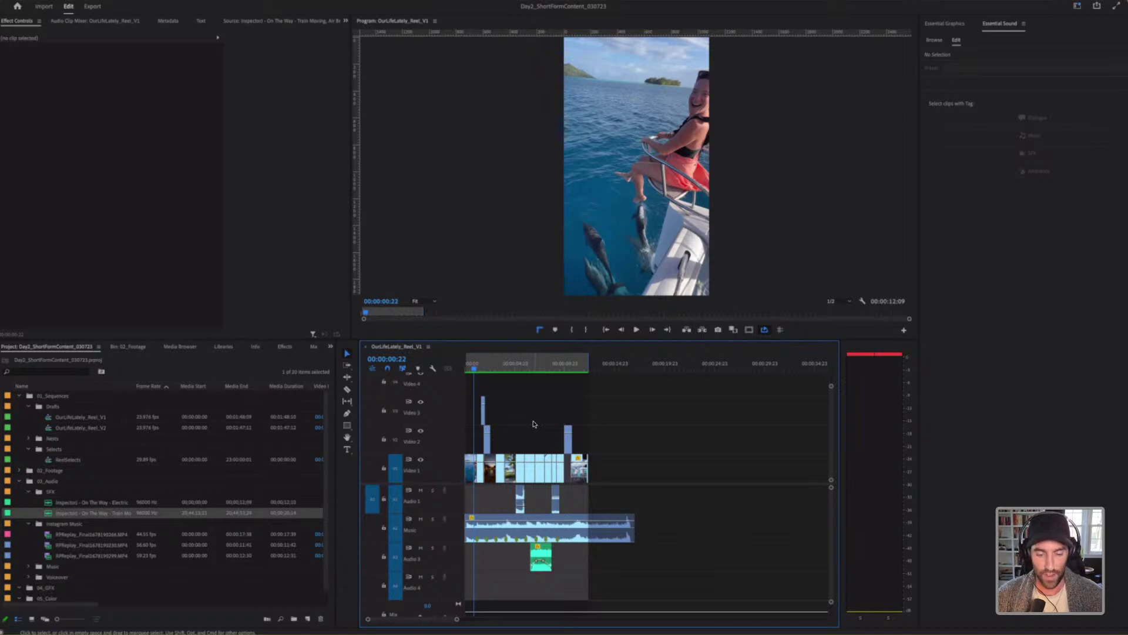
pyautogui.press('=')
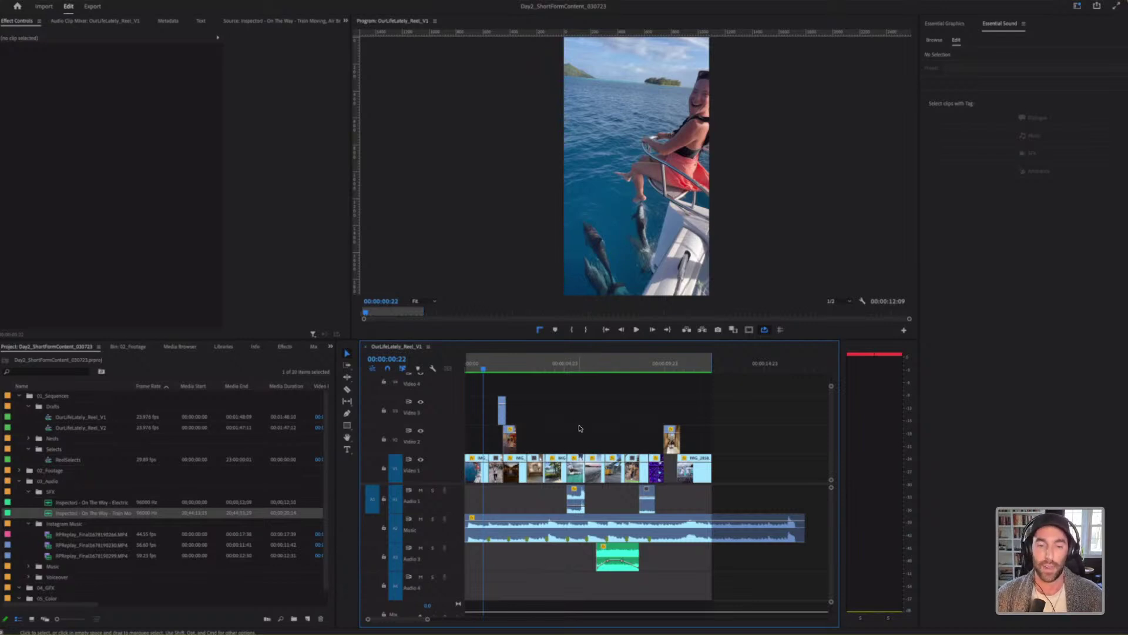
pyautogui.press('=')
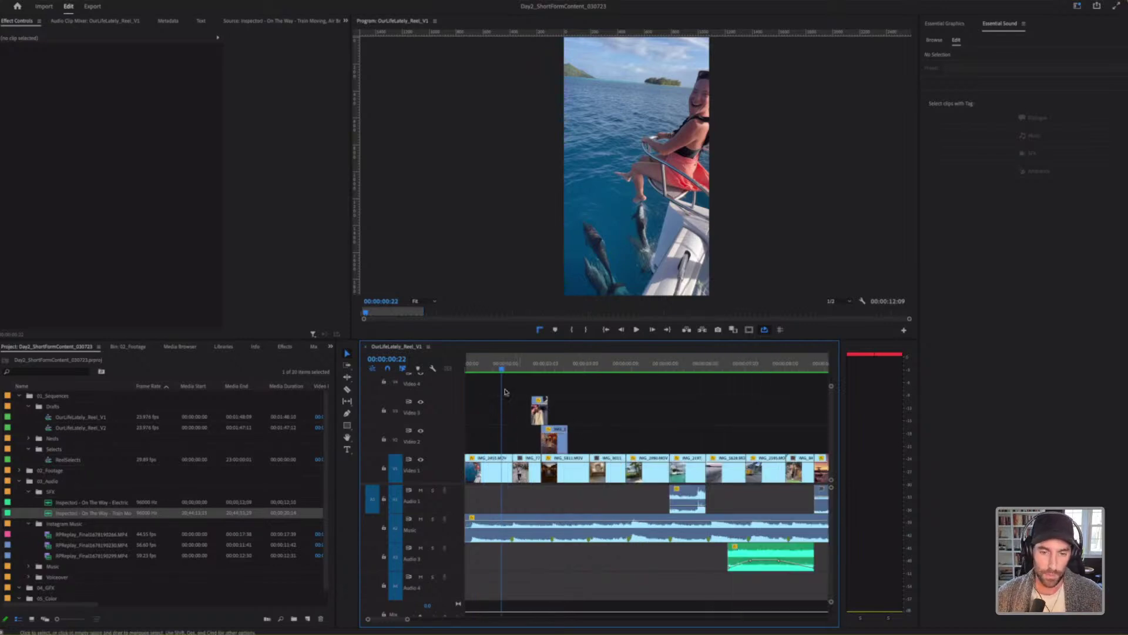
pyautogui.press('-')
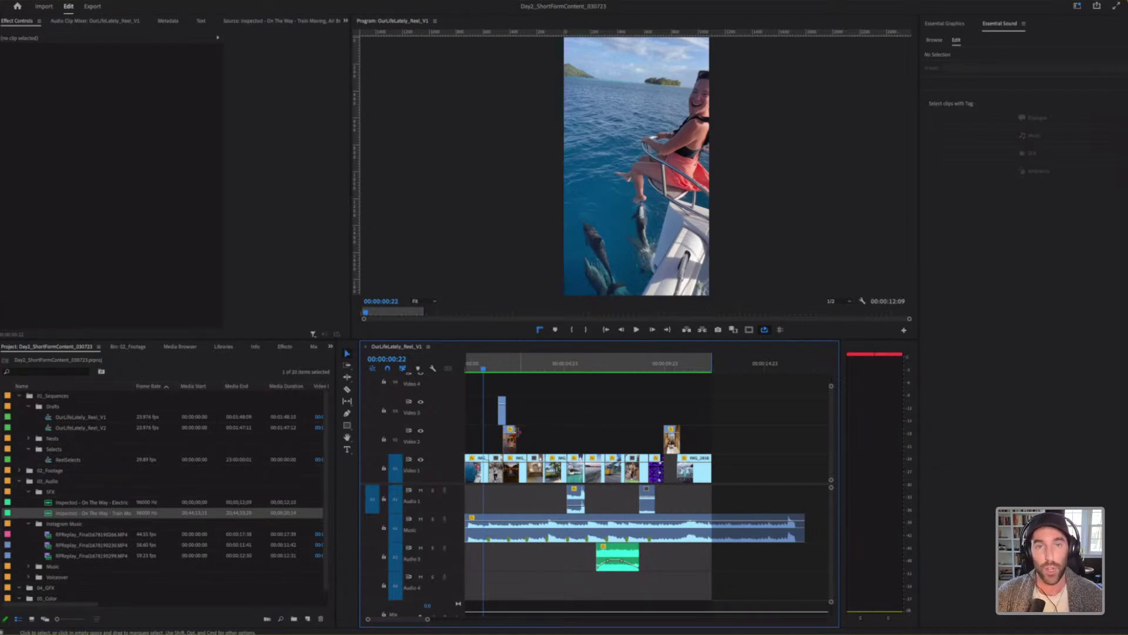
pyautogui.click(602, 433)
pyautogui.click(604, 435)
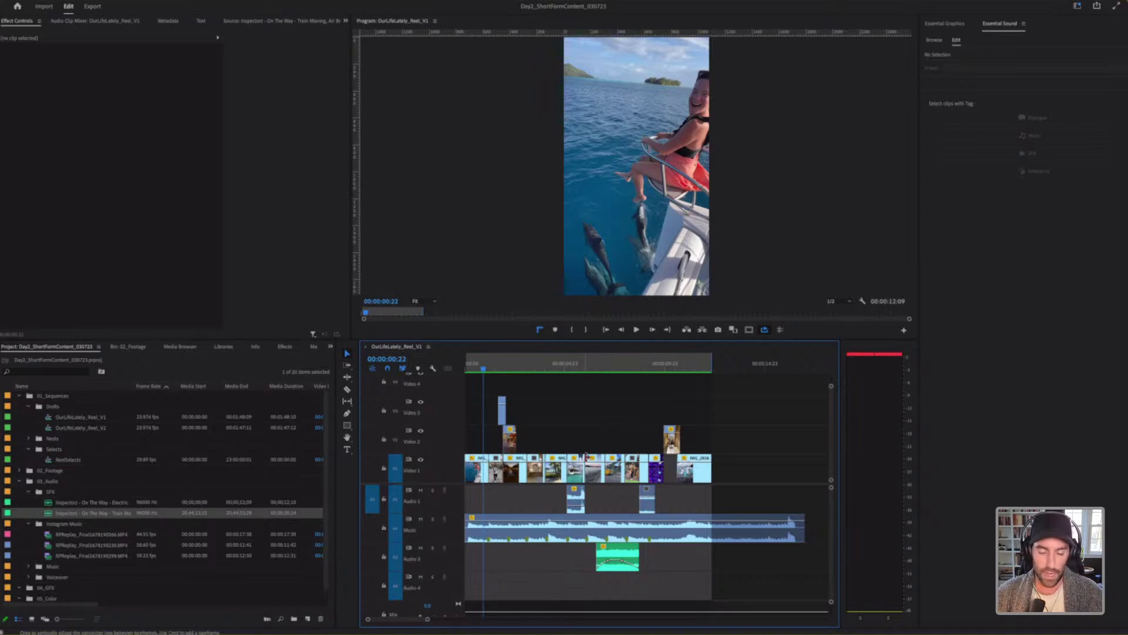
# Step: Play the OurLifeLately_Reel_V1 sequence from the start in the maximized program monitor
pyautogui.press('-')
pyautogui.moveTo(474, 368); pyautogui.dragTo(463, 367)
pyautogui.click(535, 391)
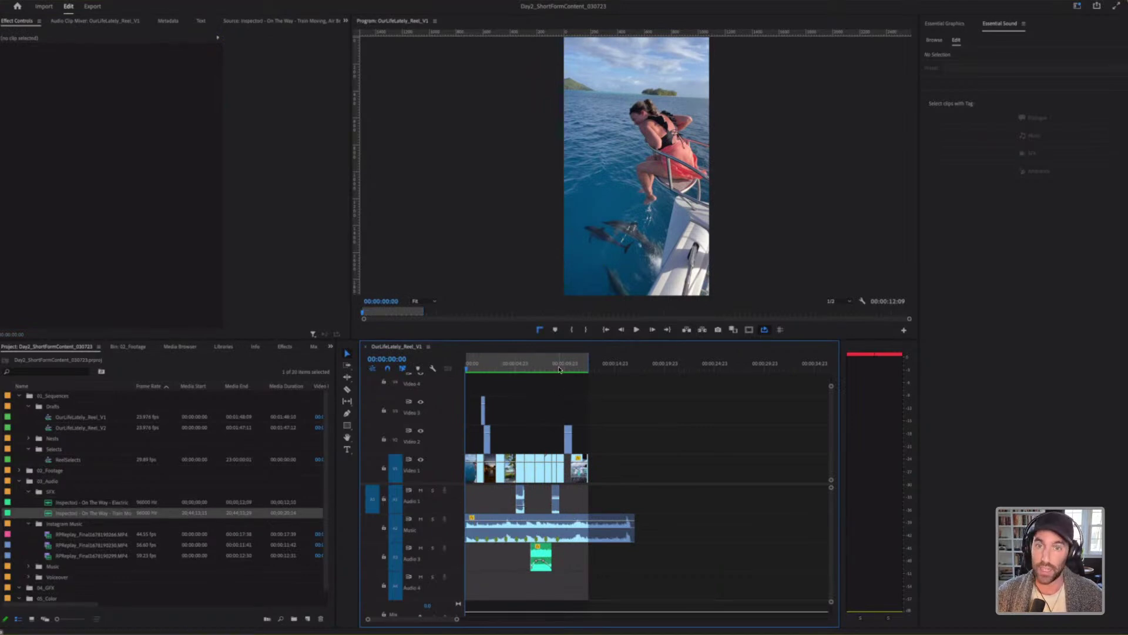
pyautogui.click(467, 236)
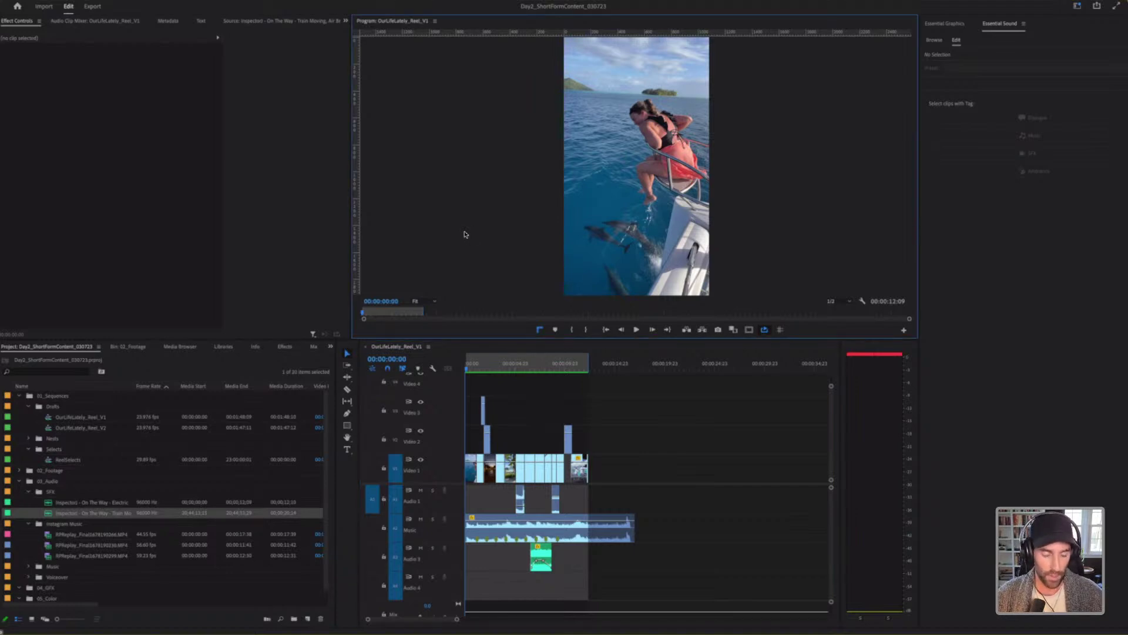
pyautogui.press('`')
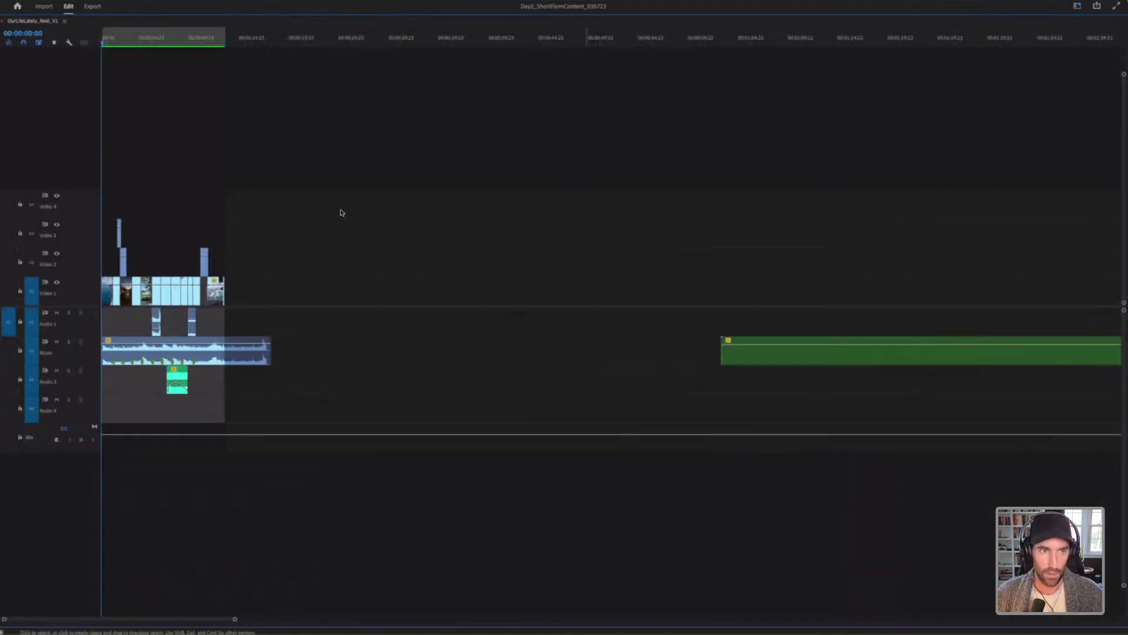
pyautogui.press('`')
pyautogui.press('`')
pyautogui.press('space')
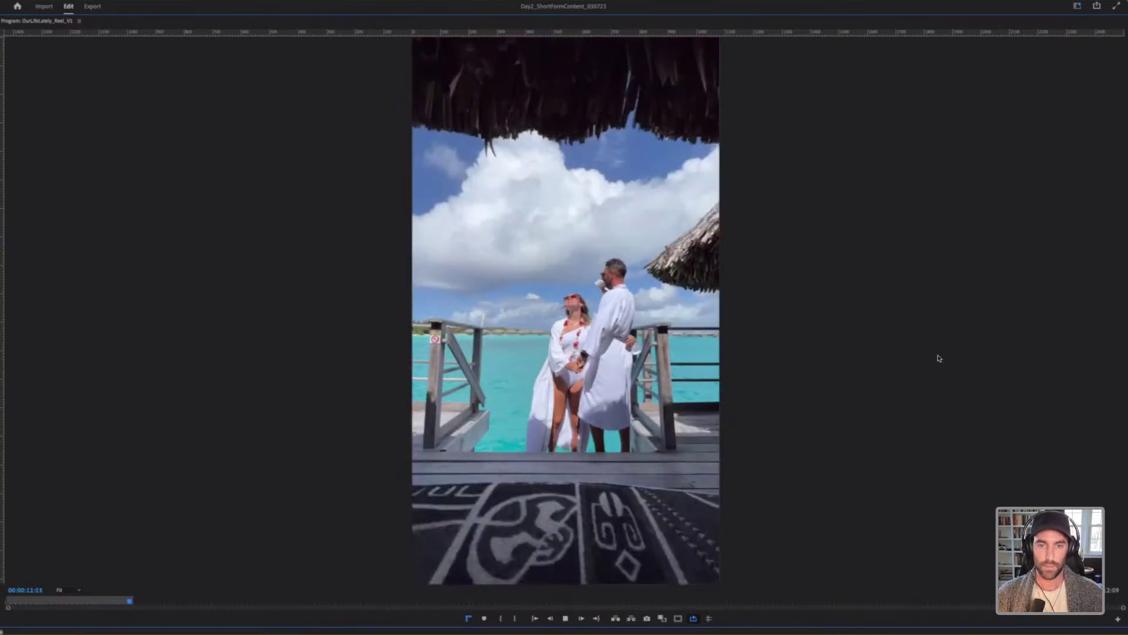
pyautogui.press('space')
pyautogui.press('`')
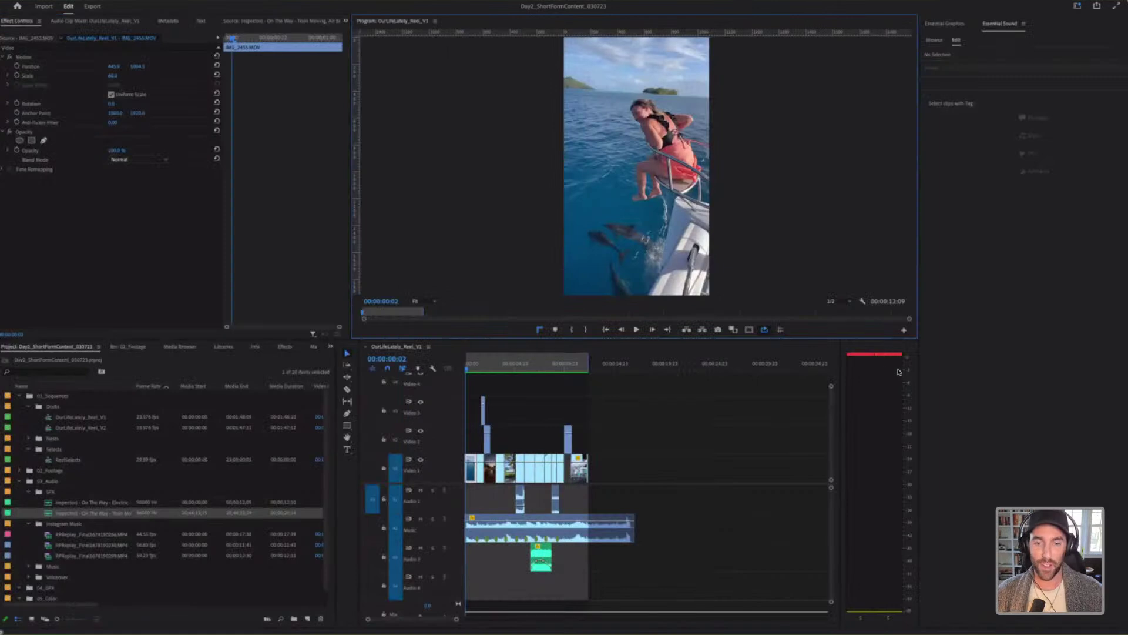
# Step: Select the music clip on the Music track and preview the first Instagram Music recording in the source monitor
pyautogui.click(532, 413)
pyautogui.press('=')
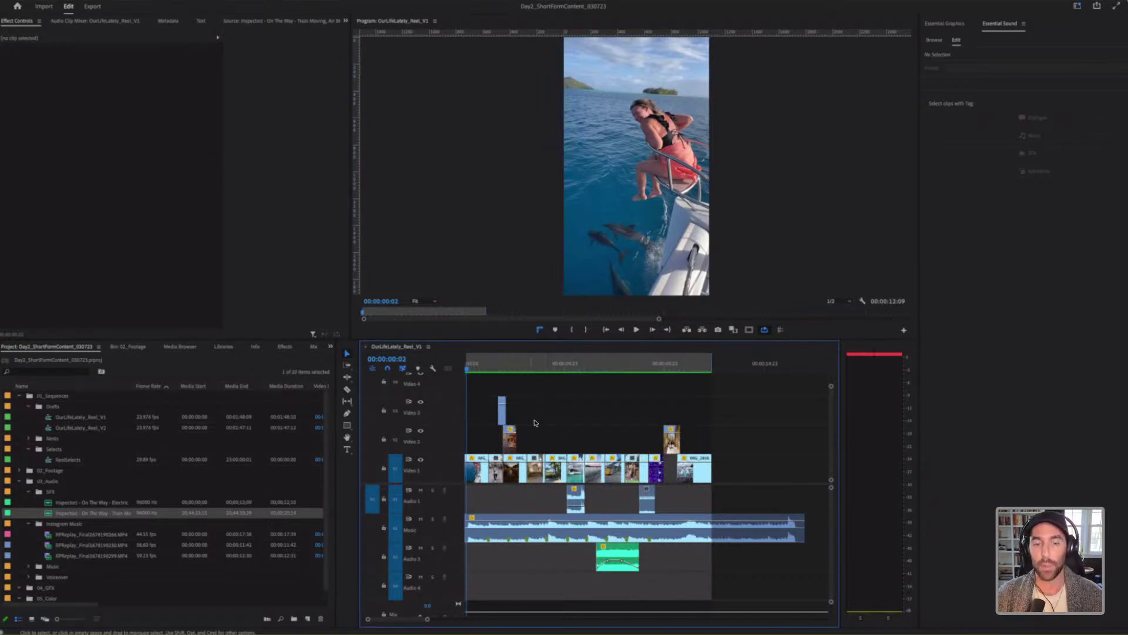
pyautogui.click(508, 530)
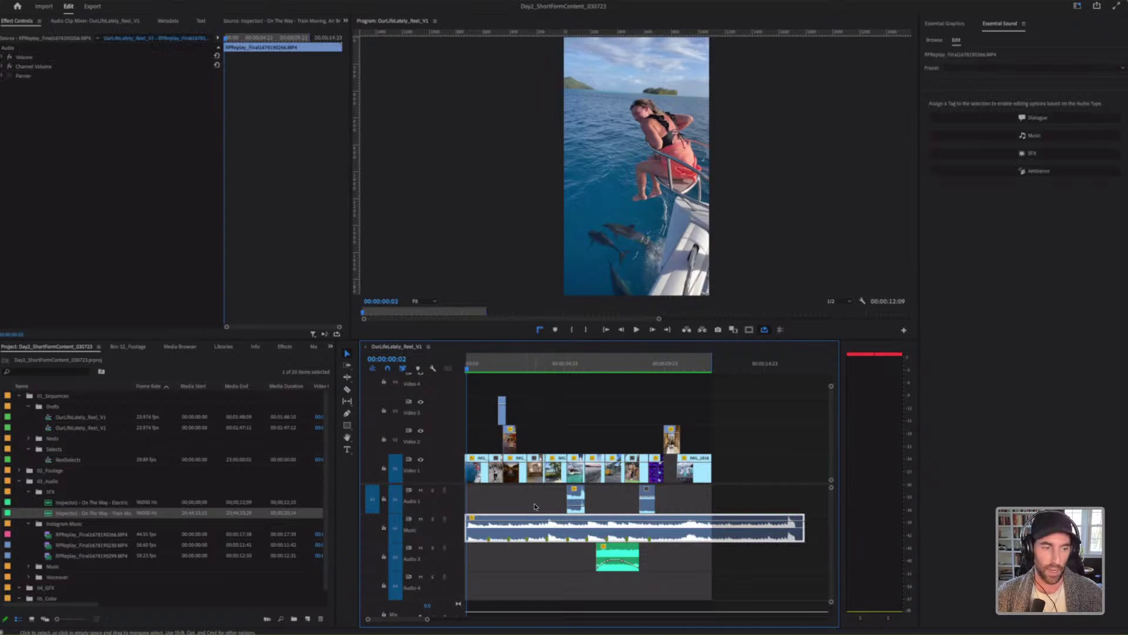
pyautogui.click(27, 492)
pyautogui.click(63, 514)
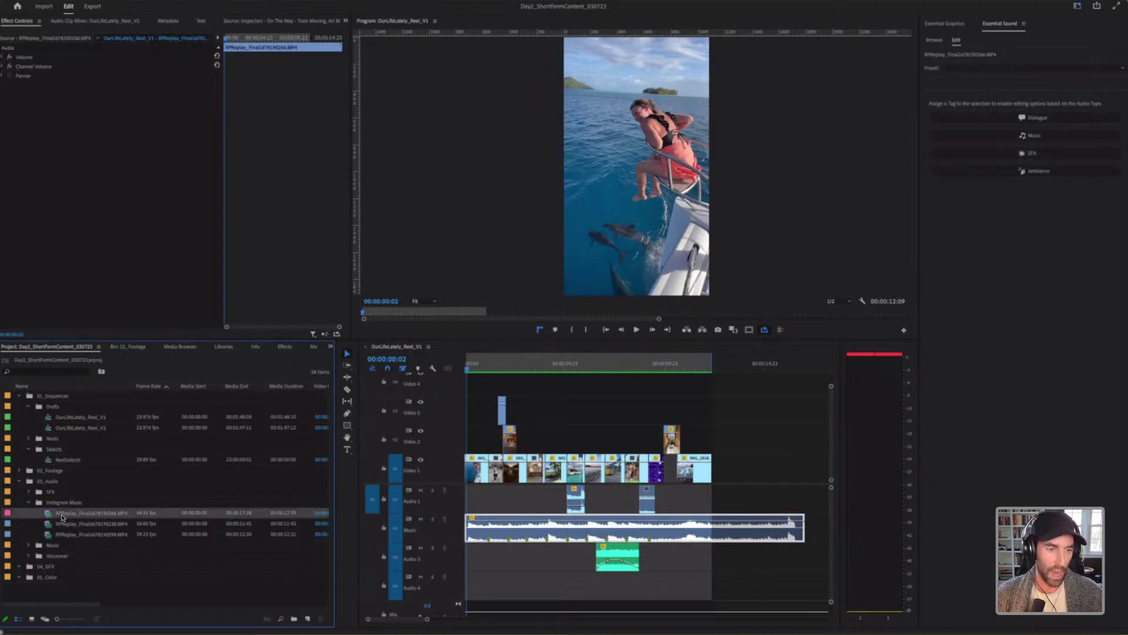
pyautogui.doubleClick(48, 516)
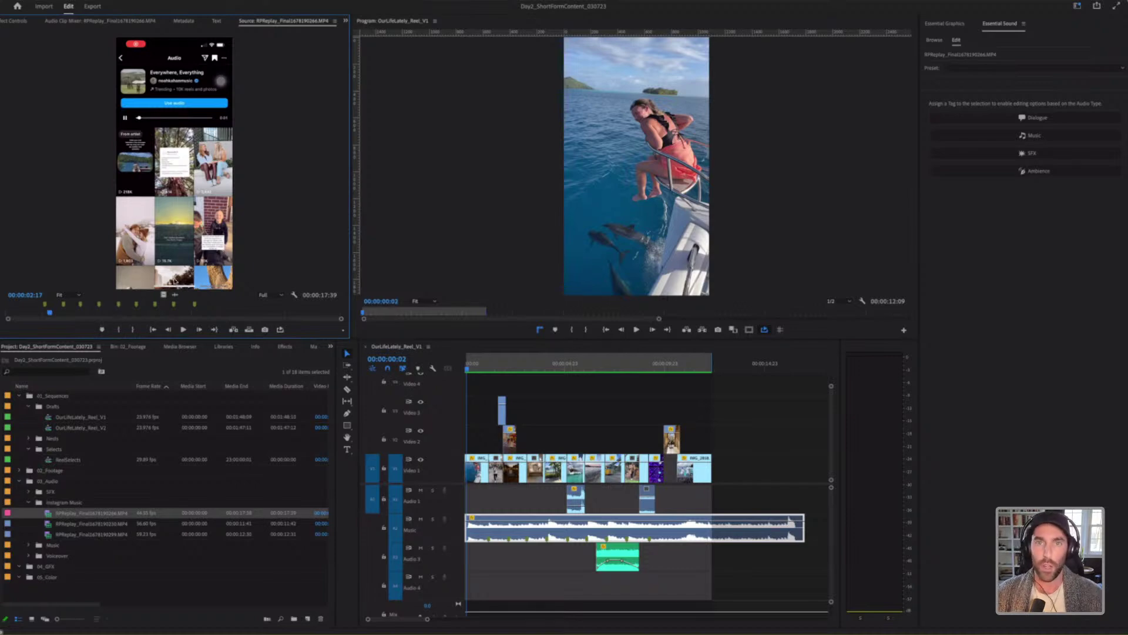
pyautogui.moveTo(50, 314); pyautogui.dragTo(41, 313)
# Step: Preview the second and third Instagram Music recordings in the source monitor, scrubbing to where their audio pages show
pyautogui.doubleClick(49, 525)
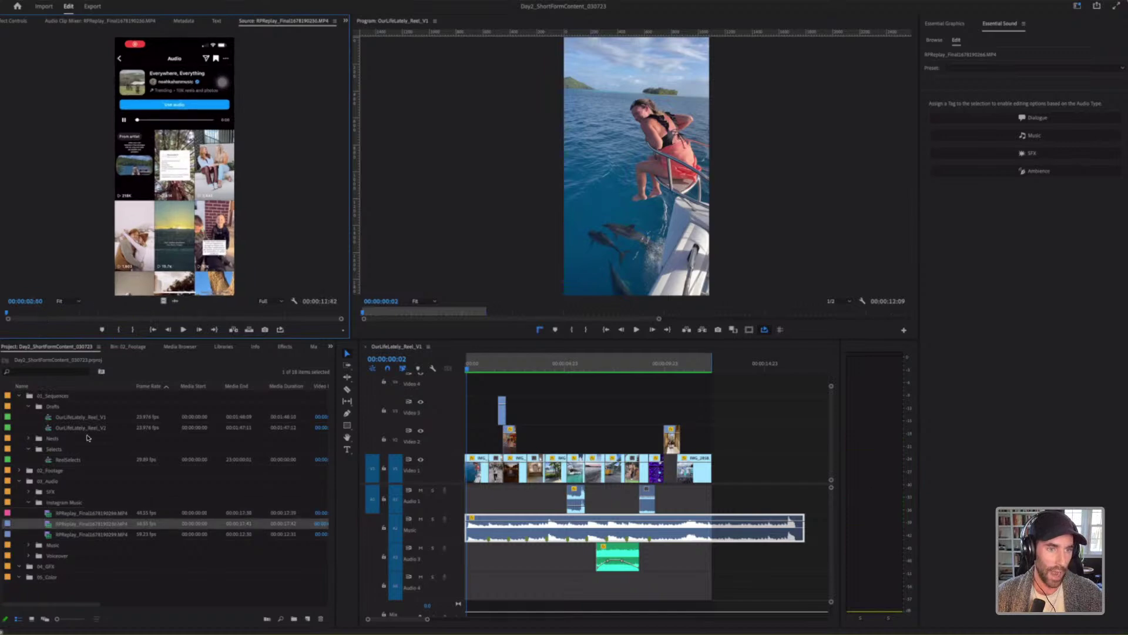
pyautogui.click(95, 316)
pyautogui.click(110, 316)
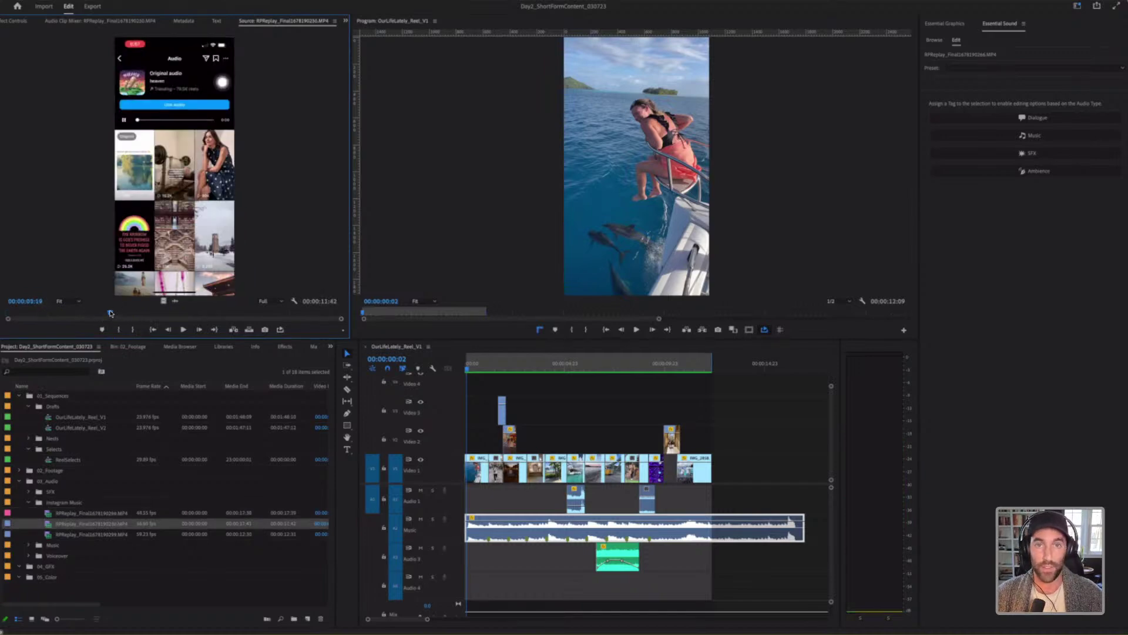
pyautogui.click(110, 315)
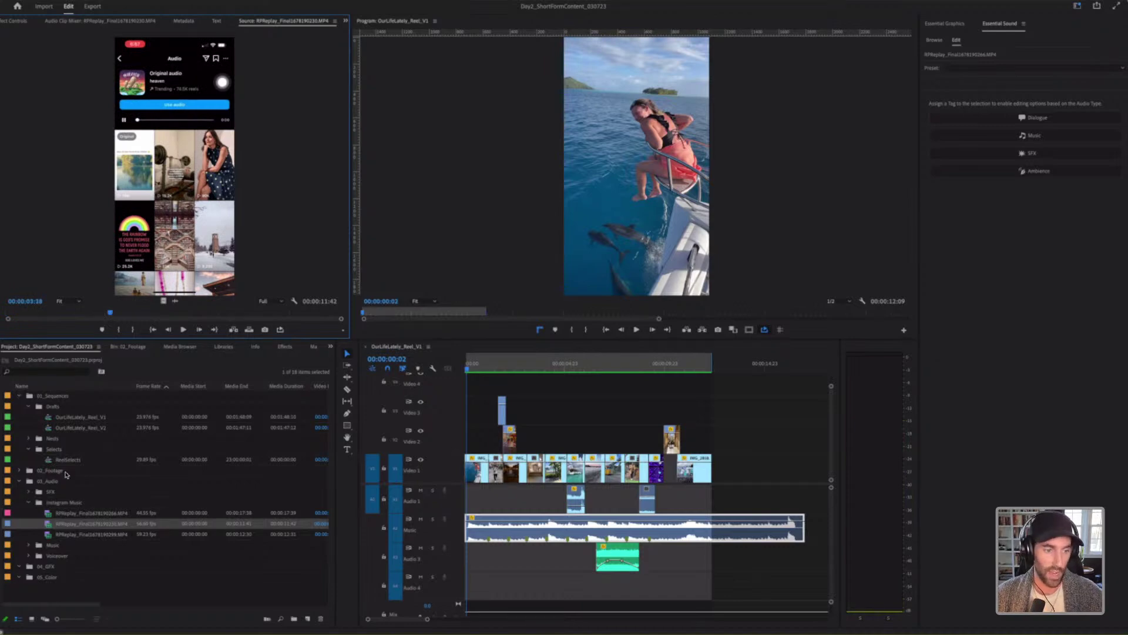
pyautogui.doubleClick(49, 533)
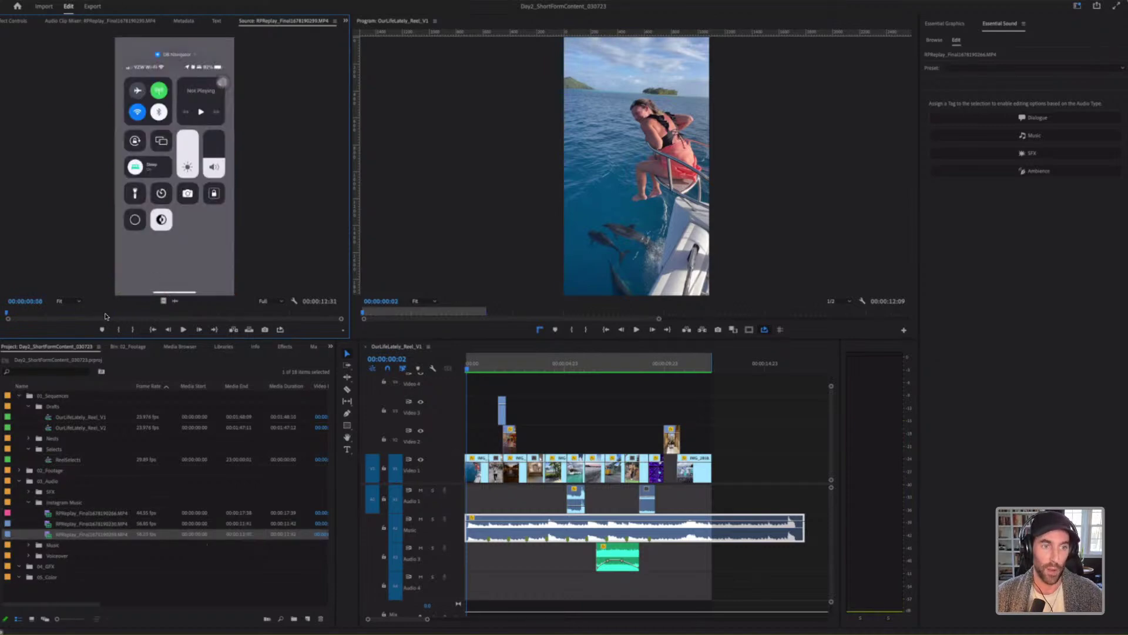
pyautogui.click(104, 314)
pyautogui.click(93, 314)
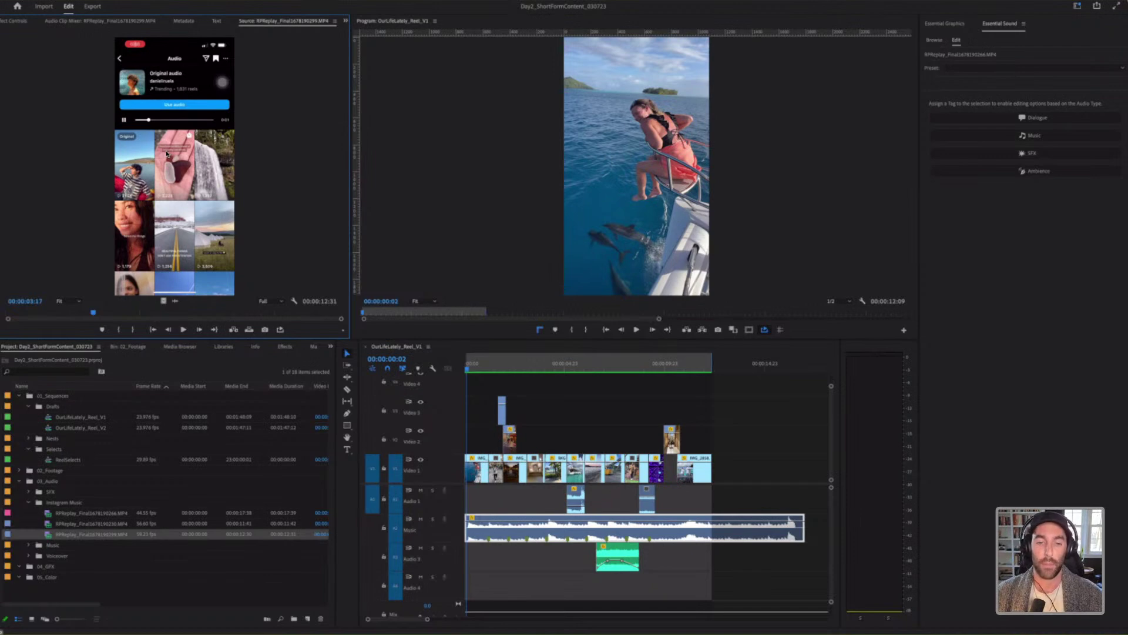
# Step: Reopen the first Instagram Music recording, view its audio page enlarged, and reselect the matching clip on the Music track
pyautogui.click(566, 392)
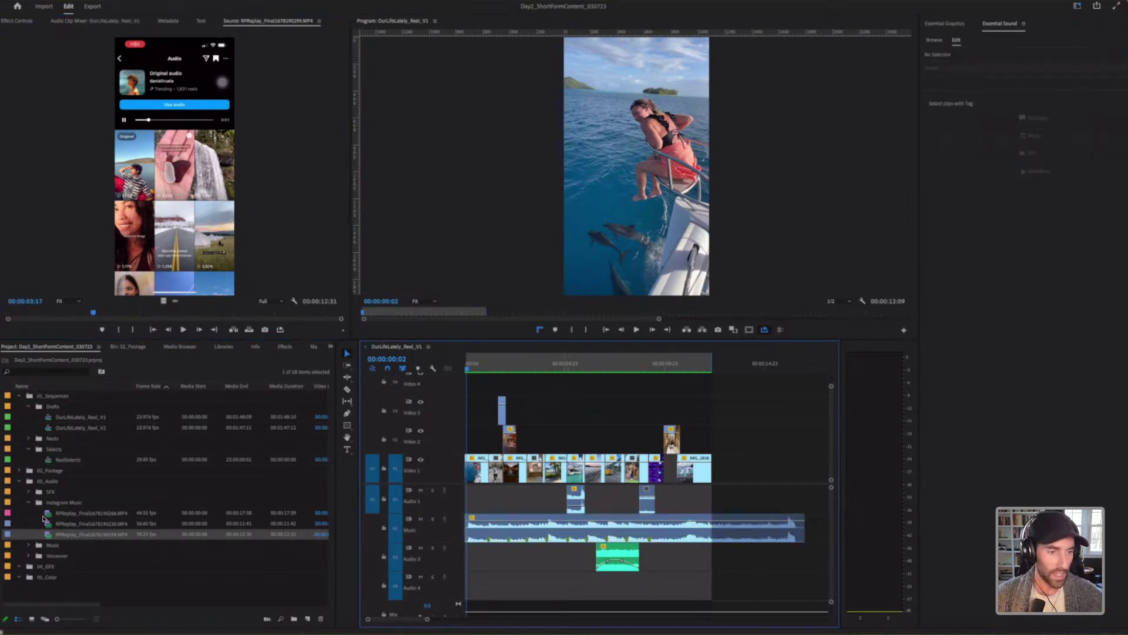
pyautogui.doubleClick(47, 515)
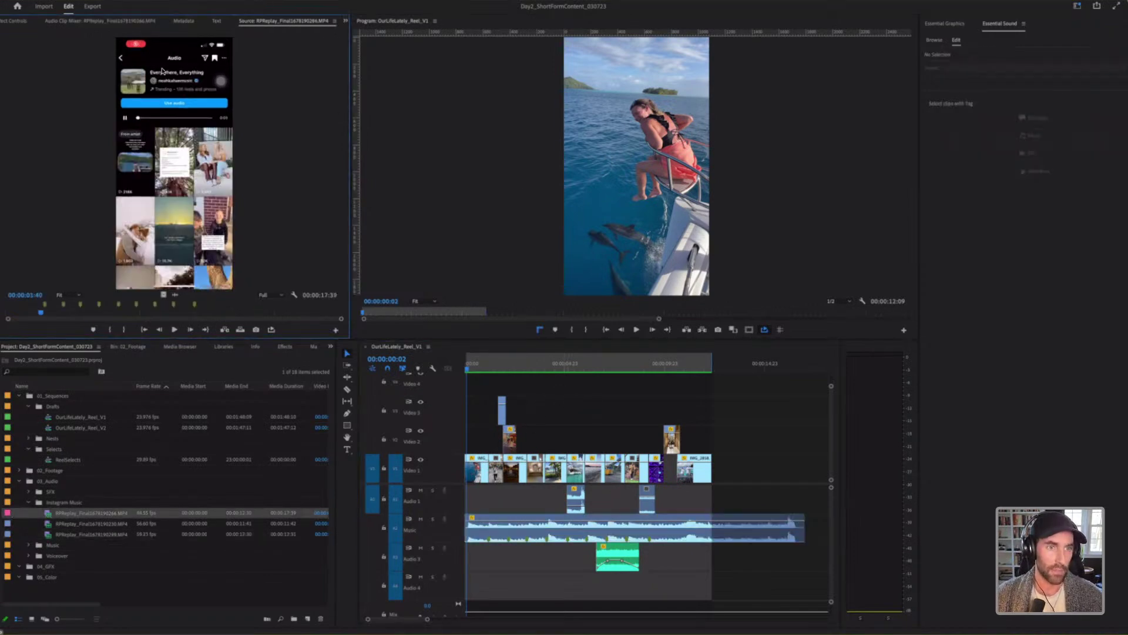
pyautogui.press('`')
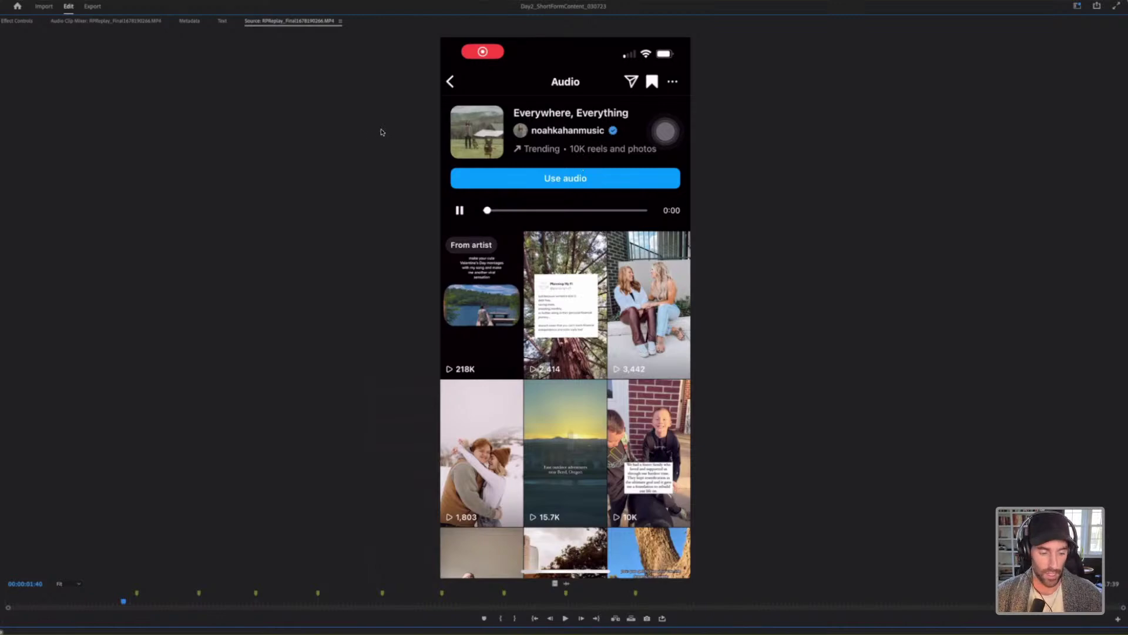
pyautogui.press('`')
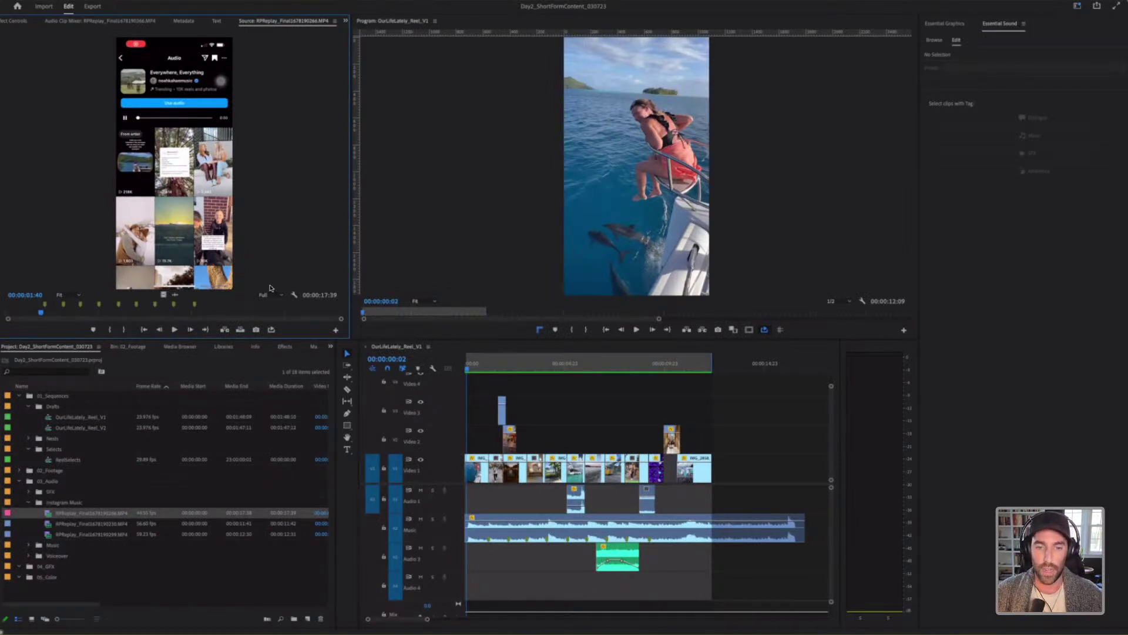
pyautogui.click(617, 399)
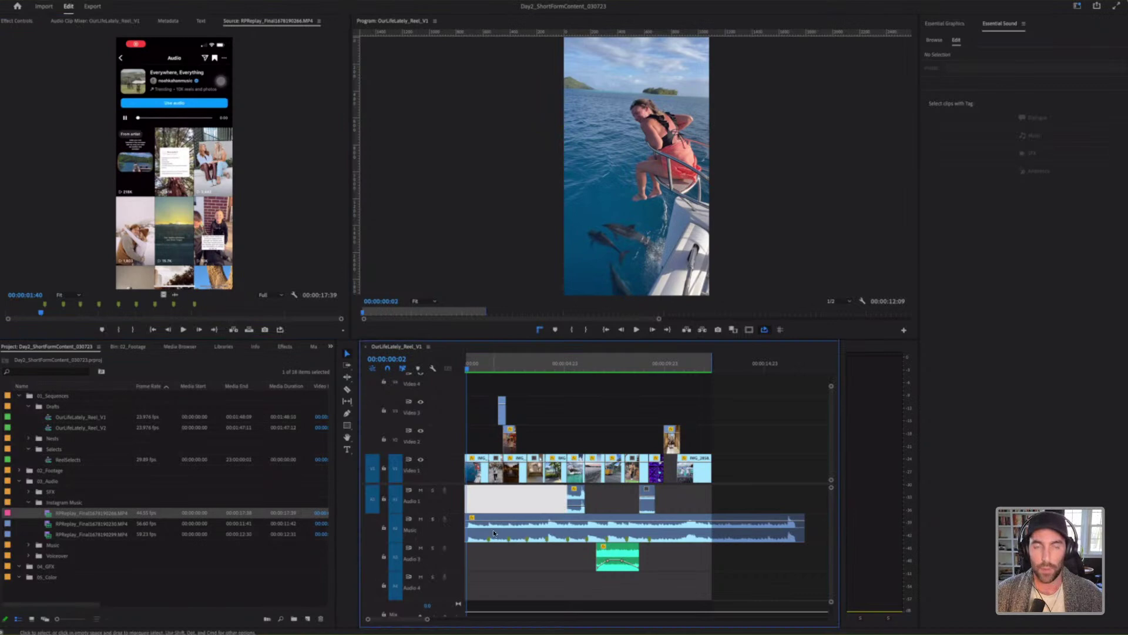
pyautogui.click(492, 531)
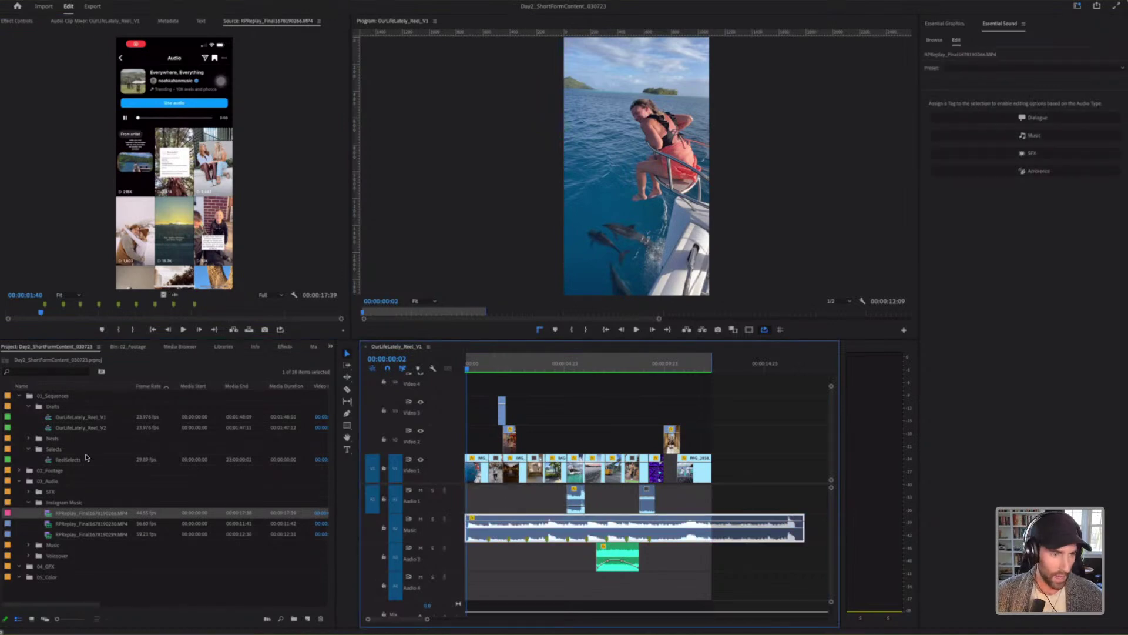
# Step: Switch the project to icon view and open the 02_Footage bin
pyautogui.click(28, 449)
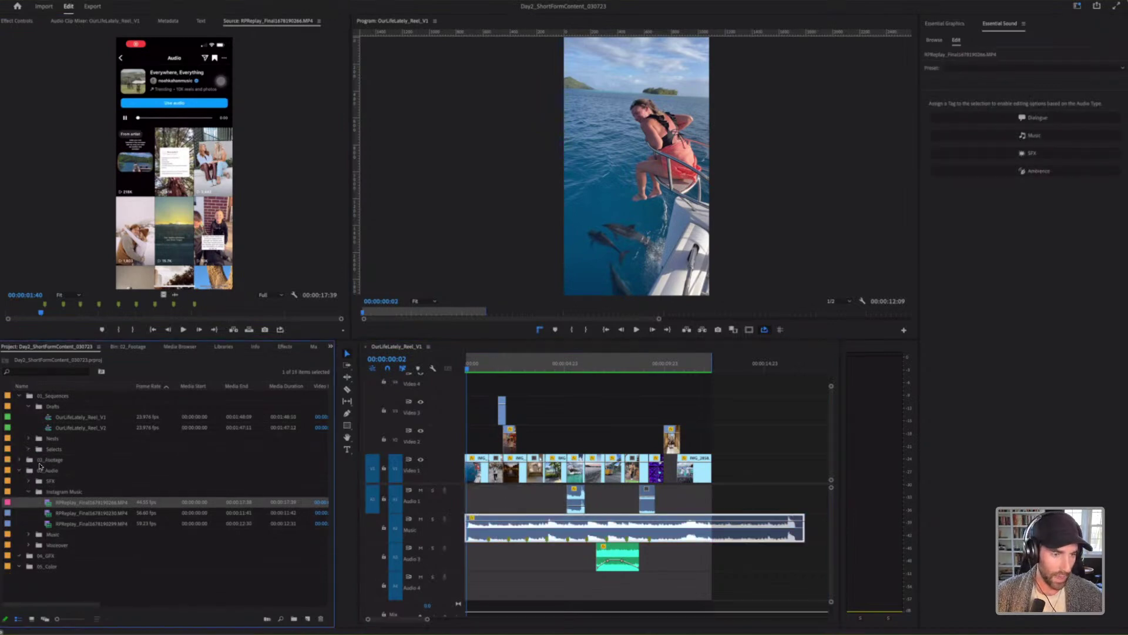
pyautogui.click(21, 460)
pyautogui.click(20, 470)
pyautogui.click(20, 460)
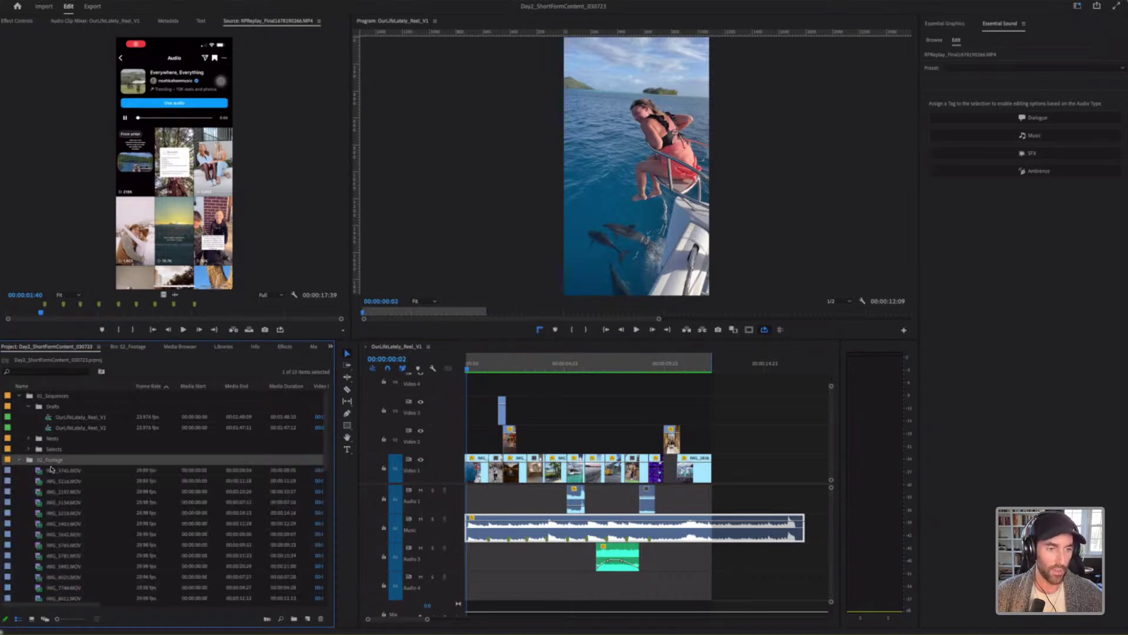
pyautogui.click(31, 620)
pyautogui.doubleClick(129, 423)
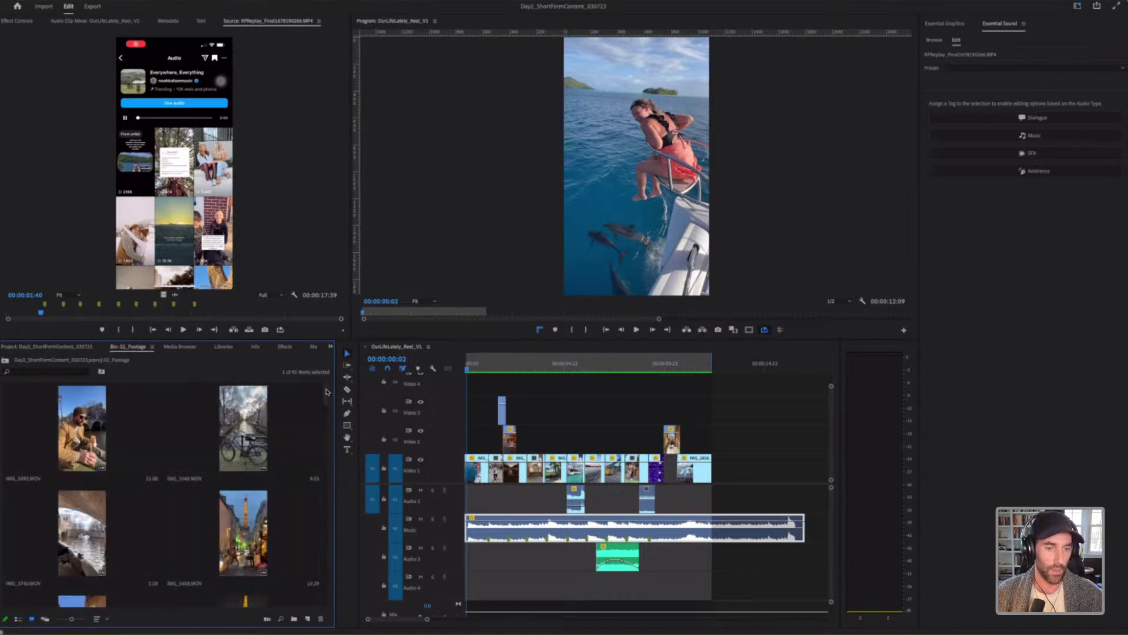
# Step: Look through the footage thumbnails, return the bin to list view, and go back to the project's top-level bins
pyautogui.scroll(-5, 320, 473)
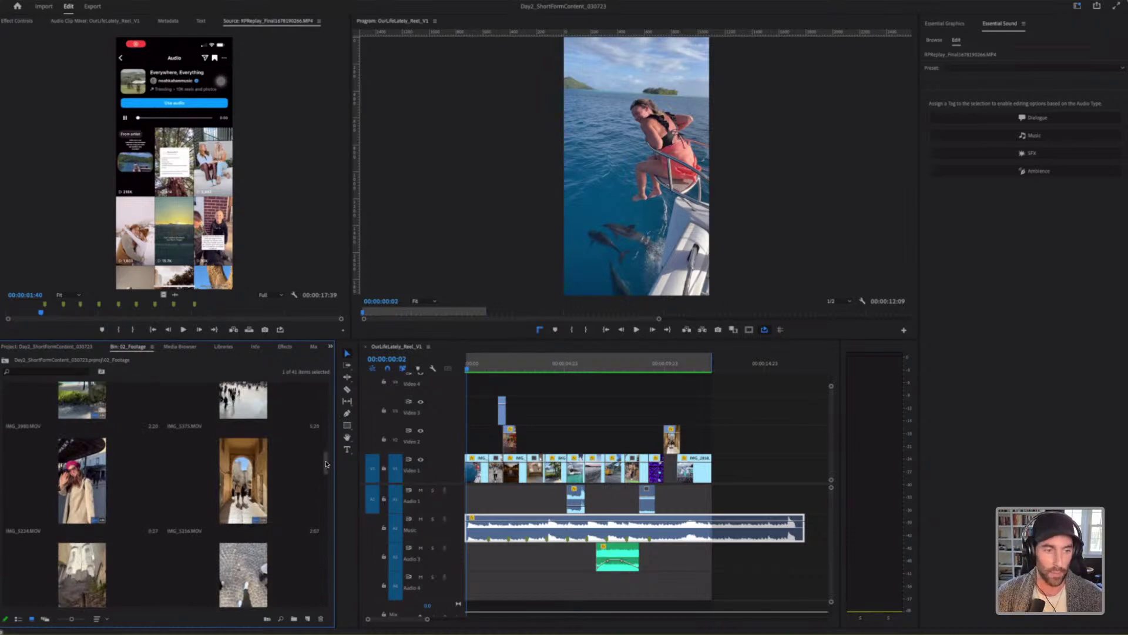
pyautogui.scroll(-1, 327, 469)
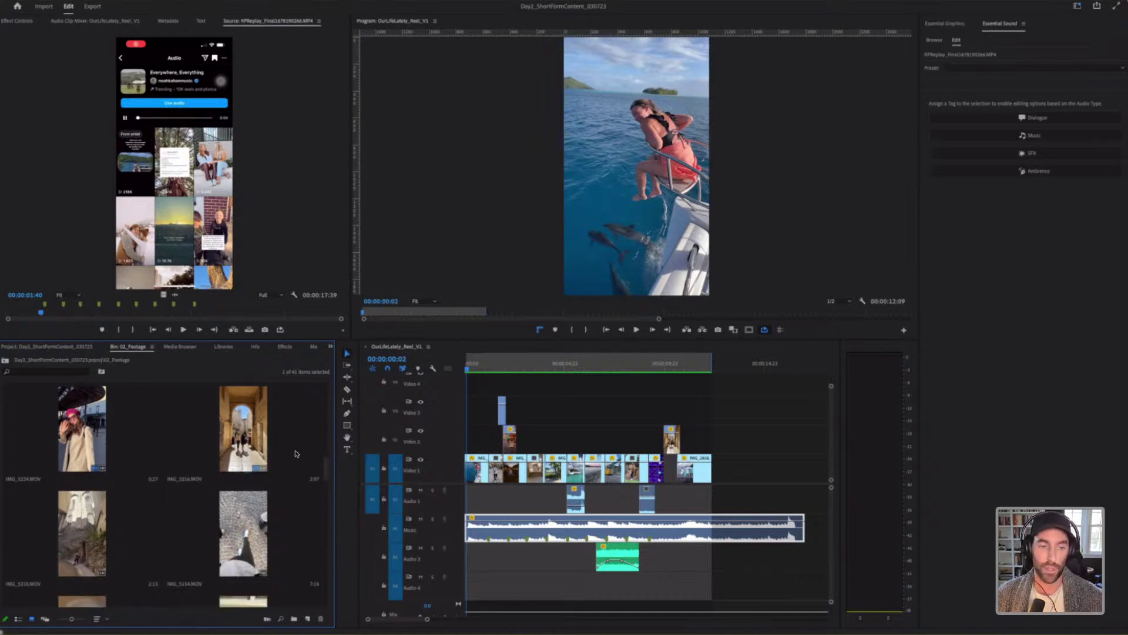
pyautogui.moveTo(325, 468); pyautogui.dragTo(317, 381)
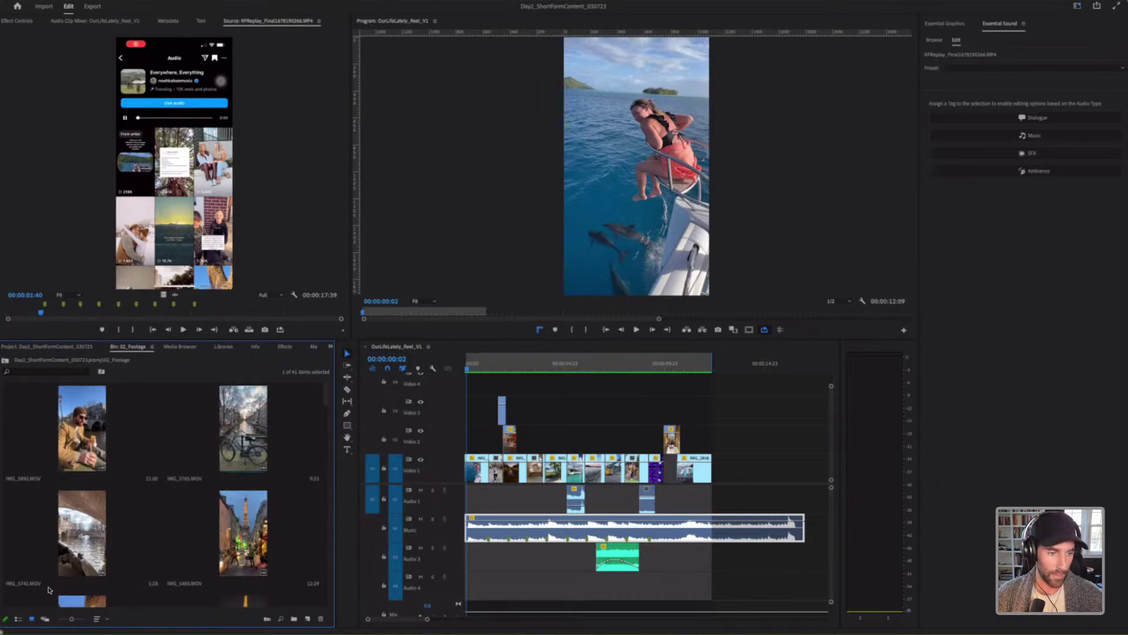
pyautogui.click(19, 618)
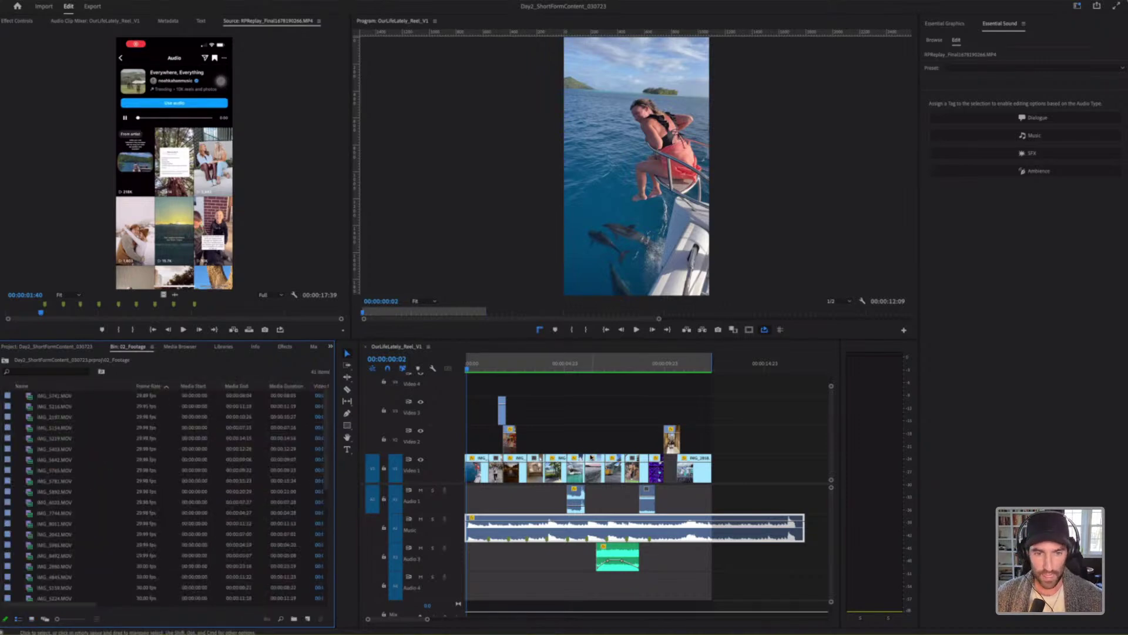
pyautogui.click(63, 349)
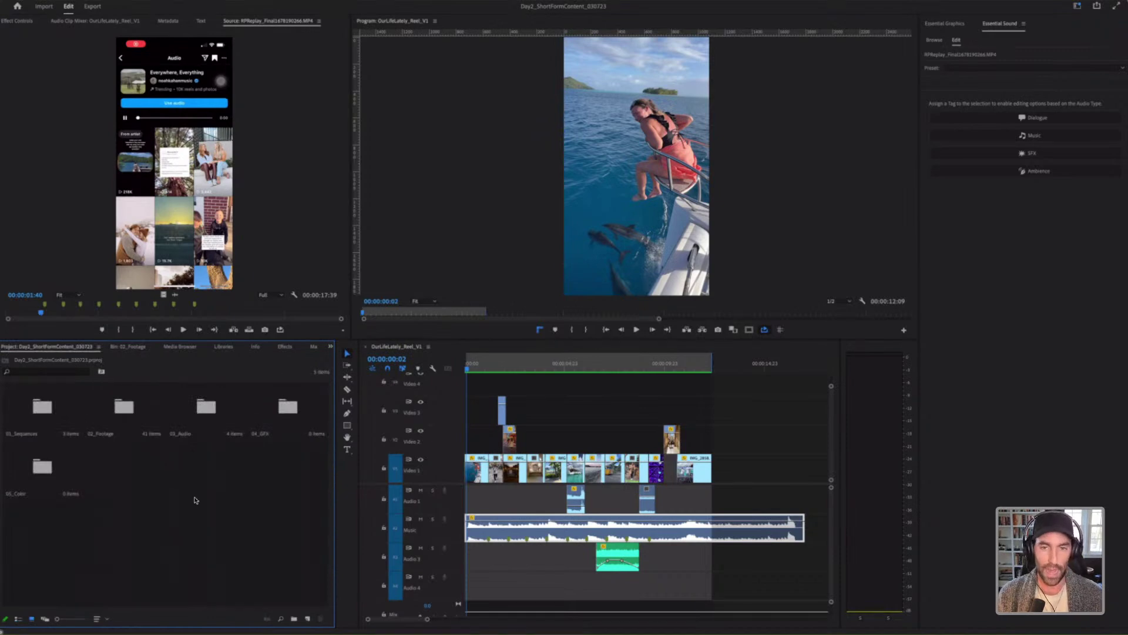
# Step: Start a new sequence and set its editing mode to Custom
pyautogui.press('super+n')
pyautogui.click(471, 172)
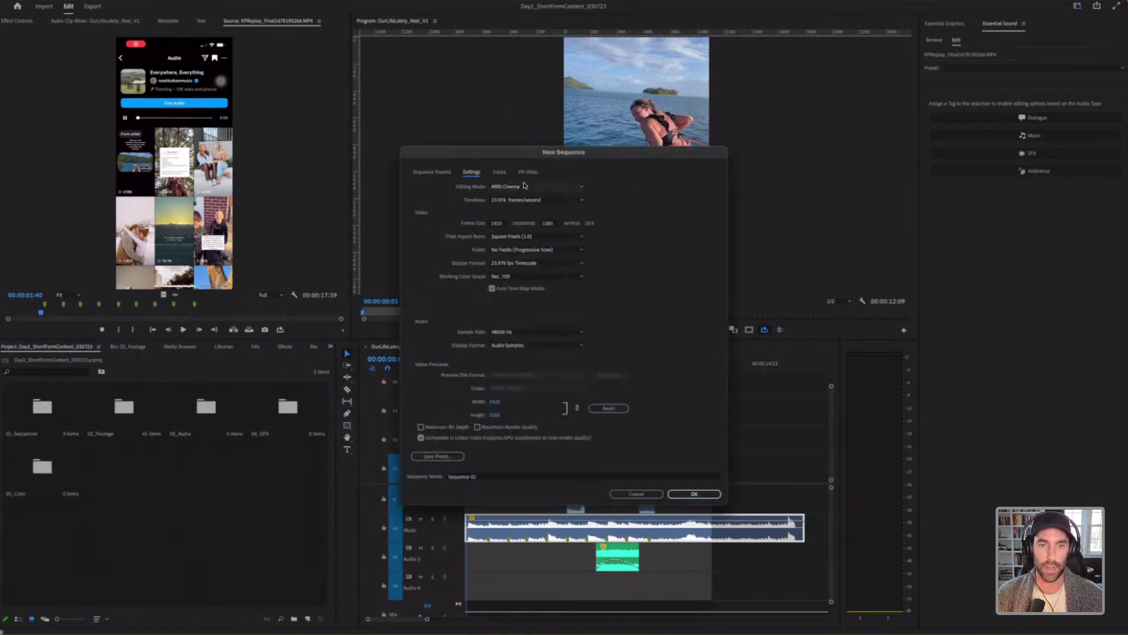
pyautogui.click(536, 186)
pyautogui.click(517, 200)
pyautogui.moveTo(546, 157); pyautogui.dragTo(524, 121)
# Step: Set the new sequence's frame size to 1080 horizontal by 1920 vertical
pyautogui.click(475, 188)
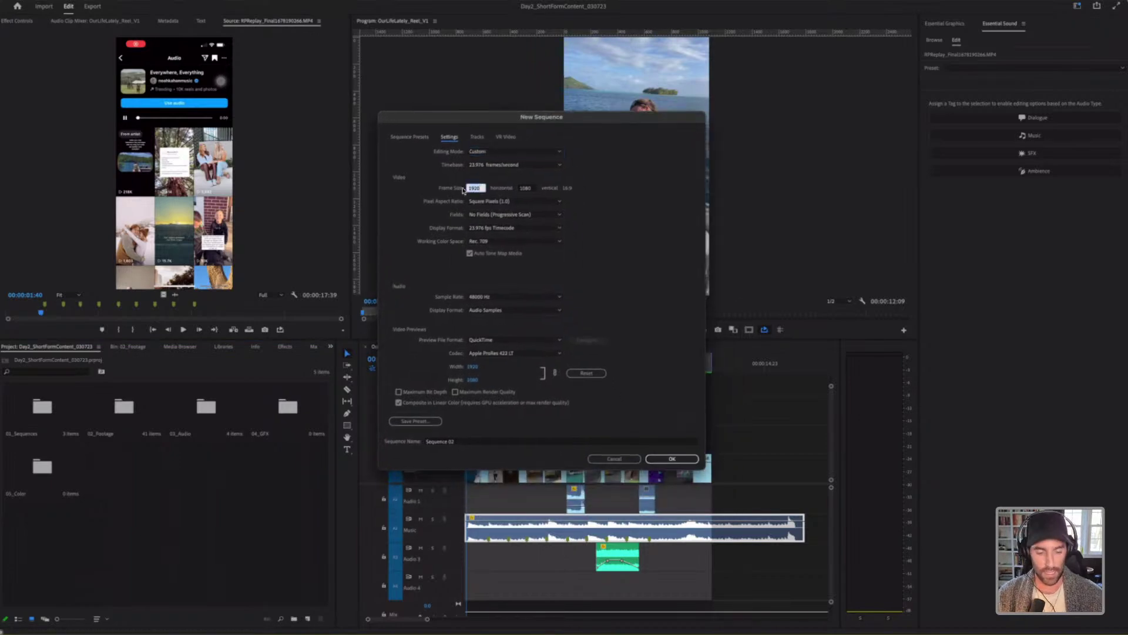
pyautogui.write('1080')
pyautogui.press('Tab')
pyautogui.press('Tab')
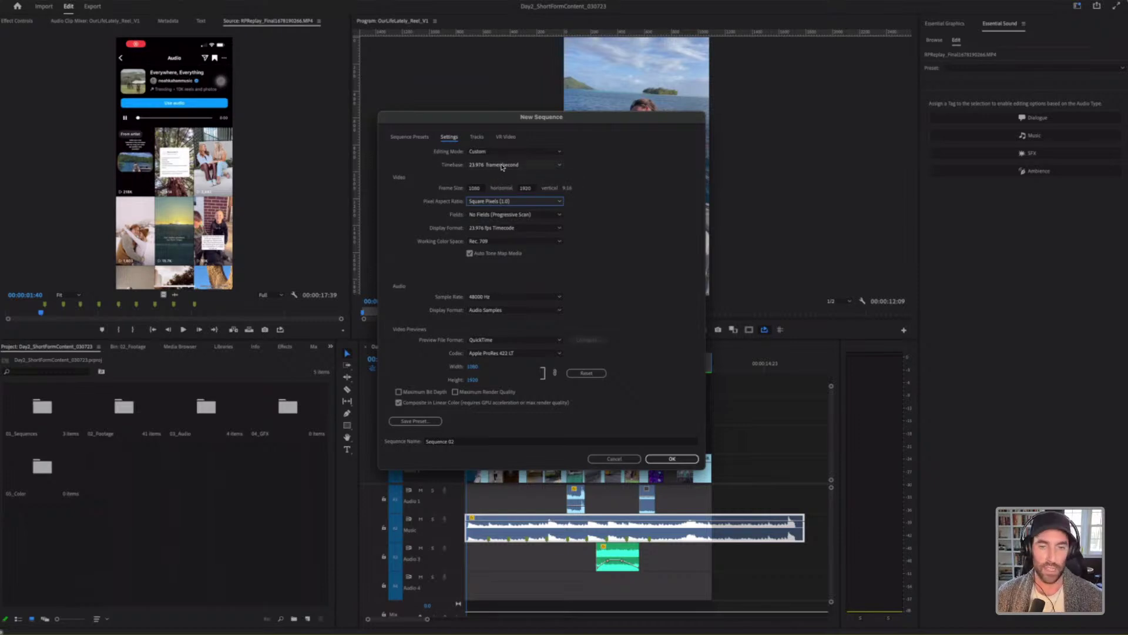
# Step: Name the new sequence IGReel_AdobeLive and create it
pyautogui.click(478, 442)
pyautogui.write('O')
pyautogui.write('GReel_AdobeLive')
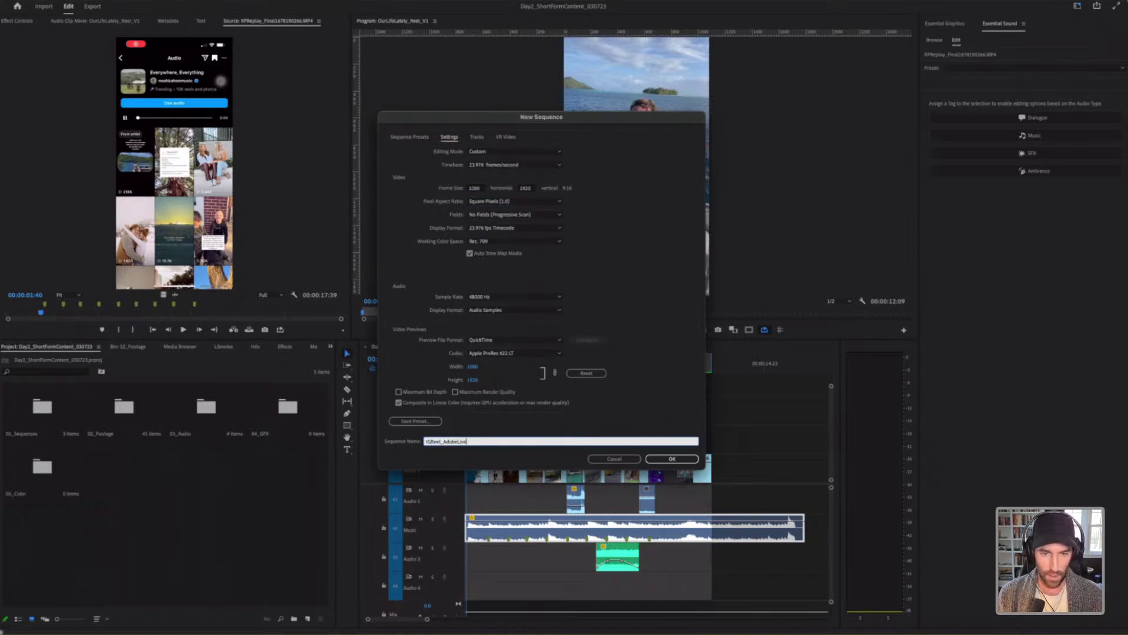
pyautogui.press('Return')
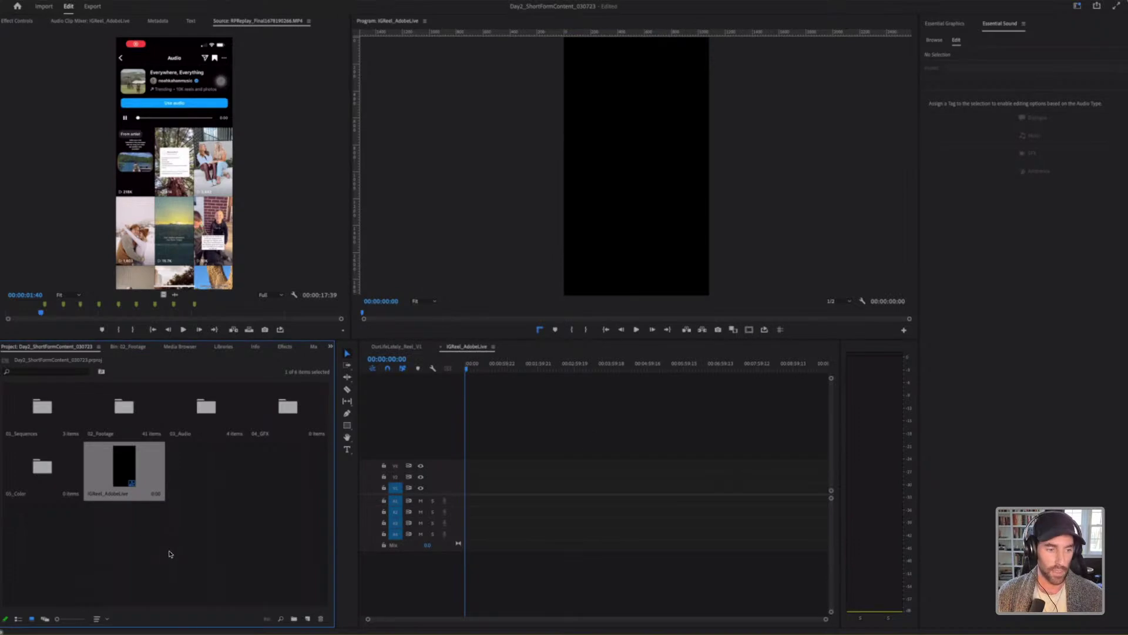
# Step: Switch the project to list view, collapse the 02_Footage bin, and move the IGReel_AdobeLive sequence into the Drafts bin
pyautogui.click(18, 619)
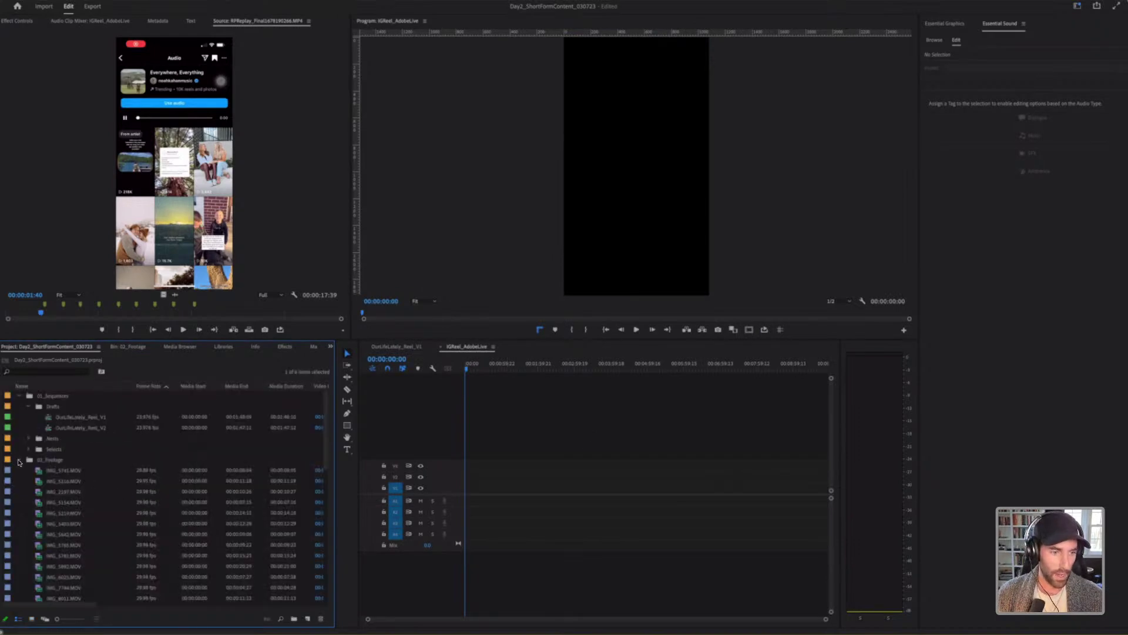
pyautogui.click(18, 461)
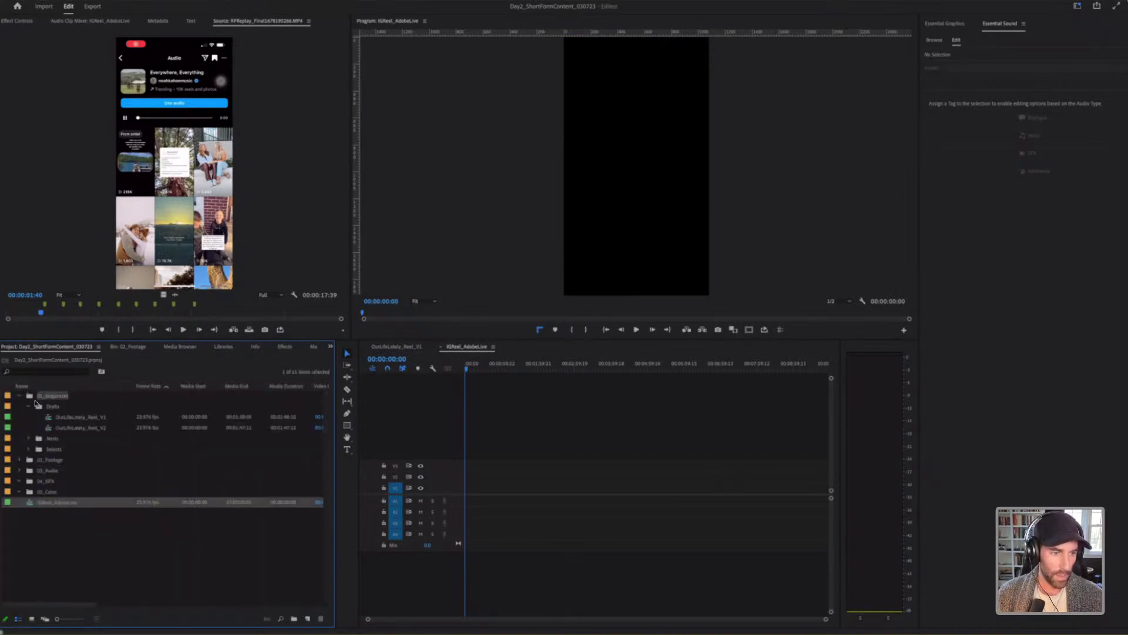
pyautogui.moveTo(35, 403); pyautogui.dragTo(35, 404)
pyautogui.moveTo(42, 460); pyautogui.dragTo(52, 406)
pyautogui.click(51, 452)
pyautogui.click(54, 461)
pyautogui.click(28, 461)
pyautogui.click(28, 460)
pyautogui.click(73, 512)
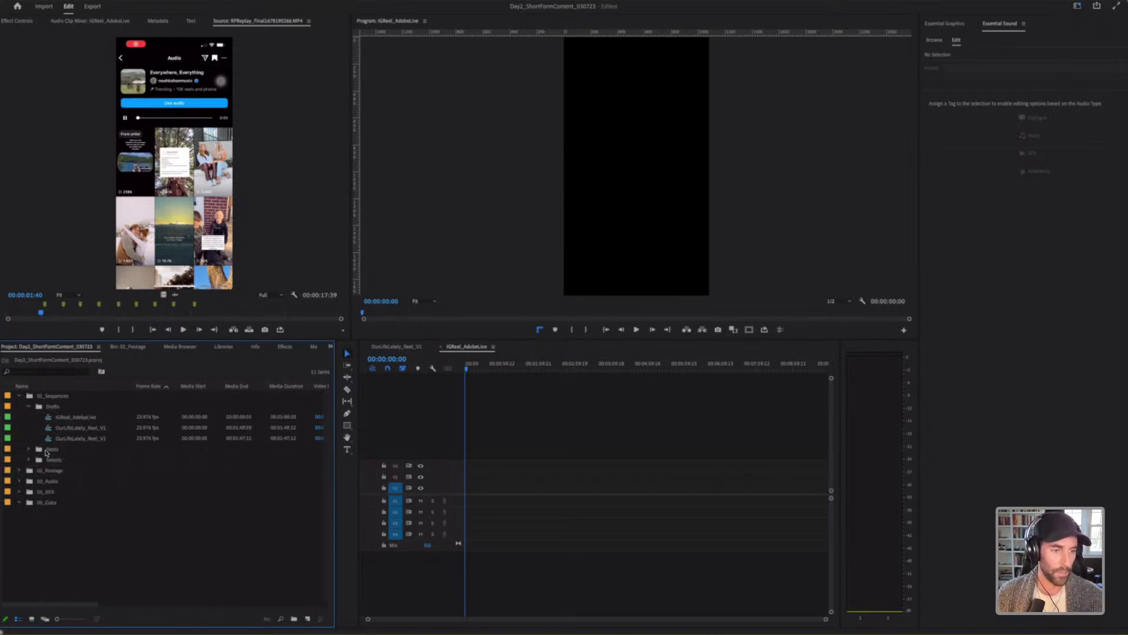
# Step: Select every clip in the 02_Footage bin and create a new sequence from them
pyautogui.click(20, 471)
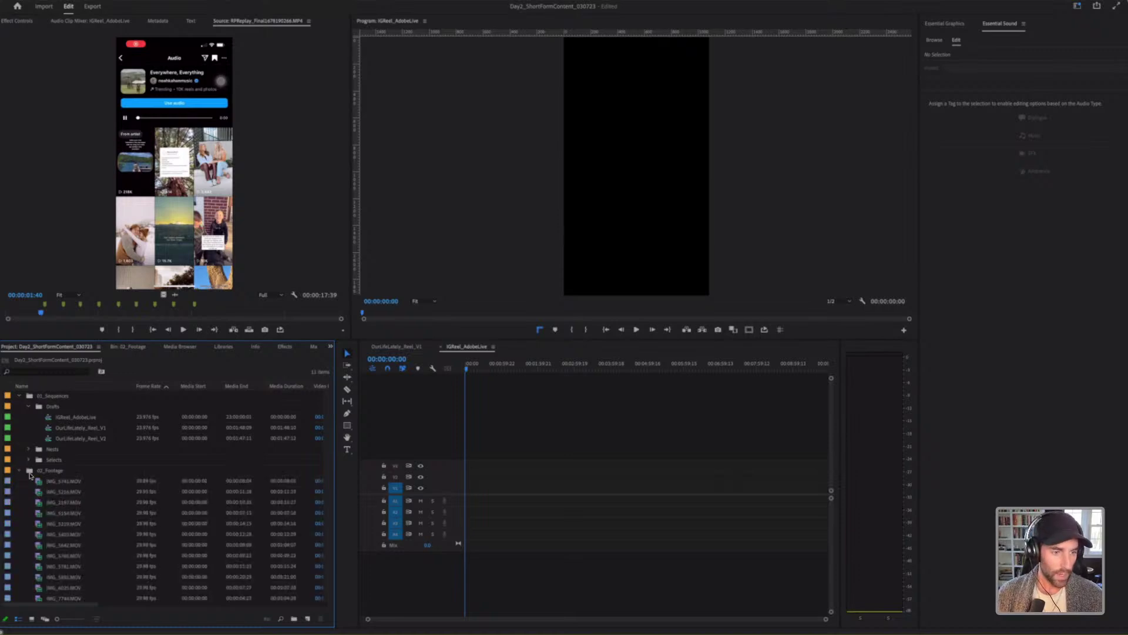
pyautogui.click(50, 481)
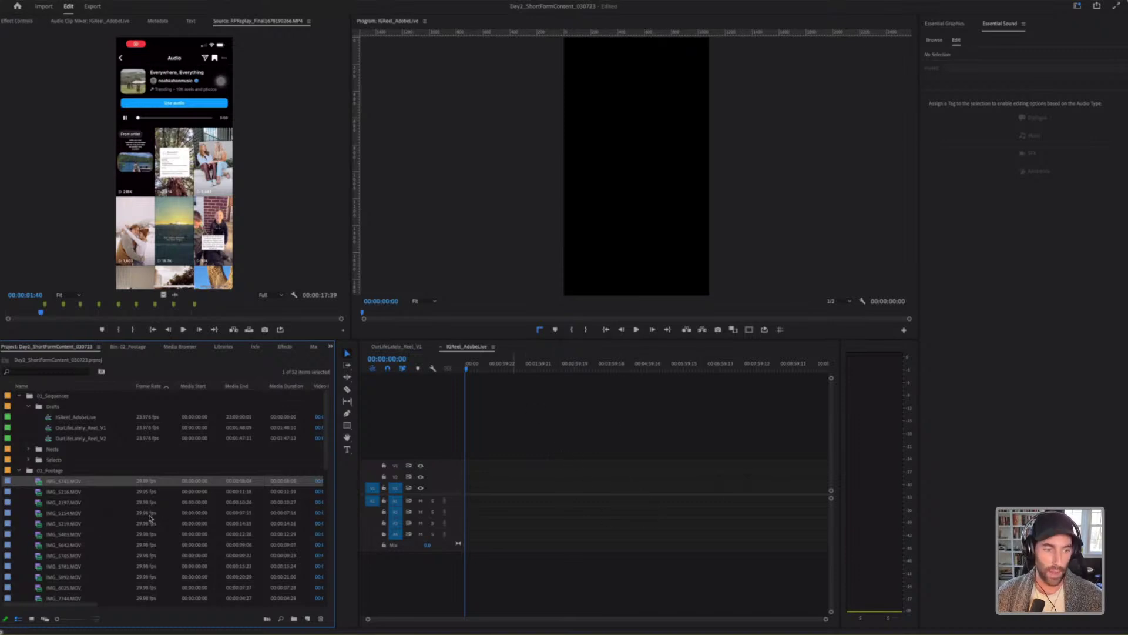
pyautogui.click(80, 529)
pyautogui.doubleClick(38, 527)
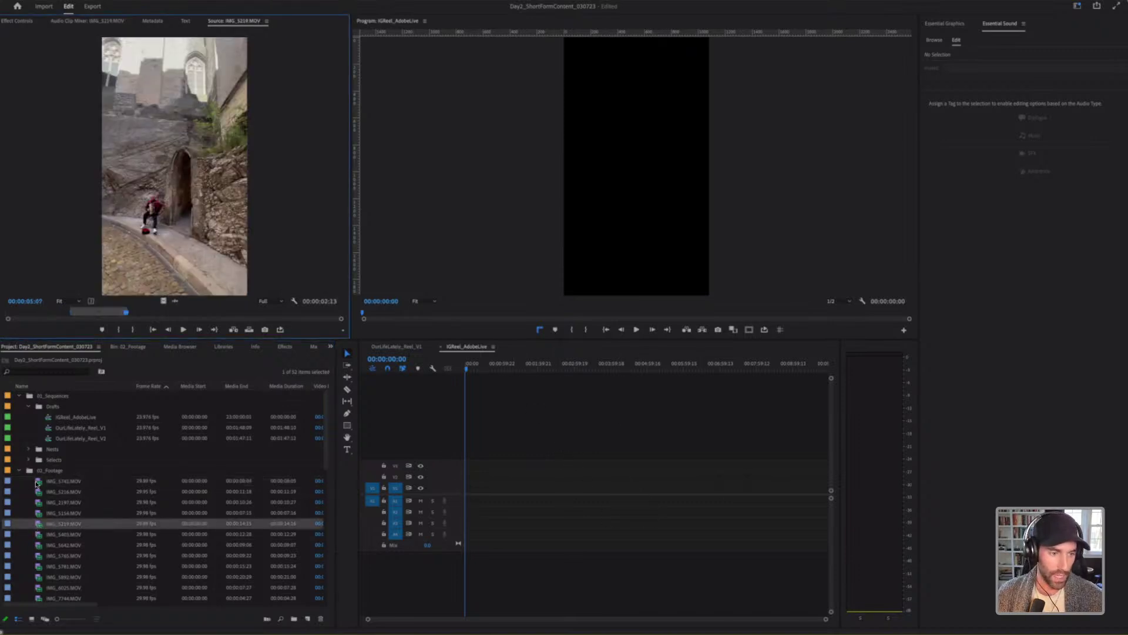
pyautogui.scroll(-10, 33, 483)
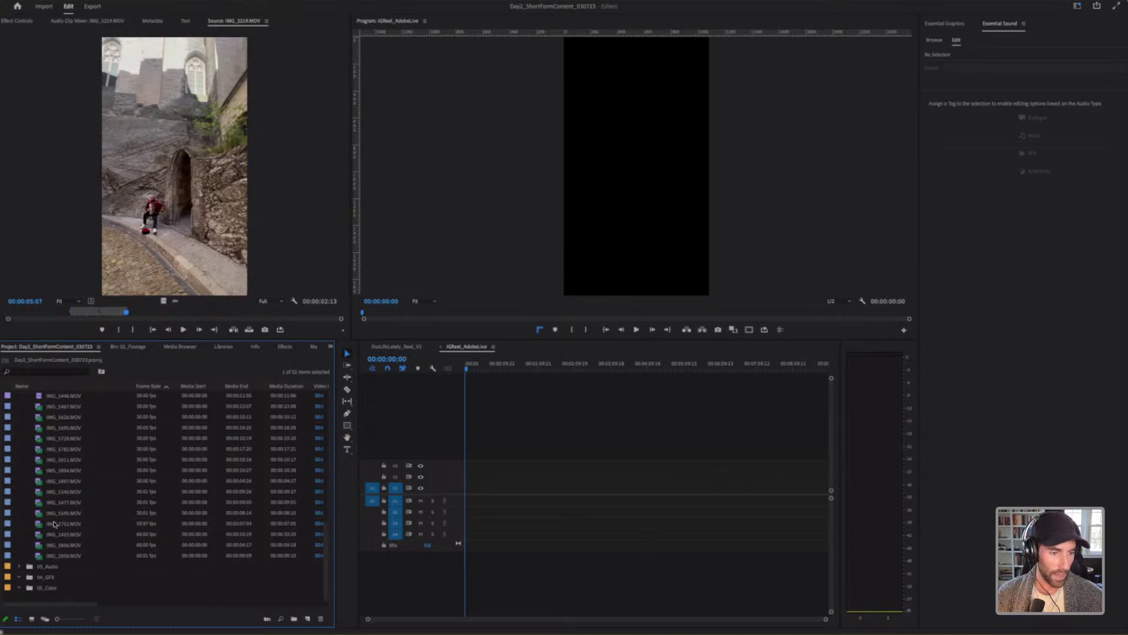
pyautogui.keyDown('shift'); pyautogui.click(28, 557); pyautogui.keyUp('shift')
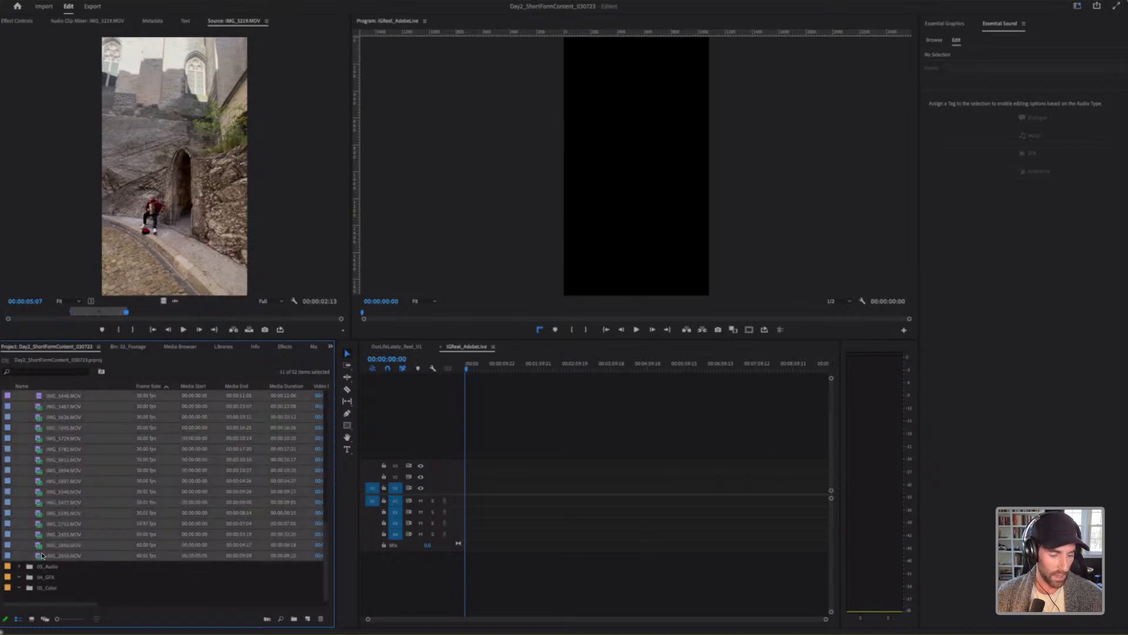
pyautogui.rightClick(40, 485)
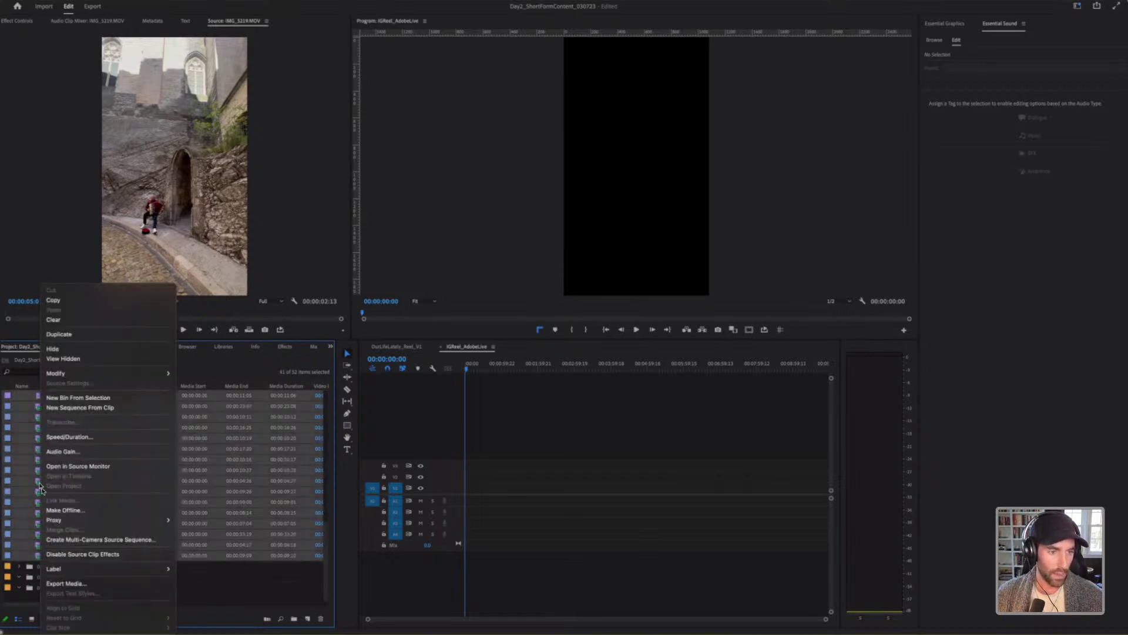
pyautogui.click(69, 408)
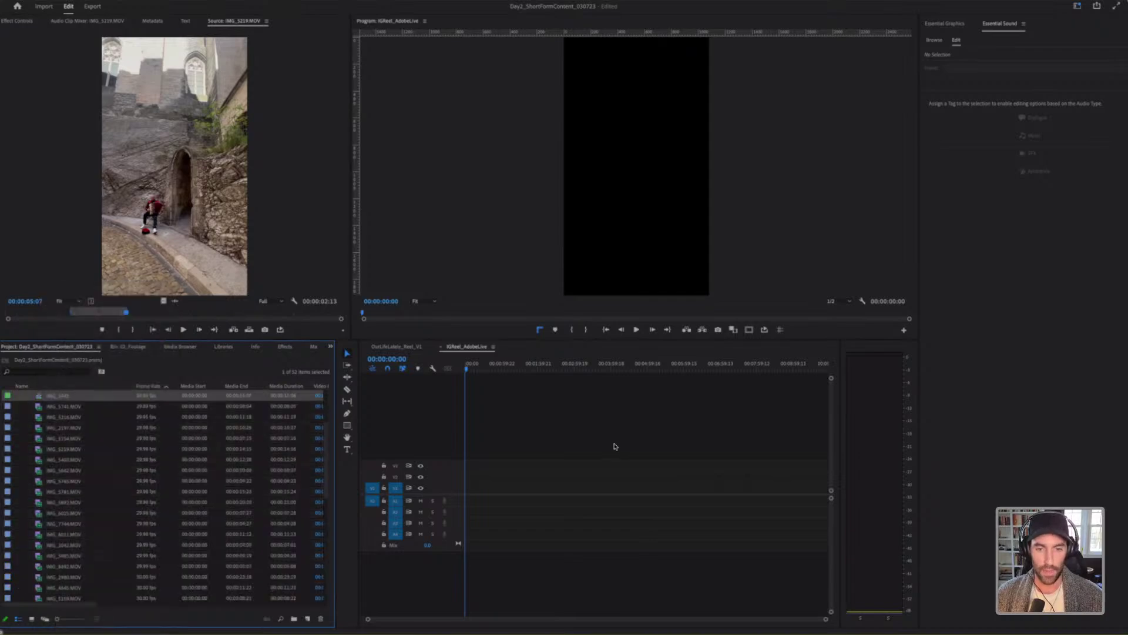
# Step: Fit the new footage sequence in the timeline and expand its track heights
pyautogui.press('\\')
pyautogui.press('\\')
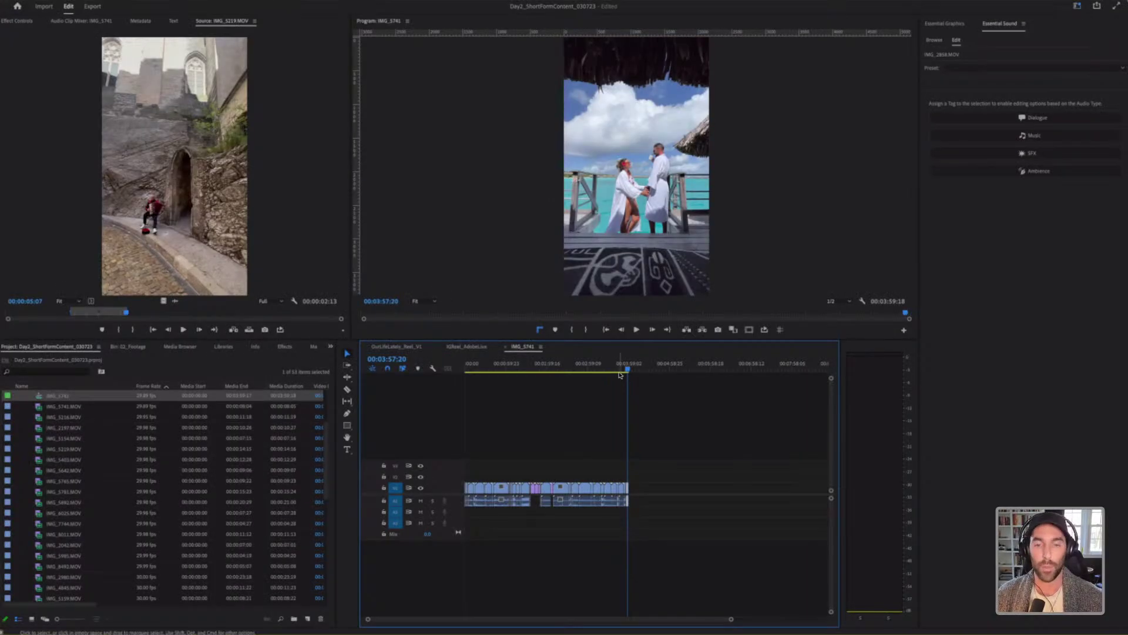
pyautogui.moveTo(657, 520); pyautogui.dragTo(376, 490)
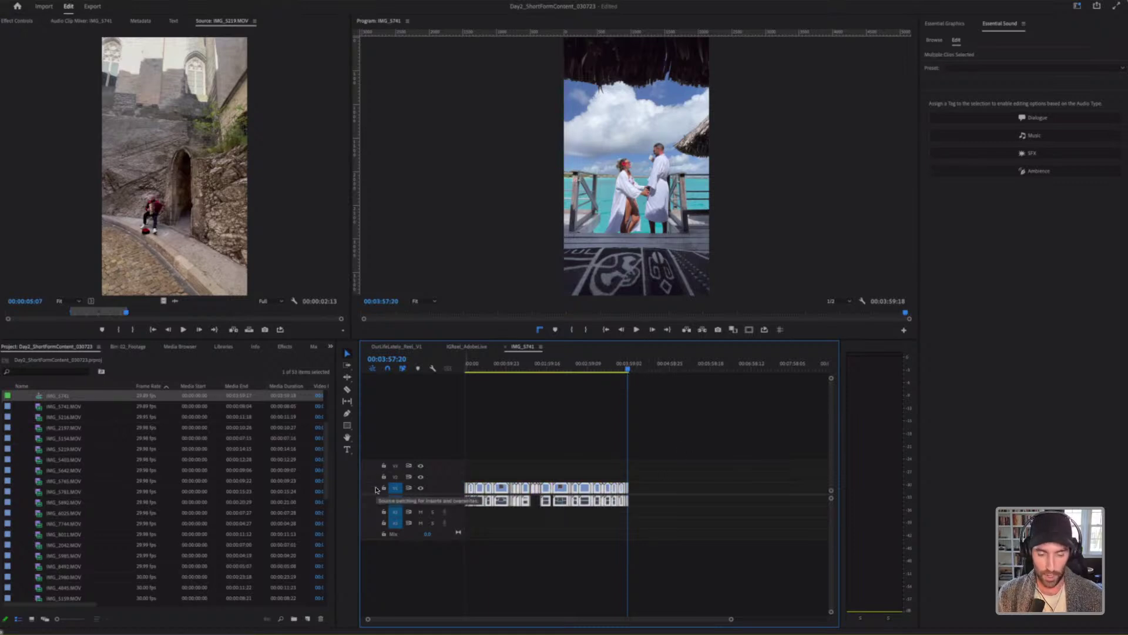
pyautogui.hotkey('shift', '=')
pyautogui.press('=')
pyautogui.press('=')
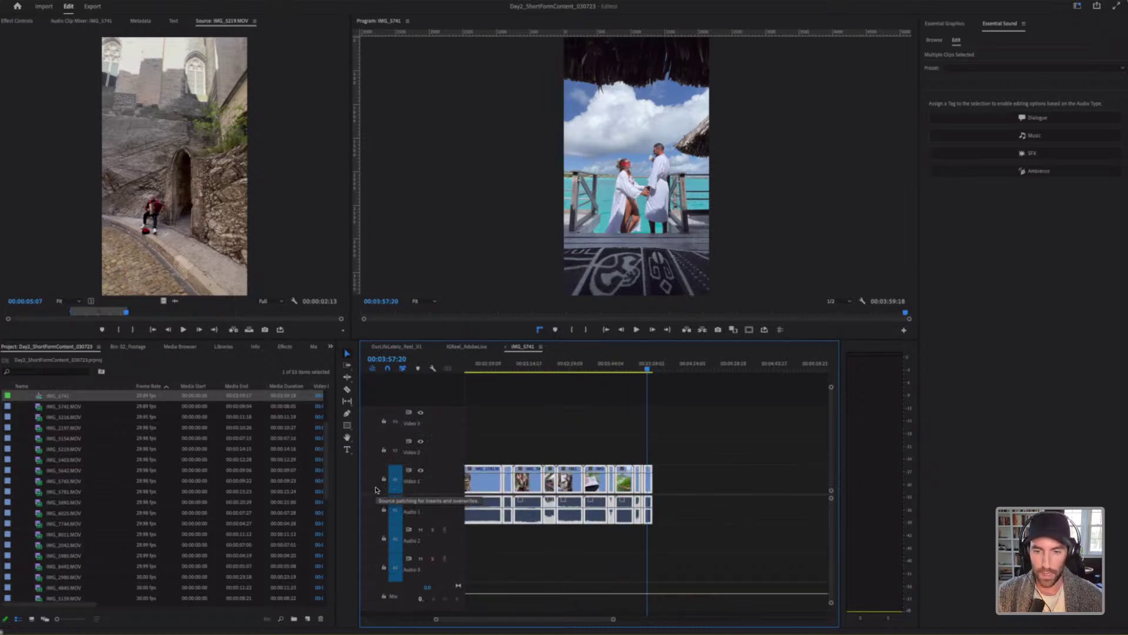
pyautogui.press('-')
pyautogui.moveTo(718, 527); pyautogui.dragTo(334, 502)
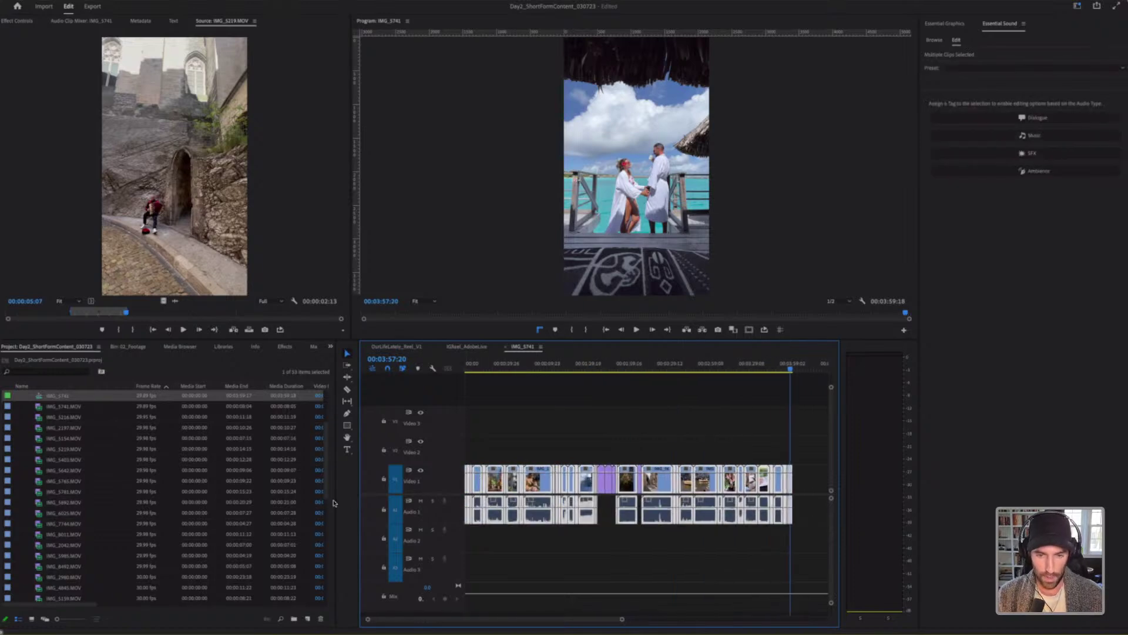
pyautogui.press('-')
pyautogui.hotkey('shift', '-')
pyautogui.hotkey('shift', '=')
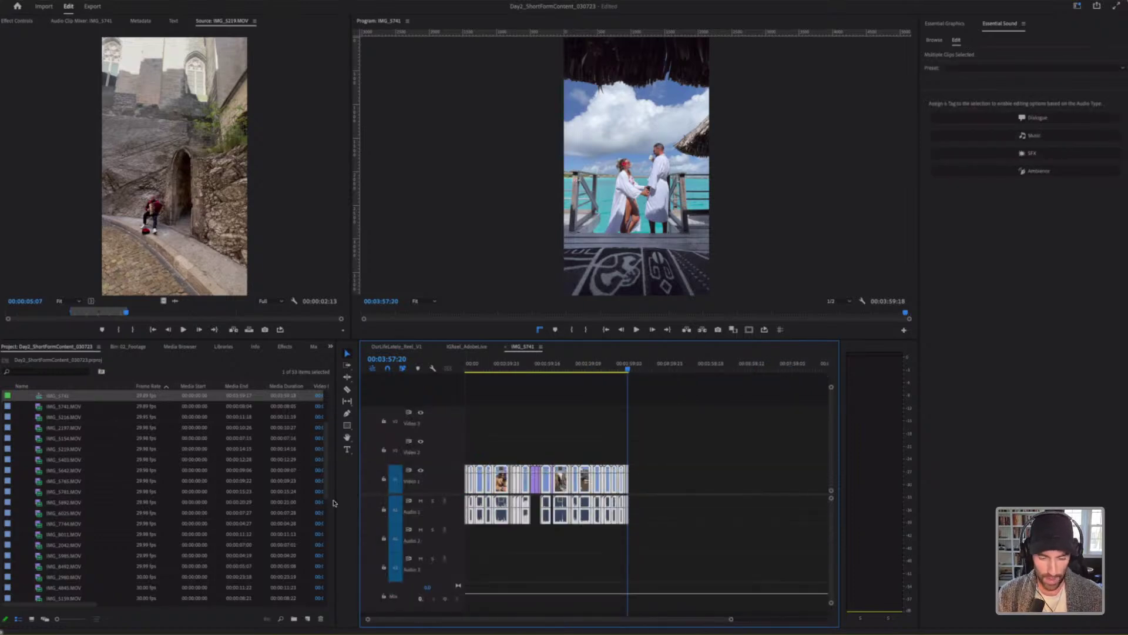
# Step: Delete the audio of all clips in the footage sequence, keeping only the video on Video 1
pyautogui.hotkey('ctrl', 'shift', 'a')
pyautogui.moveTo(731, 512); pyautogui.dragTo(467, 528)
pyautogui.press('Delete')
pyautogui.moveTo(502, 367); pyautogui.dragTo(562, 370)
# Step: Move the new footage sequence into the Selects bin under 01_Sequences and expand that bin
pyautogui.click(39, 399)
pyautogui.scroll(3, 34, 395)
pyautogui.moveTo(35, 398); pyautogui.dragTo(45, 408)
pyautogui.moveTo(48, 451); pyautogui.dragTo(30, 470)
pyautogui.click(27, 461)
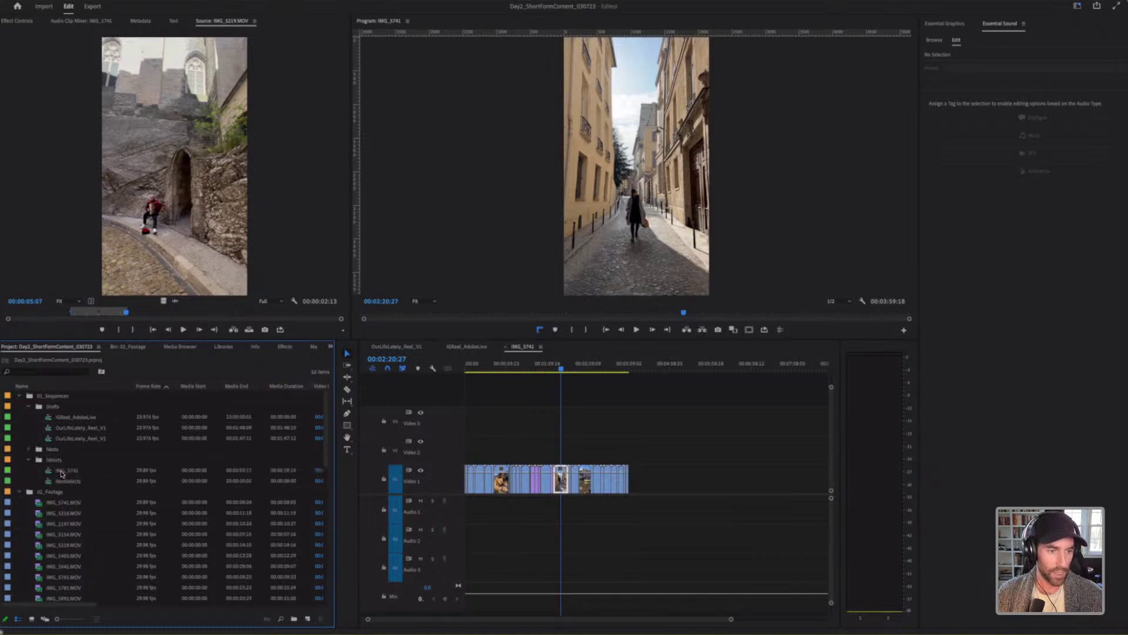
# Step: Rename the footage sequence in the Selects bin as IGReel_Selects
pyautogui.click(62, 473)
pyautogui.click(64, 470)
pyautogui.write('IG')
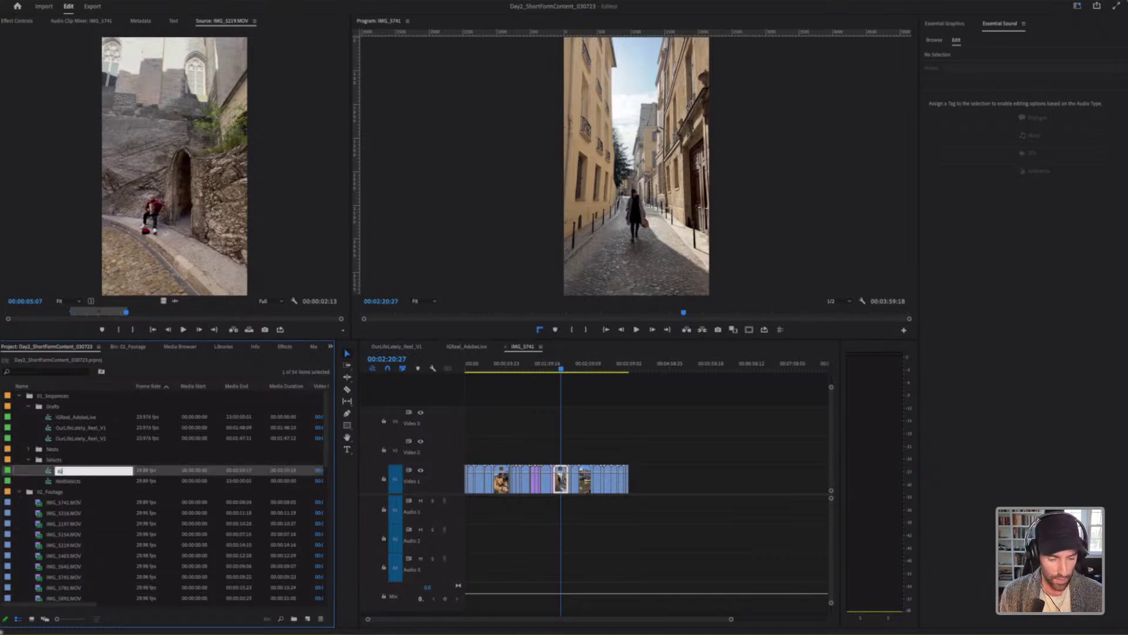
pyautogui.write('Reel_Selec')
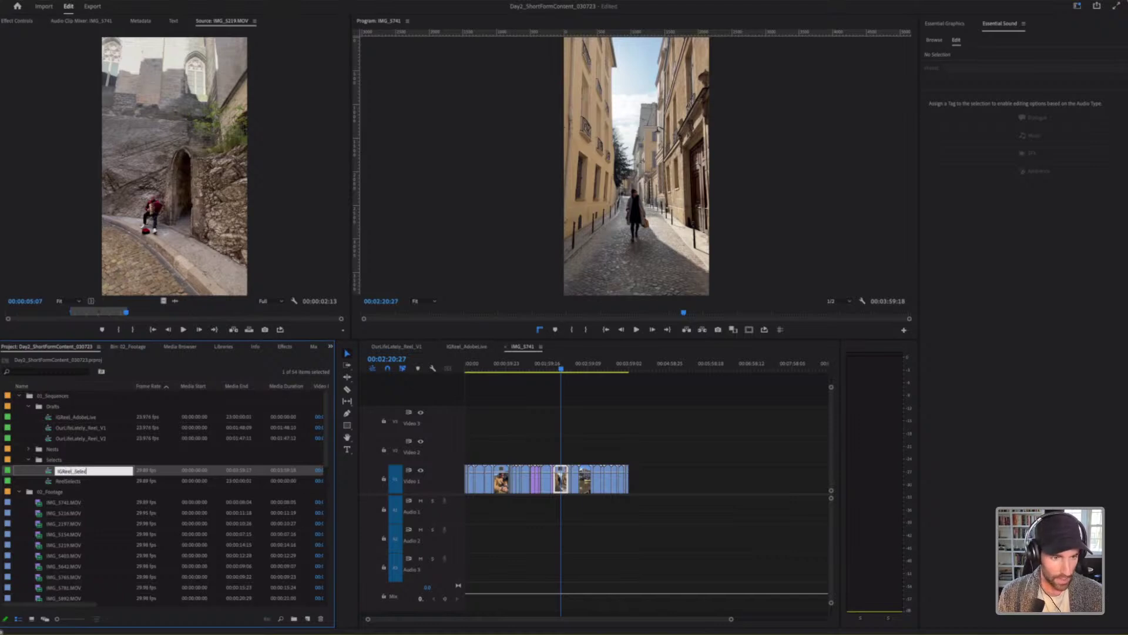
pyautogui.write('ts')
pyautogui.press('Tab')
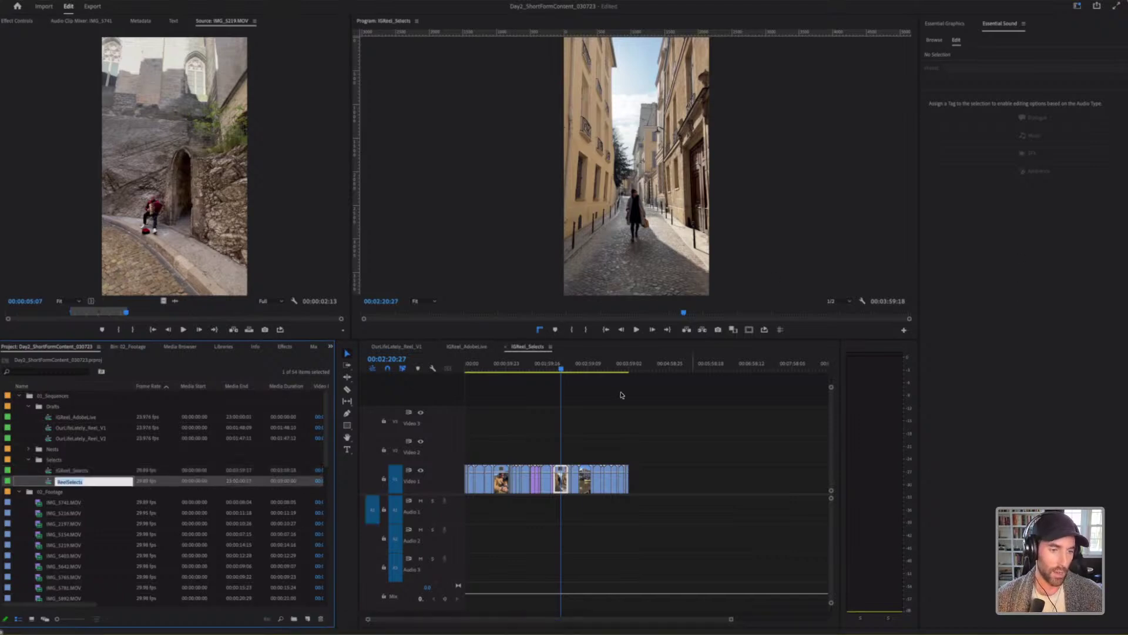
pyautogui.click(27, 473)
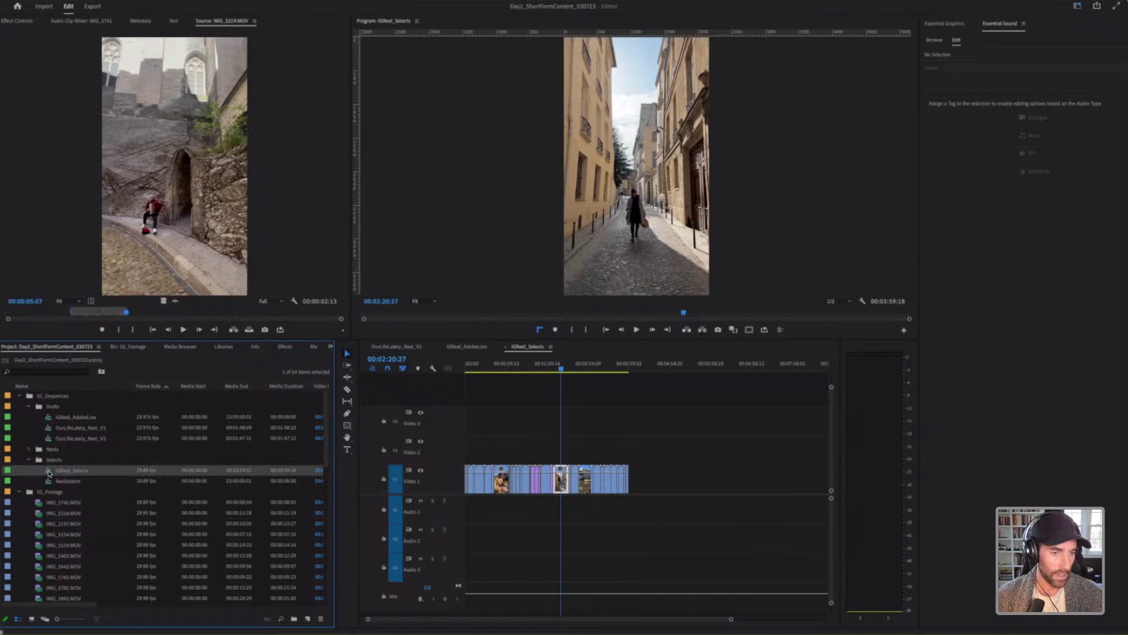
# Step: Change the IGReel_Selects sequence's frame size to 1080 horizontal by 1920 vertical
pyautogui.rightClick(49, 473)
pyautogui.click(75, 247)
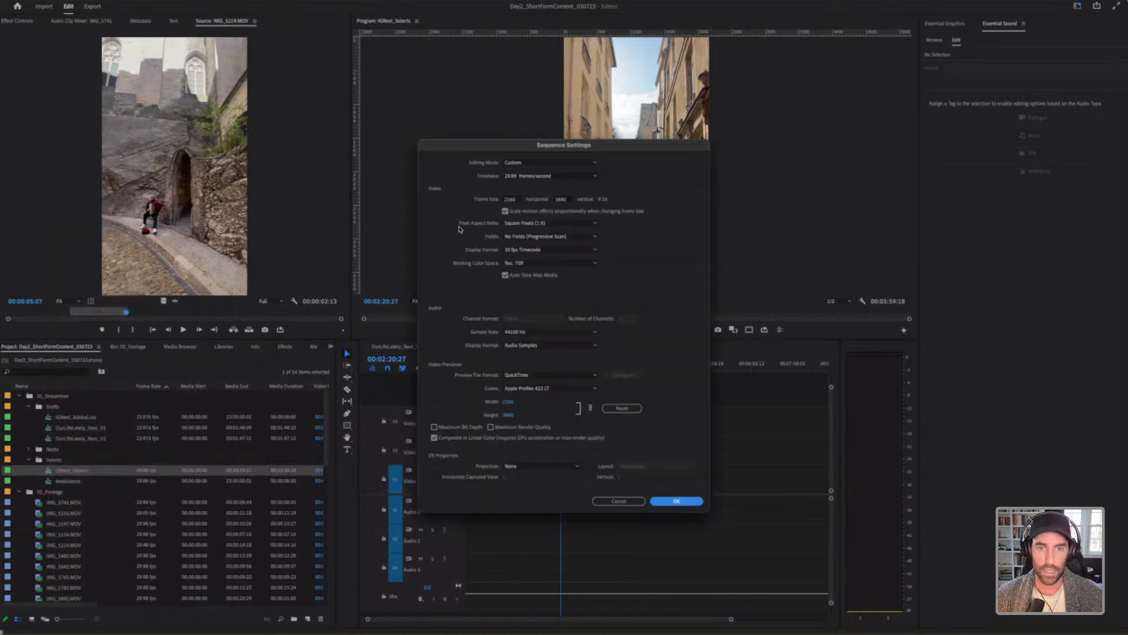
pyautogui.click(508, 200)
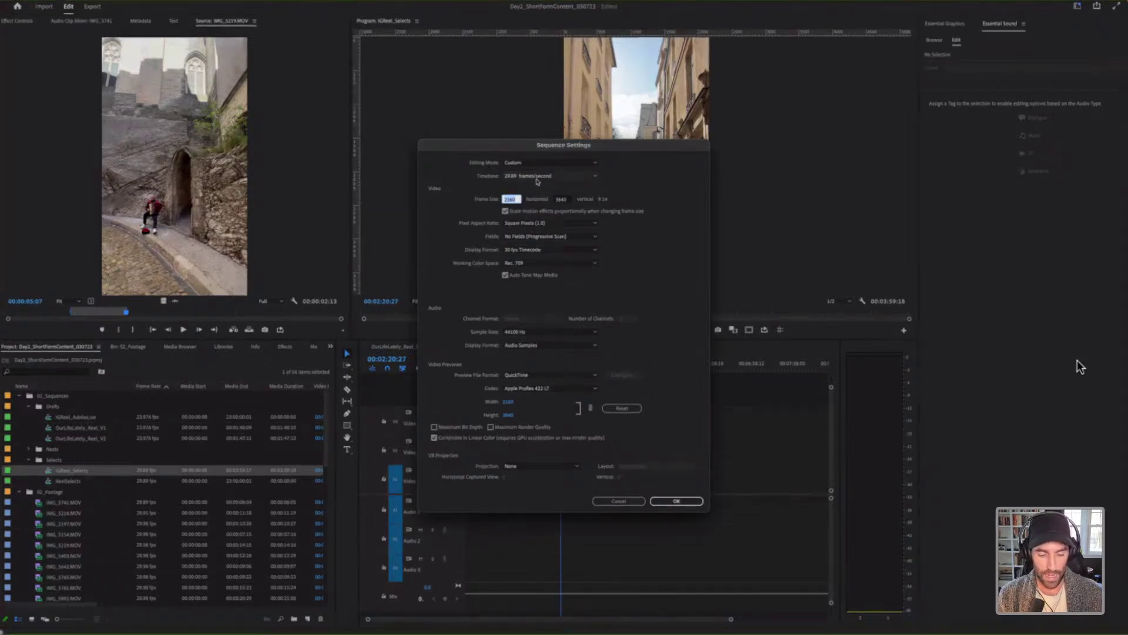
pyautogui.write('1080')
pyautogui.press('Tab')
pyautogui.write('1920')
pyautogui.click(675, 500)
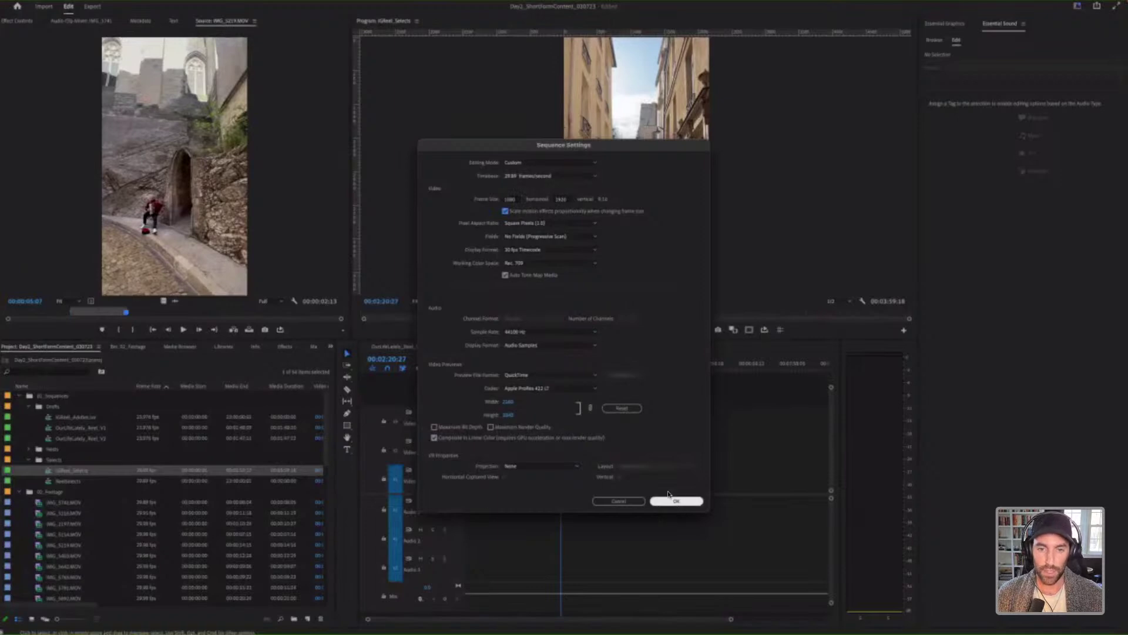
pyautogui.press('Return')
# Step: Apply Set to Frame Size to all clips in the IGReel_Selects sequence
pyautogui.moveTo(717, 435); pyautogui.dragTo(522, 482)
pyautogui.rightClick(523, 482)
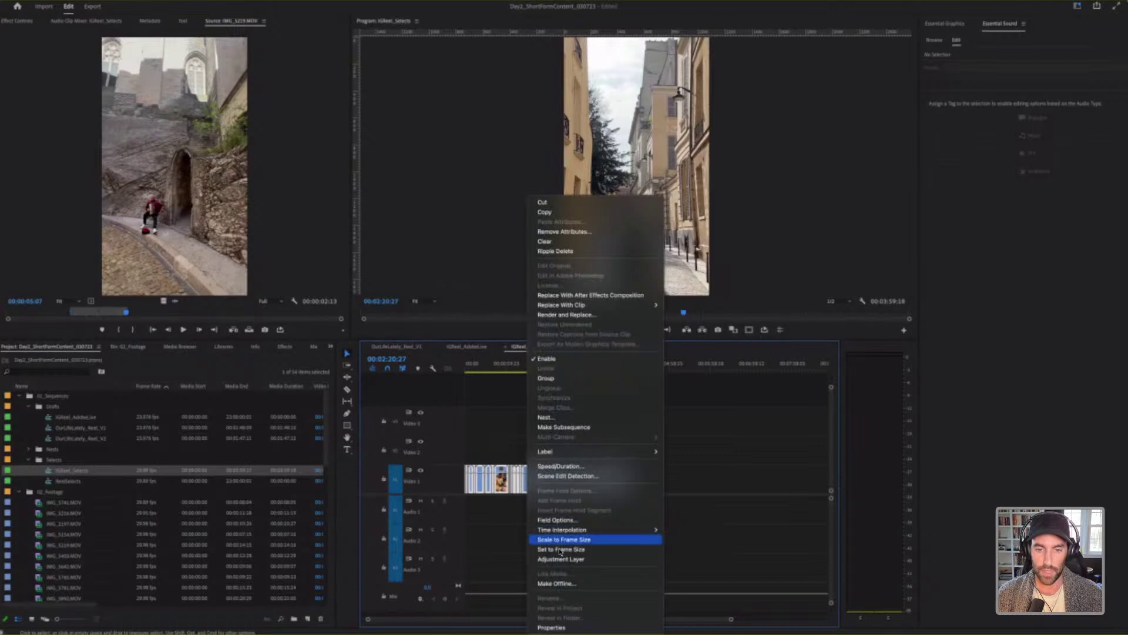
pyautogui.click(561, 549)
# Step: Play the IGReel_Selects sequence at high speed from the start to review its clips
pyautogui.press('-')
pyautogui.press('Home')
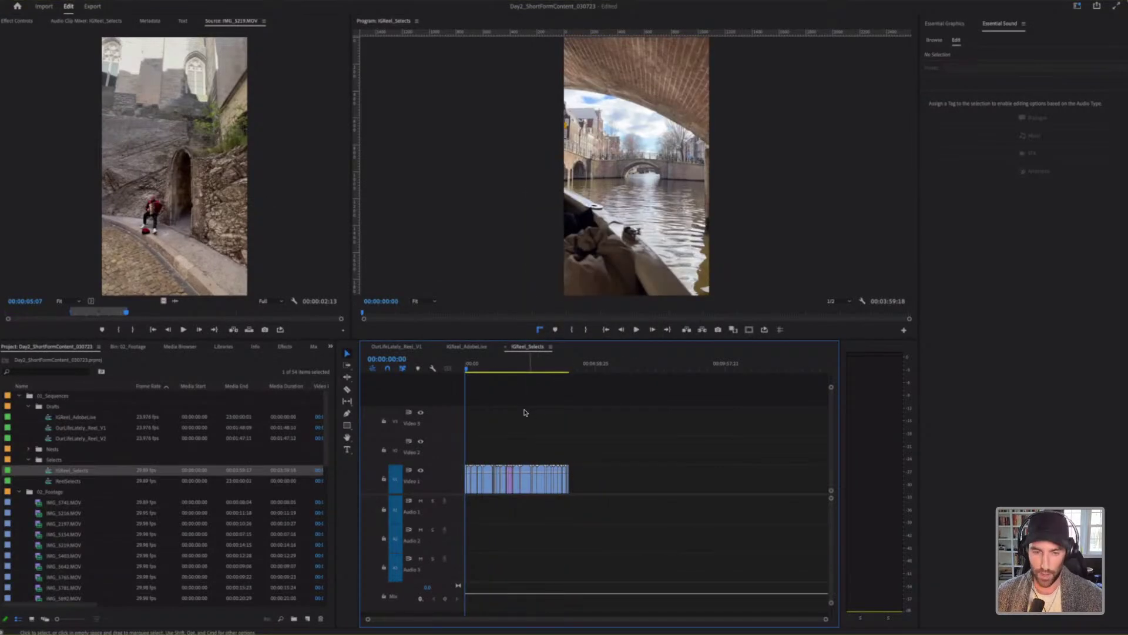
pyautogui.press('\\')
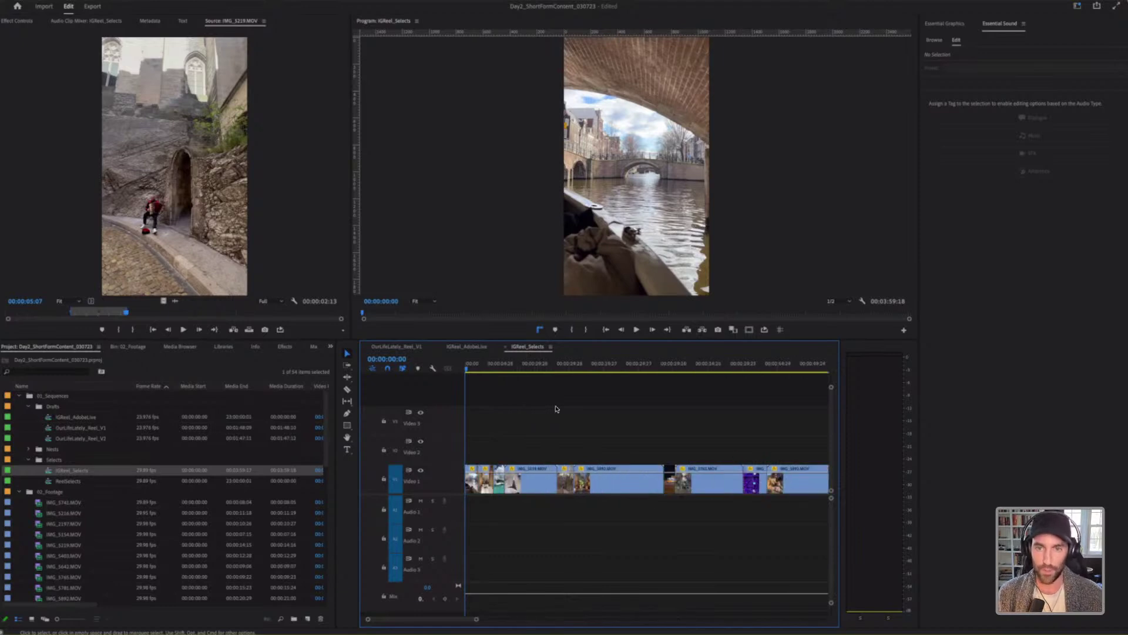
pyautogui.press('l')
pyautogui.press('l')
pyautogui.press('l')
pyautogui.press('l')
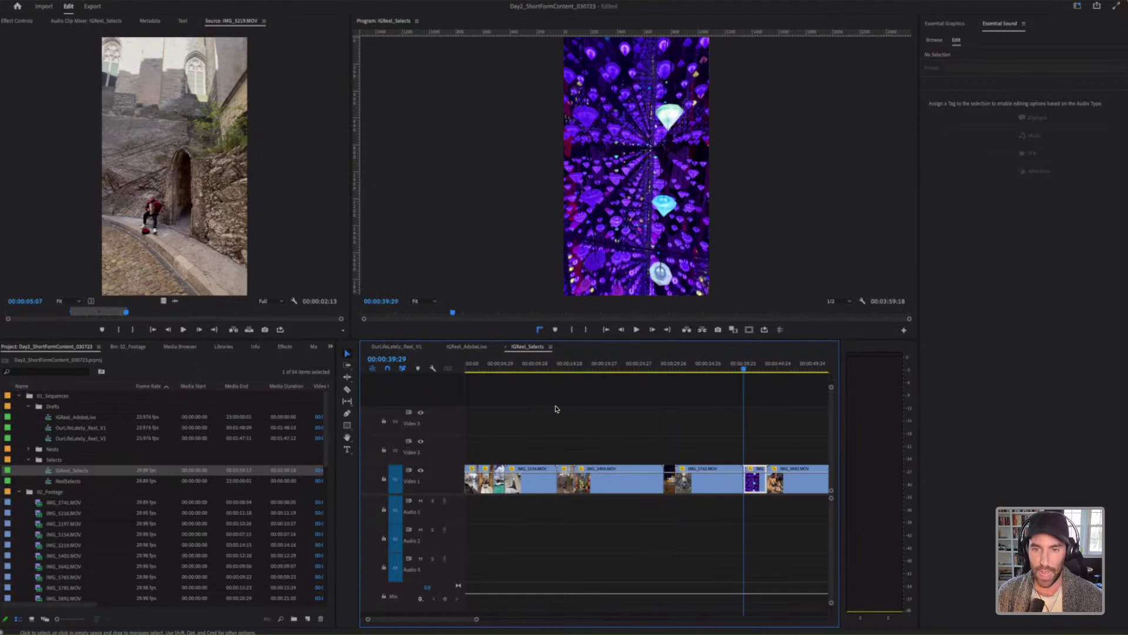
pyautogui.press('-')
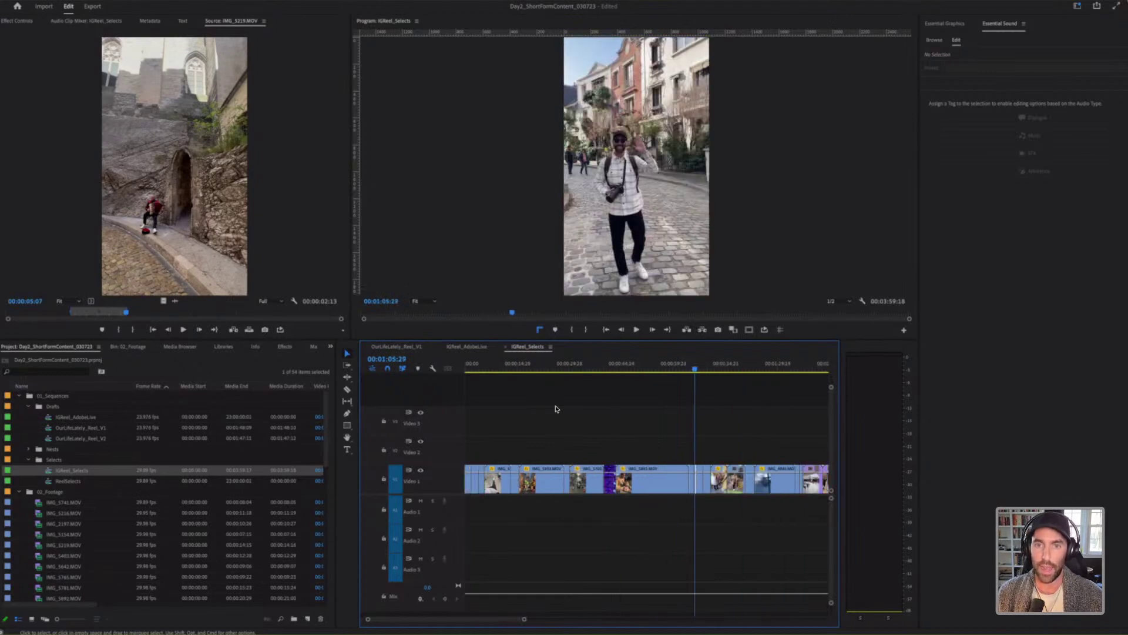
pyautogui.press('-')
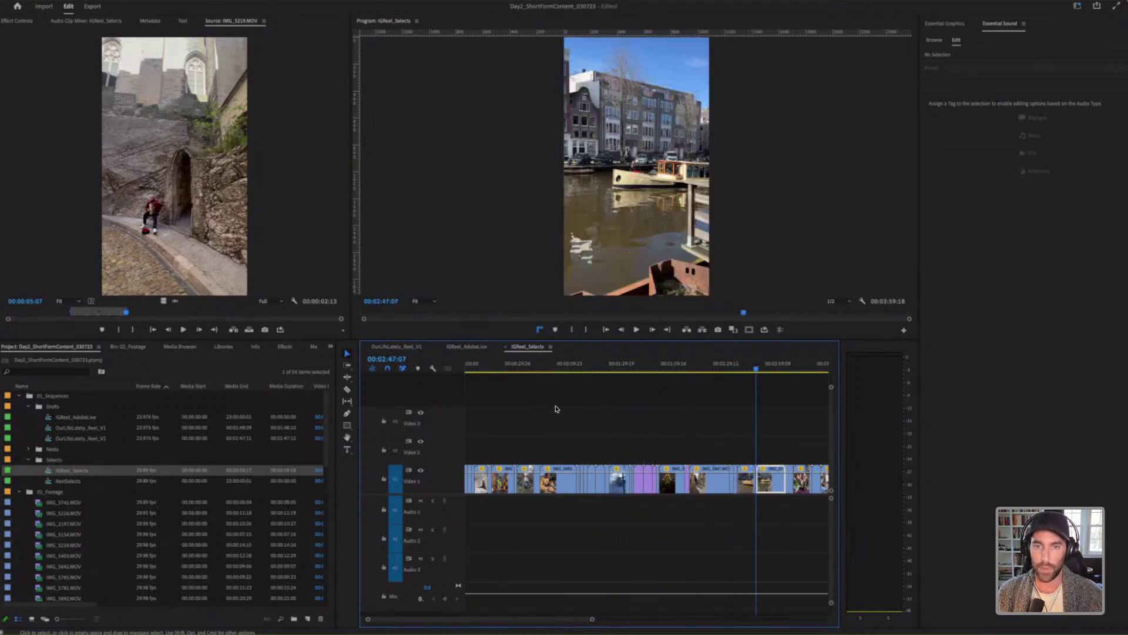
pyautogui.press('-')
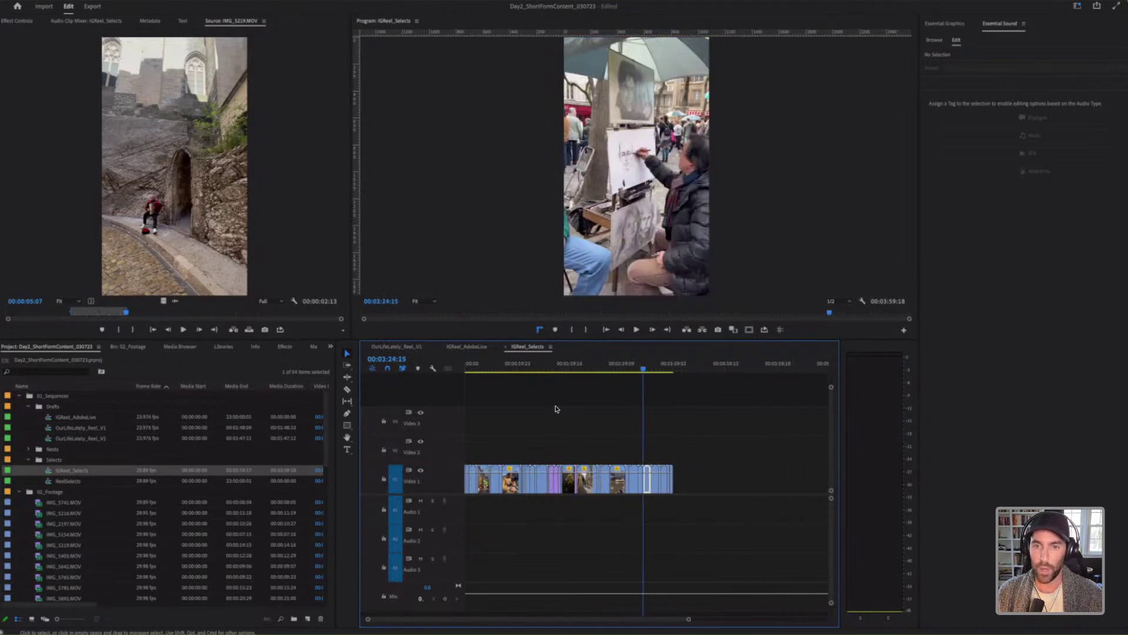
pyautogui.press('=')
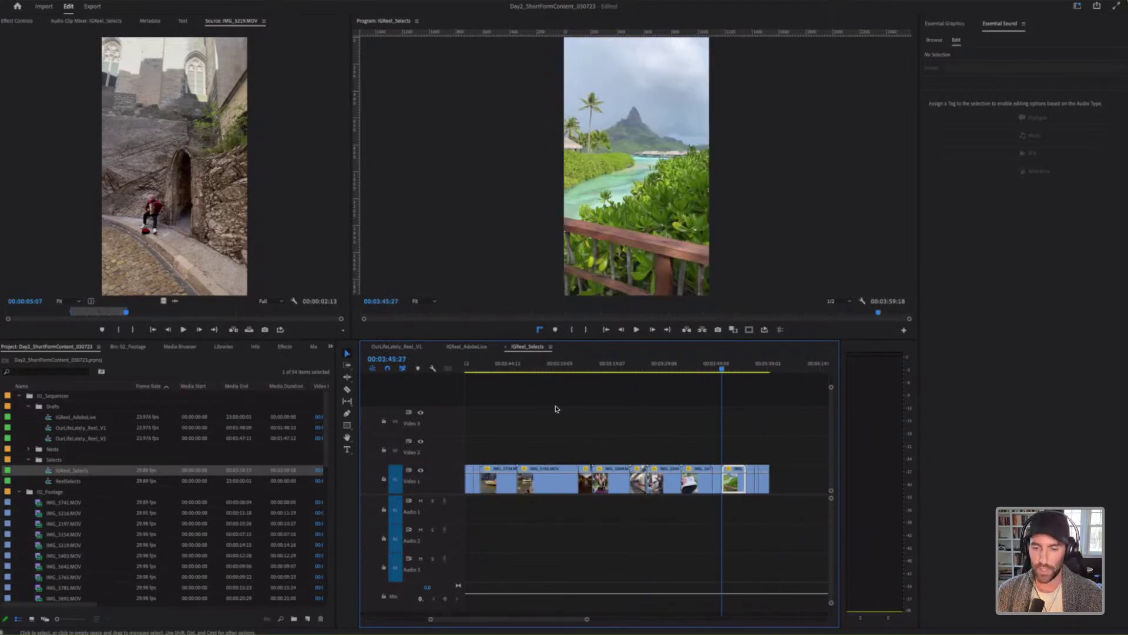
# Step: Go to the boat-and-dolphins clip near the end of IGReel_Selects and play its opening to examine it
pyautogui.press('Down')
pyautogui.press('Down')
pyautogui.press('Up')
pyautogui.press('=')
pyautogui.press('=')
pyautogui.press('=')
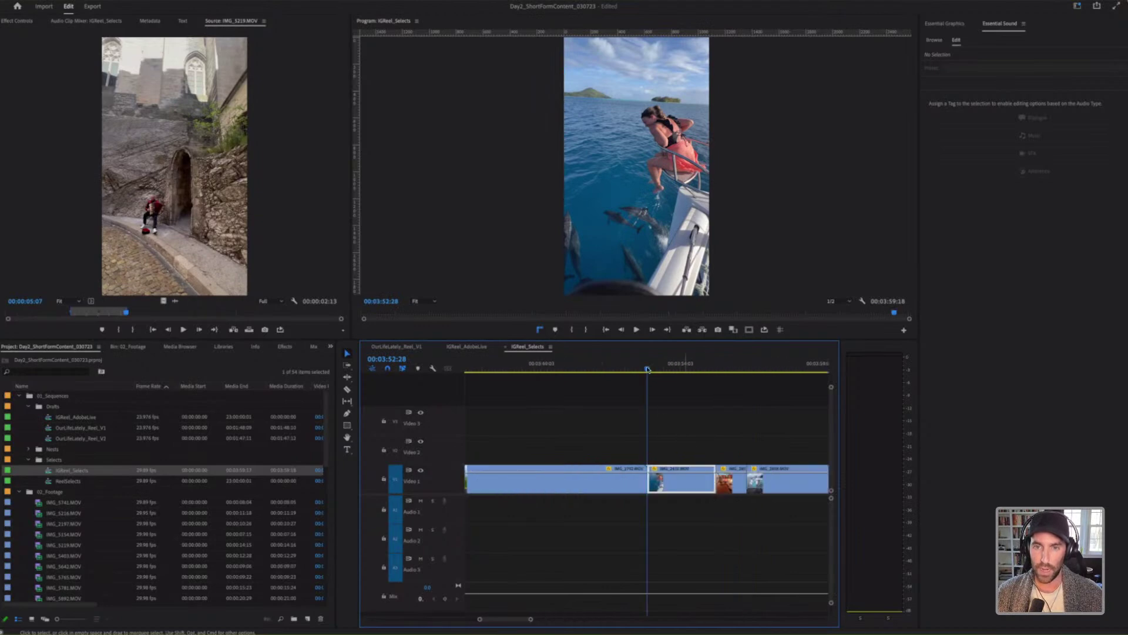
pyautogui.press('space')
pyautogui.click(654, 371)
pyautogui.click(683, 412)
pyautogui.click(680, 488)
pyautogui.click(686, 451)
pyautogui.click(681, 481)
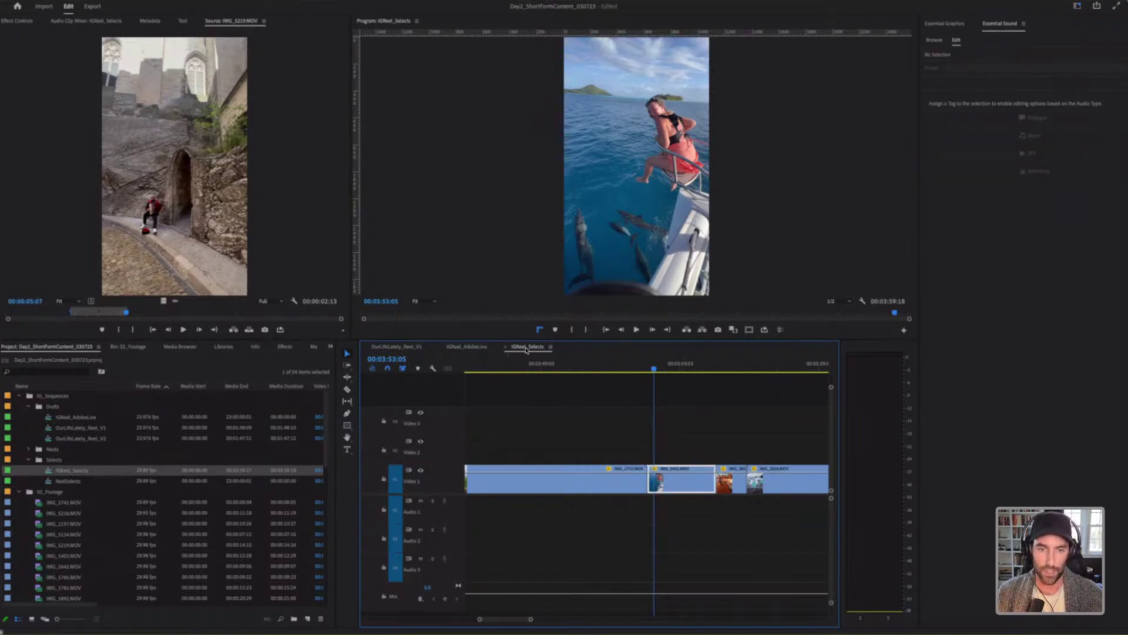
# Step: Dock the IGReel_AdobeLive timeline in its own group below the IGReel_Selects timeline so both sequences show together
pyautogui.click(466, 346)
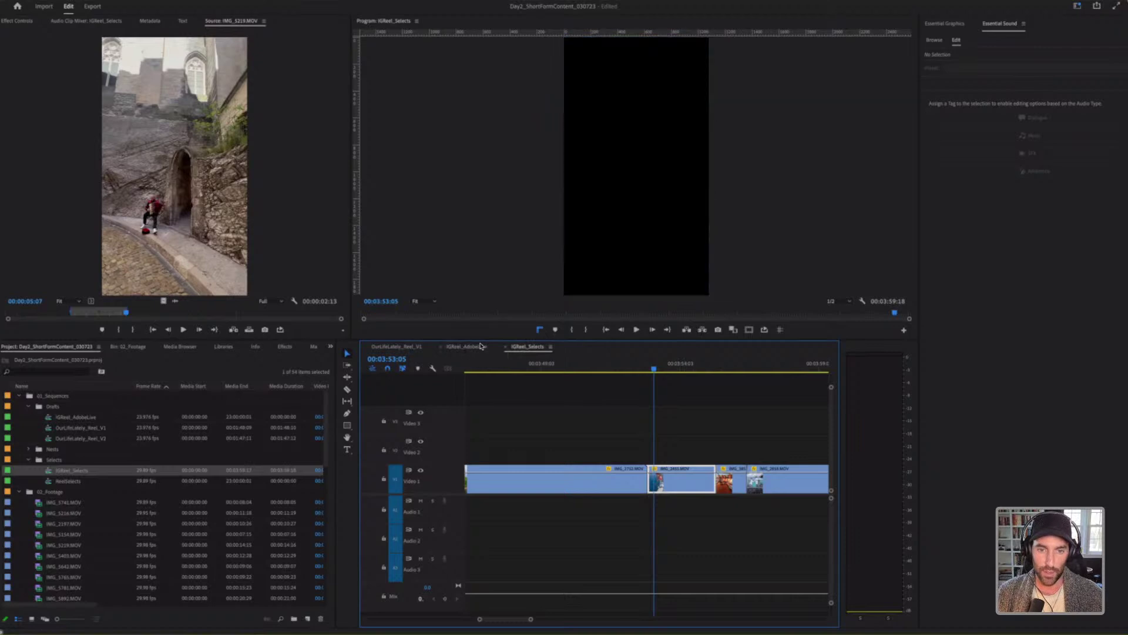
pyautogui.click(532, 347)
pyautogui.click(466, 348)
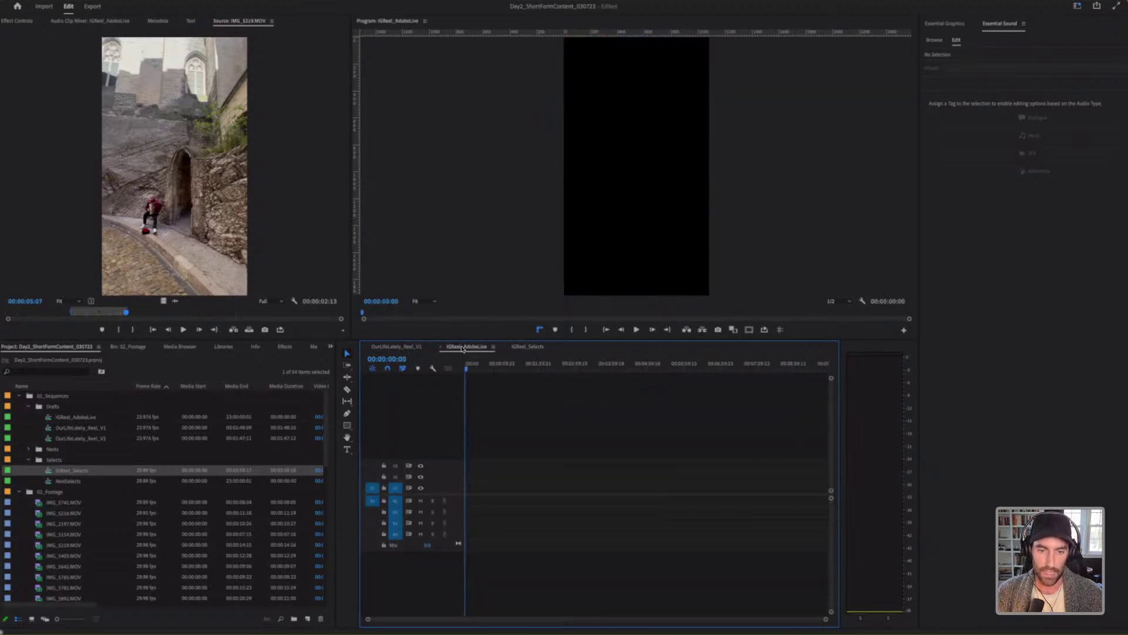
pyautogui.moveTo(516, 619); pyautogui.dragTo(496, 612)
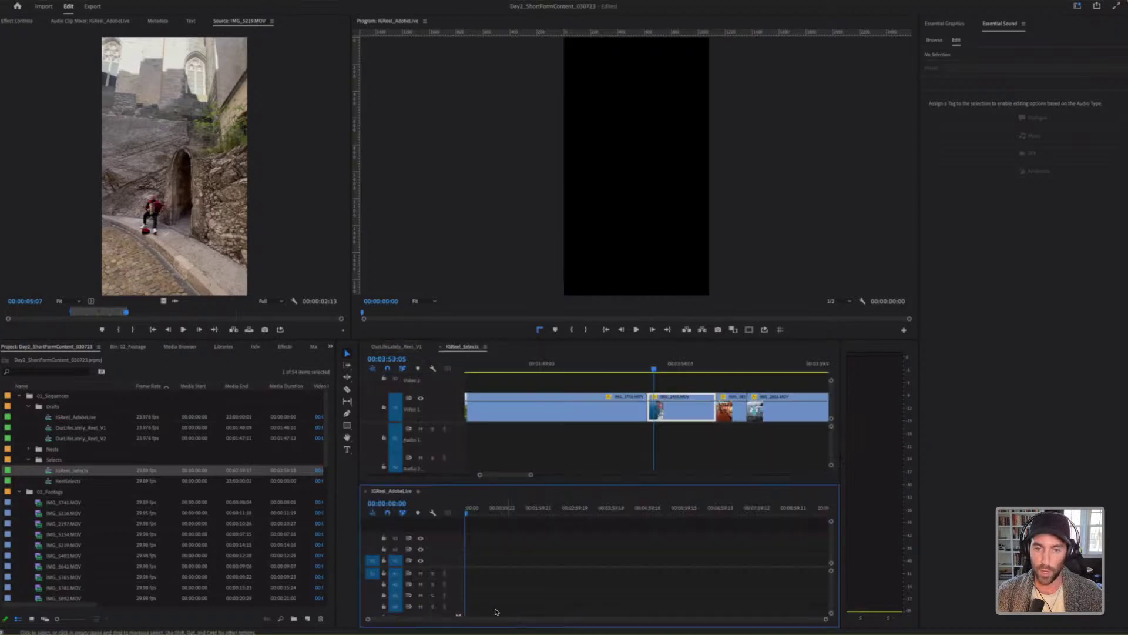
# Step: Copy the boat-and-dolphins clip from IGReel_Selects to the start of IGReel_AdobeLive, keeping the existing sequence settings, and enlarge its track display
pyautogui.click(670, 418)
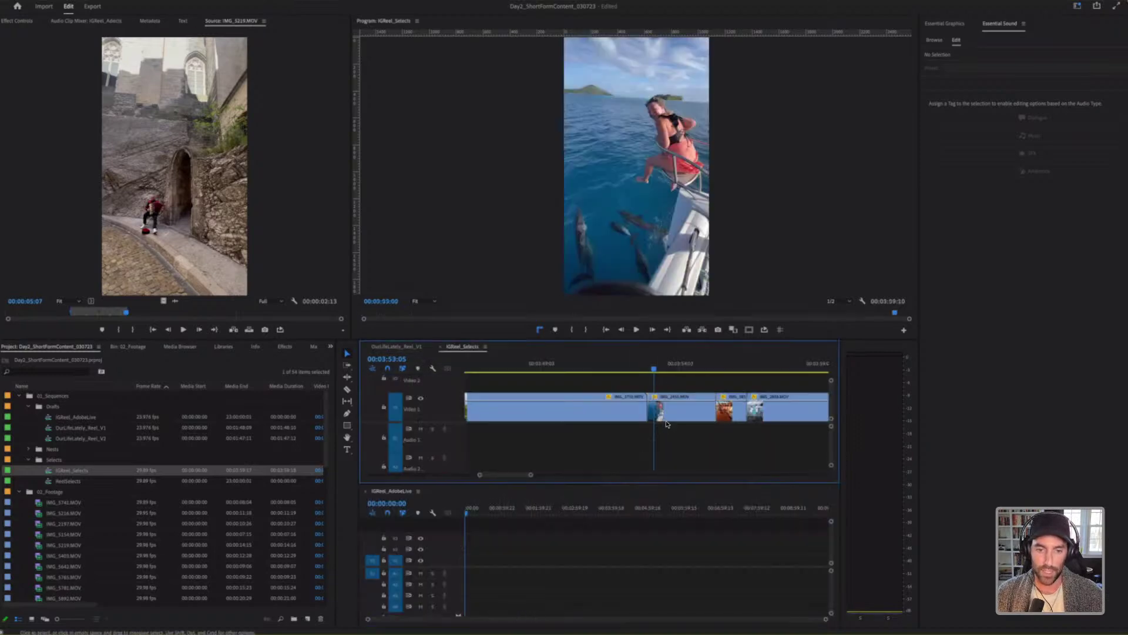
pyautogui.moveTo(683, 412); pyautogui.dragTo(513, 545)
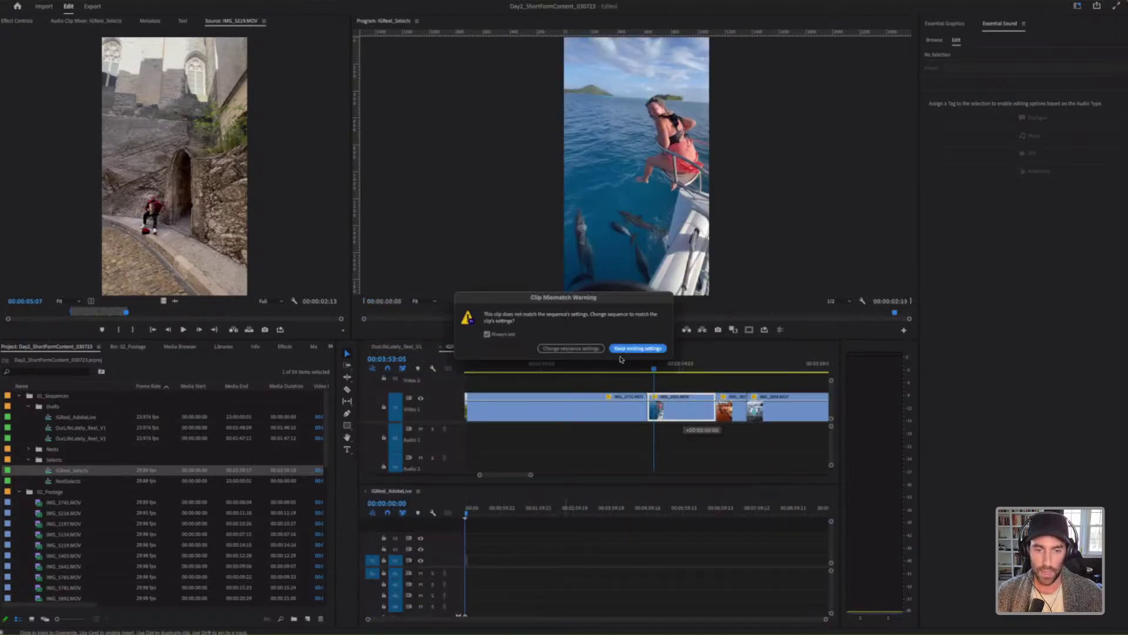
pyautogui.press('Return')
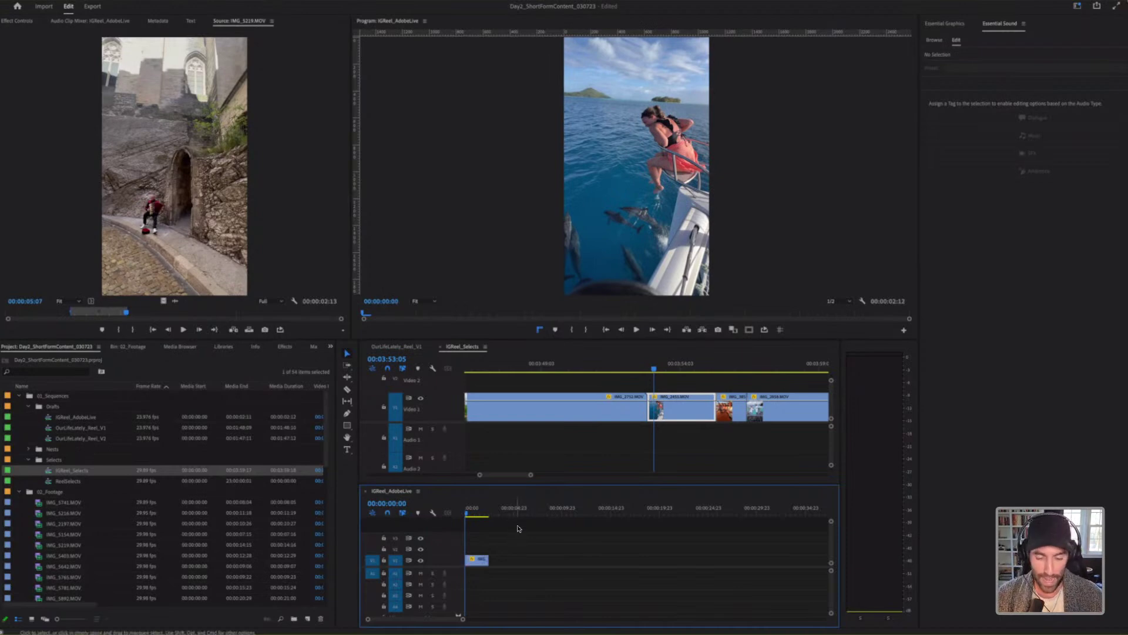
pyautogui.hotkey('shift', '=')
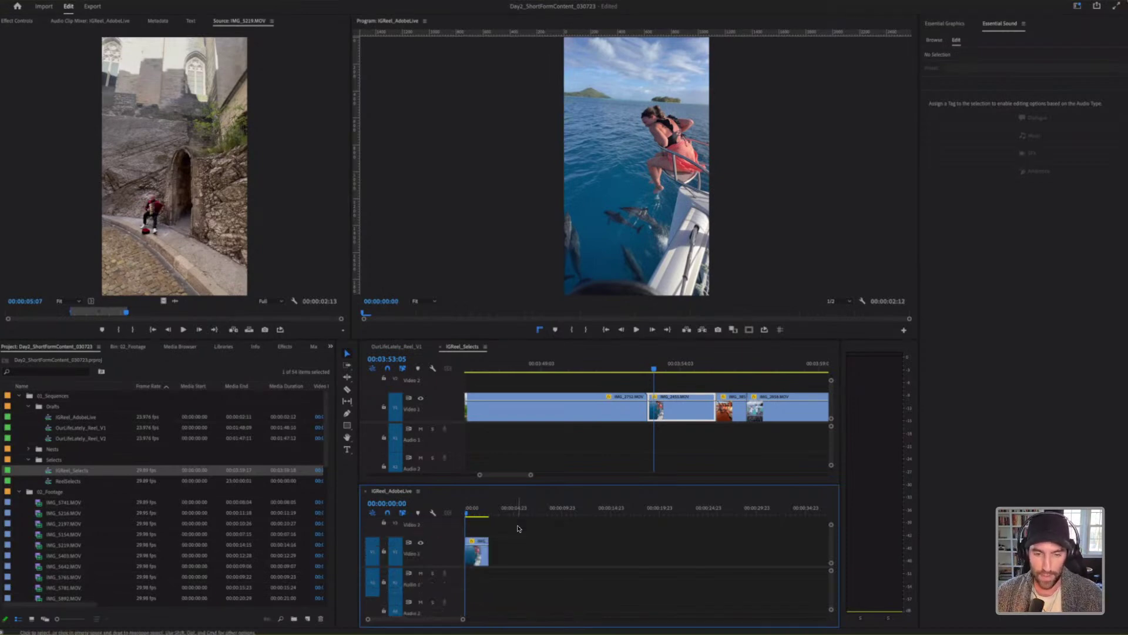
pyautogui.press('=')
pyautogui.press('=')
pyautogui.press('-')
pyautogui.press('-')
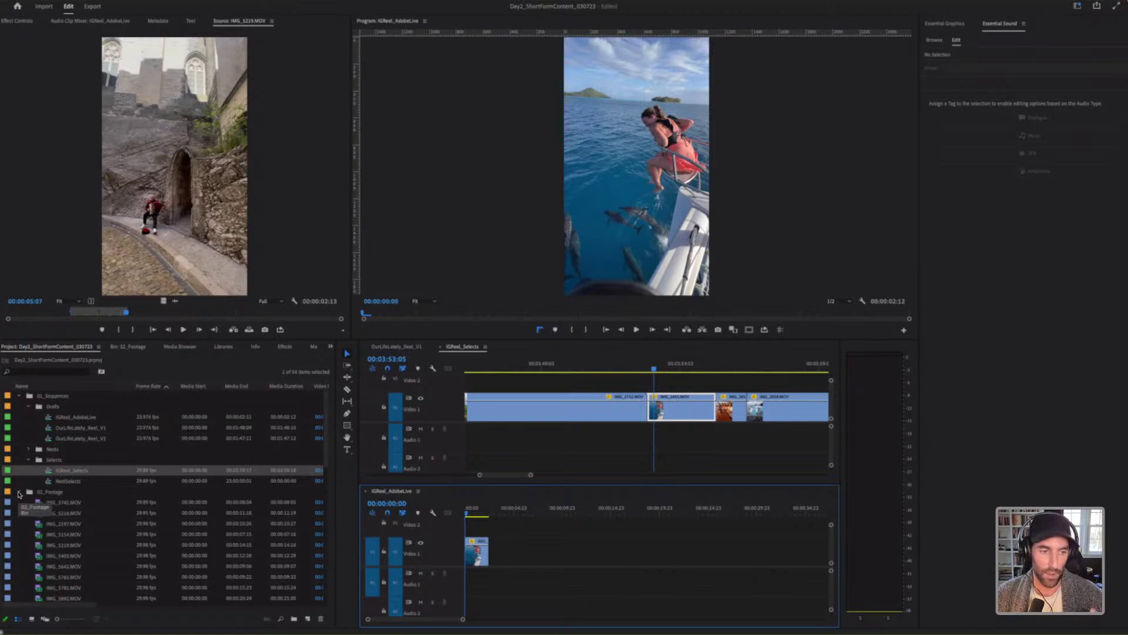
# Step: Collapse the 02_Footage bin, save the project, and load the first Instagram Music recording as the source clip
pyautogui.click(20, 491)
pyautogui.click(67, 556)
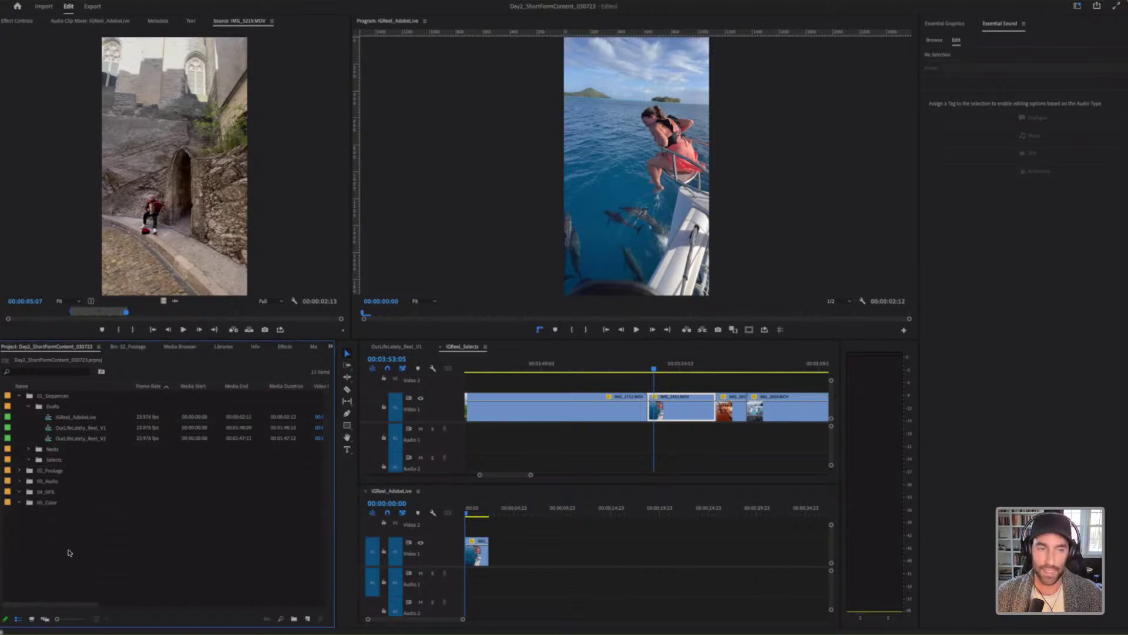
pyautogui.hotkey('ctrl', 's')
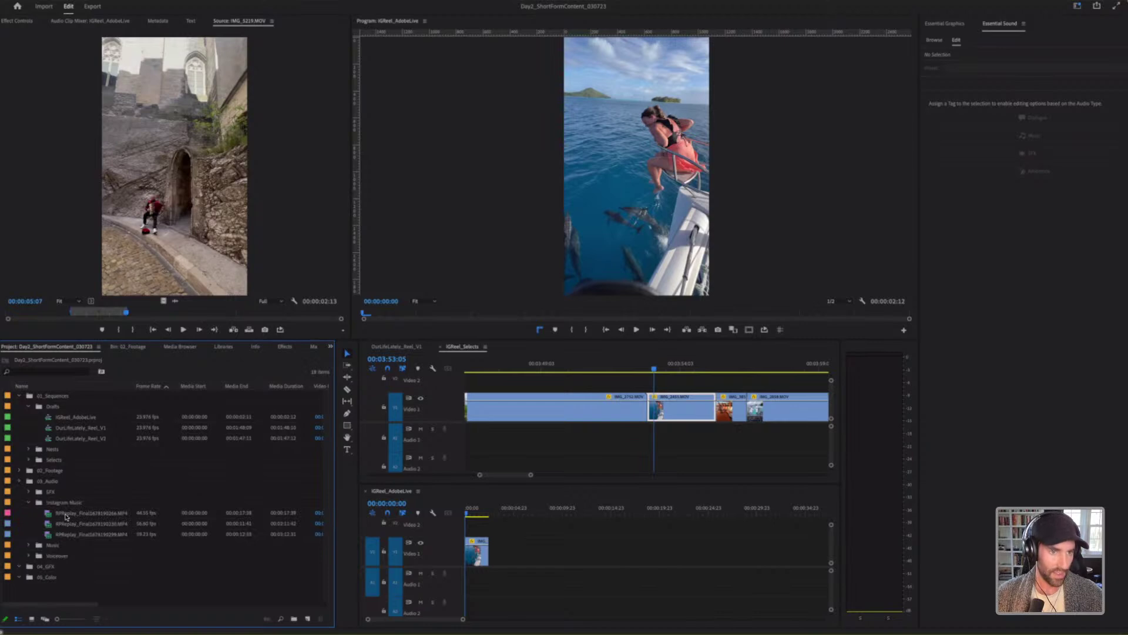
pyautogui.doubleClick(69, 515)
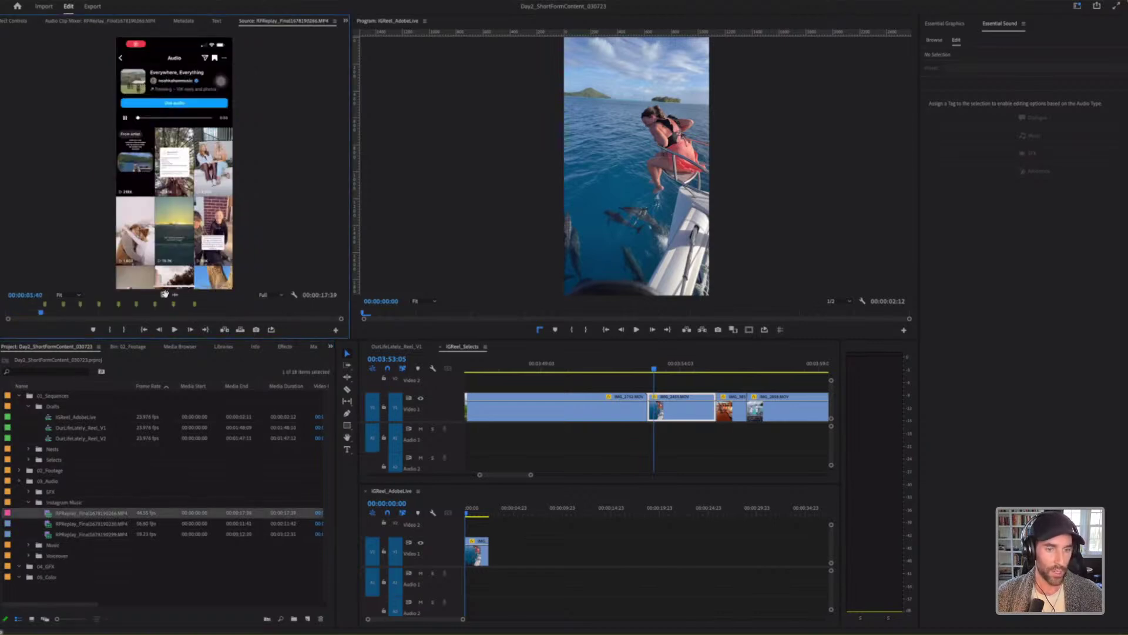
# Step: Place only the audio of the Instagram Music recording on Audio 1 at the start of IGReel_AdobeLive
pyautogui.moveTo(485, 503); pyautogui.dragTo(582, 573)
pyautogui.click(700, 574)
pyautogui.press('=')
pyautogui.click(663, 594)
pyautogui.click(610, 608)
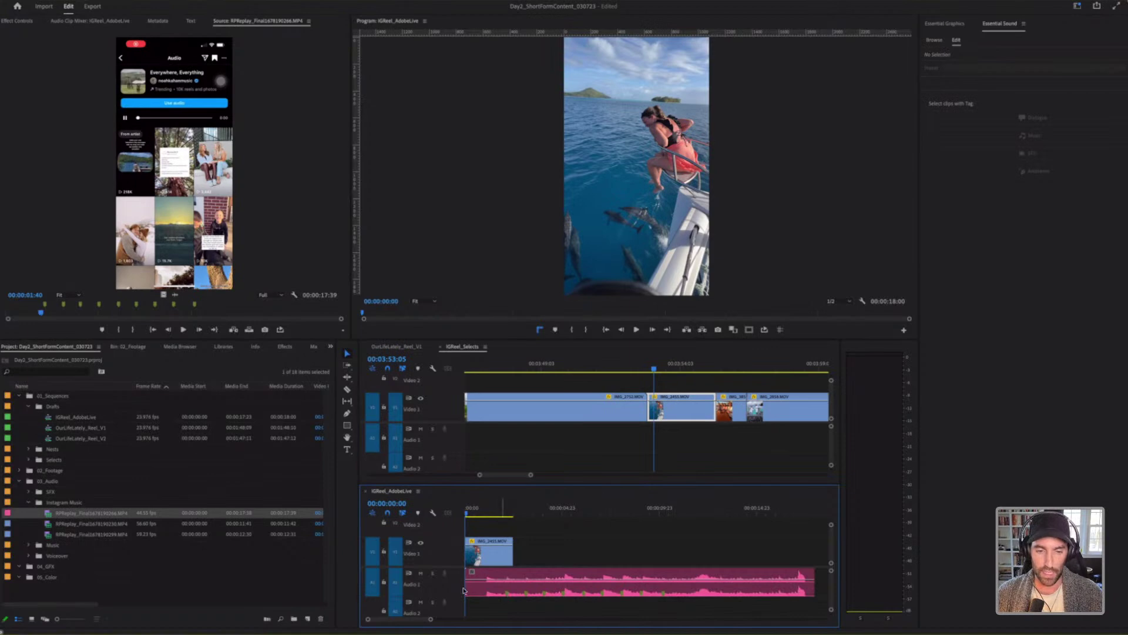
# Step: Play IGReel_AdobeLive from the start to hear where the music comes in
pyautogui.press('space')
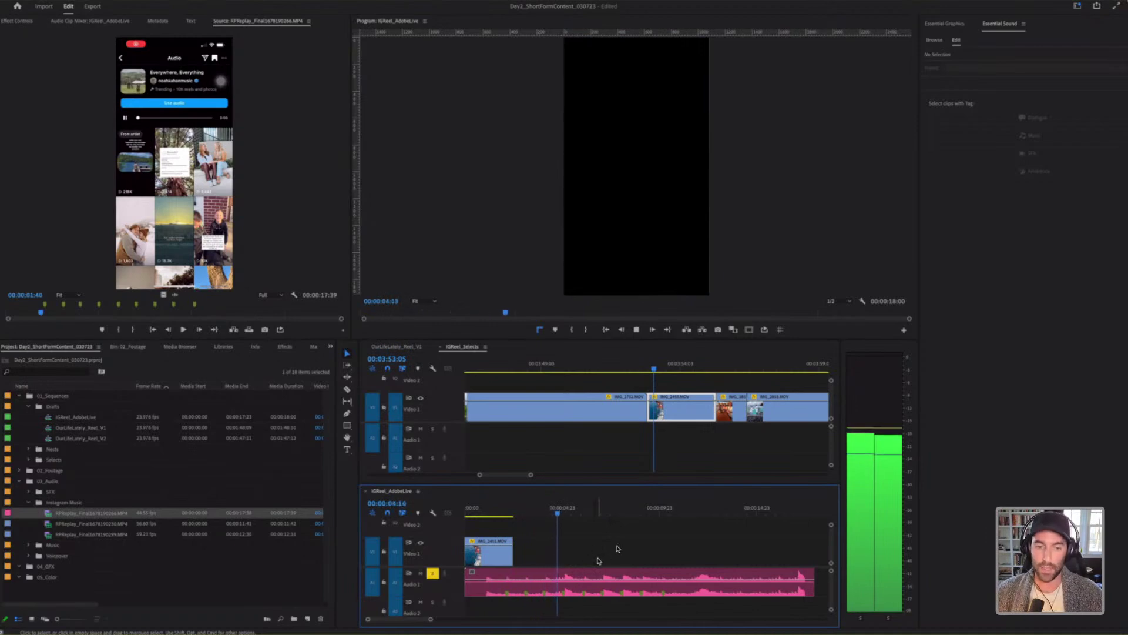
pyautogui.press('space')
pyautogui.click(470, 579)
pyautogui.press('super+z')
pyautogui.press('super+z')
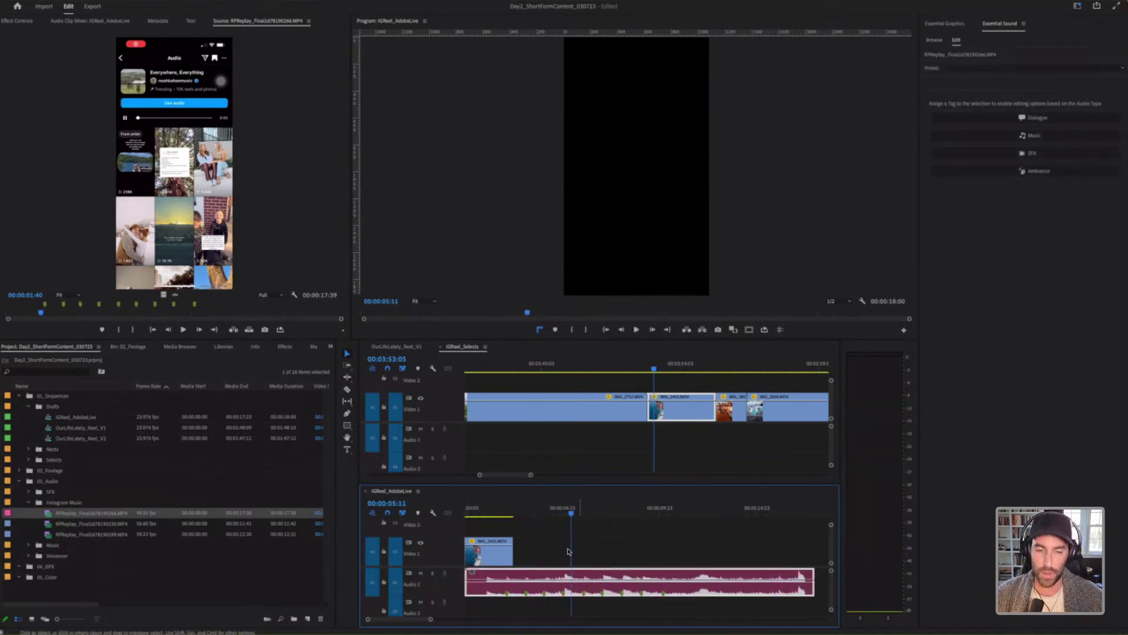
# Step: Trim about one second off the head of the music clip and move it back to the sequence start
pyautogui.click(511, 513)
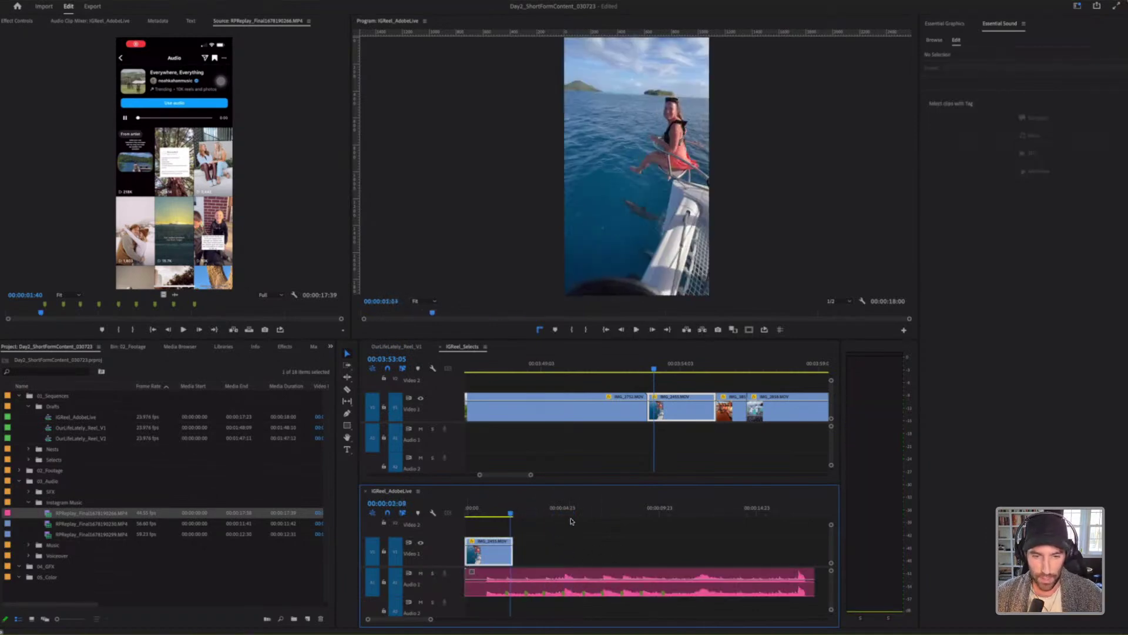
pyautogui.press('=')
pyautogui.press('Up')
pyautogui.press('space')
pyautogui.moveTo(466, 586); pyautogui.dragTo(506, 586)
pyautogui.moveTo(579, 584); pyautogui.dragTo(540, 584)
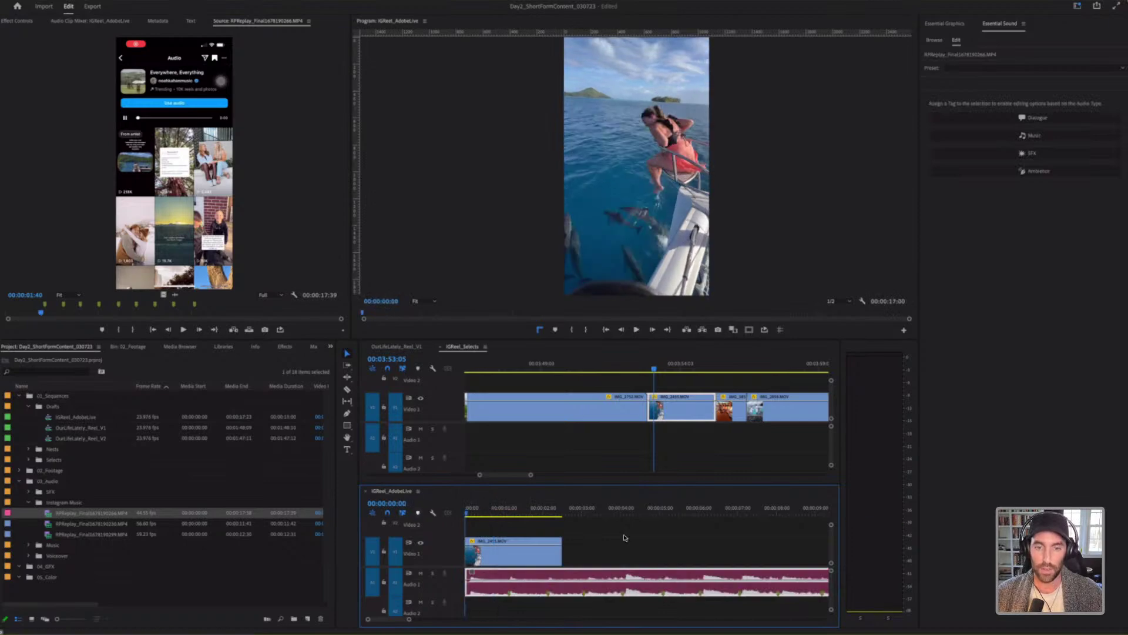
# Step: Play the opening against the music and trim the end of the boat-and-dolphins clip to 00:00:01:03
pyautogui.press('space')
pyautogui.press('space')
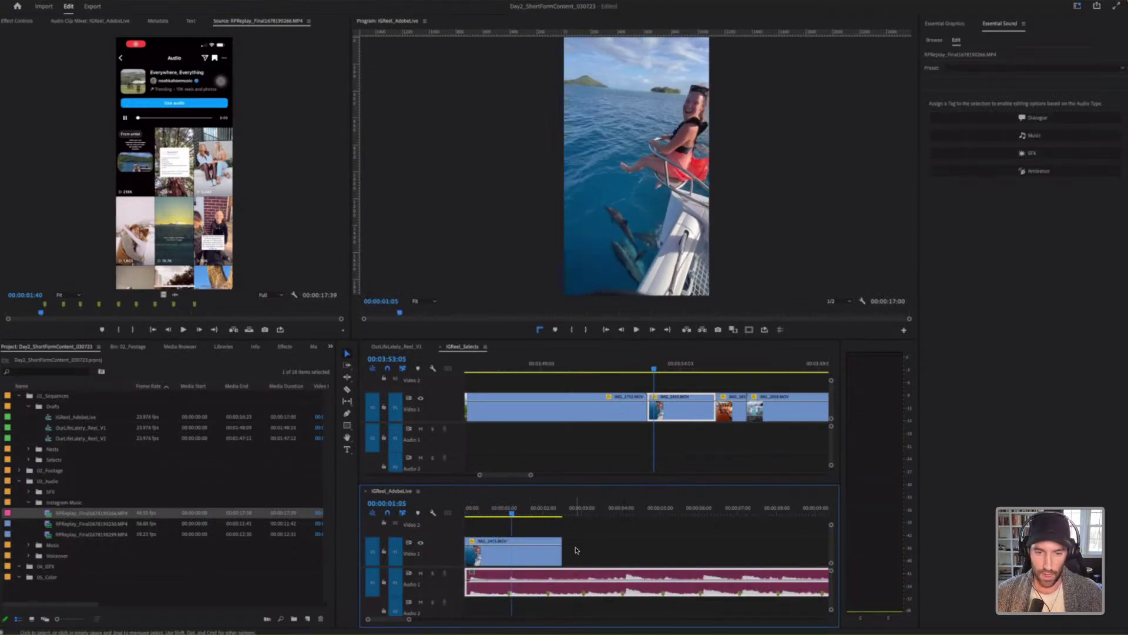
pyautogui.press('Left')
pyautogui.press('Left')
pyautogui.moveTo(561, 556); pyautogui.dragTo(510, 557)
pyautogui.click(570, 562)
pyautogui.press('-')
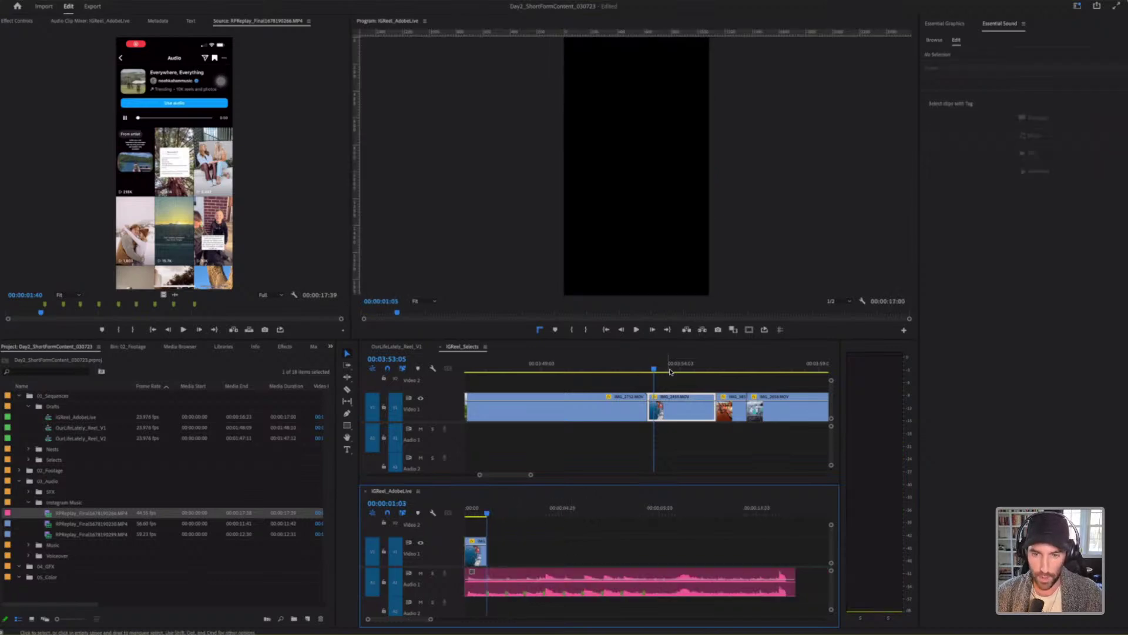
# Step: Step backward clip by clip through IGReel_Selects from the boat clip to examine candidates for the second shot
pyautogui.click(670, 372)
pyautogui.press('-')
pyautogui.press('Up')
pyautogui.press('Up')
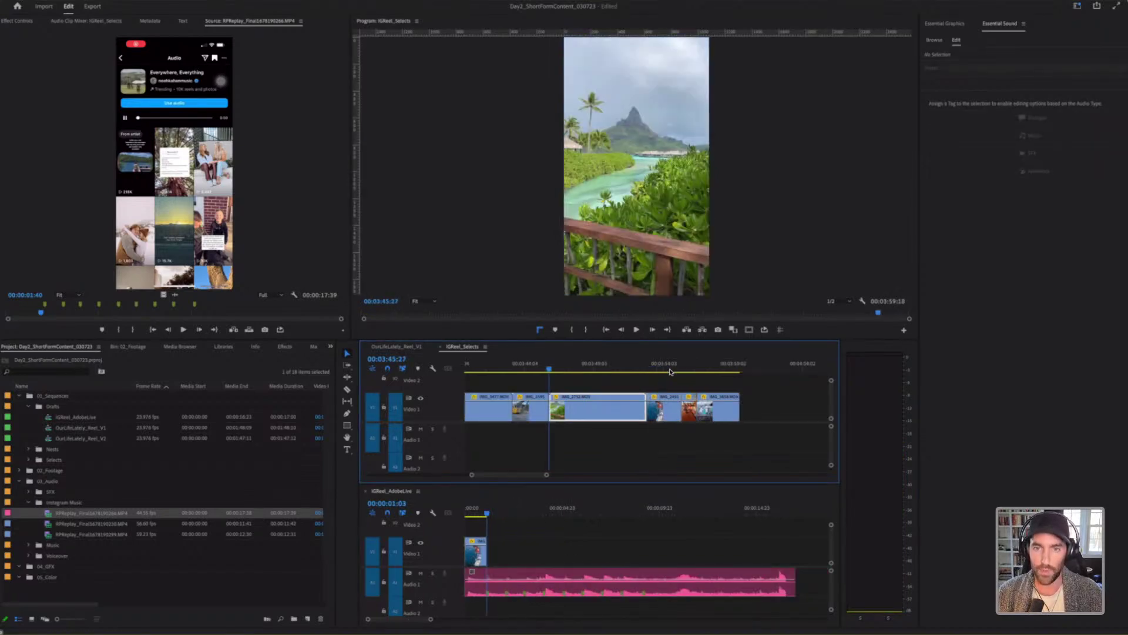
pyautogui.press('Up')
pyautogui.press('Up')
pyautogui.press('Up')
pyautogui.press('Up')
pyautogui.press('Up')
pyautogui.press('Up')
pyautogui.press('Up')
pyautogui.press('Up')
pyautogui.press('Up')
pyautogui.press('Up')
pyautogui.press('Up')
pyautogui.press('Up')
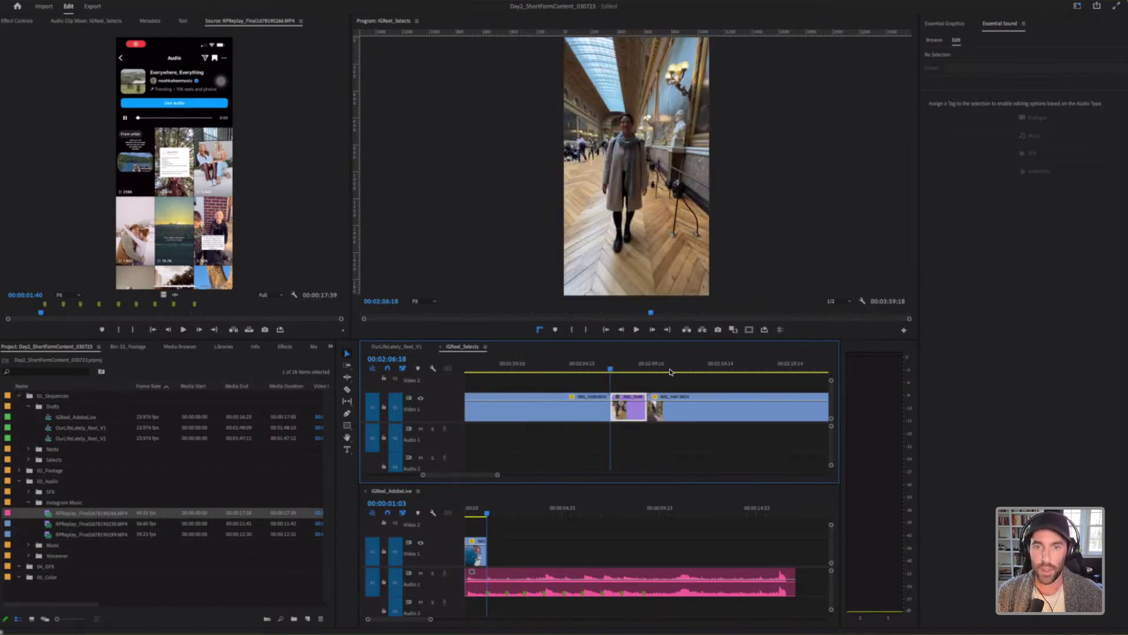
pyautogui.press('Up')
pyautogui.press('Up')
pyautogui.press('Up')
pyautogui.press('Up')
pyautogui.press('Up')
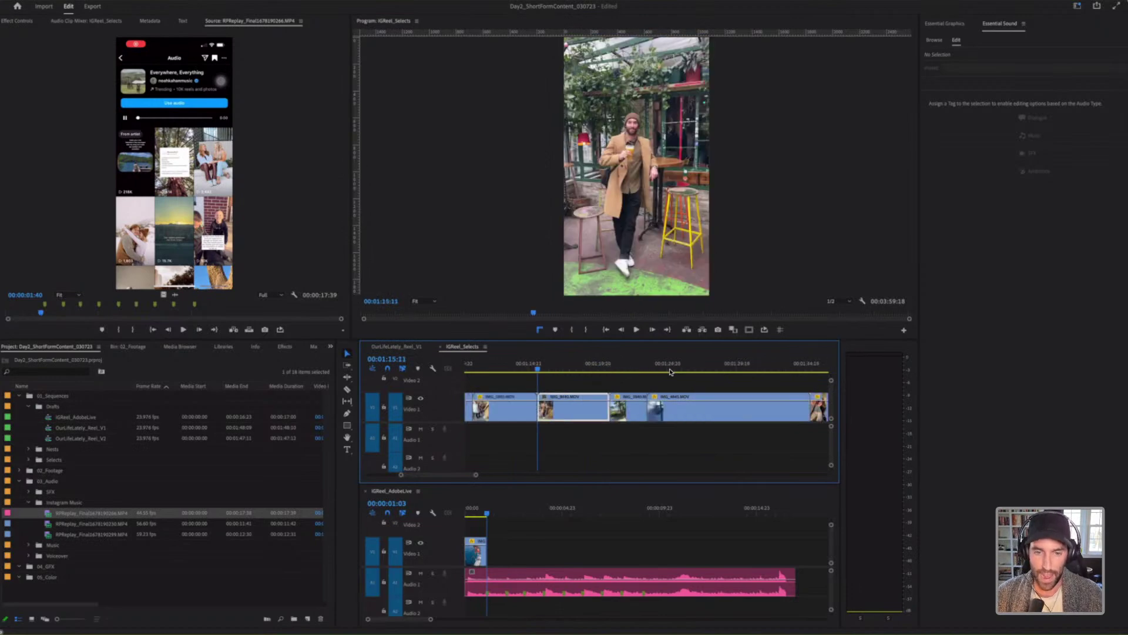
pyautogui.press('Up')
pyautogui.press('Up')
pyautogui.press('Up')
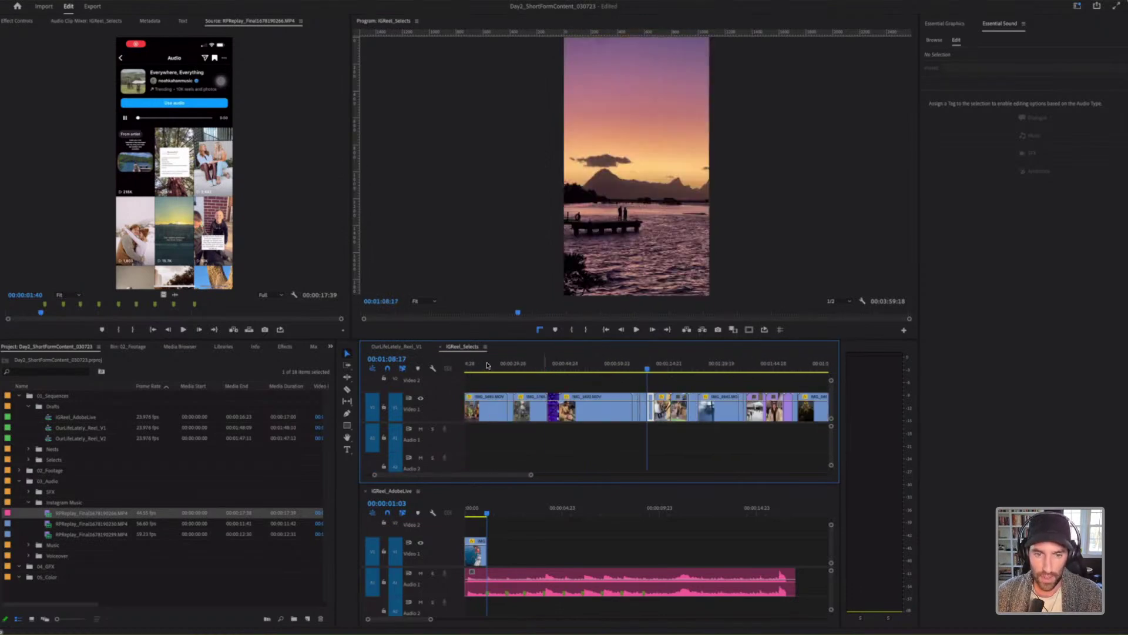
# Step: Find the clip of the man waving on the cobblestone street in IGReel_Selects and copy it directly after the boat clip in IGReel_AdobeLive
pyautogui.press('-')
pyautogui.moveTo(488, 366); pyautogui.dragTo(467, 367)
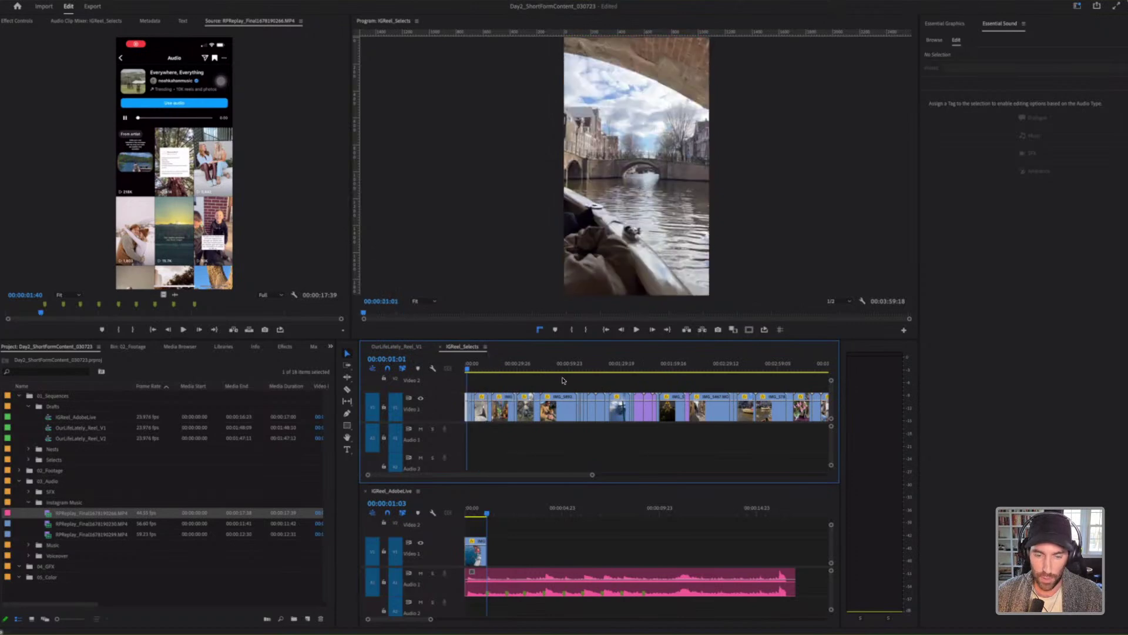
pyautogui.press('=')
pyautogui.press('=')
pyautogui.press('=')
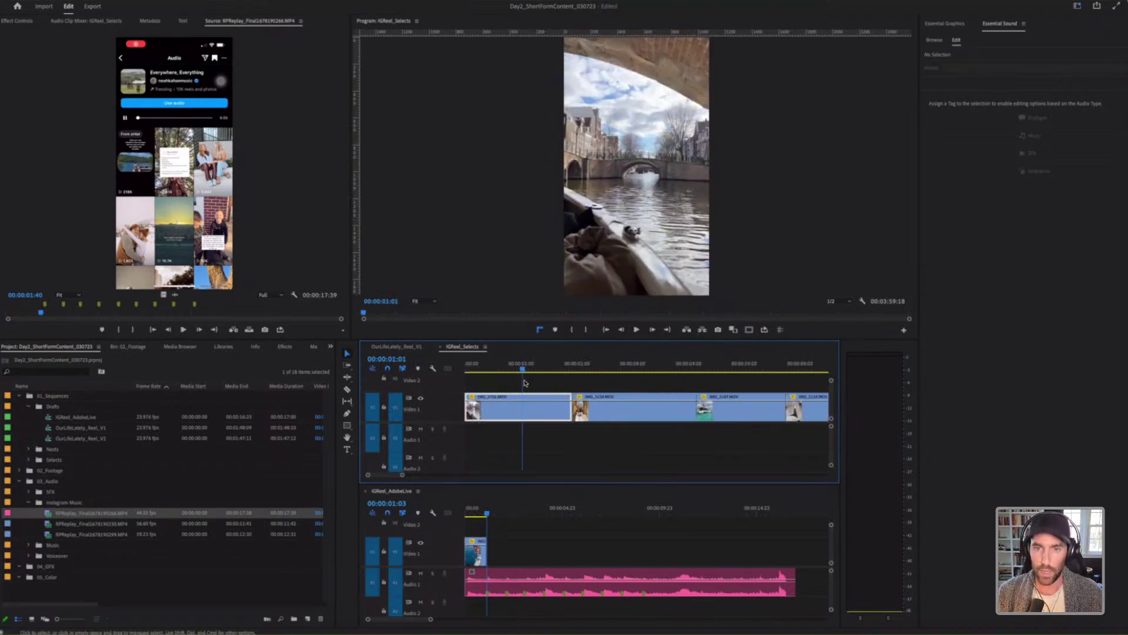
pyautogui.press('Down')
pyautogui.press('Down')
pyautogui.press('Down')
pyautogui.press('Down')
pyautogui.press('Down')
pyautogui.press('Down')
pyautogui.press('Down')
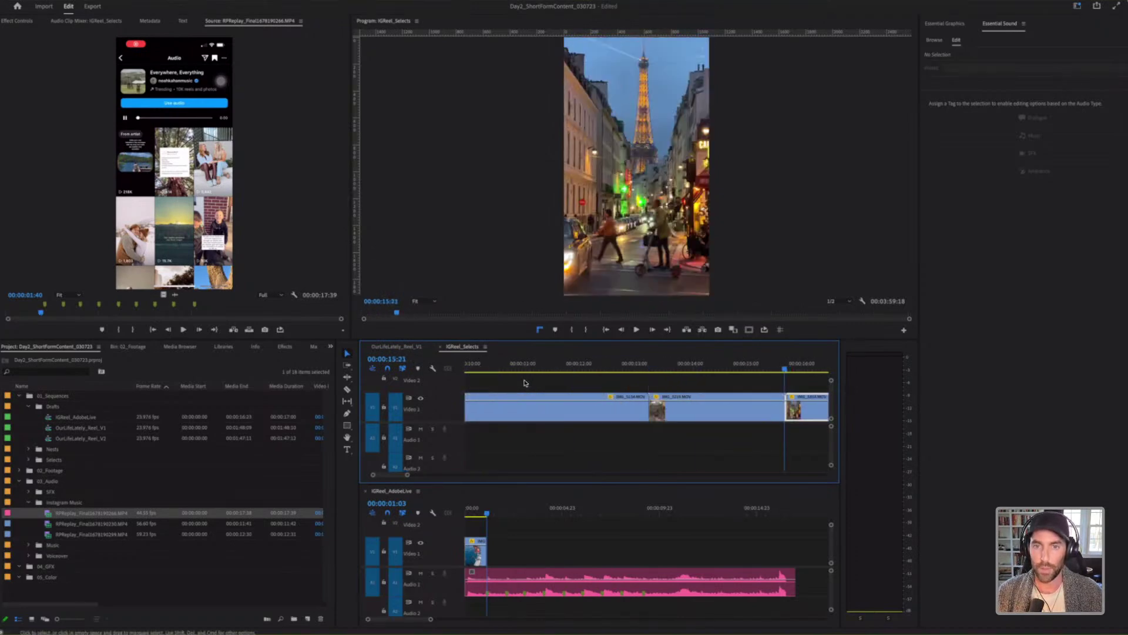
pyautogui.press('Down')
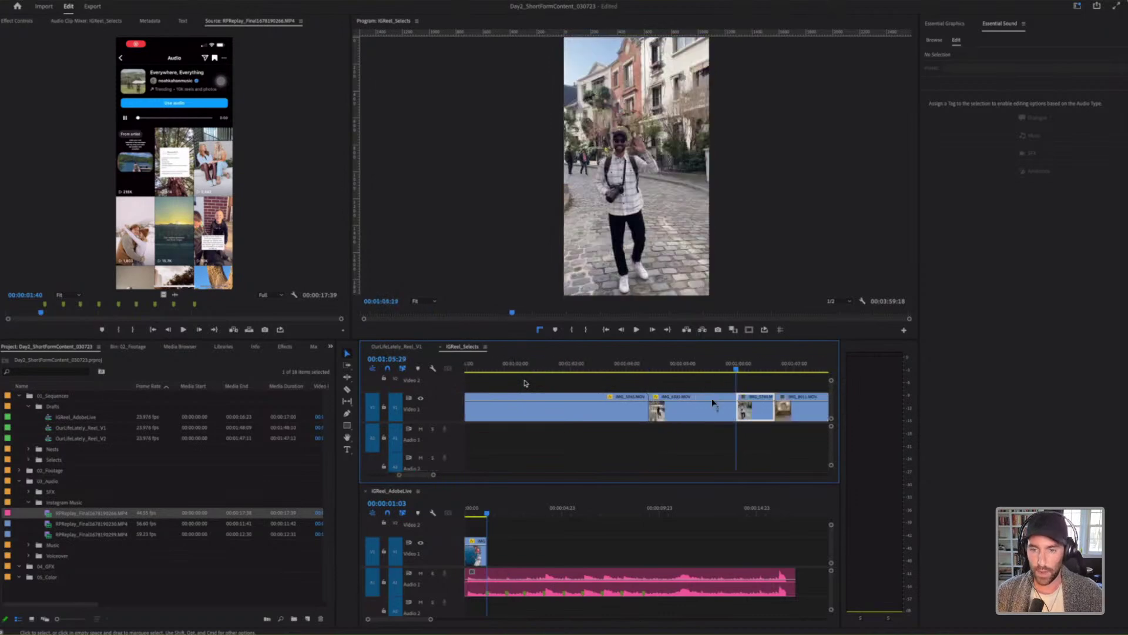
pyautogui.moveTo(516, 554); pyautogui.dragTo(491, 552)
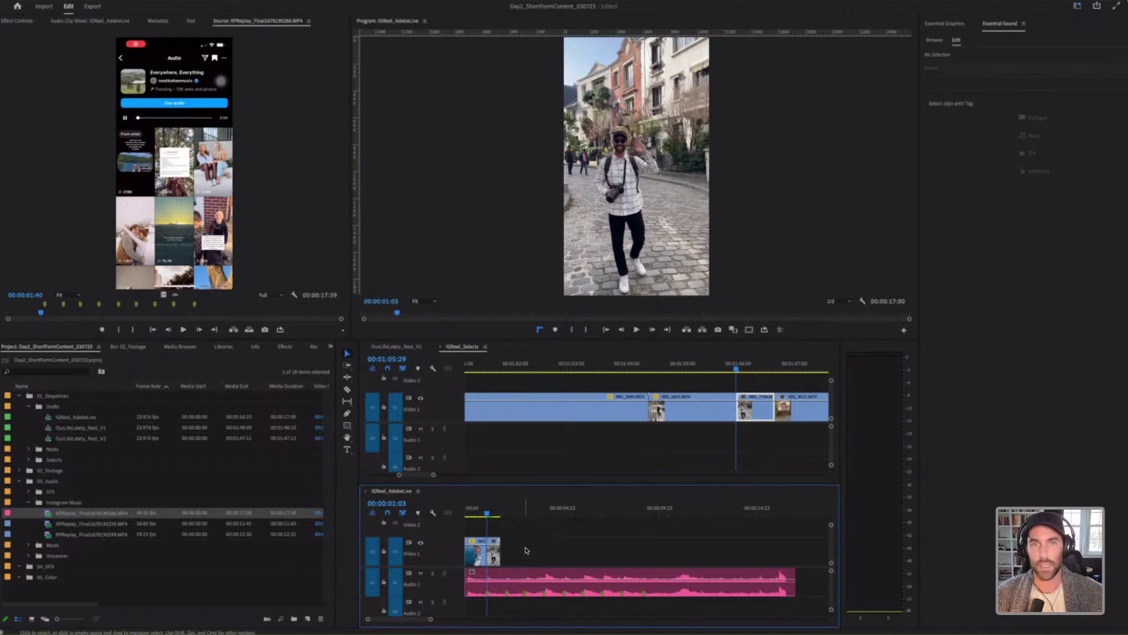
# Step: Play the cut between the two reel clips and trim a couple of frames off the waving clip's end
pyautogui.press('=')
pyautogui.press('=')
pyautogui.click(580, 553)
pyautogui.click(536, 512)
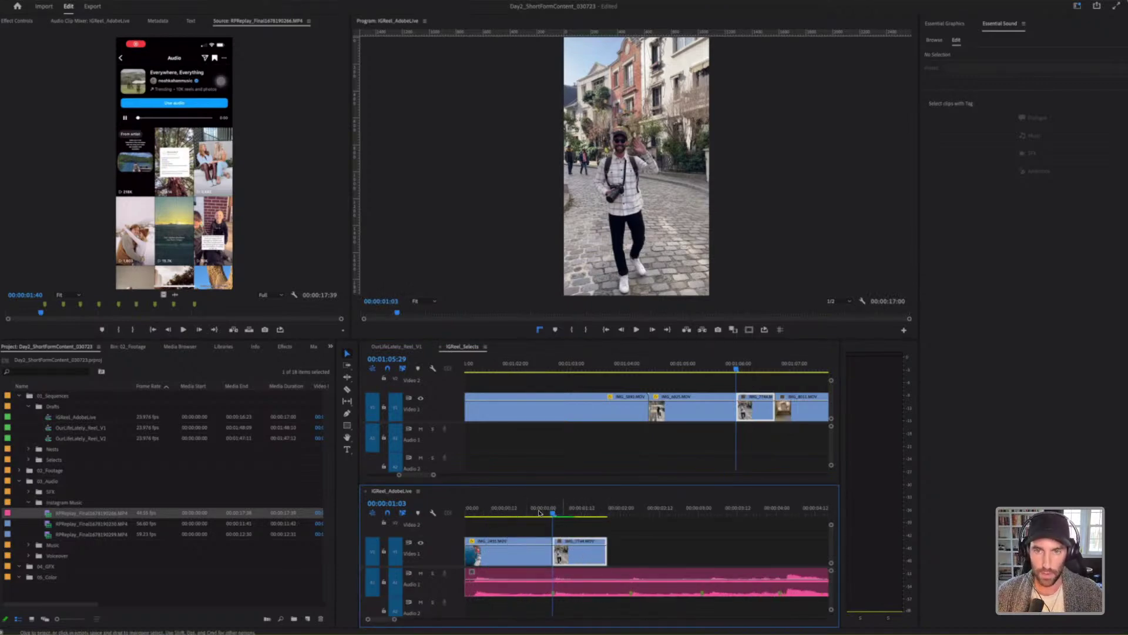
pyautogui.press('space')
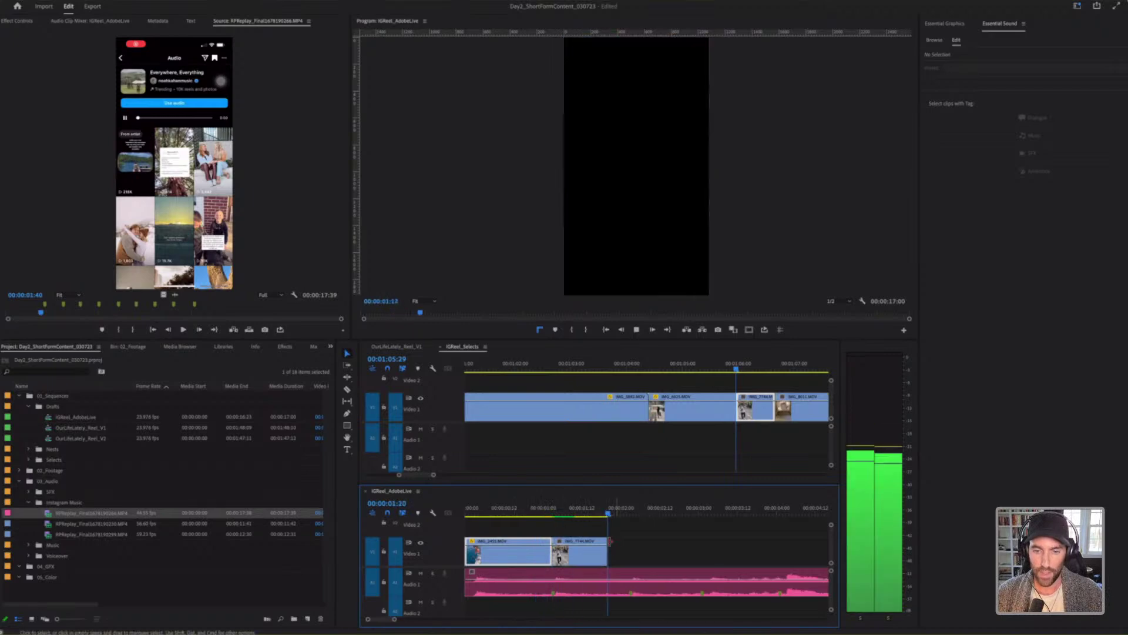
pyautogui.moveTo(606, 552)
pyautogui.mouseDown()
pyautogui.moveTo(651, 550)
pyautogui.moveTo(600, 553)
pyautogui.mouseUp()
pyautogui.moveTo(612, 512); pyautogui.dragTo(565, 512)
# Step: Step through the IGReel_Selects clips from around 00:01:13 back to the first clip to examine options for the third shot
pyautogui.click(673, 368)
pyautogui.press('-')
pyautogui.press('-')
pyautogui.press('-')
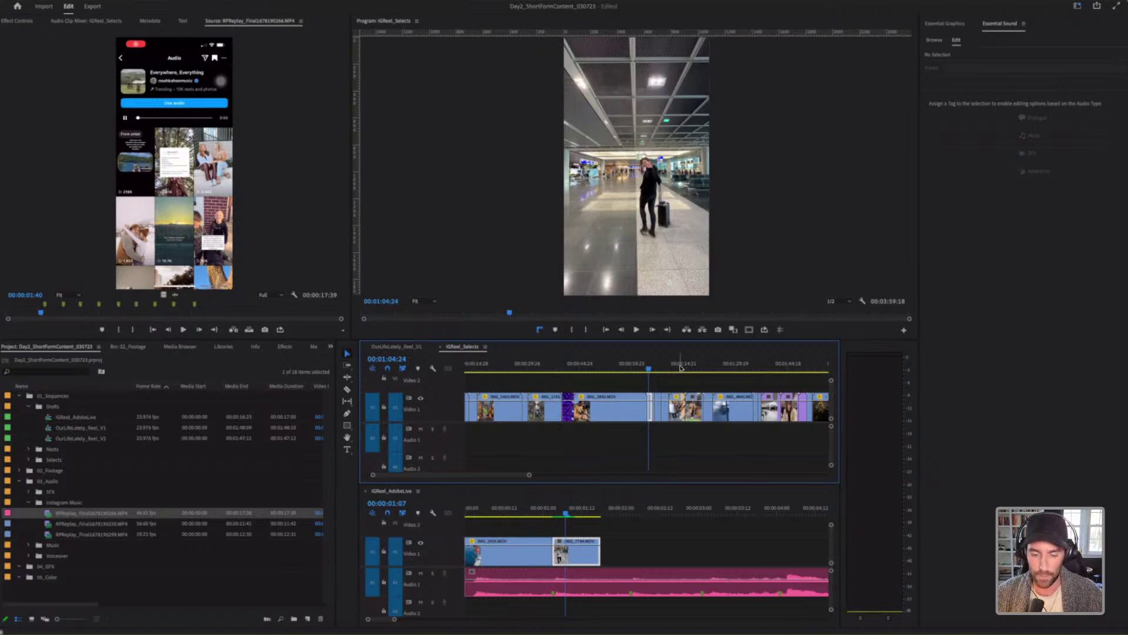
pyautogui.click(680, 367)
pyautogui.hscroll(2, 710, 387)
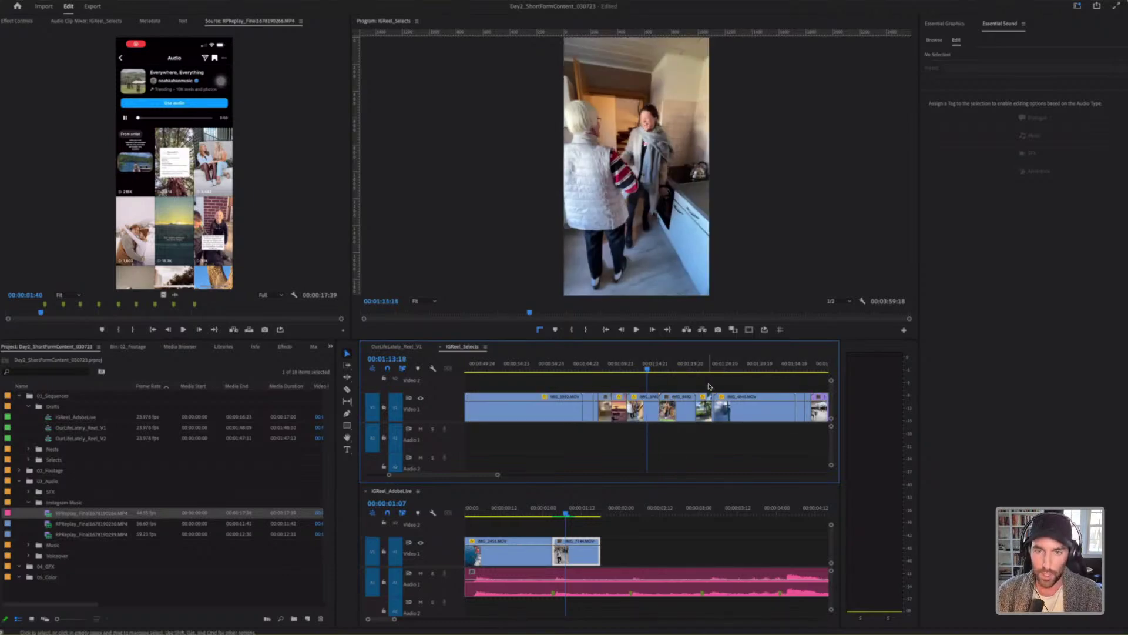
pyautogui.press('Down')
pyautogui.press('Down')
pyautogui.press('Up')
pyautogui.press('Up')
pyautogui.press('Up')
pyautogui.press('Up')
pyautogui.press('Up')
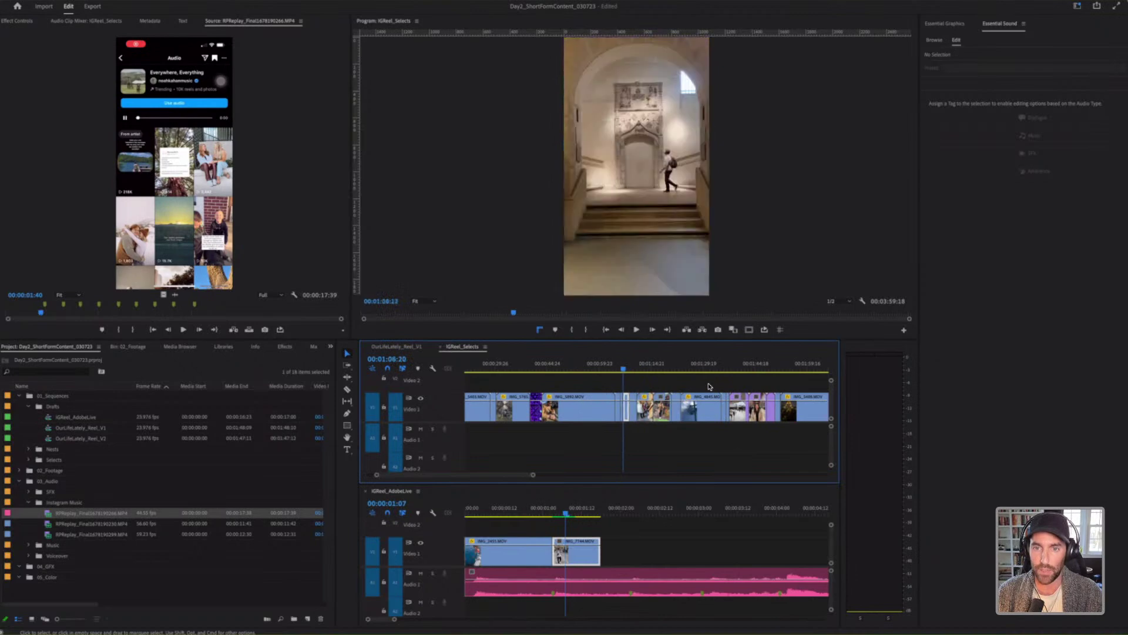
pyautogui.press('Up')
pyautogui.press('Up')
pyautogui.press('Up')
pyautogui.press('Up')
pyautogui.press('Up')
pyautogui.press('Up')
pyautogui.press('Up')
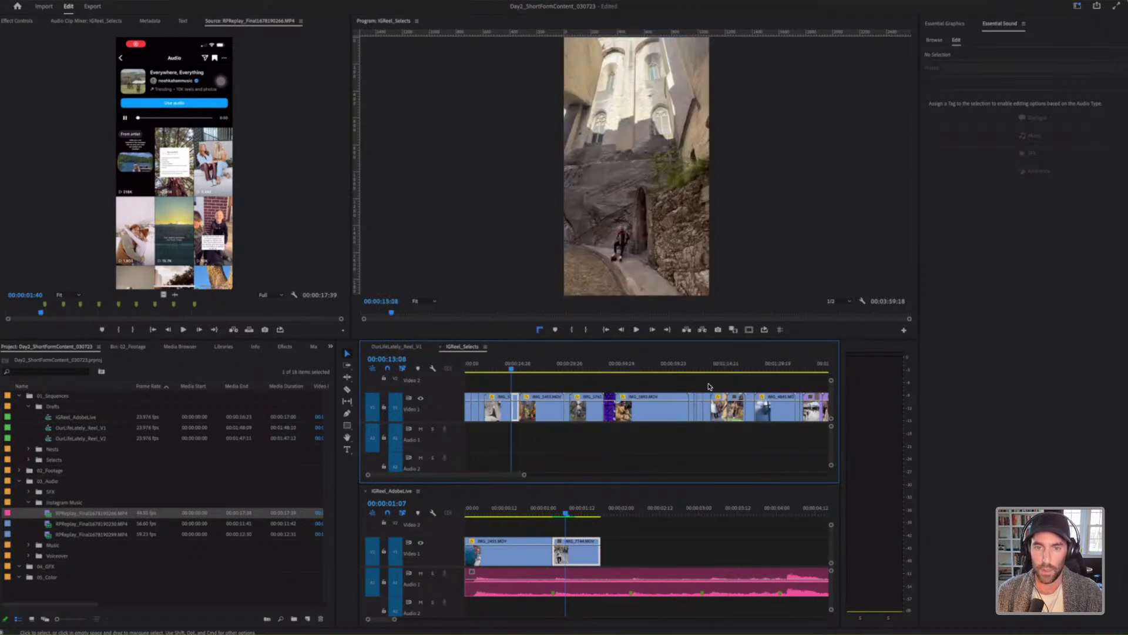
pyautogui.press('Up')
pyautogui.press('Up')
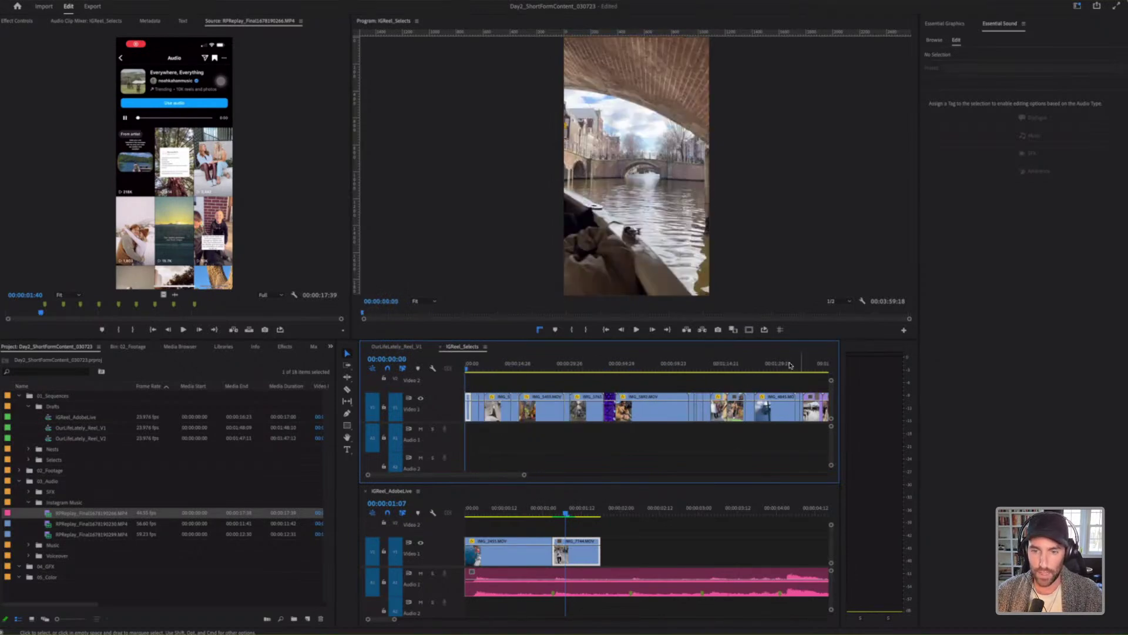
# Step: Step backward clip by clip through the second half of IGReel_Selects to about 00:01:35 to examine more options for the third shot
pyautogui.click(791, 365)
pyautogui.press('-')
pyautogui.press('-')
pyautogui.click(671, 370)
pyautogui.press('=')
pyautogui.press('=')
pyautogui.press('=')
pyautogui.press('Up')
pyautogui.press('Up')
pyautogui.press('Up')
pyautogui.press('Up')
pyautogui.press('Up')
pyautogui.press('Up')
pyautogui.press('Up')
pyautogui.press('Up')
pyautogui.press('Up')
pyautogui.press('Up')
pyautogui.press('Up')
pyautogui.press('Up')
pyautogui.press('Up')
pyautogui.press('Up')
pyautogui.press('Up')
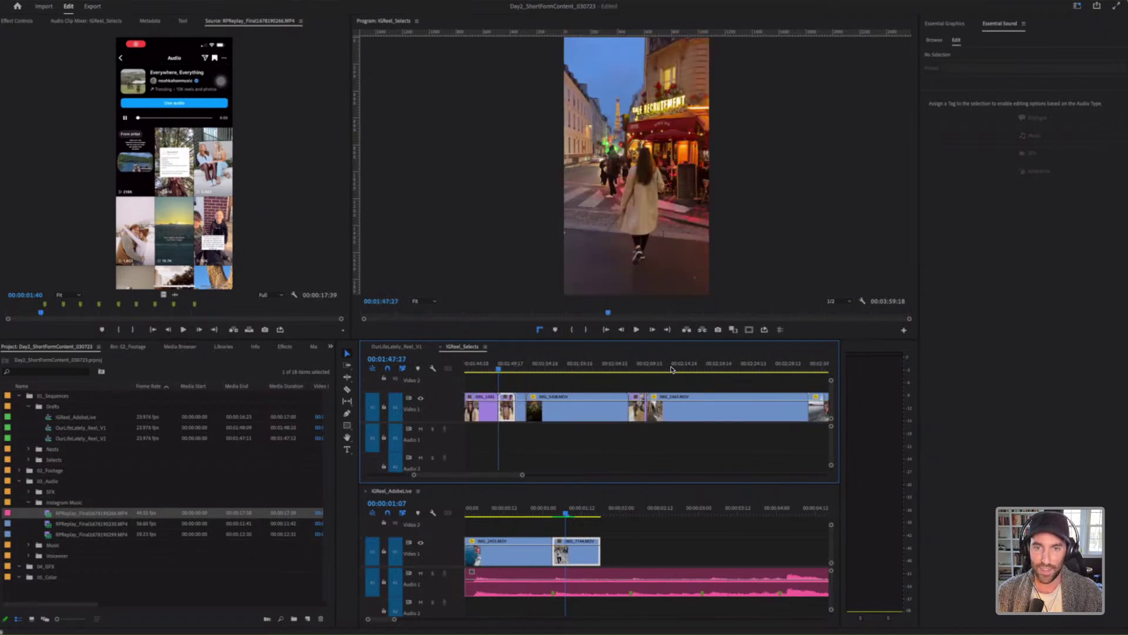
pyautogui.press('Up')
pyautogui.press('Up')
pyautogui.press('Up')
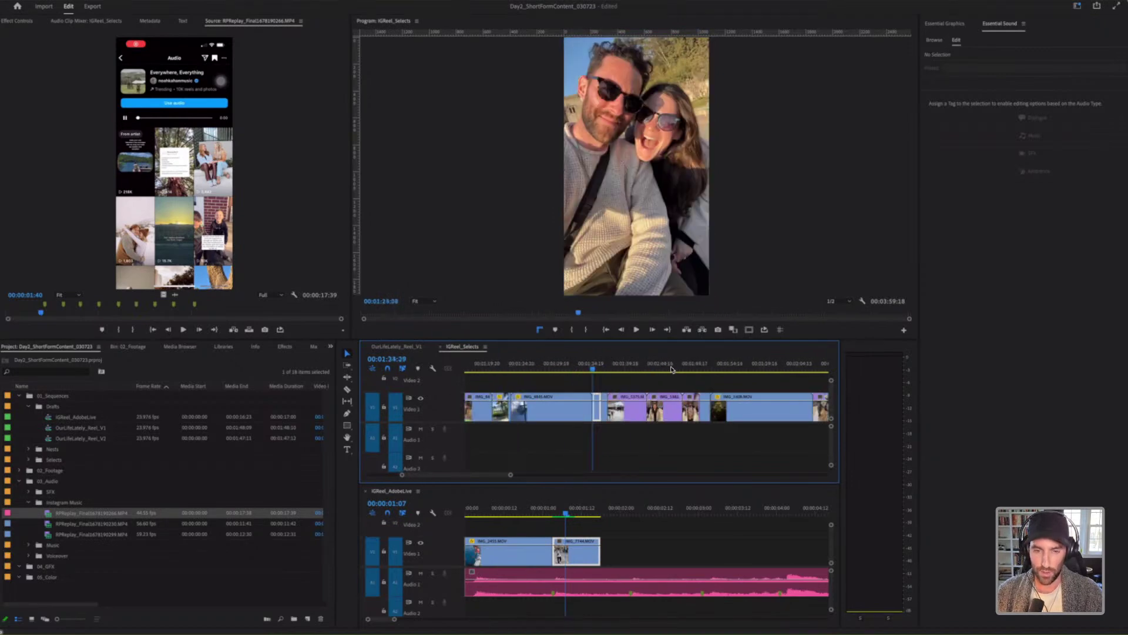
# Step: Copy the clip of the waving woman in the pink beret from IGReel_Selects directly after the waving man clip in IGReel_AdobeLive
pyautogui.press('Down')
pyautogui.press('=')
pyautogui.press('space')
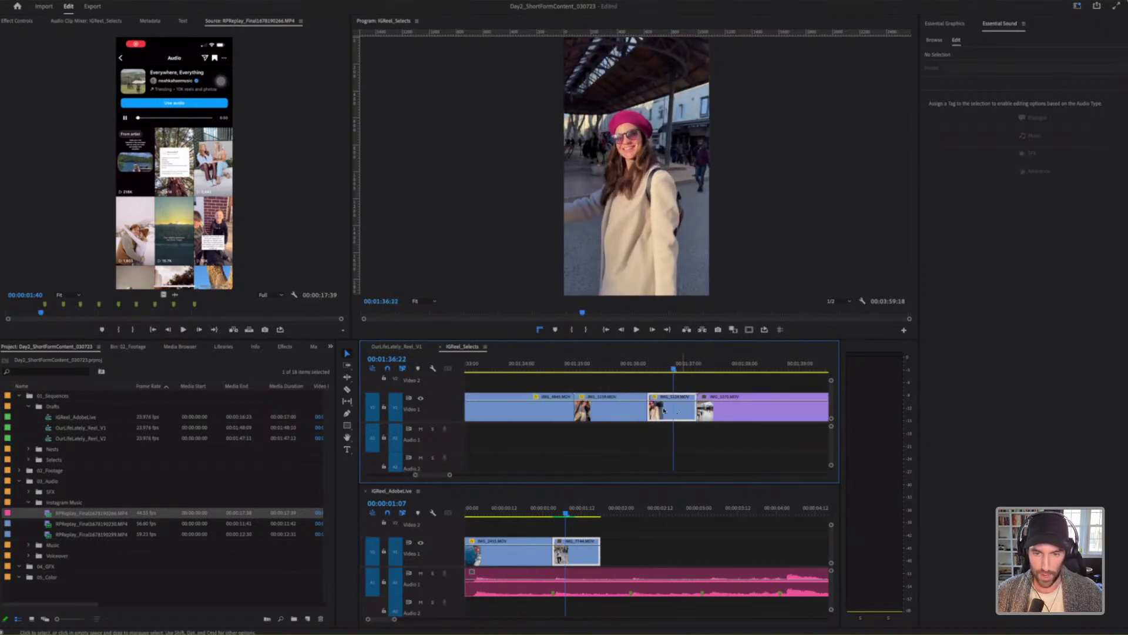
pyautogui.moveTo(628, 568); pyautogui.dragTo(629, 552)
pyautogui.press('j')
pyautogui.click(605, 517)
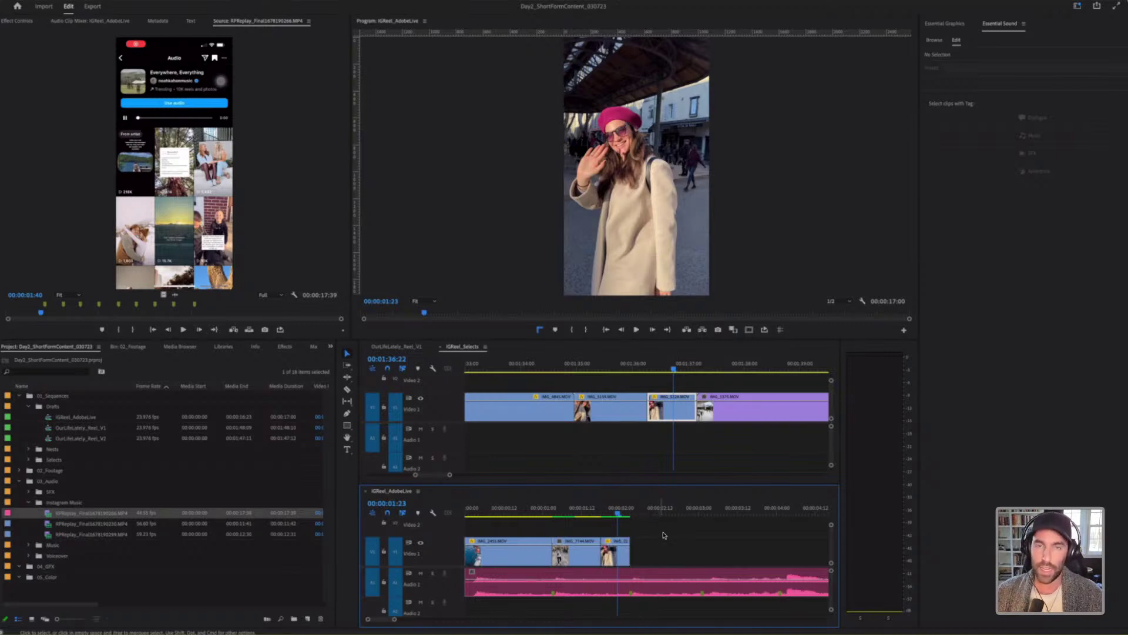
# Step: Raise the playback volume and play the first clips of IGReel_AdobeLive to check their cuts against the music
pyautogui.press('-')
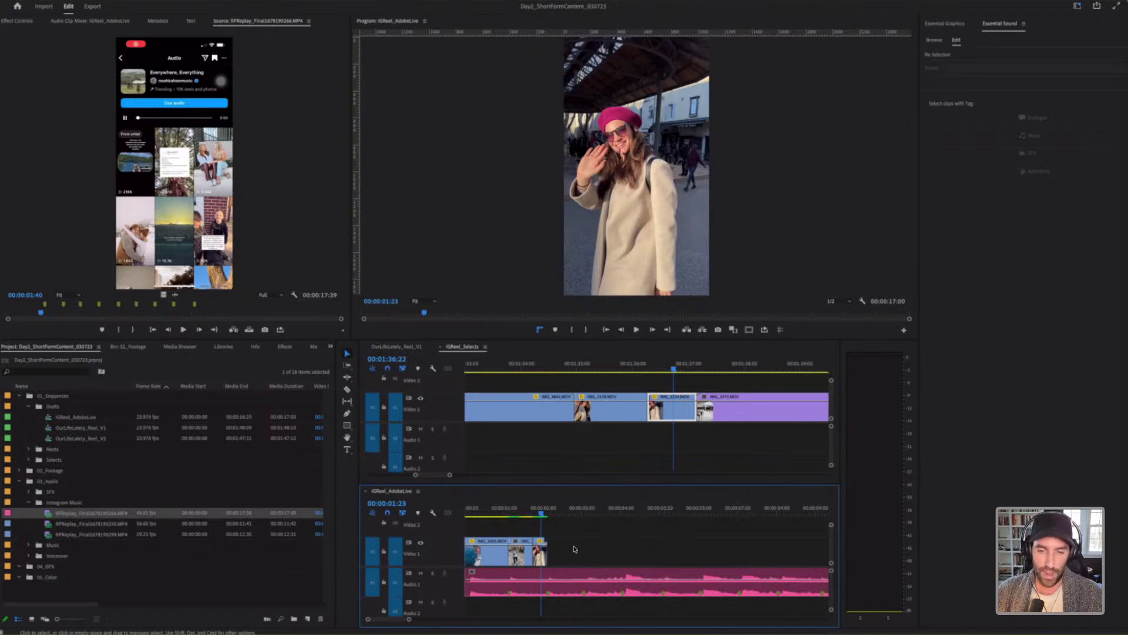
pyautogui.press('XF86AudioRaiseVolume')
pyautogui.click(508, 508)
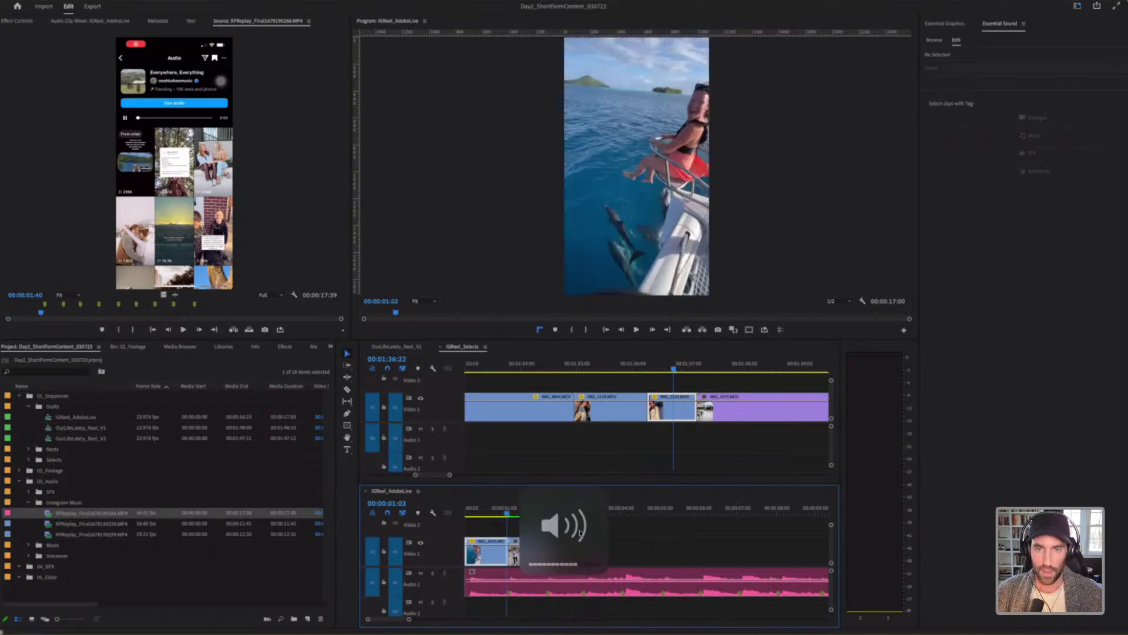
pyautogui.press('space')
pyautogui.press('space')
pyautogui.click(494, 508)
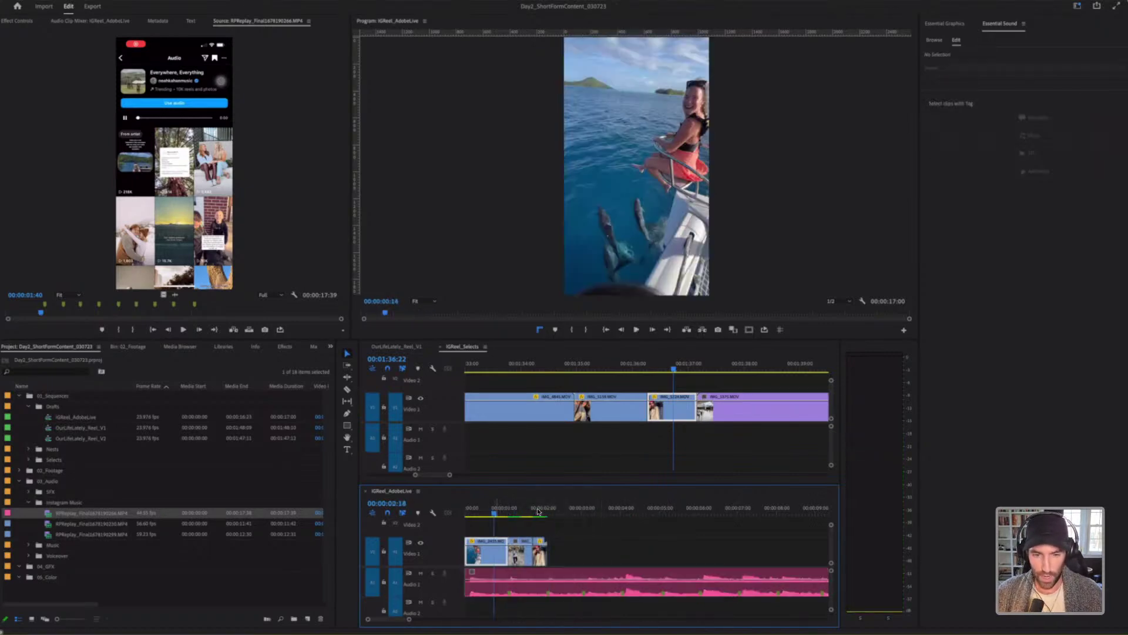
pyautogui.press('=')
pyautogui.press('space')
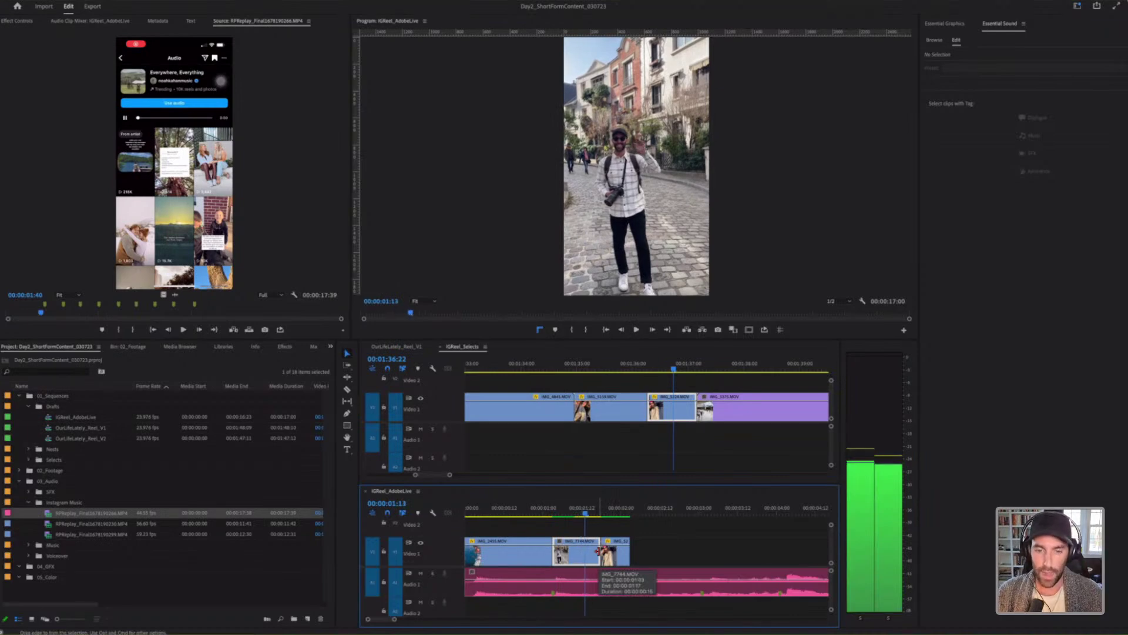
# Step: Ripple-trim the end of the waving man clip to about 00:00:01:13 and play the cuts around it
pyautogui.press('Left')
pyautogui.press('Right')
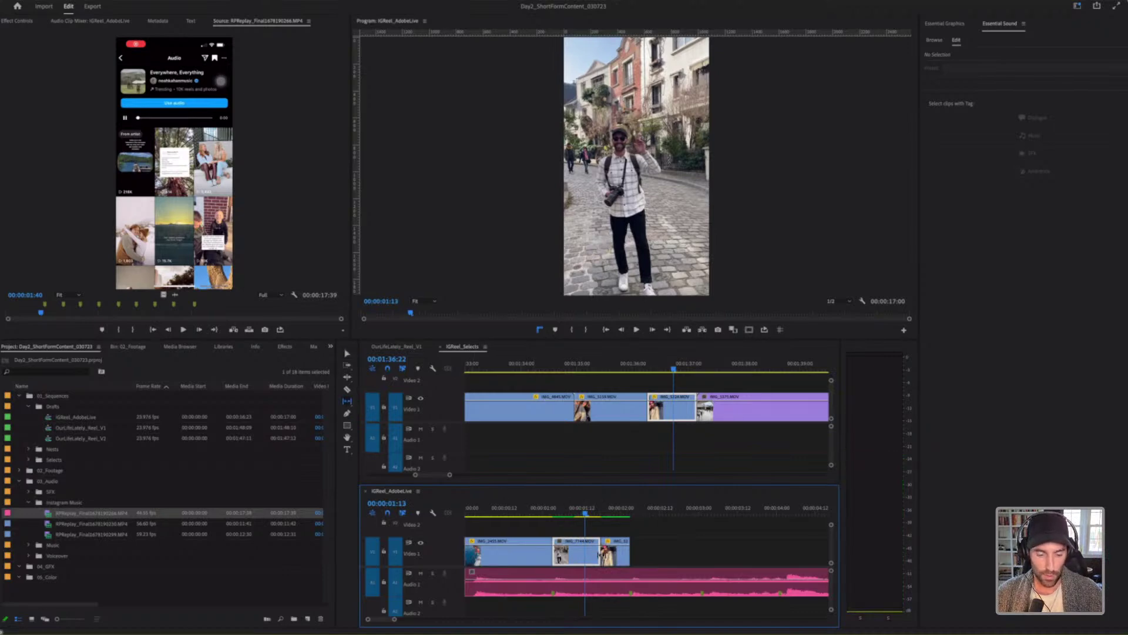
pyautogui.click(347, 376)
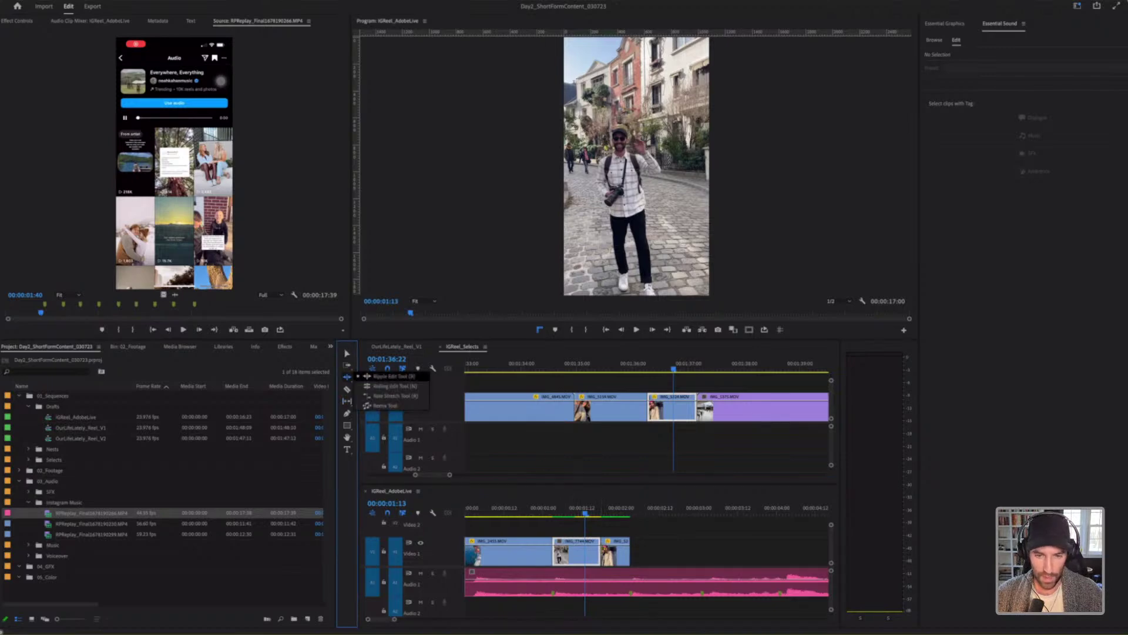
pyautogui.click(602, 550)
pyautogui.moveTo(599, 549); pyautogui.dragTo(583, 549)
pyautogui.click(550, 513)
pyautogui.press('space')
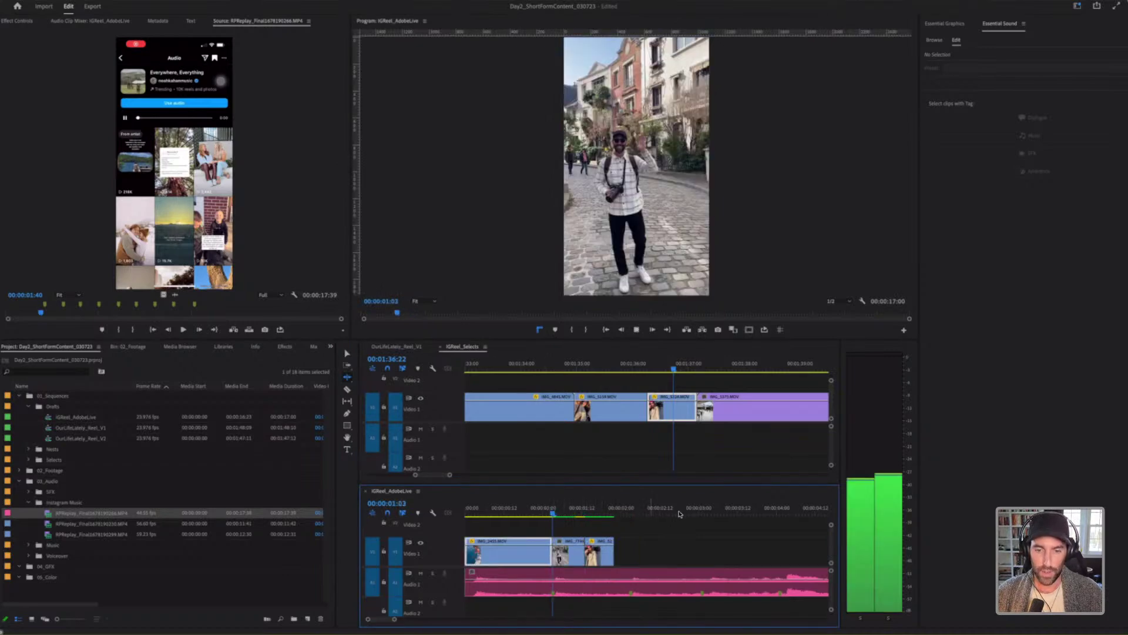
pyautogui.press('space')
pyautogui.click(611, 514)
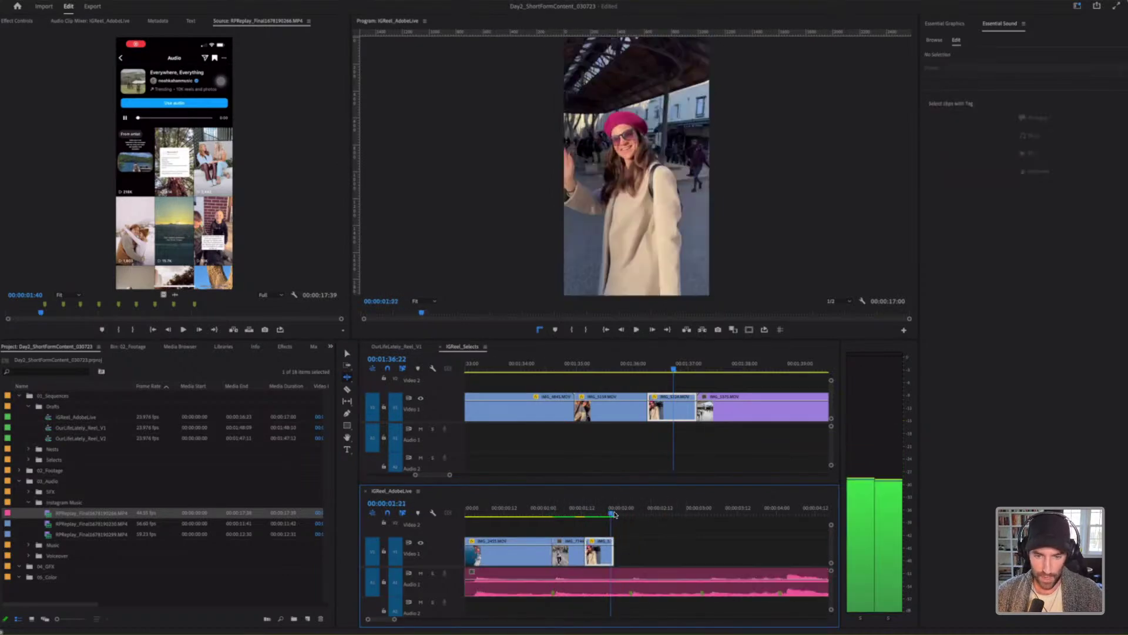
# Step: Step backward clip by clip through IGReel_Selects from the pink beret clip to examine candidates for the fourth shot
pyautogui.press('-')
pyautogui.click(651, 367)
pyautogui.press('-')
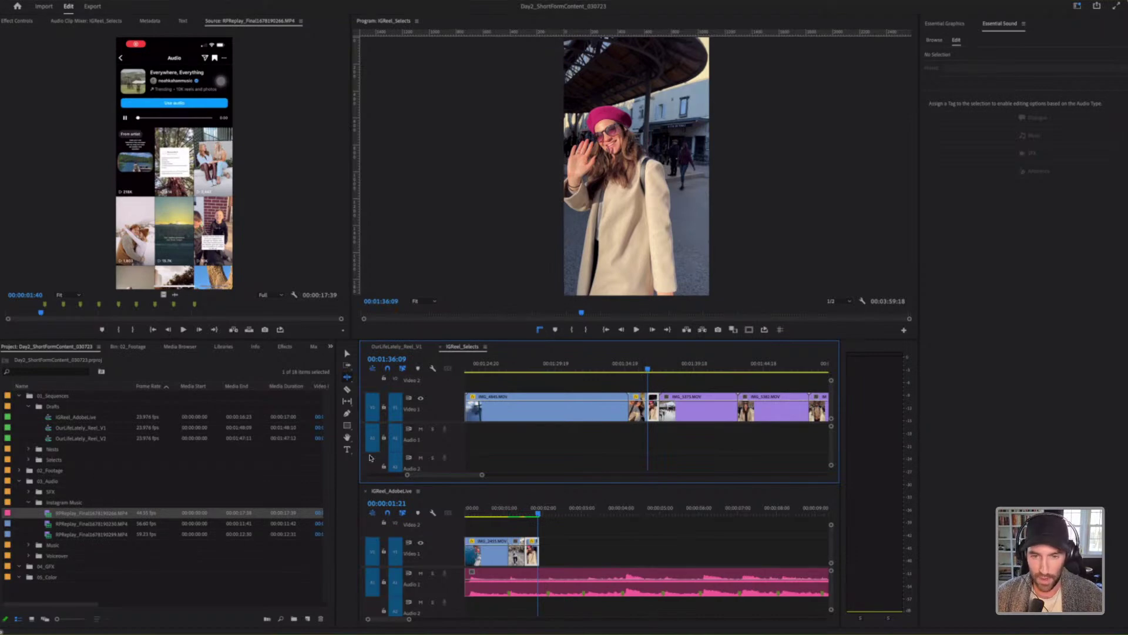
pyautogui.click(661, 368)
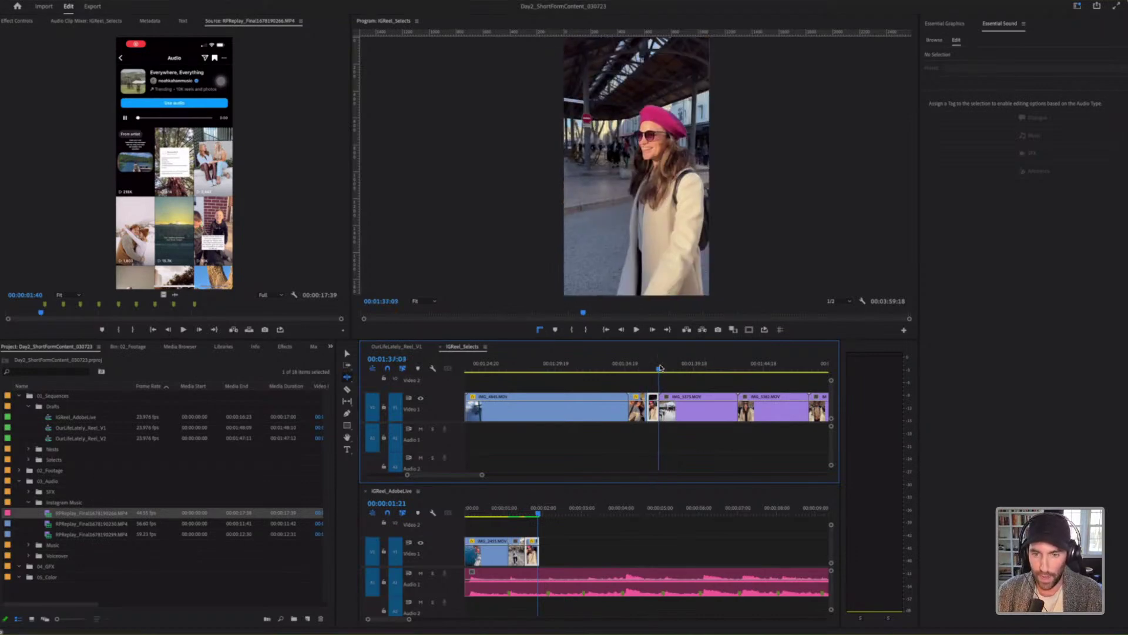
pyautogui.press('-')
pyautogui.press('-')
pyautogui.press('-')
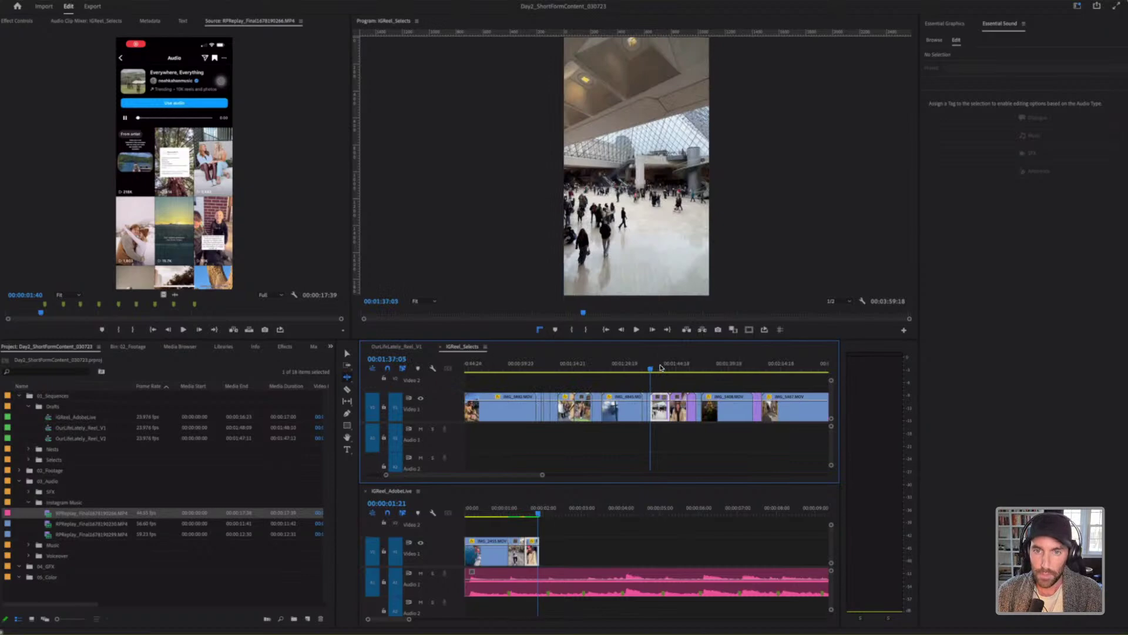
pyautogui.press('Up')
pyautogui.press('Up')
pyautogui.press('Up')
pyautogui.press('Up')
pyautogui.press('Up')
pyautogui.press('Up')
pyautogui.press('=')
pyautogui.press('Up')
pyautogui.press('Up')
pyautogui.press('Down')
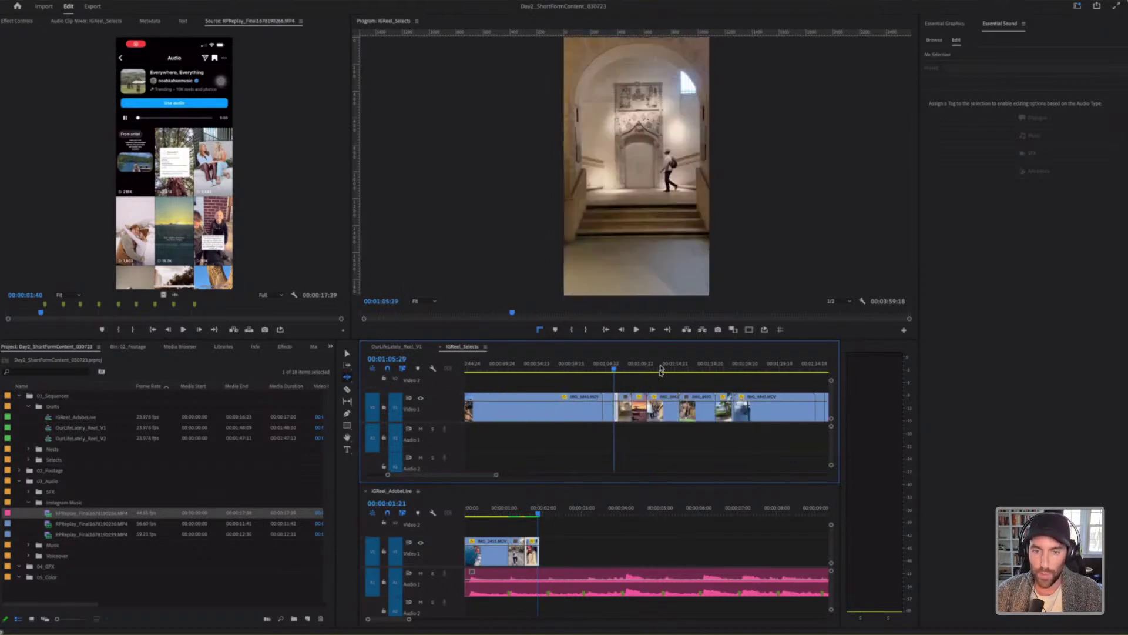
# Step: Copy the clip of the person on the museum staircase, around 00:01:06 in IGReel_Selects, directly after the pink beret clip in the reel
pyautogui.press('Up')
pyautogui.press('=')
pyautogui.press('=')
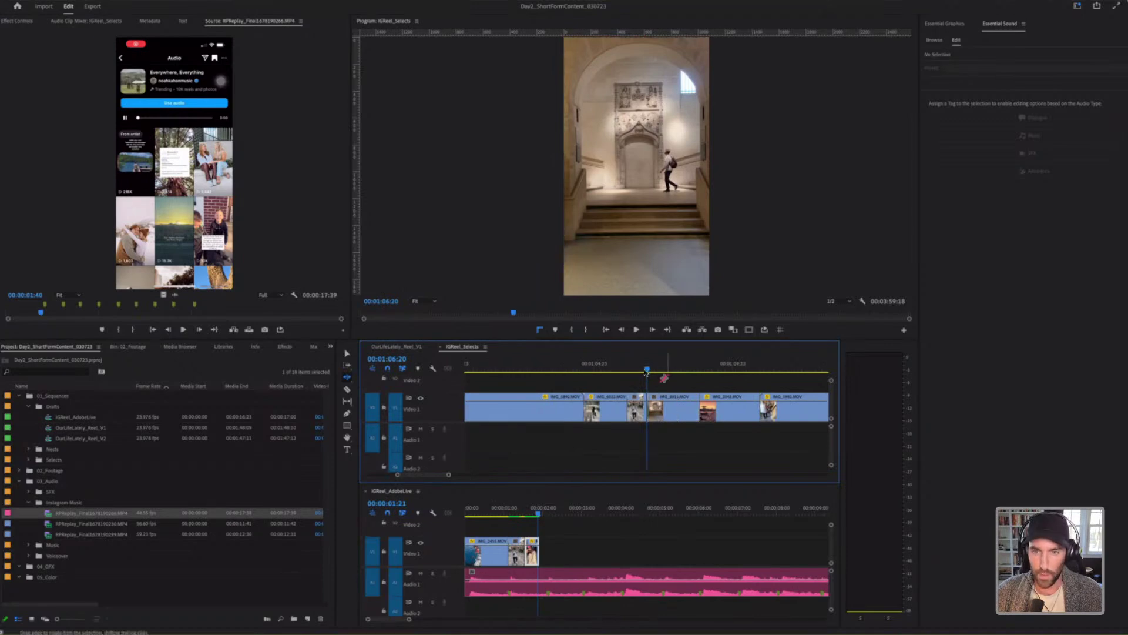
pyautogui.moveTo(647, 371); pyautogui.dragTo(654, 369)
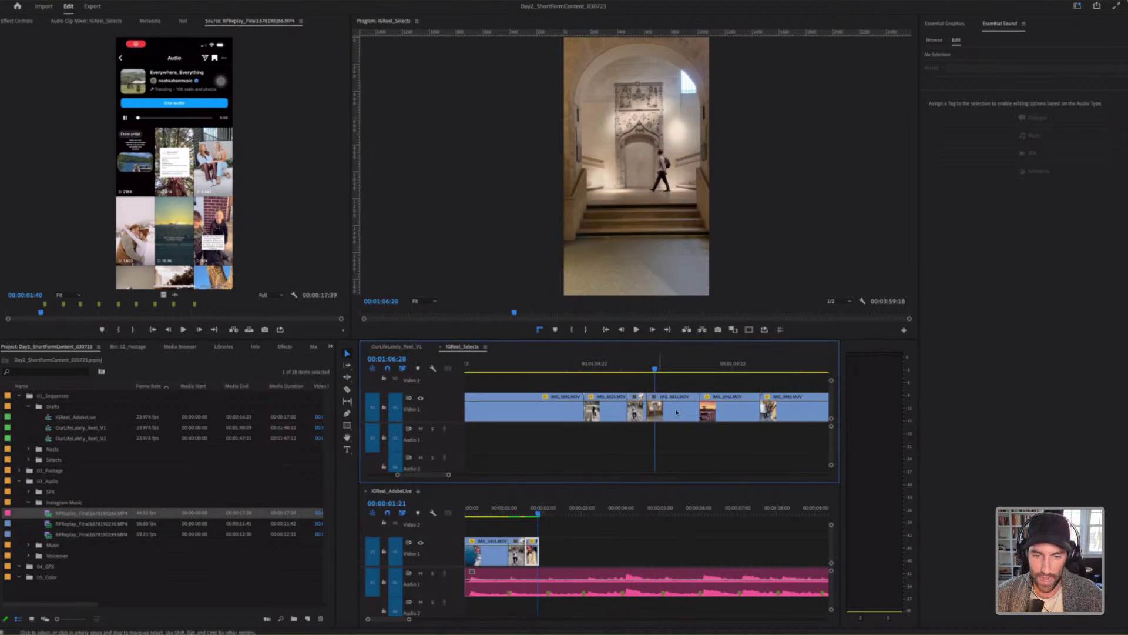
pyautogui.moveTo(582, 549); pyautogui.dragTo(570, 542)
# Step: Play the reel into the staircase clip and trim that clip's end to 00:00:02:13 on the beat
pyautogui.click(524, 509)
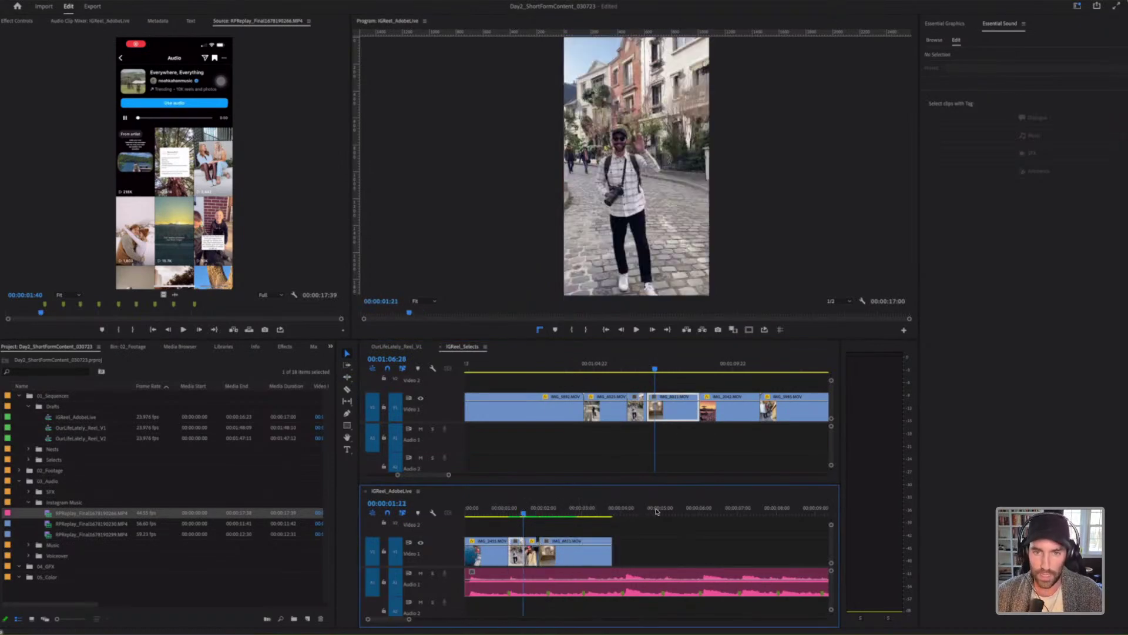
pyautogui.press('=')
pyautogui.press('-')
pyautogui.press('space')
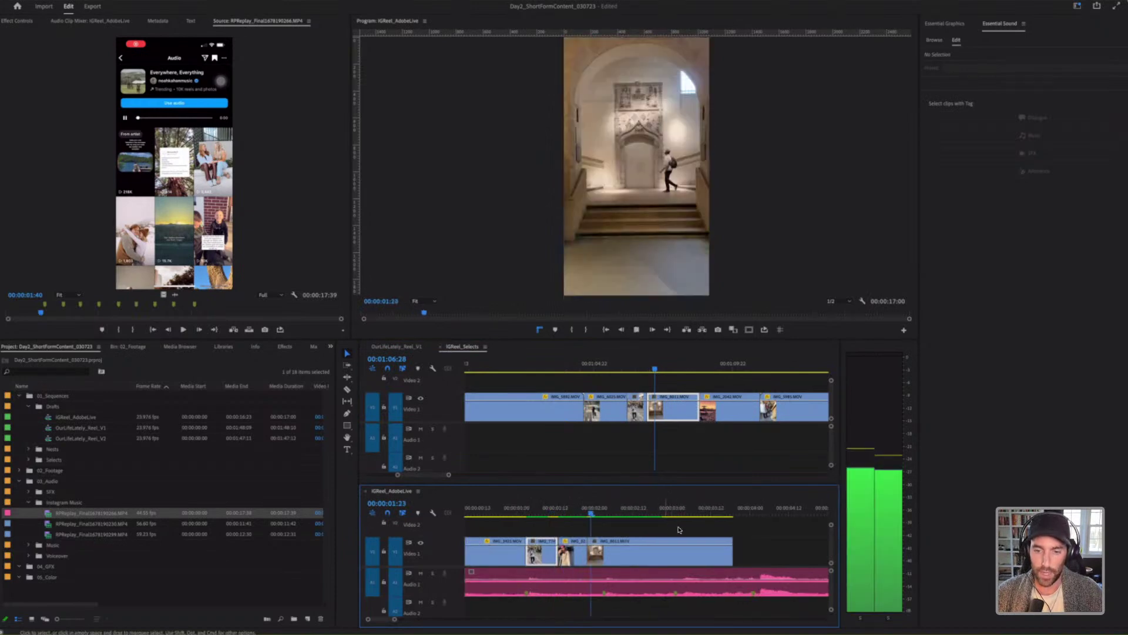
pyautogui.press('space')
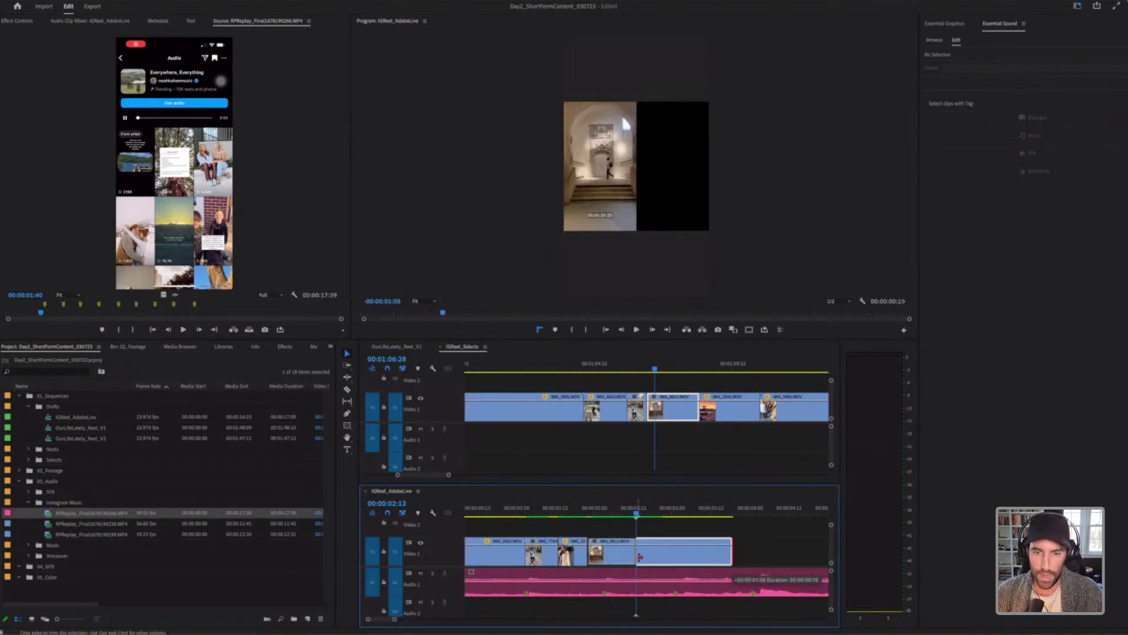
pyautogui.press('w')
# Step: Step backward through IGReel_Selects from the airport clip to the archway clip near the start to examine further shots
pyautogui.press('-')
pyautogui.click(626, 367)
pyautogui.press('-')
pyautogui.press('-')
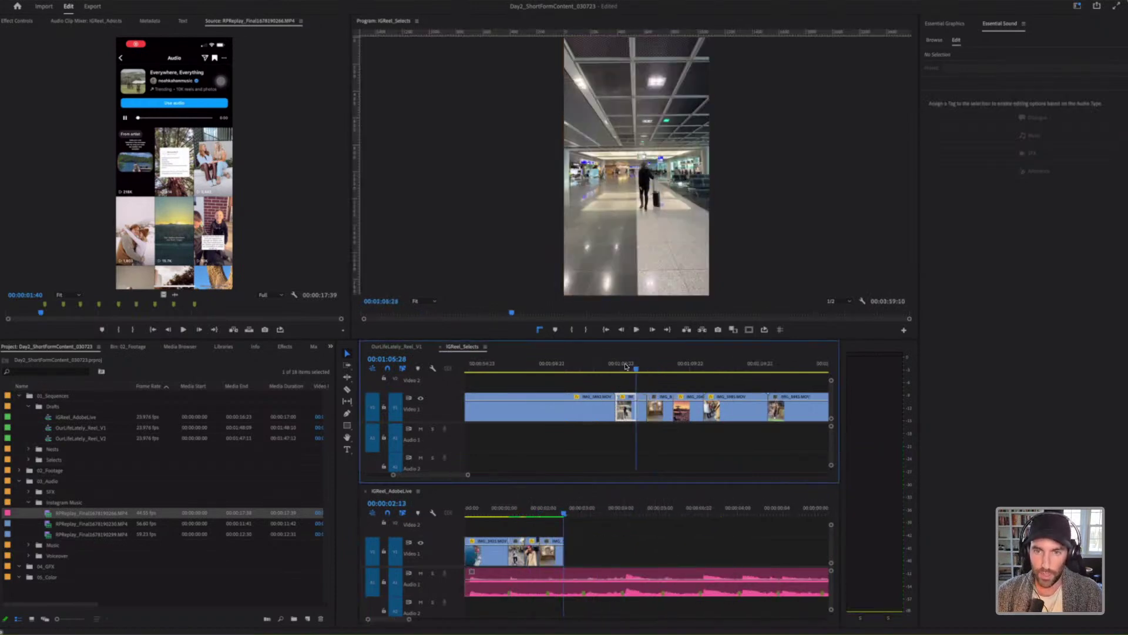
pyautogui.press('Up')
pyautogui.press('Up')
pyautogui.press('Up')
pyautogui.press('Up')
pyautogui.press('Up')
pyautogui.press('Up')
pyautogui.press('Up')
pyautogui.press('Up')
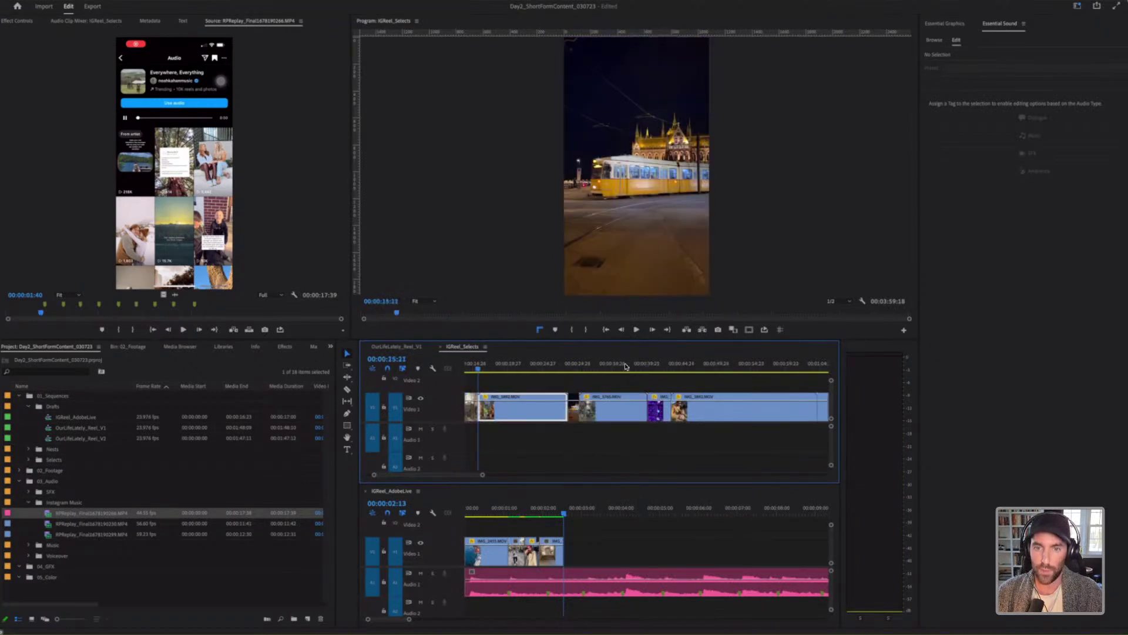
pyautogui.press('Up')
pyautogui.press('Up')
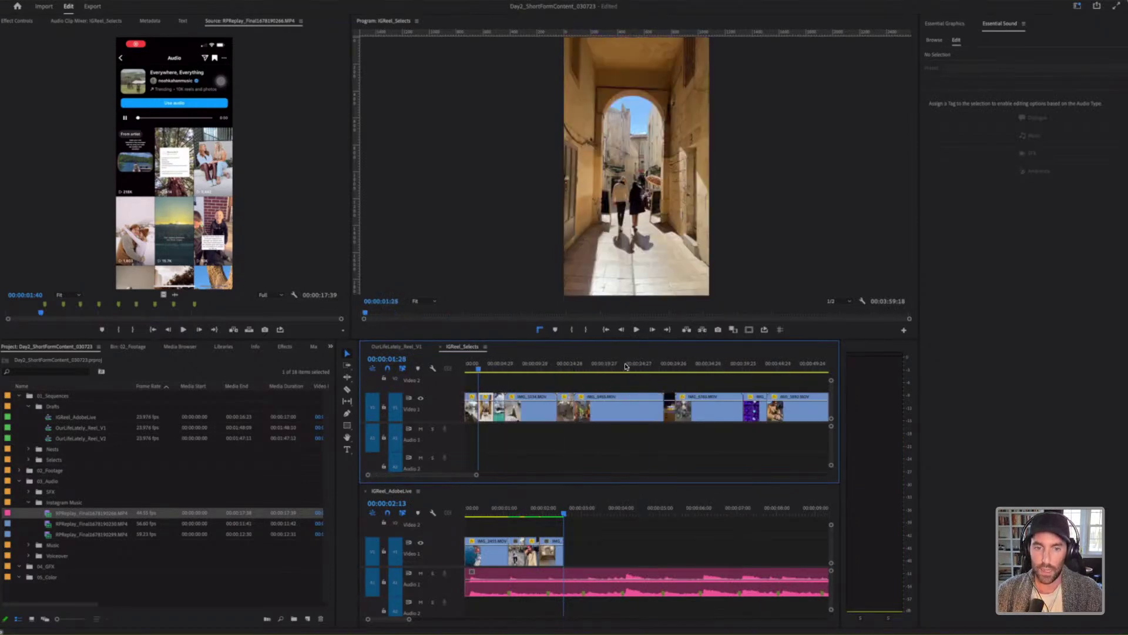
# Step: Step forward clip by clip through IGReel_Selects from the archway clip to the museum gallery portrait to examine further shots
pyautogui.press('Down')
pyautogui.press('Down')
pyautogui.press('Down')
pyautogui.press('Down')
pyautogui.press('Down')
pyautogui.press('Down')
pyautogui.press('Down')
pyautogui.press('Down')
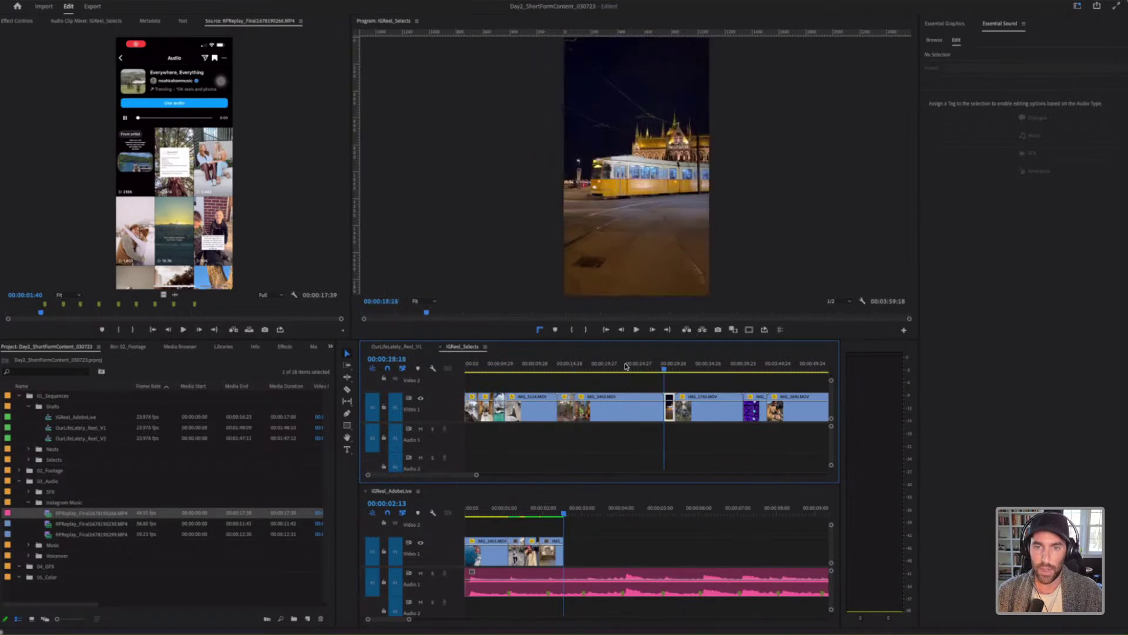
pyautogui.press('Down')
pyautogui.press('Down')
pyautogui.press('Down')
pyautogui.press('Down')
pyautogui.press('Down')
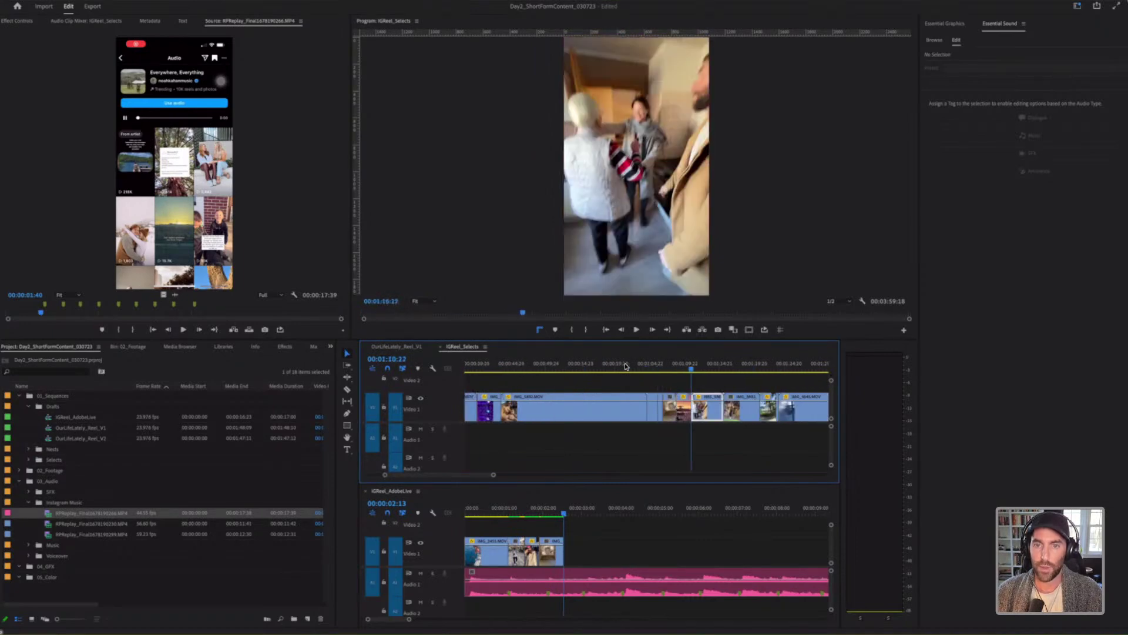
pyautogui.press('Down')
pyautogui.press('Down')
pyautogui.press('Down')
pyautogui.press('Down')
pyautogui.press('Down')
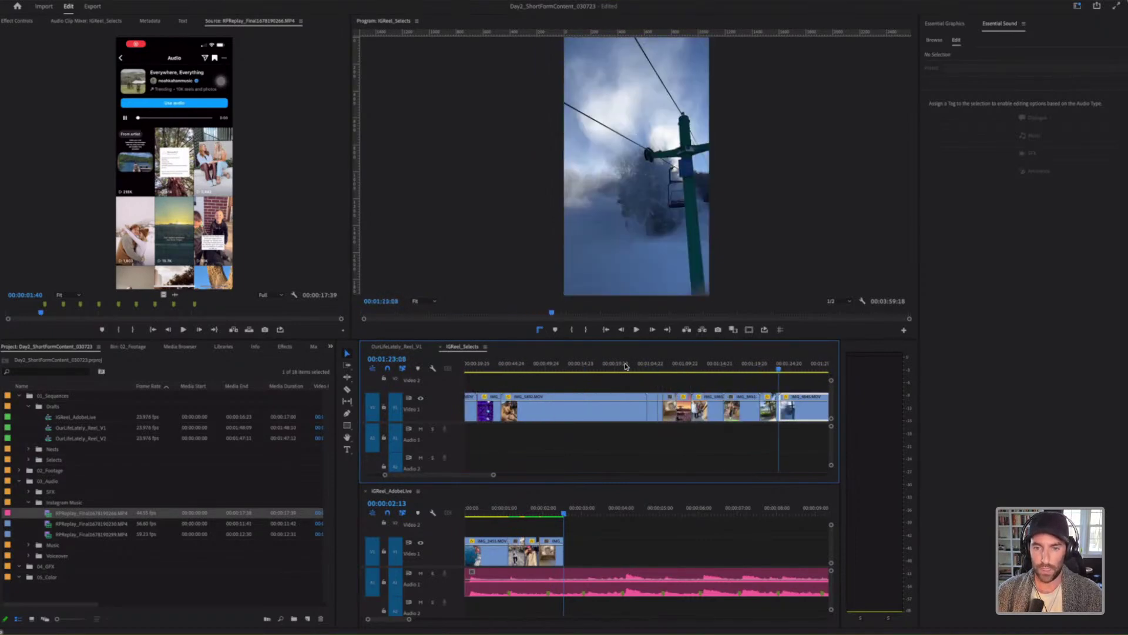
pyautogui.press('Down')
pyautogui.press('Down')
pyautogui.press('Down')
pyautogui.press('Down')
pyautogui.press('Down')
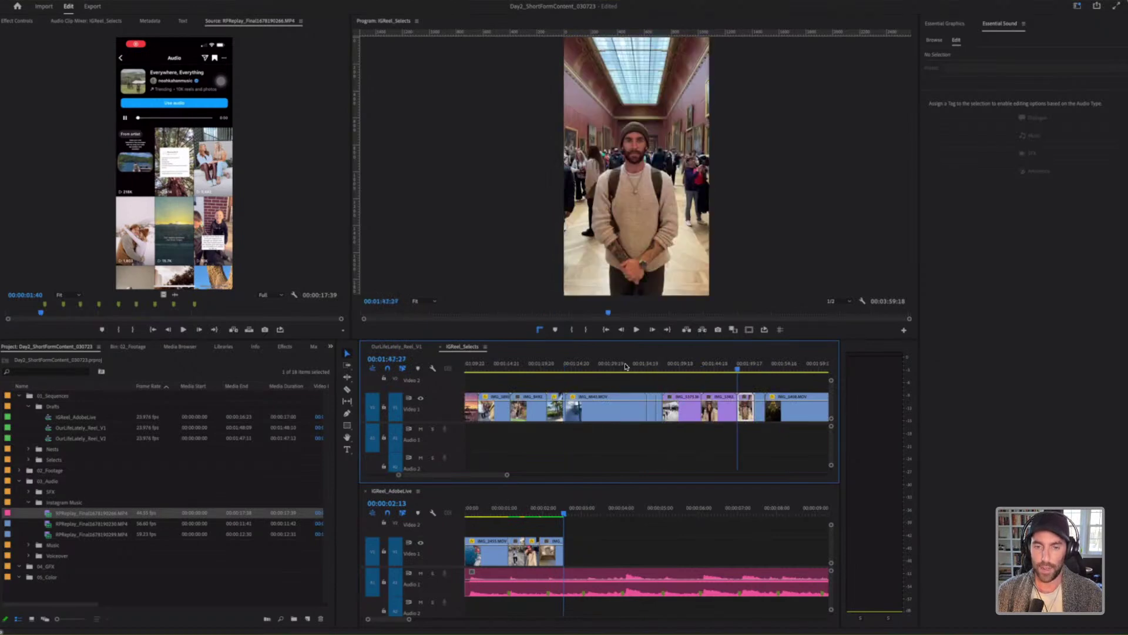
# Step: Copy the clip of the woman walking past the café at dusk onto Video 2, overlapping the beret and staircase clips
pyautogui.press('Up')
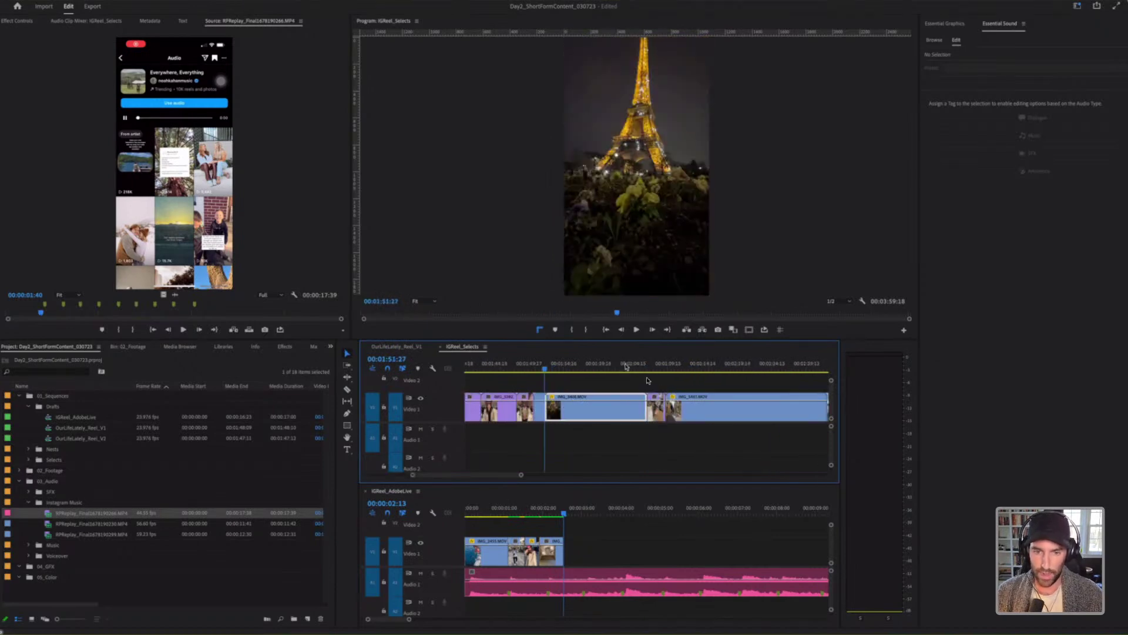
pyautogui.press('Up')
pyautogui.press('space')
pyautogui.press('space')
pyautogui.press('=')
pyautogui.press('=')
pyautogui.moveTo(596, 531); pyautogui.dragTo(556, 530)
# Step: Enlarge the IGReel_AdobeLive timeline area and play the beret clip into the overlaid café clip
pyautogui.press('space')
pyautogui.press('space')
pyautogui.press('=')
pyautogui.press('=')
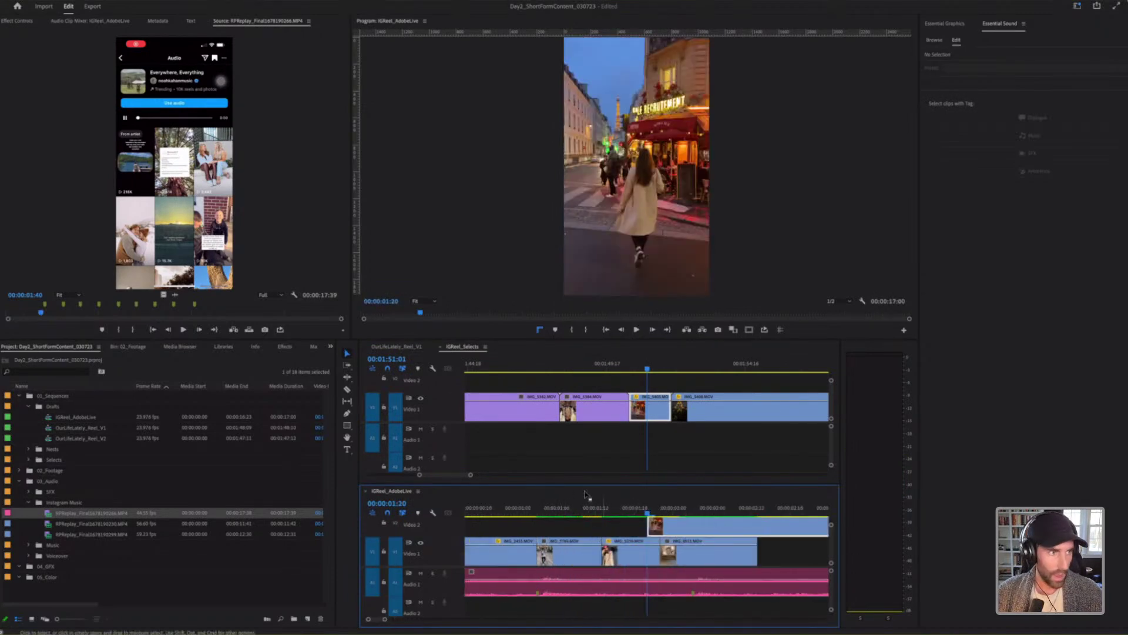
pyautogui.moveTo(588, 453); pyautogui.dragTo(588, 453)
pyautogui.click(628, 484)
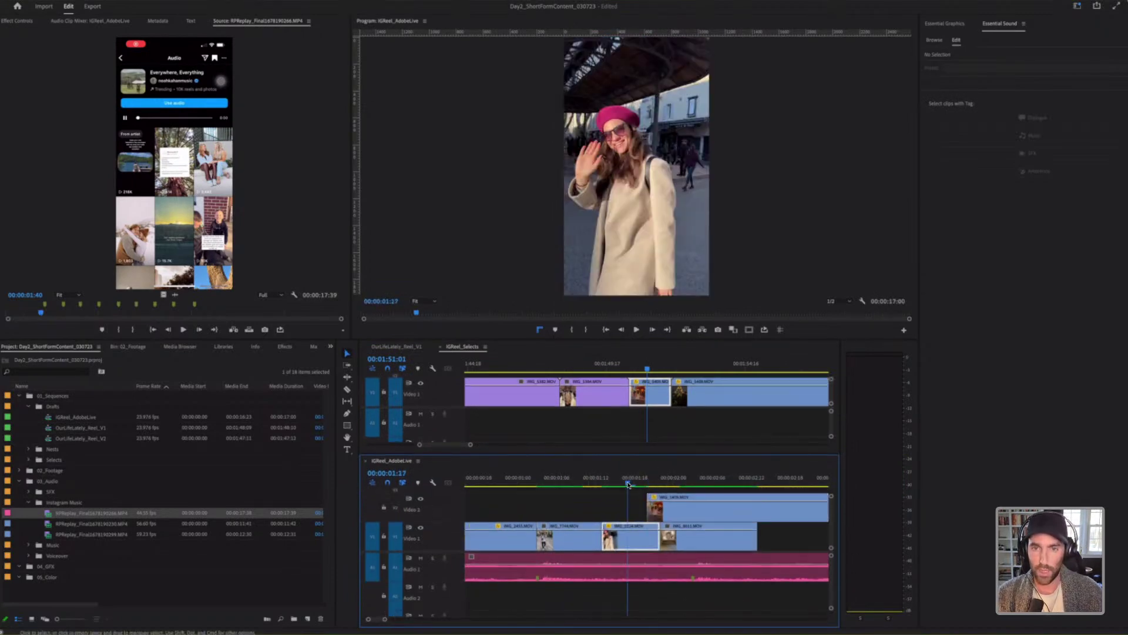
pyautogui.press('-')
pyautogui.press('space')
pyautogui.press('space')
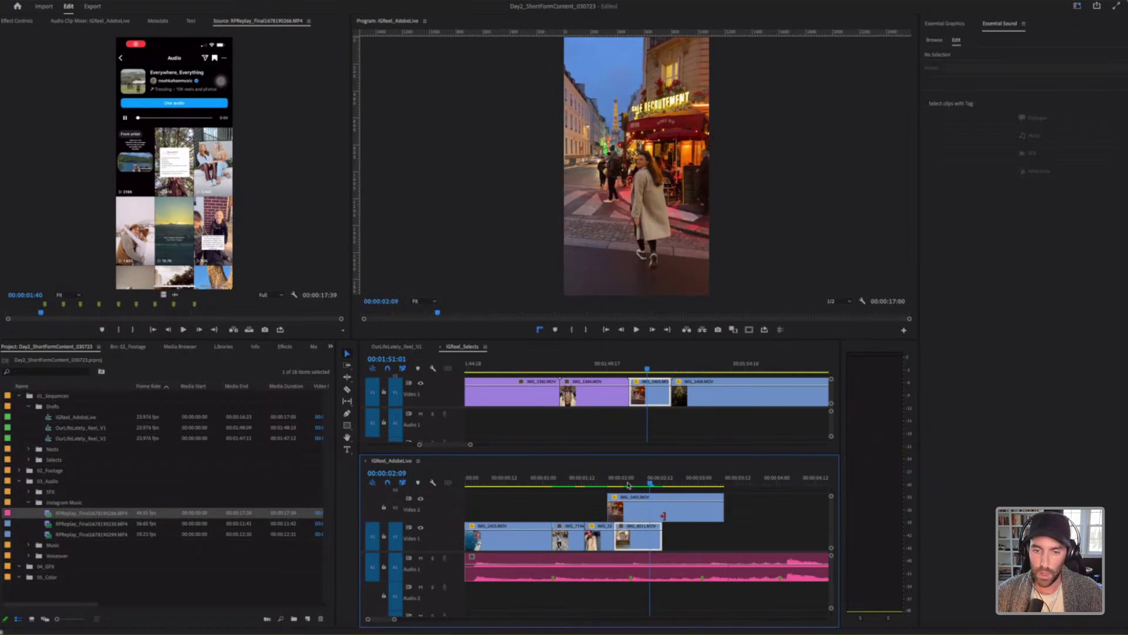
# Step: Shorten the café clip on Video 2 and move the staircase clip on Video 1 to start where it ends, checking by playback
pyautogui.moveTo(723, 516); pyautogui.dragTo(662, 517)
pyautogui.press('e')
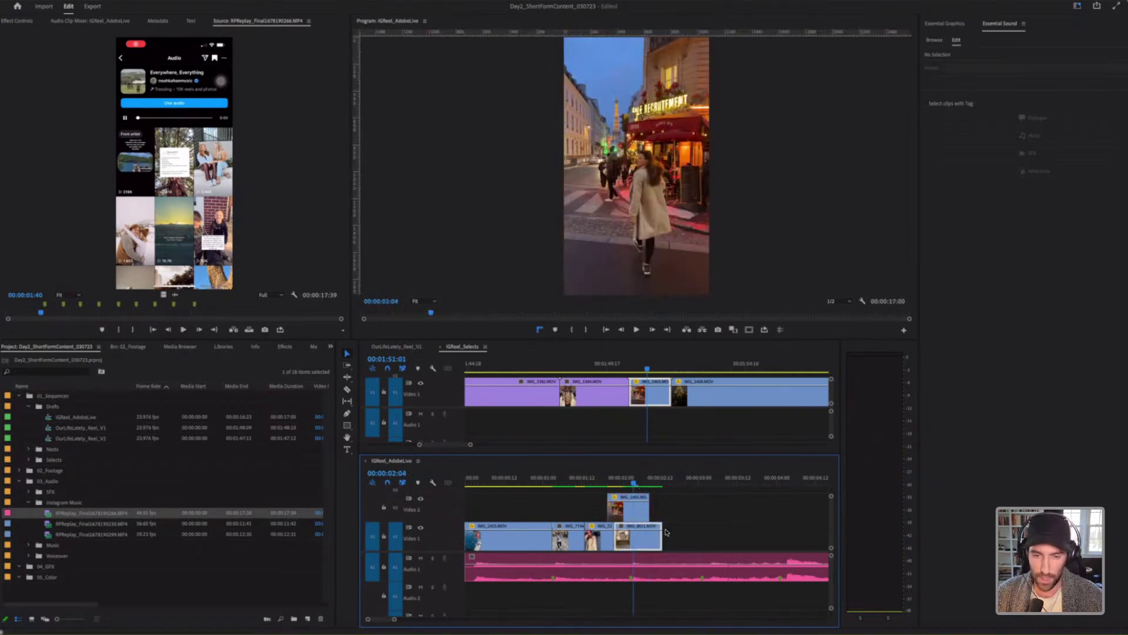
pyautogui.moveTo(665, 545); pyautogui.dragTo(644, 512)
pyautogui.press('super+z')
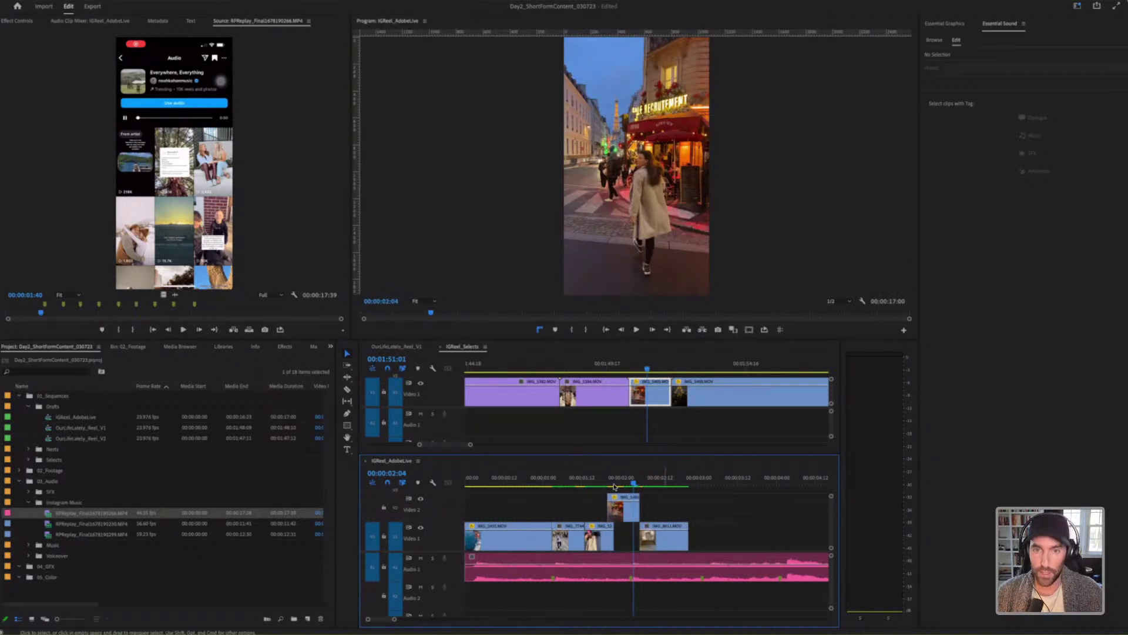
pyautogui.click(595, 487)
pyautogui.press('space')
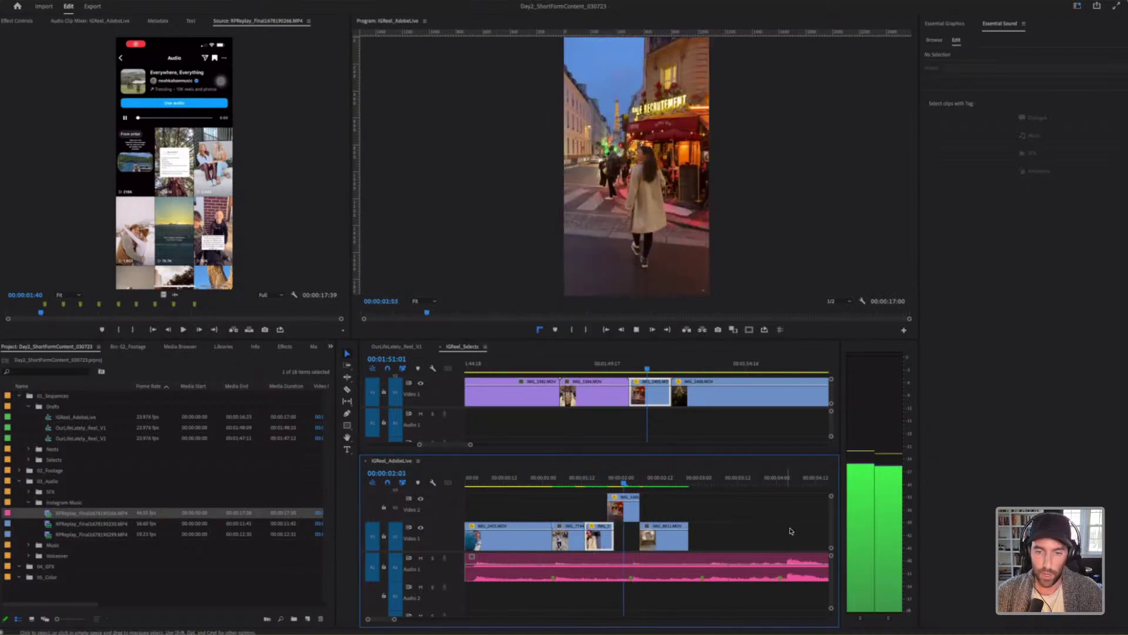
# Step: Lengthen the café clip on Video 2 and shift the staircase clip on Video 1 to start where it ends, checking by playback
pyautogui.press('space')
pyautogui.moveTo(639, 509); pyautogui.dragTo(680, 538)
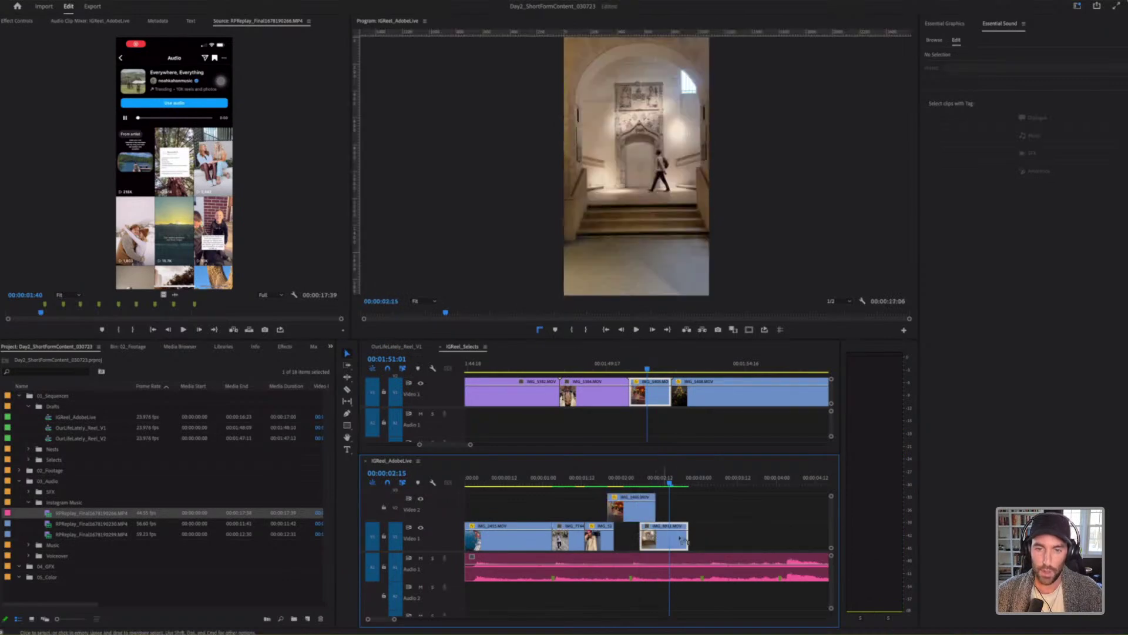
pyautogui.click(596, 484)
pyautogui.press('space')
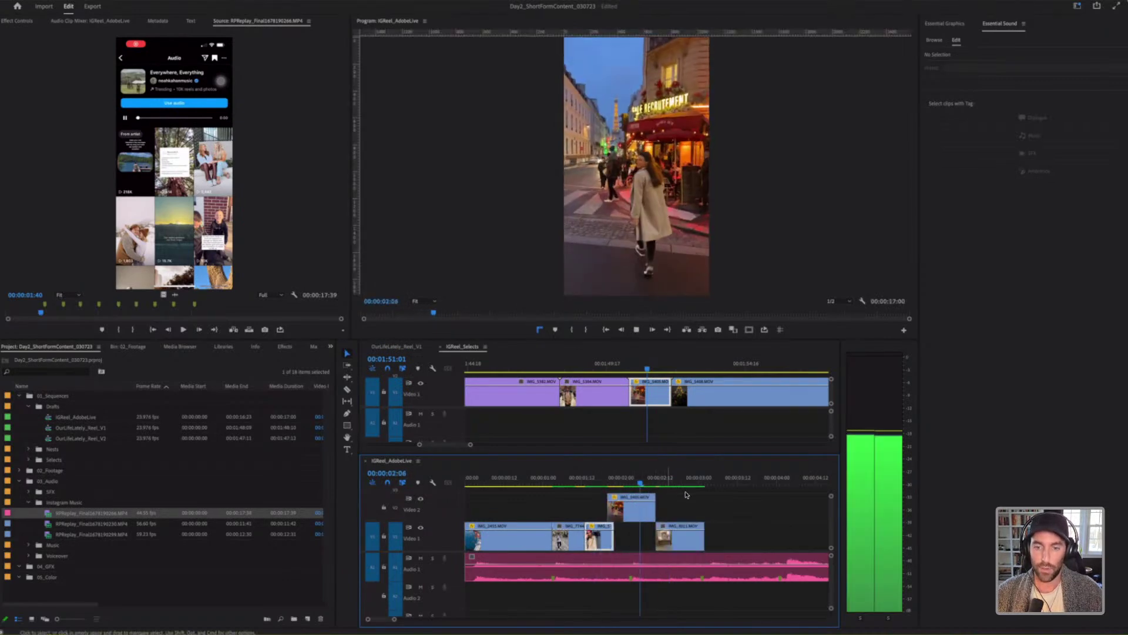
pyautogui.press('space')
# Step: Trim the end of the staircase clip to the music's beat marker just after 00:00:03:00 and play the cut
pyautogui.moveTo(711, 544); pyautogui.dragTo(701, 544)
pyautogui.press('=')
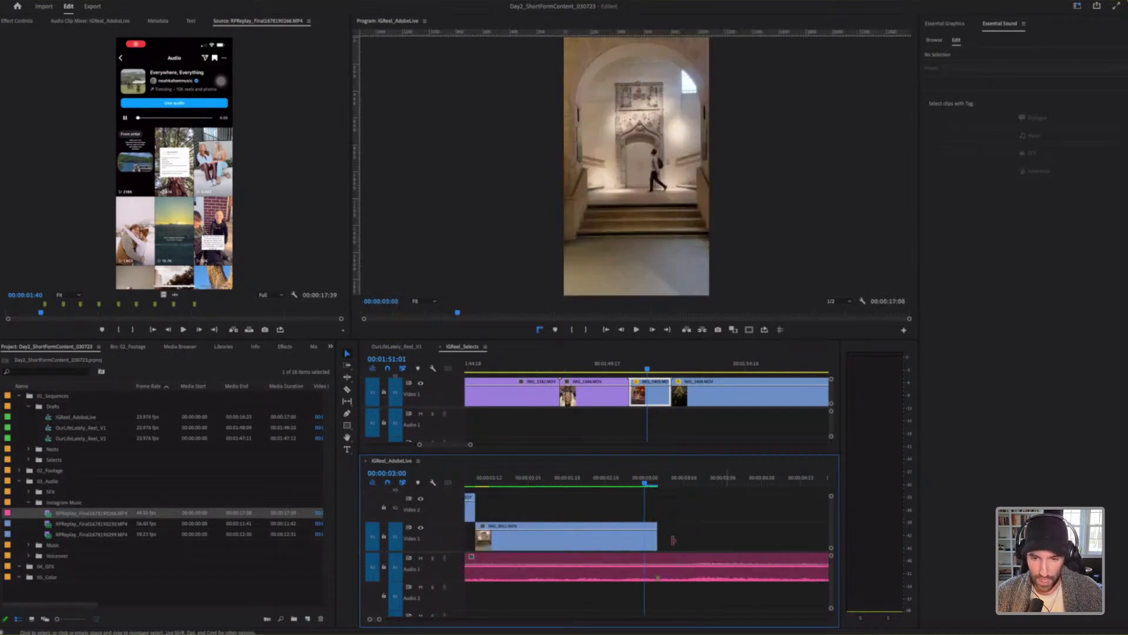
pyautogui.moveTo(663, 539); pyautogui.dragTo(661, 539)
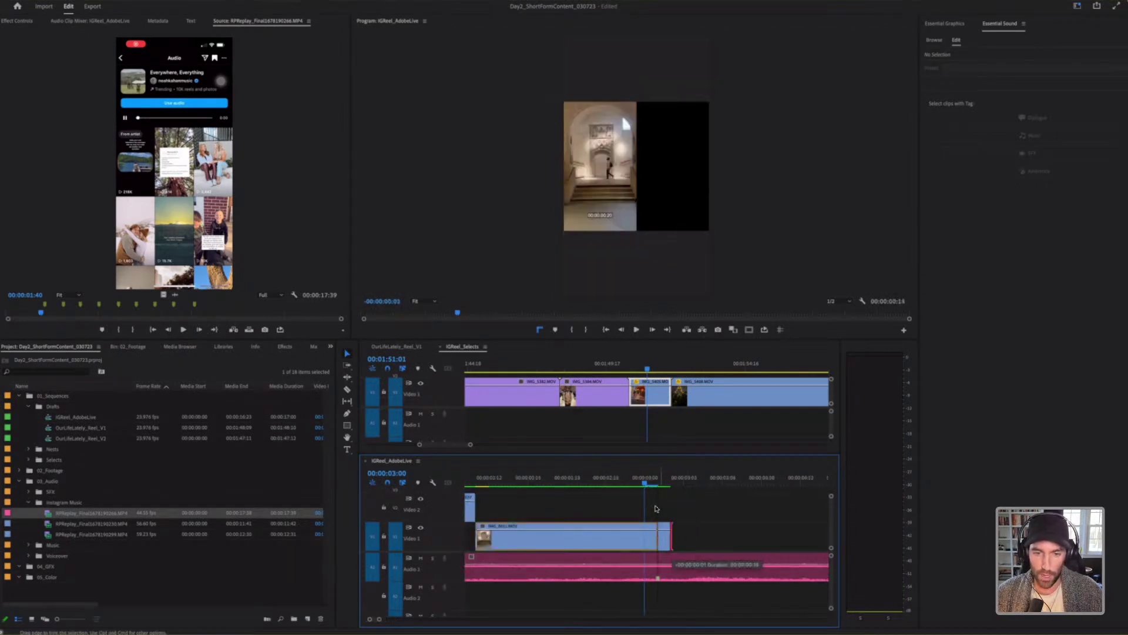
pyautogui.hotkey('shift', 'Left')
pyautogui.press('space')
pyautogui.press('space')
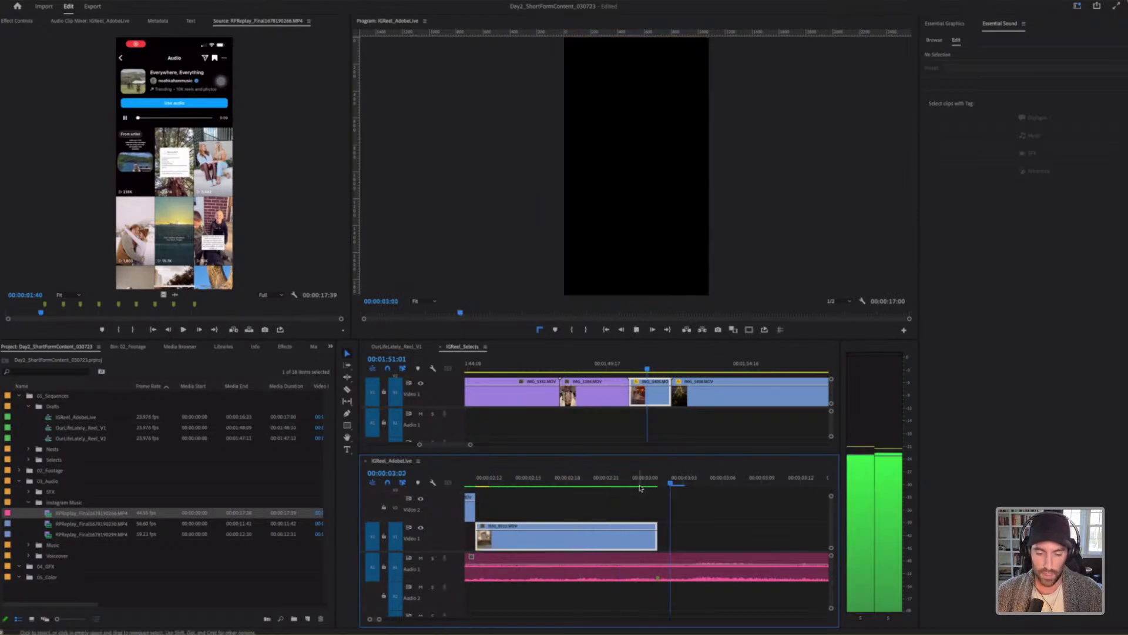
# Step: Step forward clip by clip through IGReel_Selects from the dusk café clip to the final clip of the couple in white robes
pyautogui.press('-')
pyautogui.press('-')
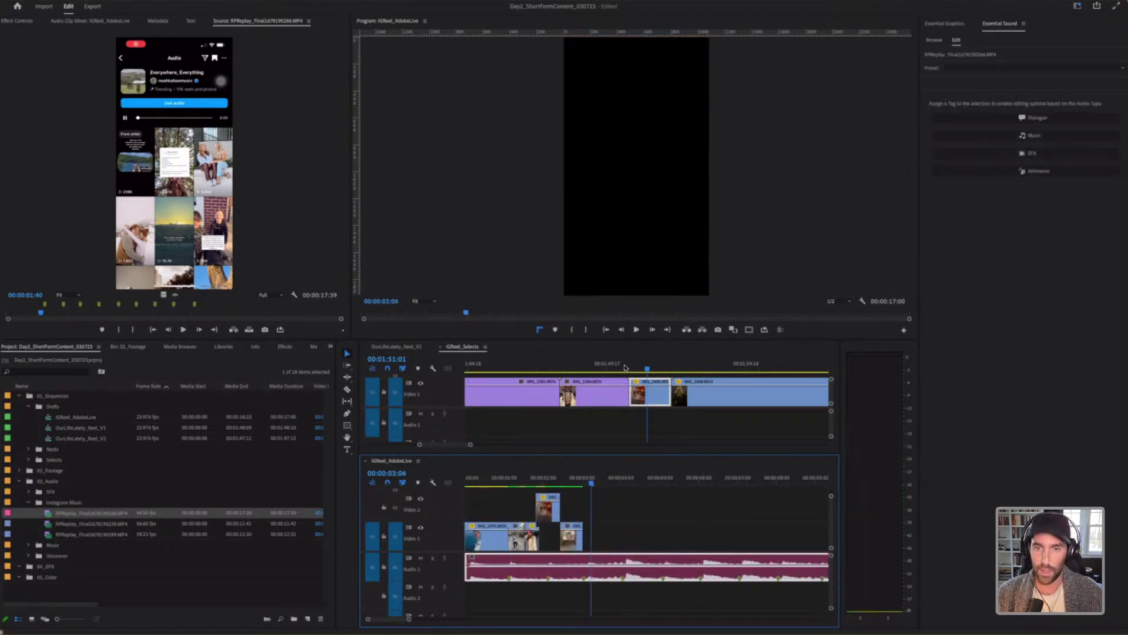
pyautogui.click(625, 367)
pyautogui.press('Down')
pyautogui.press('Down')
pyautogui.press('Down')
pyautogui.press('Down')
pyautogui.press('Down')
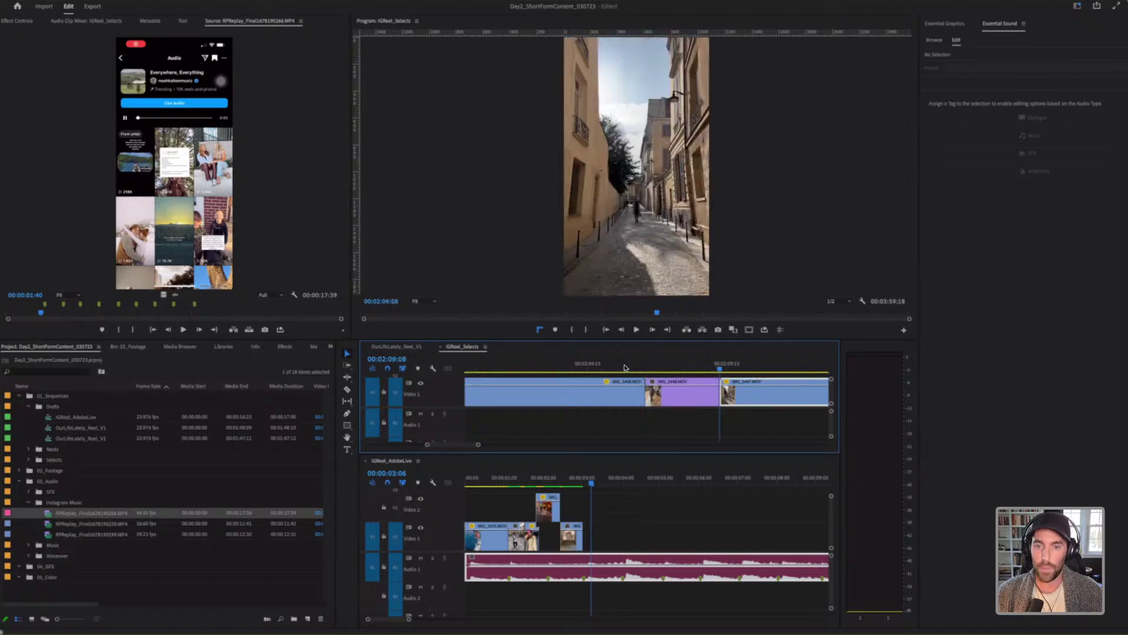
pyautogui.press('Down')
pyautogui.press('Down')
pyautogui.press('Down')
pyautogui.press('Down')
pyautogui.press('Down')
pyautogui.press('Down')
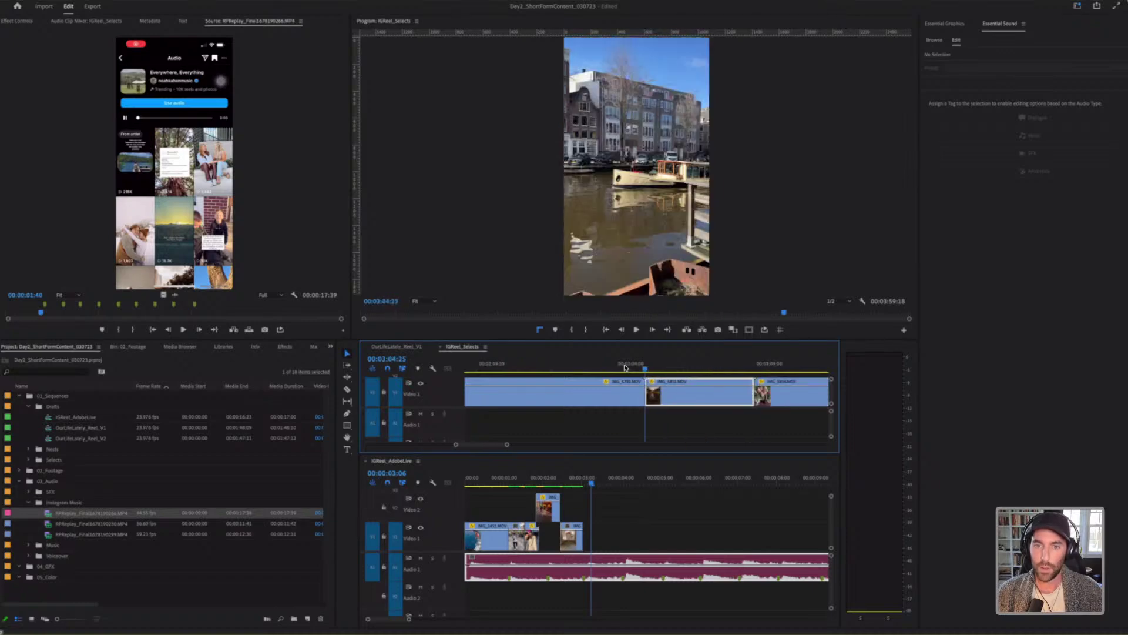
pyautogui.press('Down')
pyautogui.press('Down')
pyautogui.press('Down')
pyautogui.press('Down')
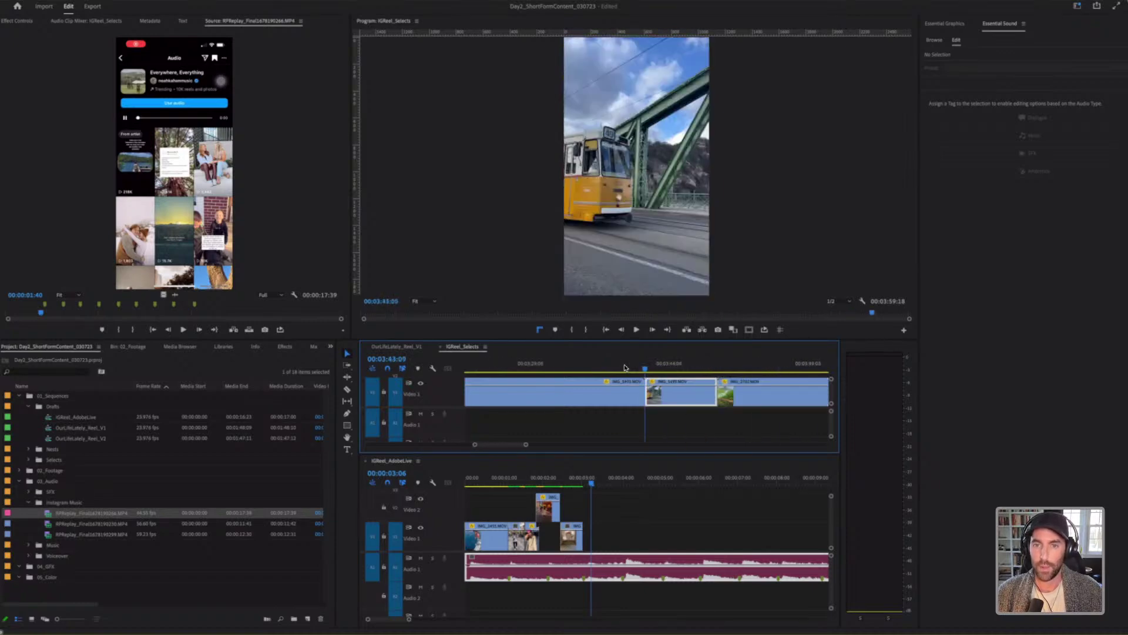
pyautogui.press('Down')
pyautogui.press('Down')
pyautogui.press('Down')
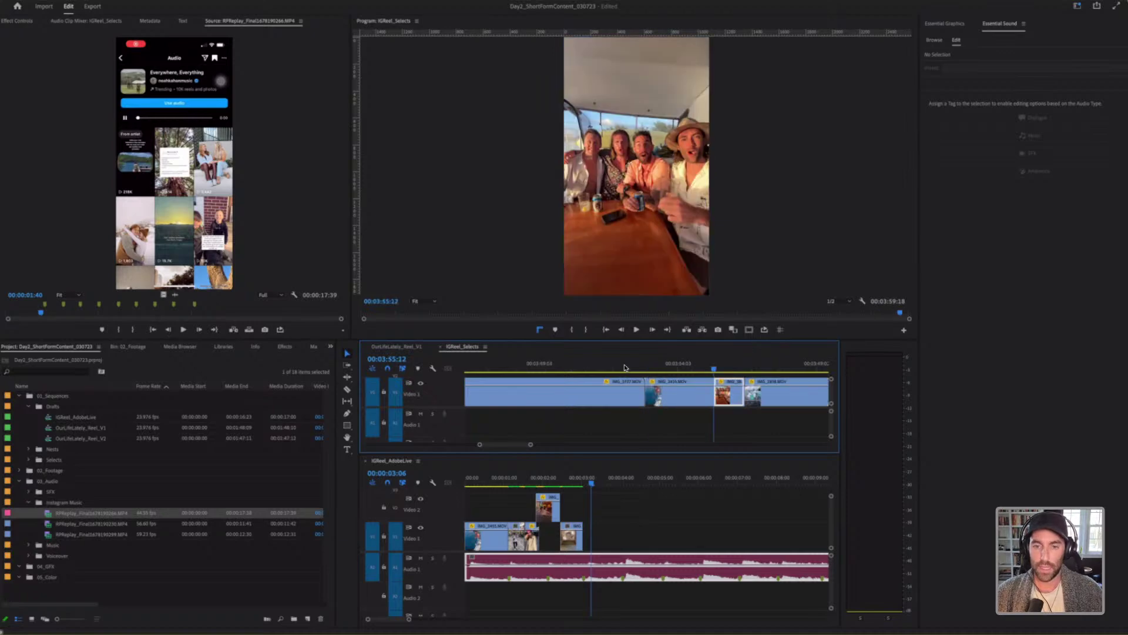
pyautogui.press('-')
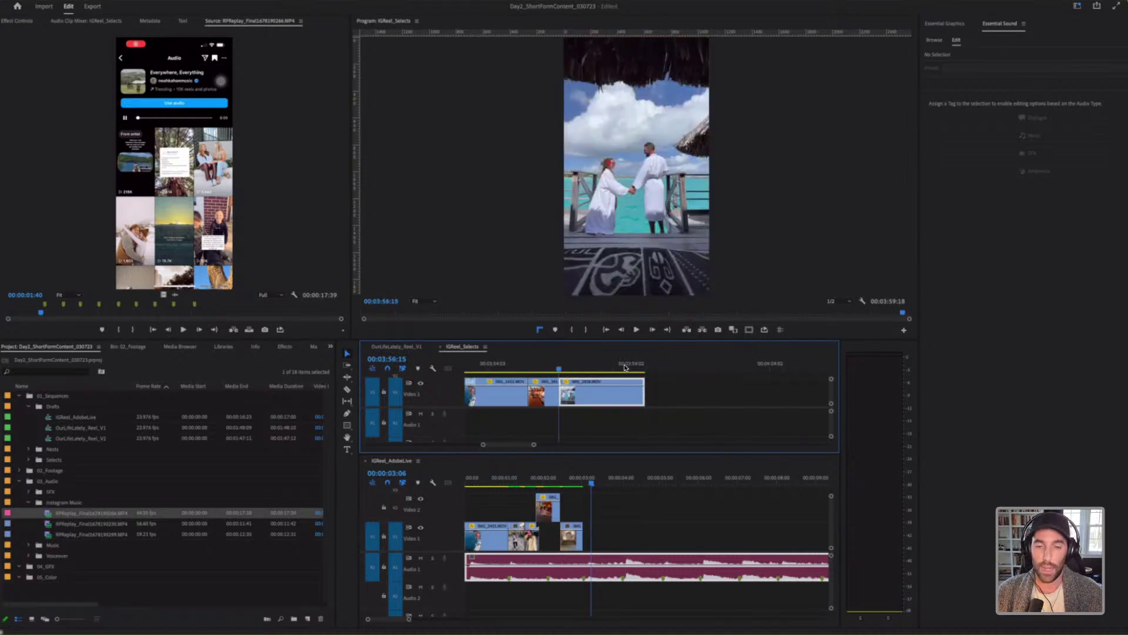
# Step: Step back through IGReel_Selects from the last clip past the tram, canal boat and café shots to the pink beret clip
pyautogui.press('Up')
pyautogui.press('Up')
pyautogui.press('Up')
pyautogui.press('Up')
pyautogui.press('Up')
pyautogui.press('Up')
pyautogui.press('Up')
pyautogui.press('Up')
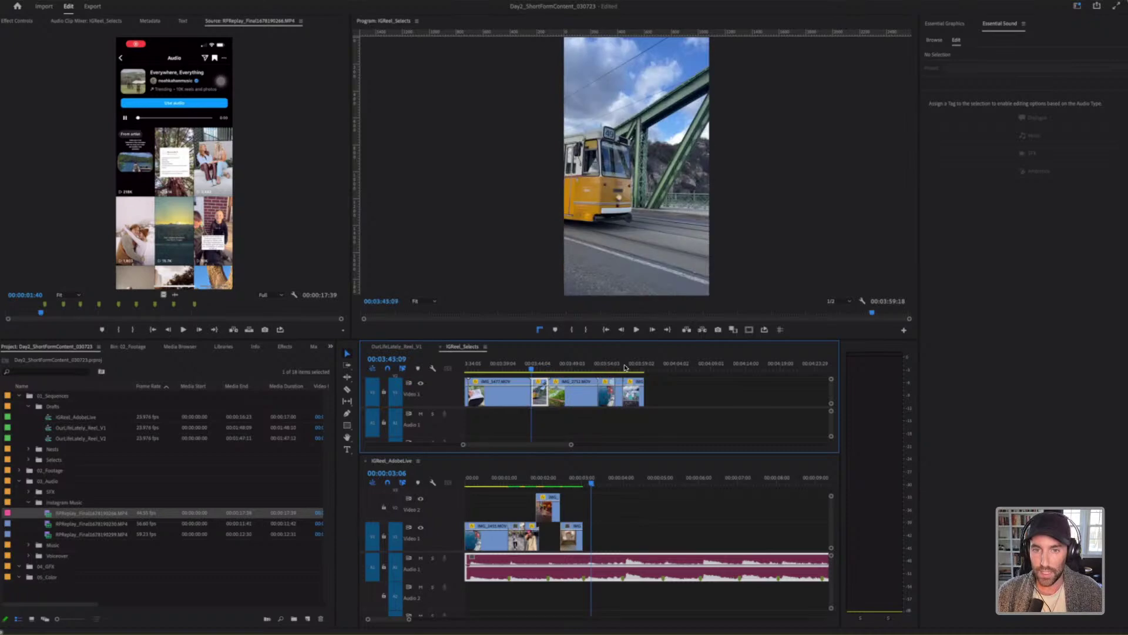
pyautogui.press('Up')
pyautogui.press('Up')
pyautogui.press('Up')
pyautogui.press('Up')
pyautogui.press('Up')
pyautogui.press('Up')
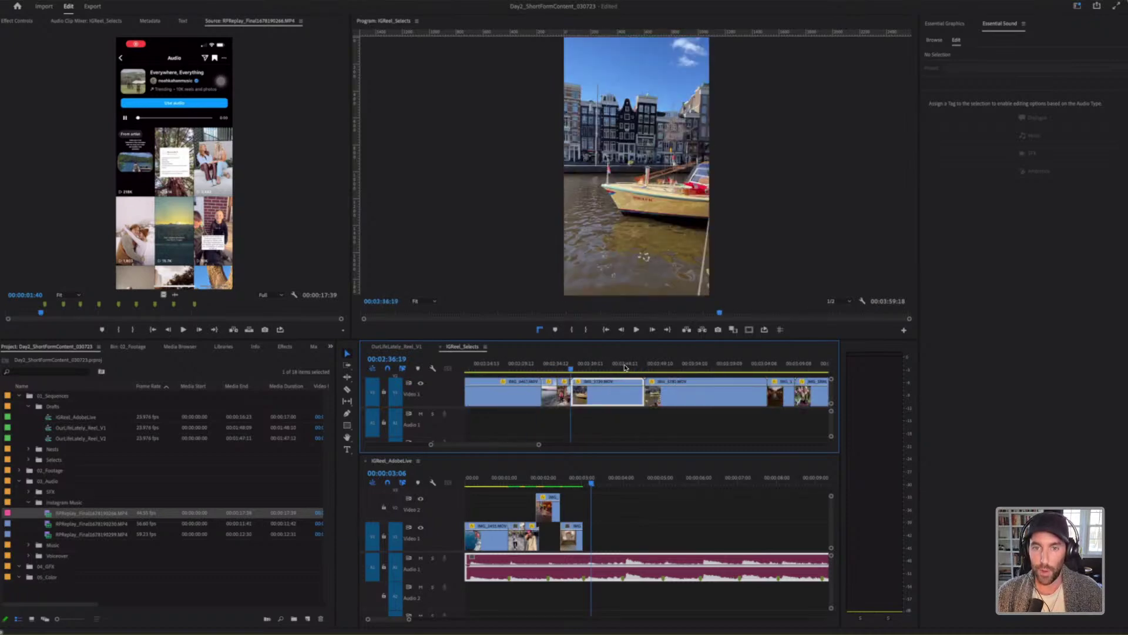
pyautogui.press('Up')
pyautogui.press('Up')
pyautogui.press('Up')
pyautogui.press('Up')
pyautogui.press('Up')
pyautogui.press('Up')
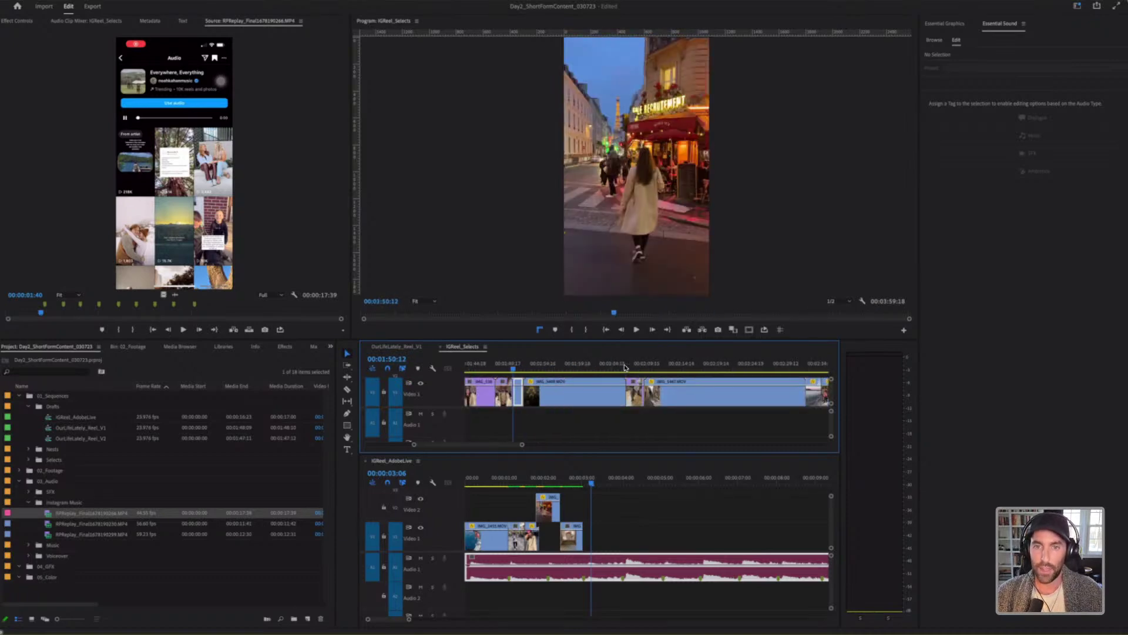
pyautogui.press('Up')
pyautogui.press('Up')
pyautogui.press('Up')
pyautogui.press('Up')
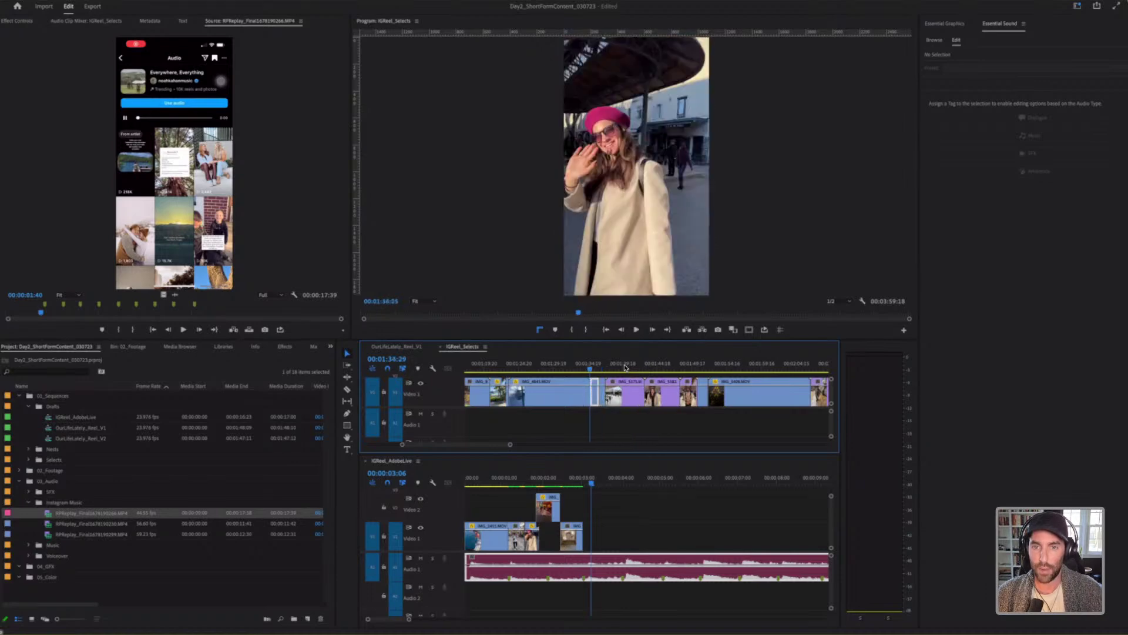
# Step: Copy the palm beach clip from IGReel_Selects onto Video 1 of IGReel_AdobeLive, directly after the staircase clip
pyautogui.press('Up')
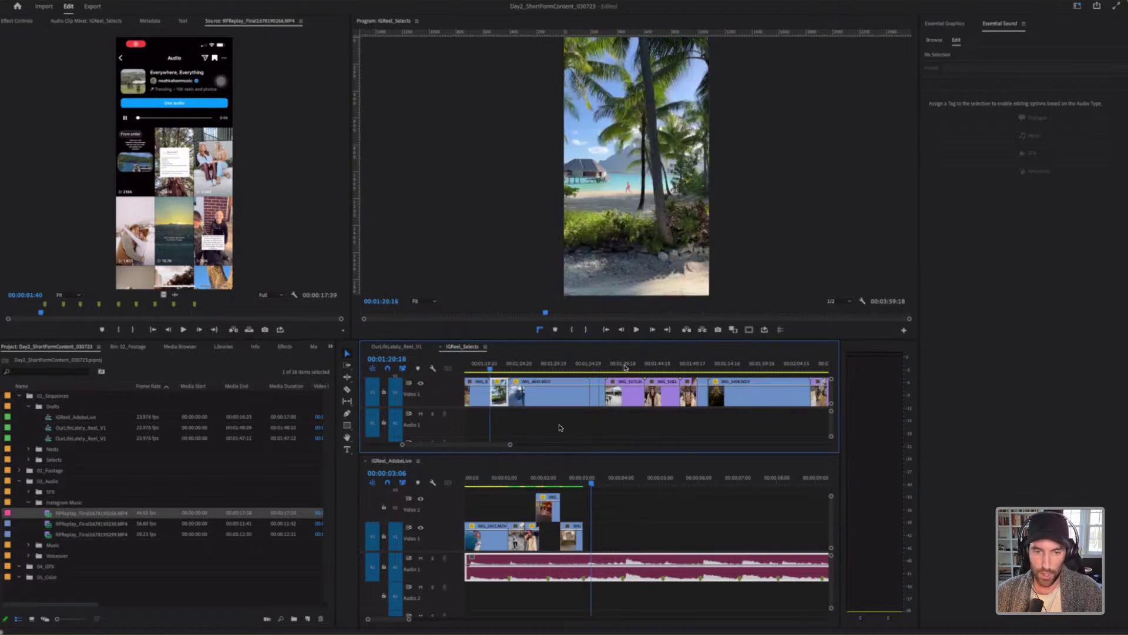
pyautogui.press('=')
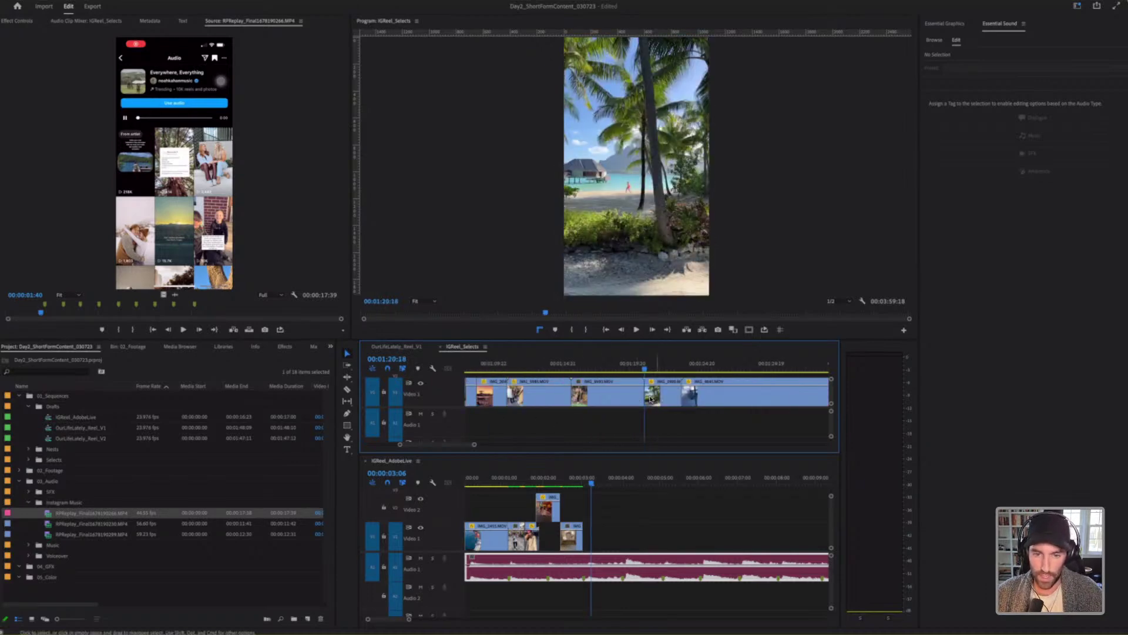
pyautogui.moveTo(611, 538); pyautogui.dragTo(644, 534)
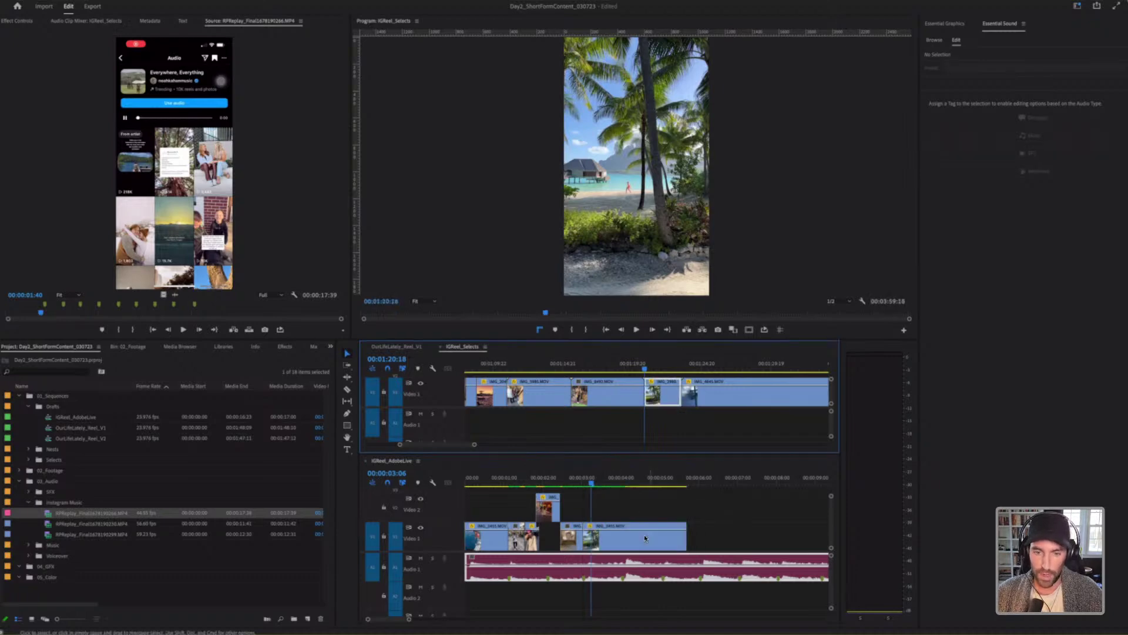
# Step: Play the cut from the staircase clip into the palm beach clip repeatedly to judge its timing against the music
pyautogui.click(576, 482)
pyautogui.press('=')
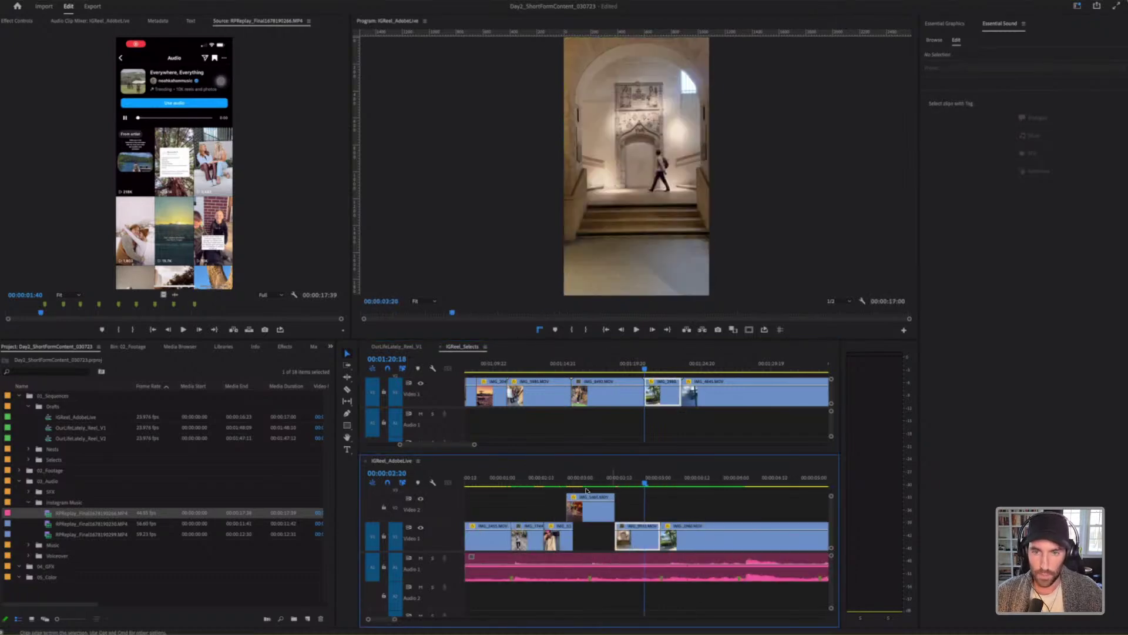
pyautogui.click(608, 483)
pyautogui.press('space')
pyautogui.press('space')
pyautogui.click(610, 482)
pyautogui.press('space')
pyautogui.press('space')
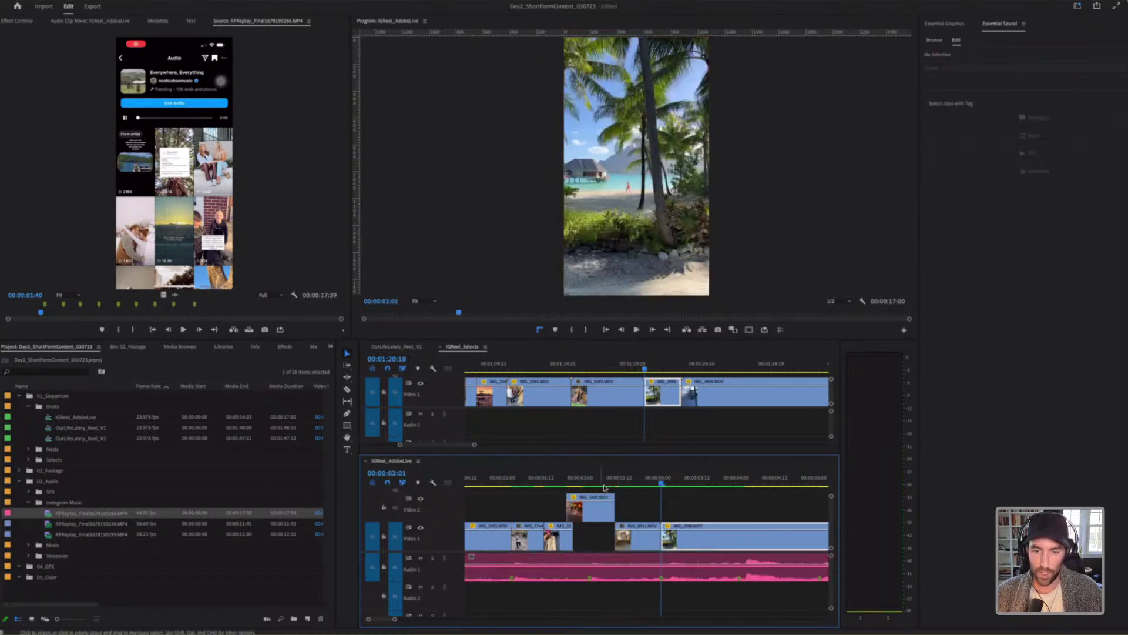
# Step: Replay the cut and make the palm beach clip start slightly earlier on Video 1, shortening the end of the staircase clip
pyautogui.click(605, 486)
pyautogui.press('space')
pyautogui.press('space')
pyautogui.moveTo(694, 536); pyautogui.dragTo(685, 507)
# Step: Play to the next beat, split the palm beach clip at 00:00:04:01 and delete the part after the cut
pyautogui.press('space')
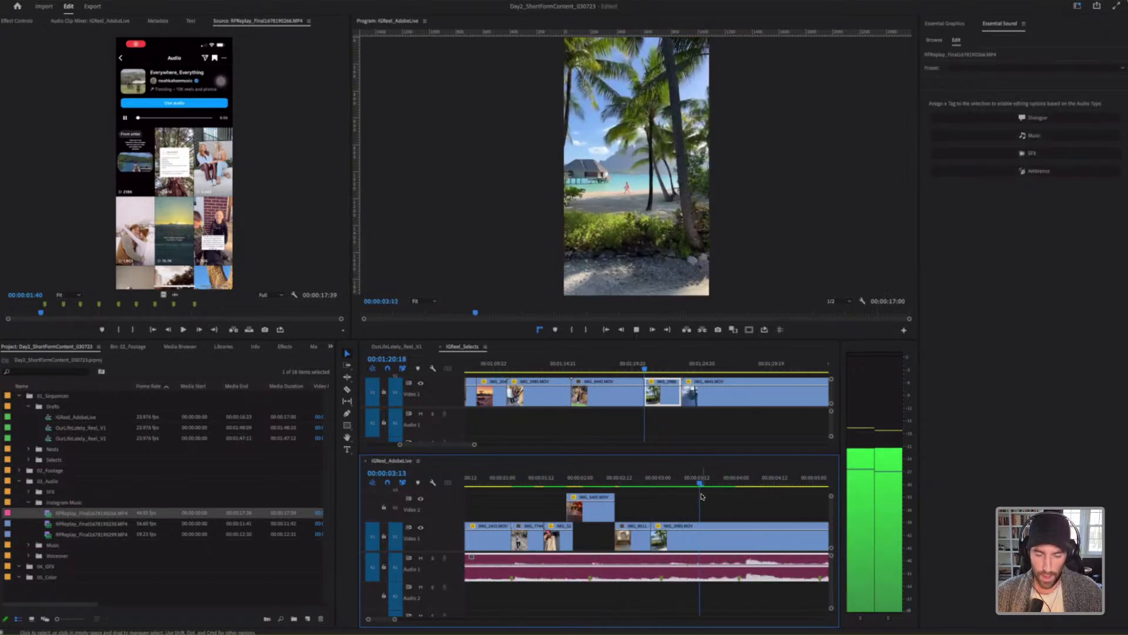
pyautogui.press('space')
pyautogui.press('super+k')
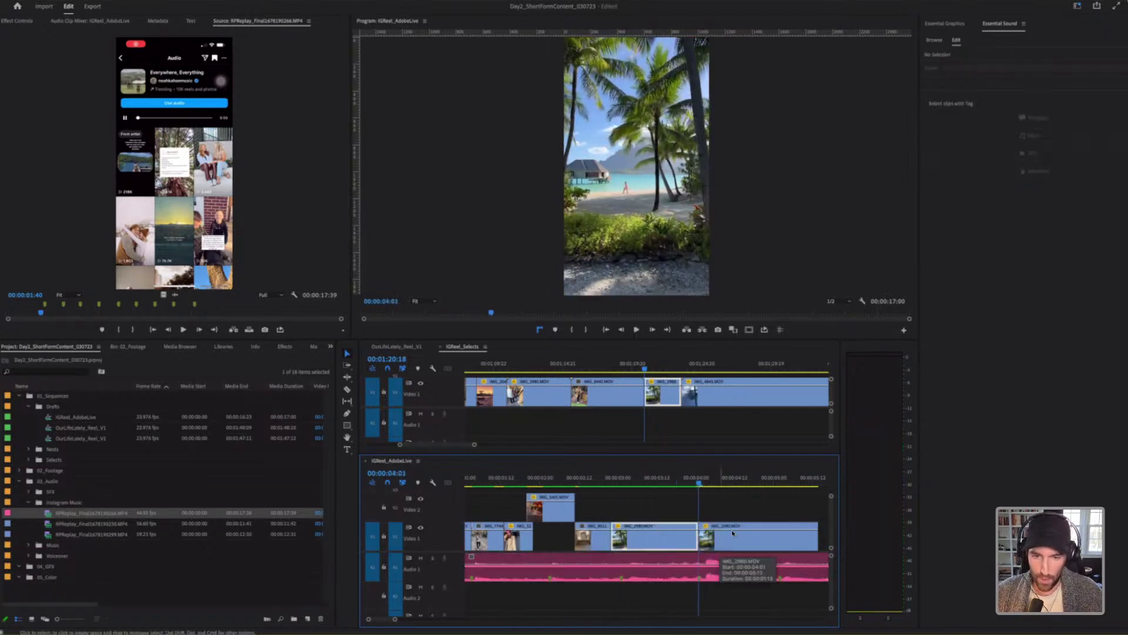
pyautogui.click(731, 536)
pyautogui.press('Delete')
# Step: Play the IGReel_AdobeLive edit from the start through the palm beach clip to review the assembled cuts
pyautogui.press('-')
pyautogui.moveTo(607, 479); pyautogui.dragTo(465, 481)
pyautogui.press('-')
pyautogui.press('space')
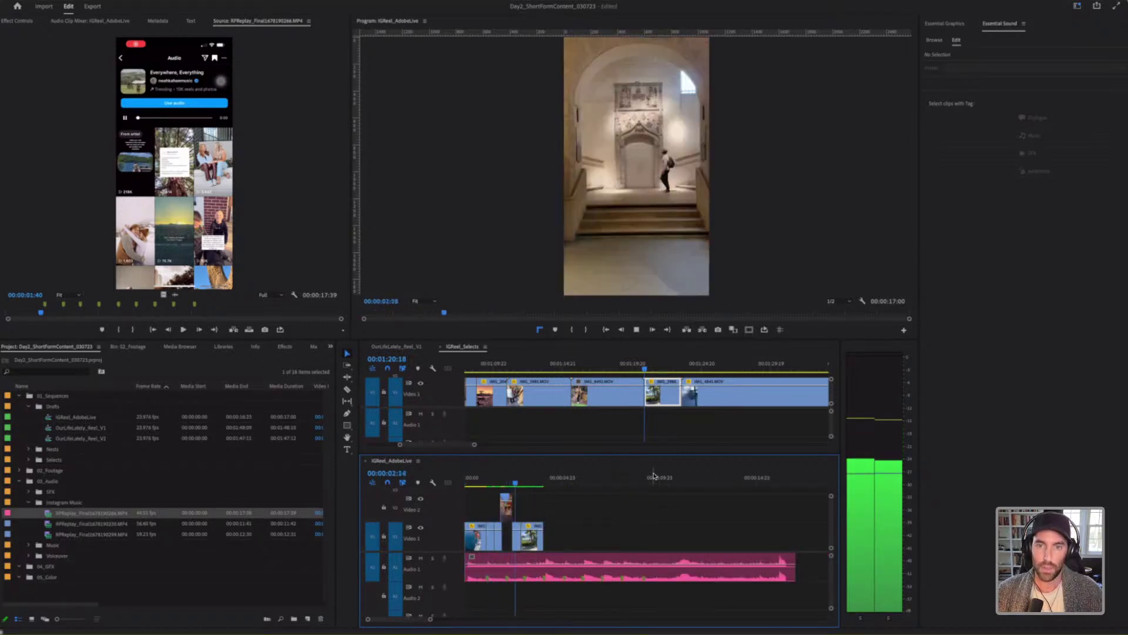
pyautogui.press('space')
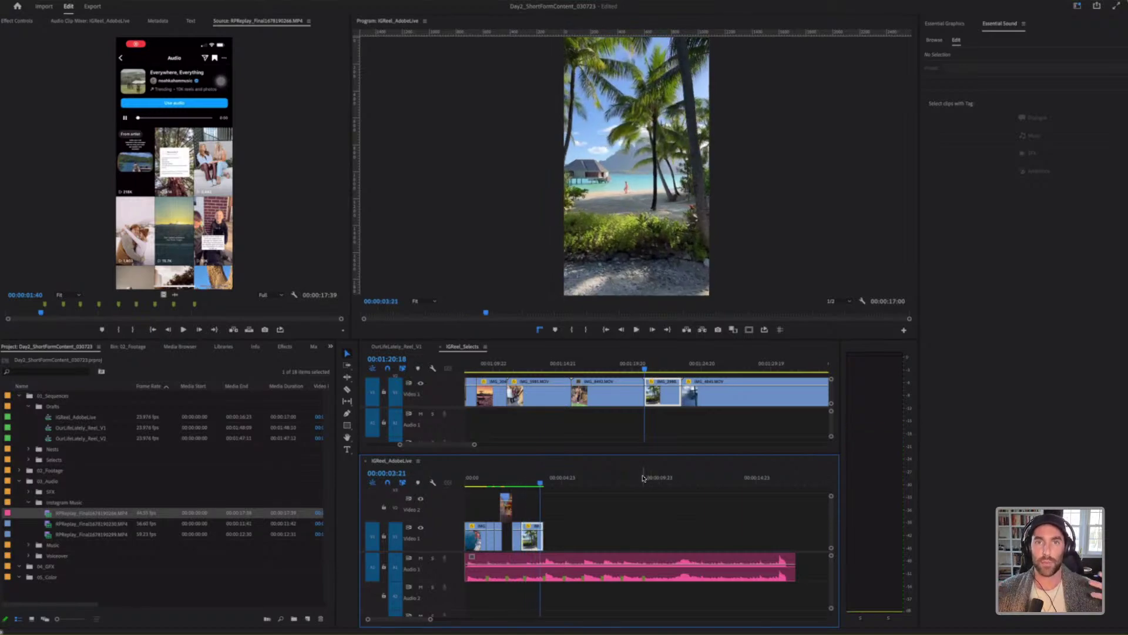
pyautogui.click(623, 561)
pyautogui.press('=')
pyautogui.press('=')
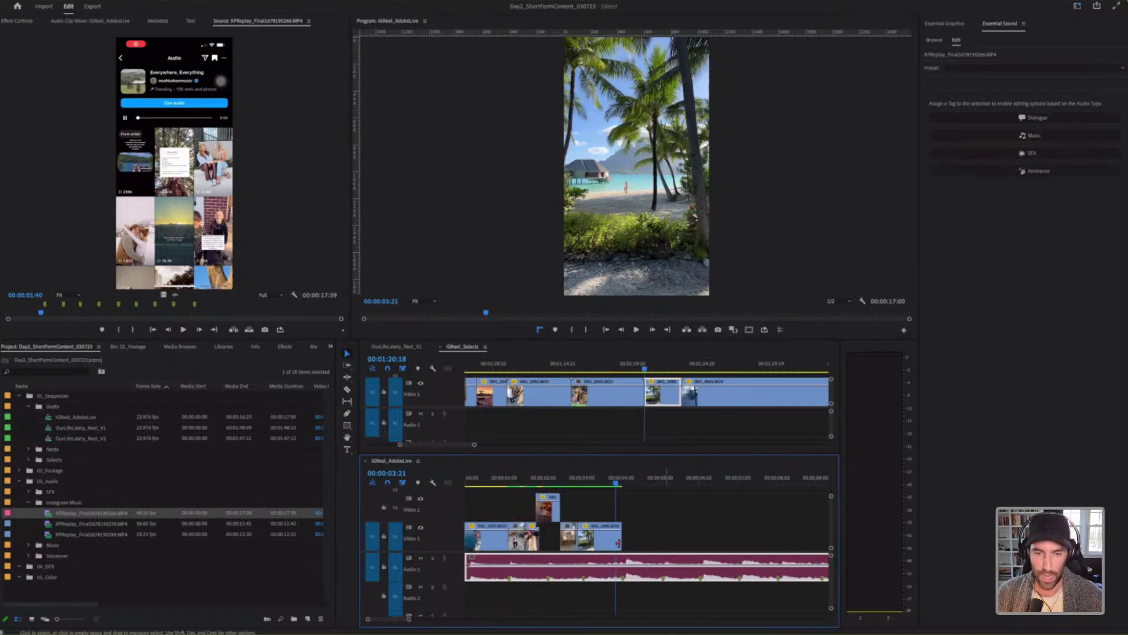
pyautogui.click(662, 532)
pyautogui.click(562, 390)
pyautogui.press('-')
pyautogui.press('-')
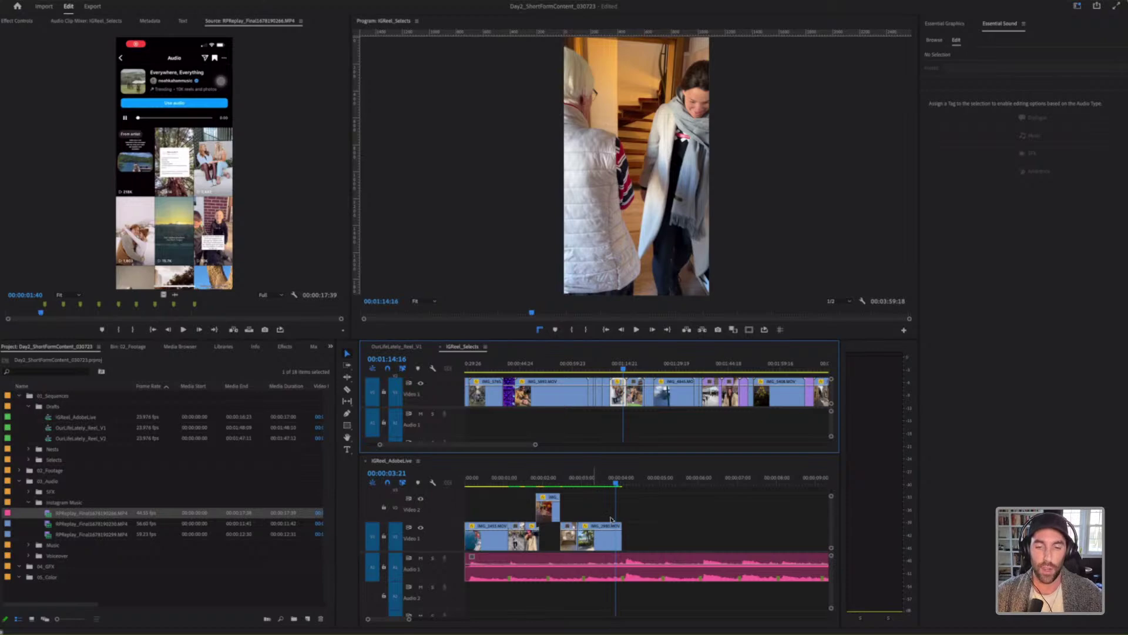
pyautogui.click(646, 522)
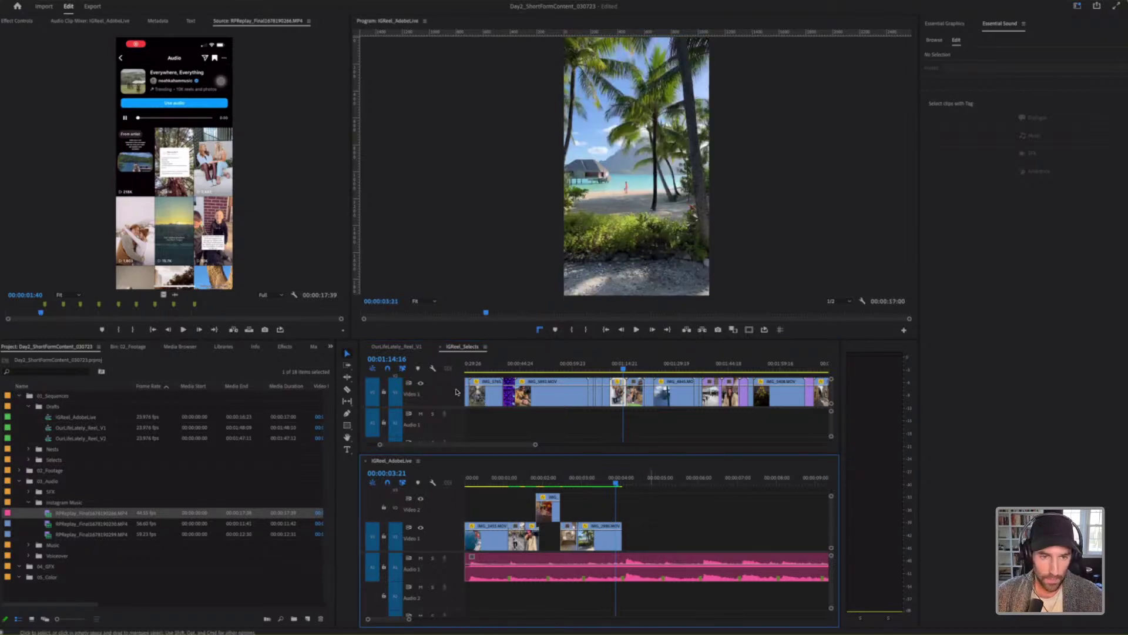
# Step: Scrub through the opening of the OurLifeLately reel sequence for reference and return to IGReel_Selects
pyautogui.press('-')
pyautogui.click(393, 346)
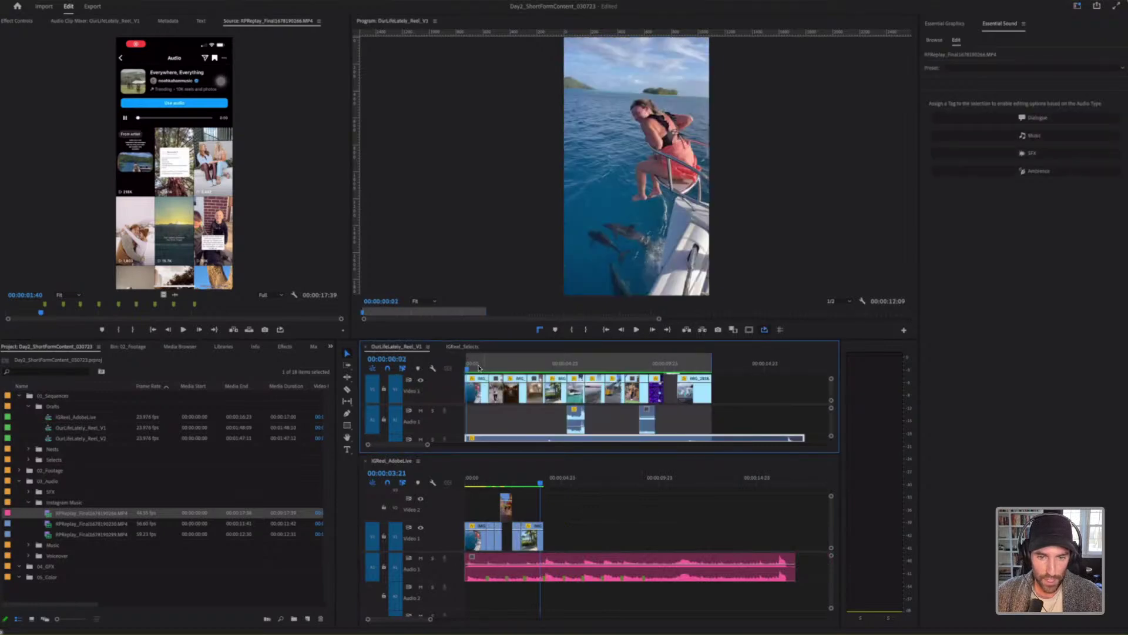
pyautogui.moveTo(519, 368); pyautogui.dragTo(525, 368)
pyautogui.click(464, 347)
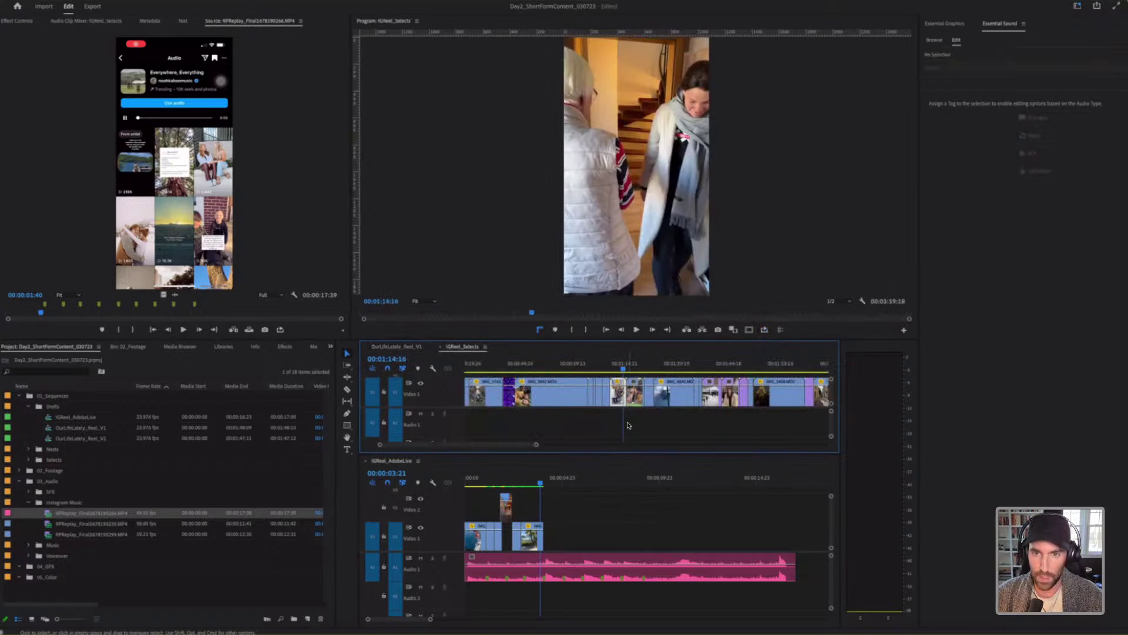
# Step: Step back through IGReel_Selects from the hallway greeting clip past the purple lights to the first clips
pyautogui.press('Up')
pyautogui.press('Up')
pyautogui.press('Up')
pyautogui.press('Up')
pyautogui.press('Up')
pyautogui.press('Up')
pyautogui.press('Up')
pyautogui.press('Up')
pyautogui.press('Up')
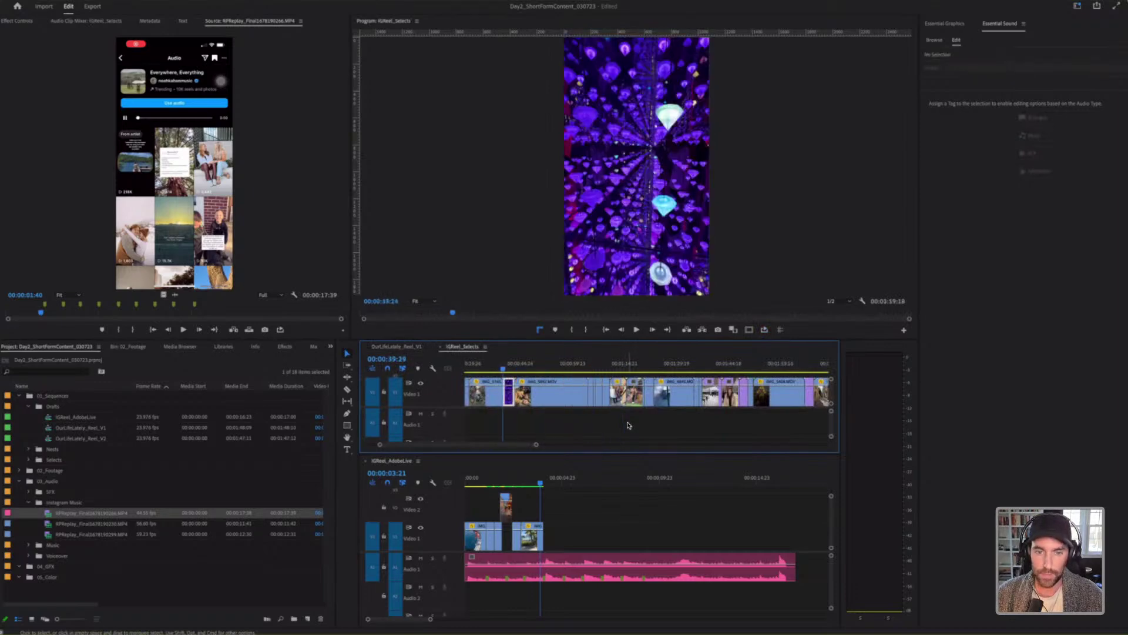
pyautogui.press('Up')
pyautogui.press('Up')
pyautogui.press('Up')
pyautogui.press('Up')
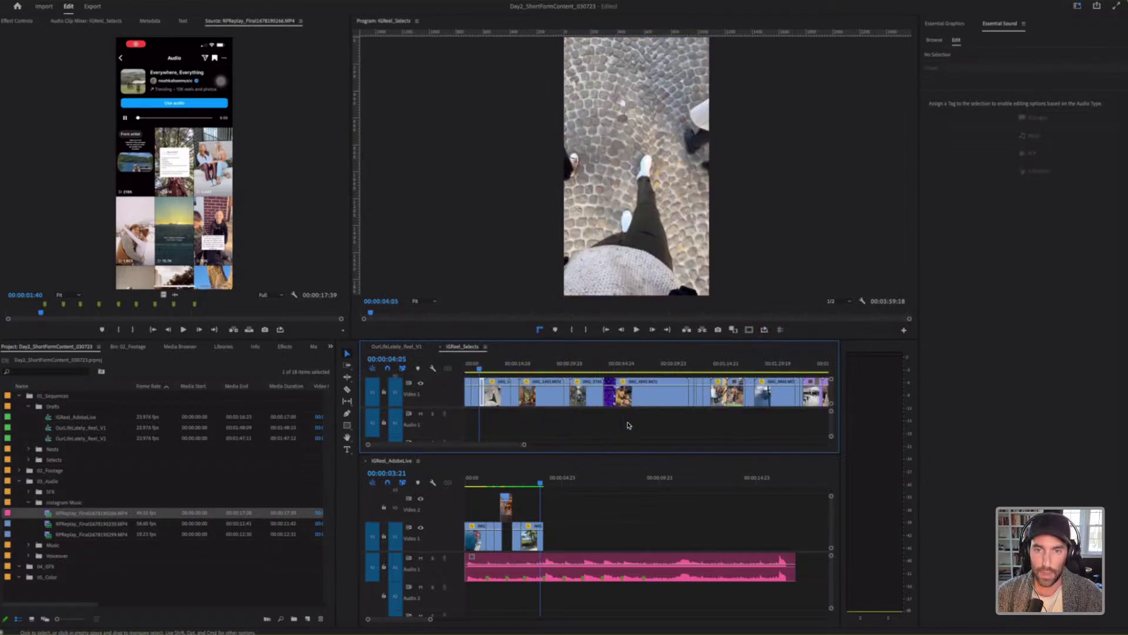
pyautogui.press('Up')
# Step: Step forward through the IGReel_Selects clips, from the cobblestone walk to the dusk canal shot, looking for the next shot
pyautogui.press('Down')
pyautogui.press('Down')
pyautogui.press('Down')
pyautogui.press('Down')
pyautogui.press('Down')
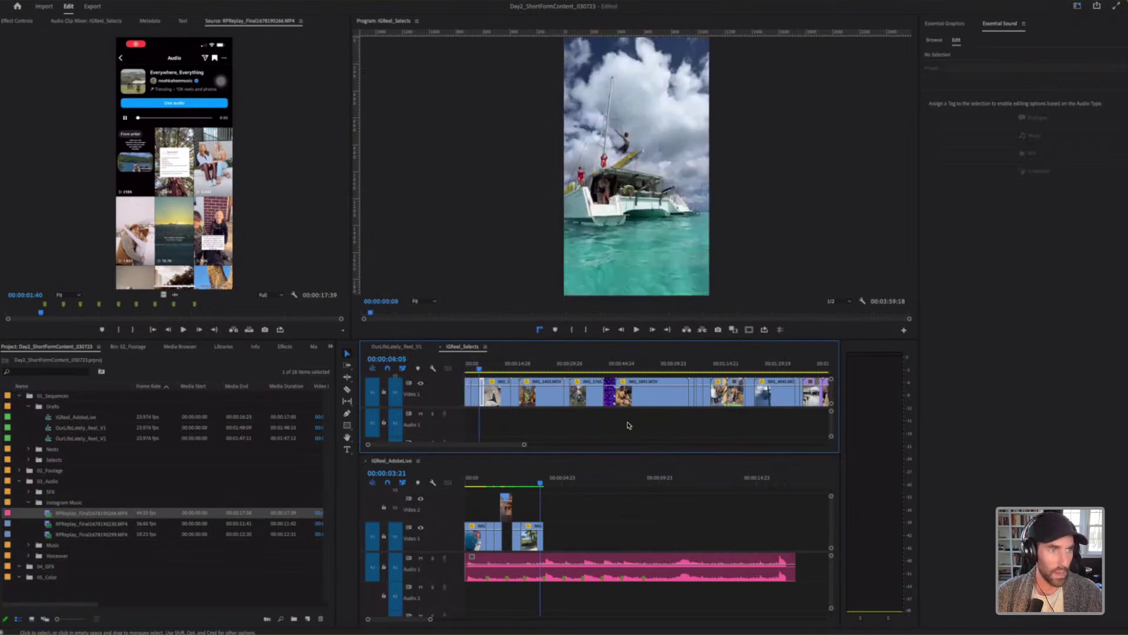
pyautogui.press('Down')
pyautogui.press('Down')
pyautogui.press('Down')
pyautogui.press('Down')
pyautogui.press('Down')
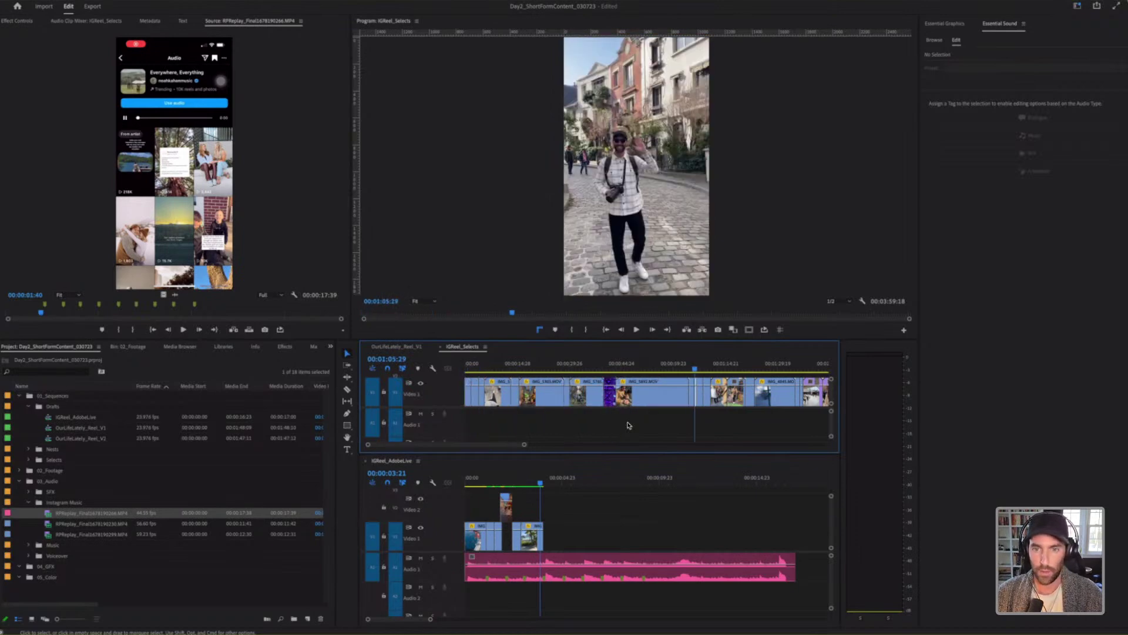
pyautogui.press('Down')
pyautogui.press('Down')
pyautogui.press('Down')
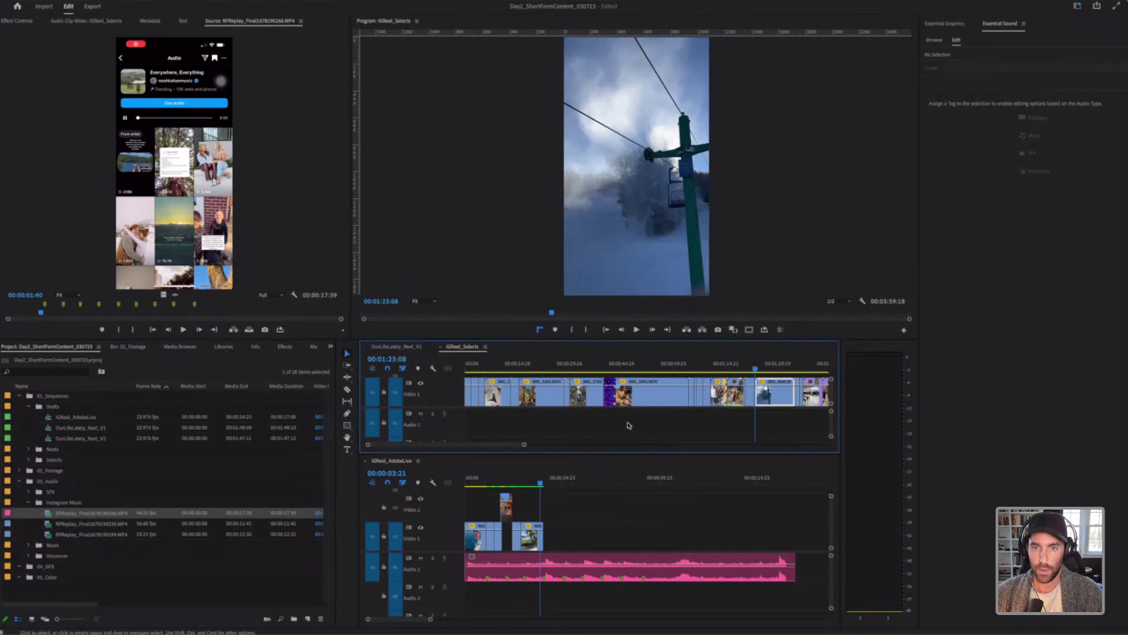
pyautogui.press('Down')
pyautogui.press('Down')
pyautogui.press('Down')
pyautogui.press('Down')
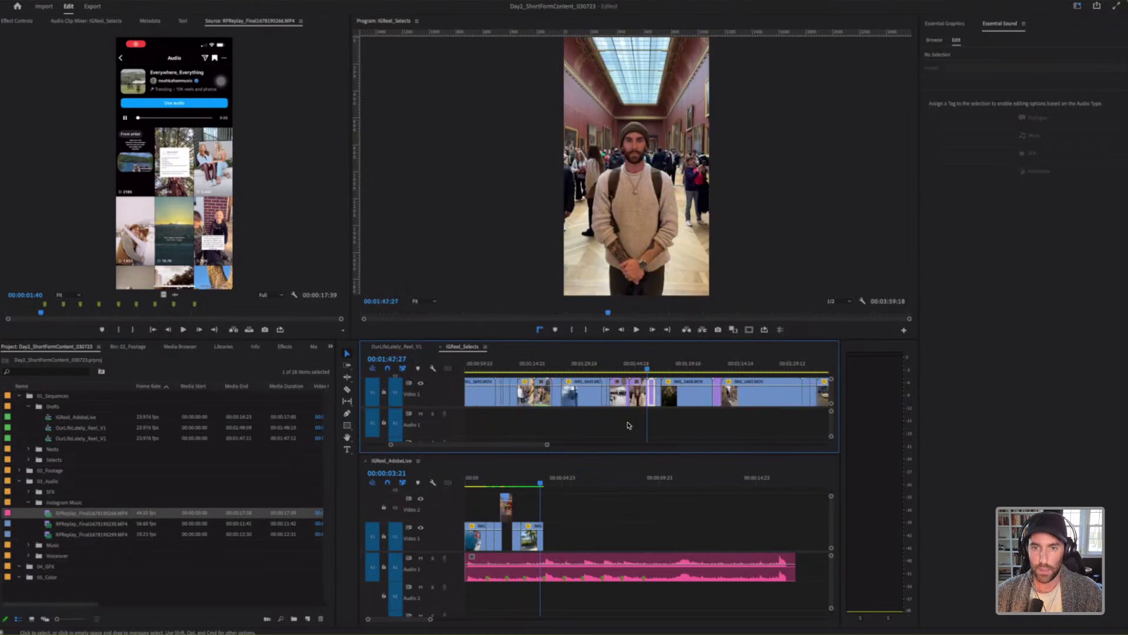
pyautogui.press('Down')
pyautogui.press('Down')
pyautogui.press('Down')
pyautogui.press('Down')
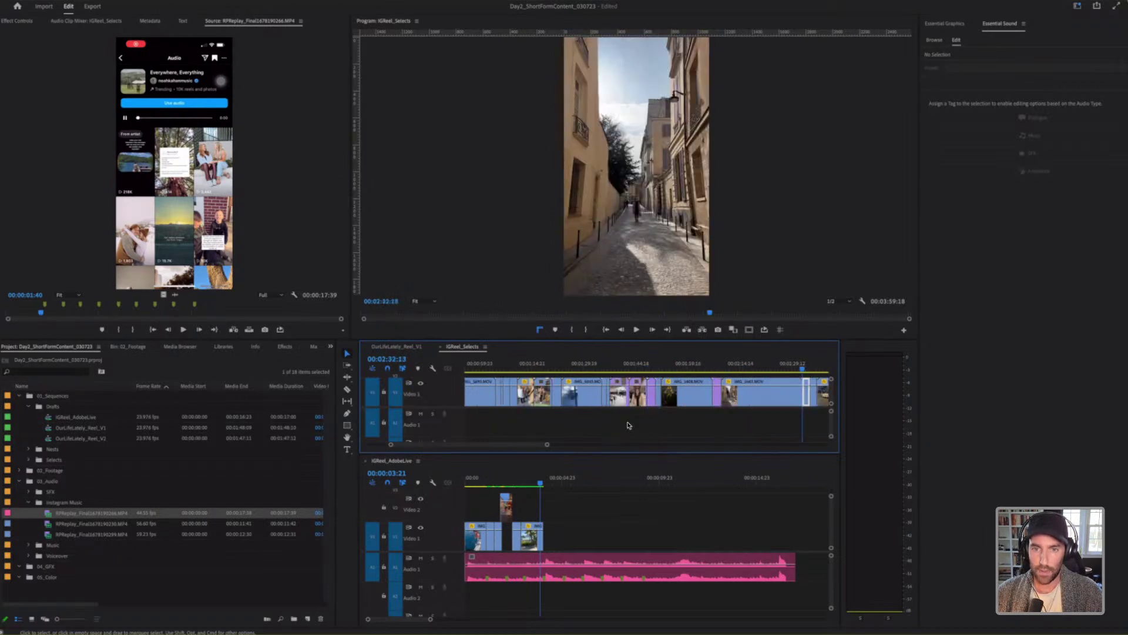
pyautogui.press('Down')
pyautogui.press('Down')
pyautogui.press('Down')
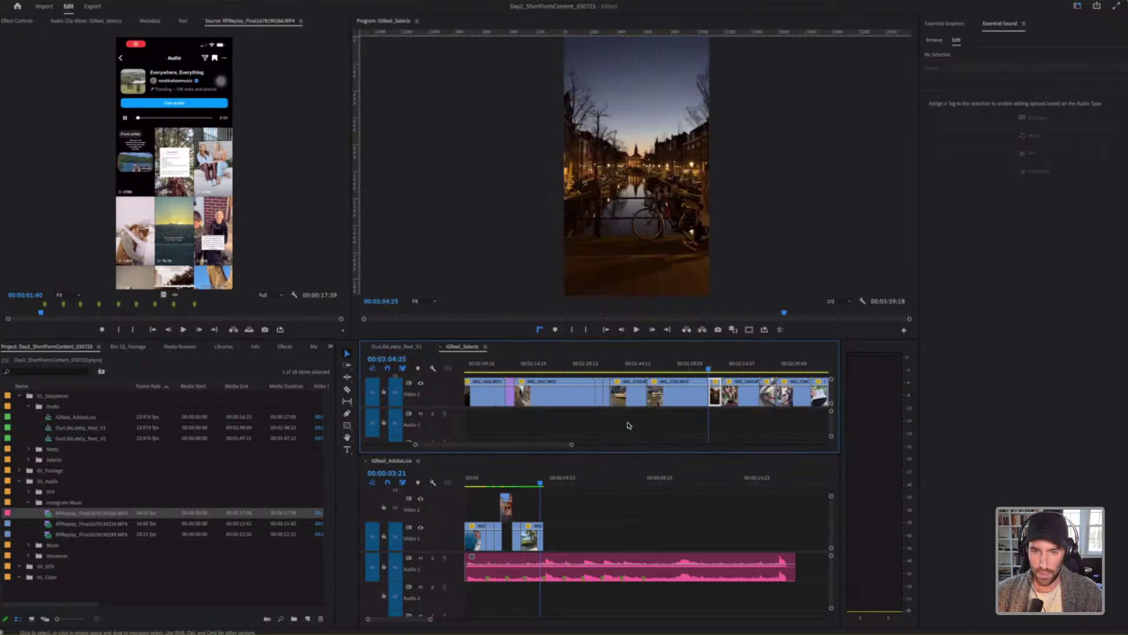
# Step: Shift the palm beach clip later in IGReel_AdobeLive and place the dusk canal clip on Video 2 right after the staircase clip
pyautogui.press('=')
pyautogui.moveTo(574, 518); pyautogui.dragTo(550, 546)
pyautogui.click(560, 513)
pyautogui.press('=')
pyautogui.moveTo(619, 513); pyautogui.dragTo(597, 513)
# Step: Go back to the earlier cuts and play IGReel_AdobeLive through the waving clip into the new canal clip
pyautogui.press('Up')
pyautogui.press('Up')
pyautogui.press('Up')
pyautogui.press('Up')
pyautogui.press('Up')
pyautogui.press('Up')
pyautogui.press('space')
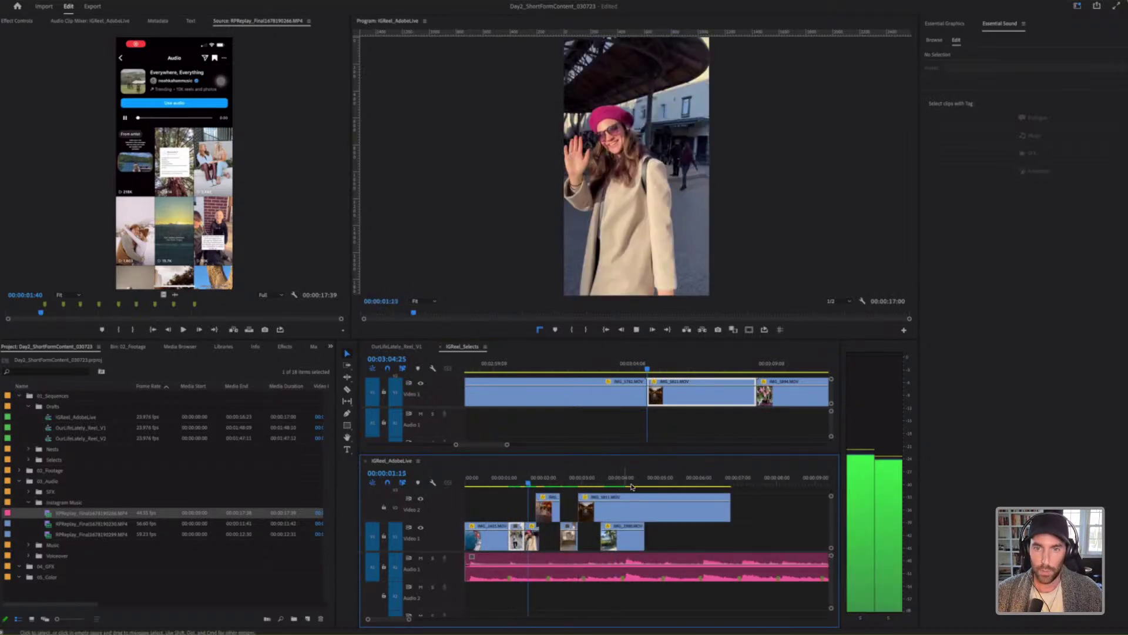
pyautogui.press('space')
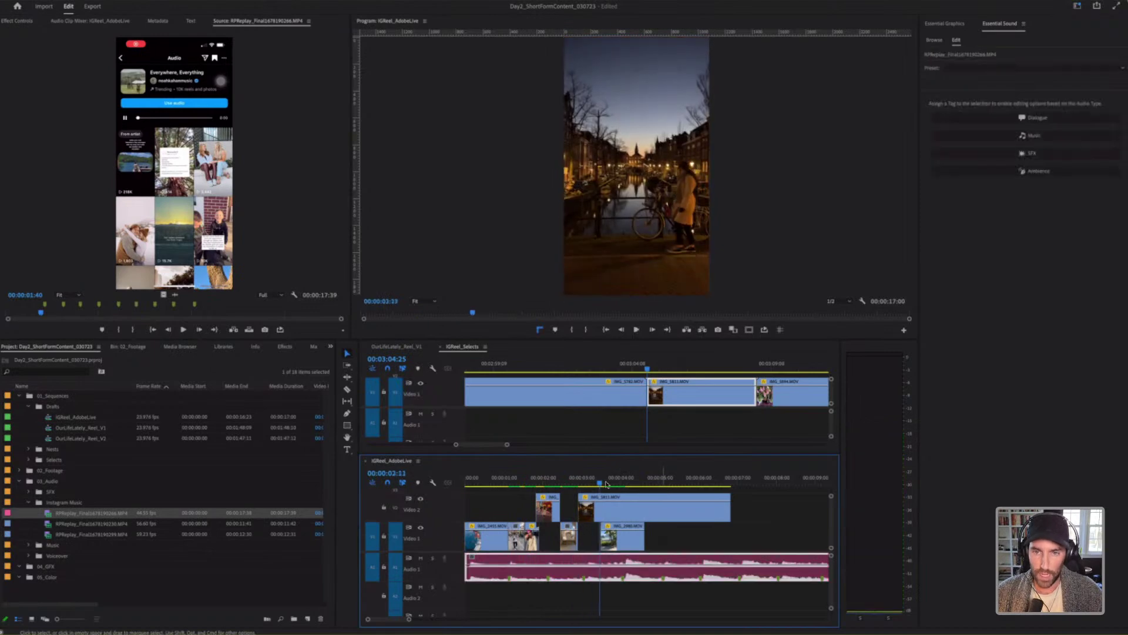
# Step: Split the canal clip at 00:00:03:22, delete the part before the cut and move the remainder back against the staircase clip's end
pyautogui.moveTo(601, 483)
pyautogui.mouseDown()
pyautogui.moveTo(627, 482)
pyautogui.moveTo(617, 482)
pyautogui.mouseUp()
pyautogui.click(648, 513)
pyautogui.press('super+k')
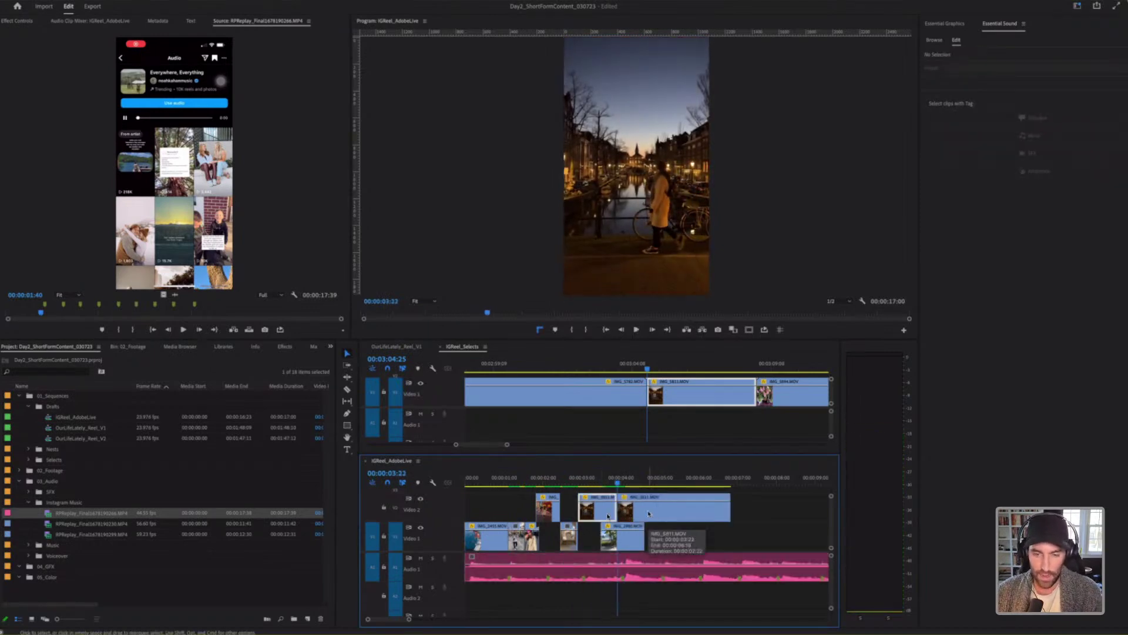
pyautogui.press('Delete')
pyautogui.moveTo(677, 515); pyautogui.dragTo(638, 515)
# Step: Play the new cut, shorten the canal clip and fit it on Video 1 between the staircase and palm beach clips
pyautogui.click(530, 482)
pyautogui.press('space')
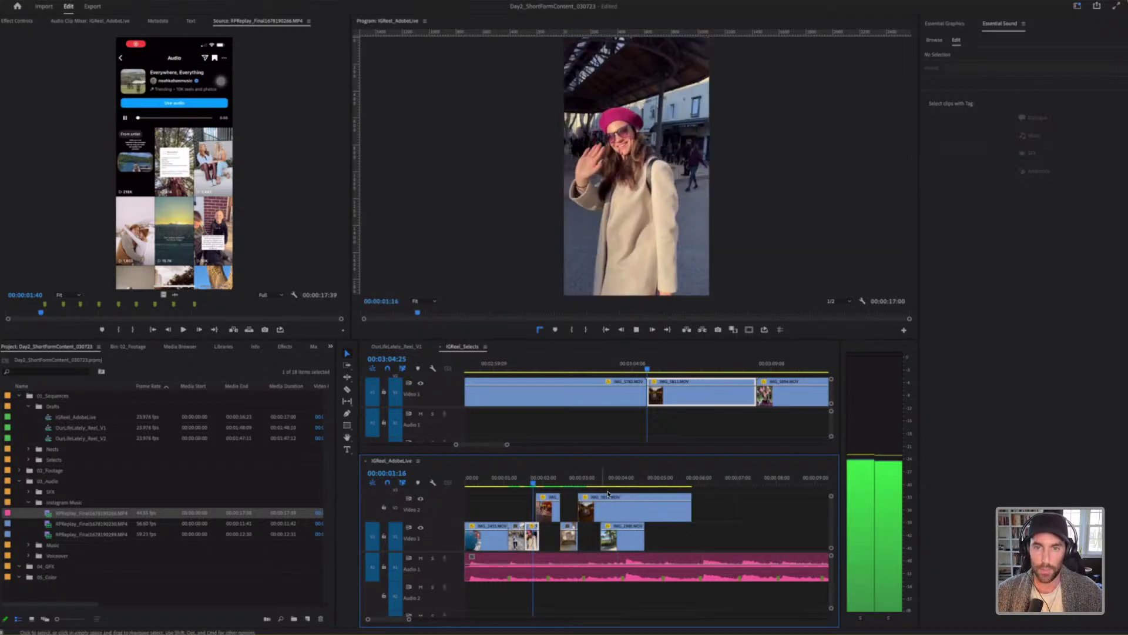
pyautogui.press('space')
pyautogui.moveTo(691, 510); pyautogui.dragTo(603, 525)
pyautogui.click(635, 513)
pyautogui.press('=')
pyautogui.press('=')
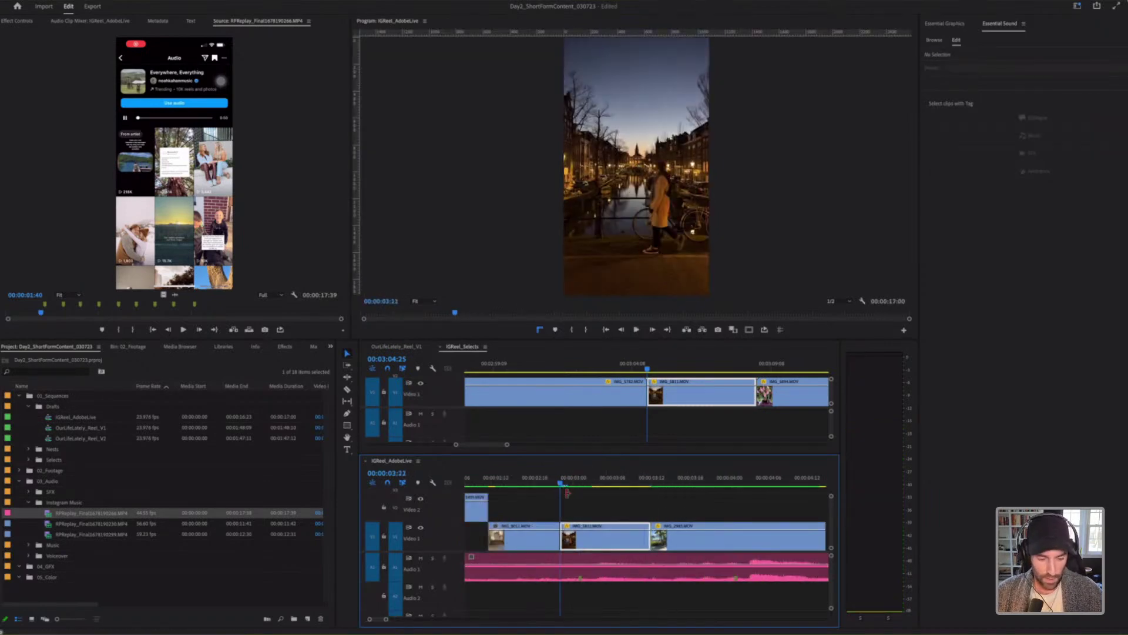
# Step: Play the edit from the waving clip and again from the staircase clip to check the canal clip's timing
pyautogui.press('\\')
pyautogui.click(532, 478)
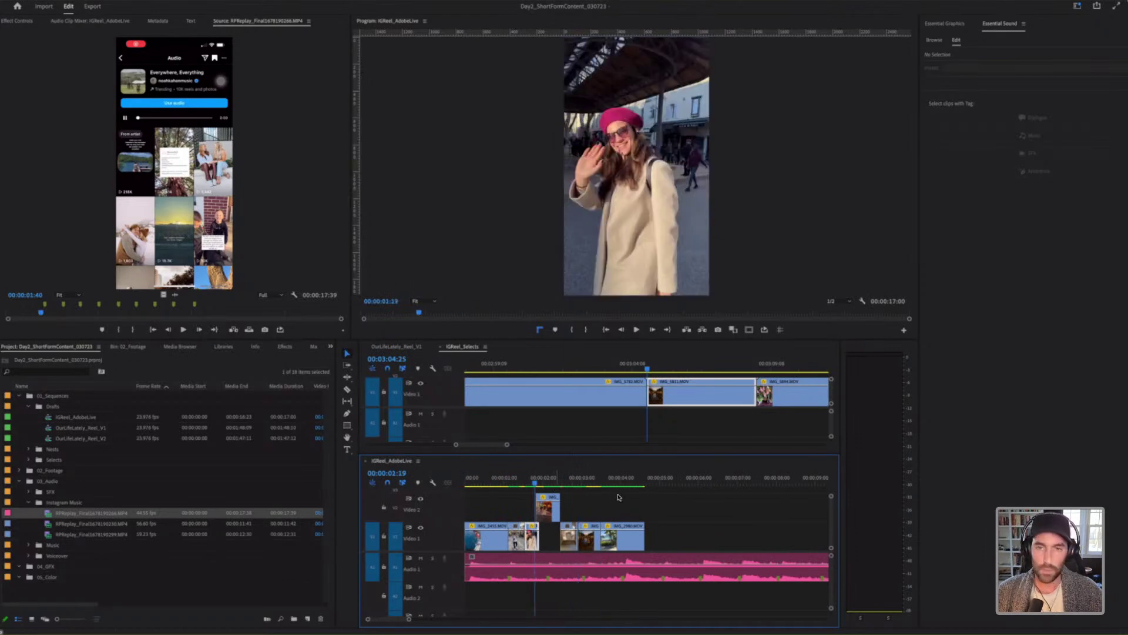
pyautogui.press('space')
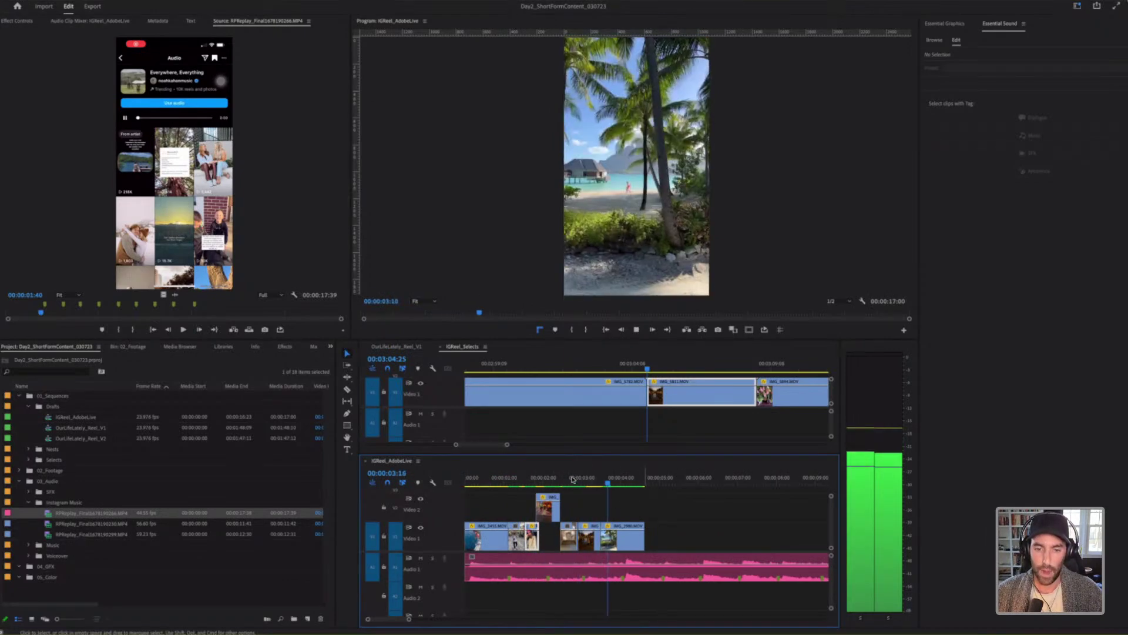
pyautogui.press('space')
pyautogui.press('Up')
pyautogui.press('=')
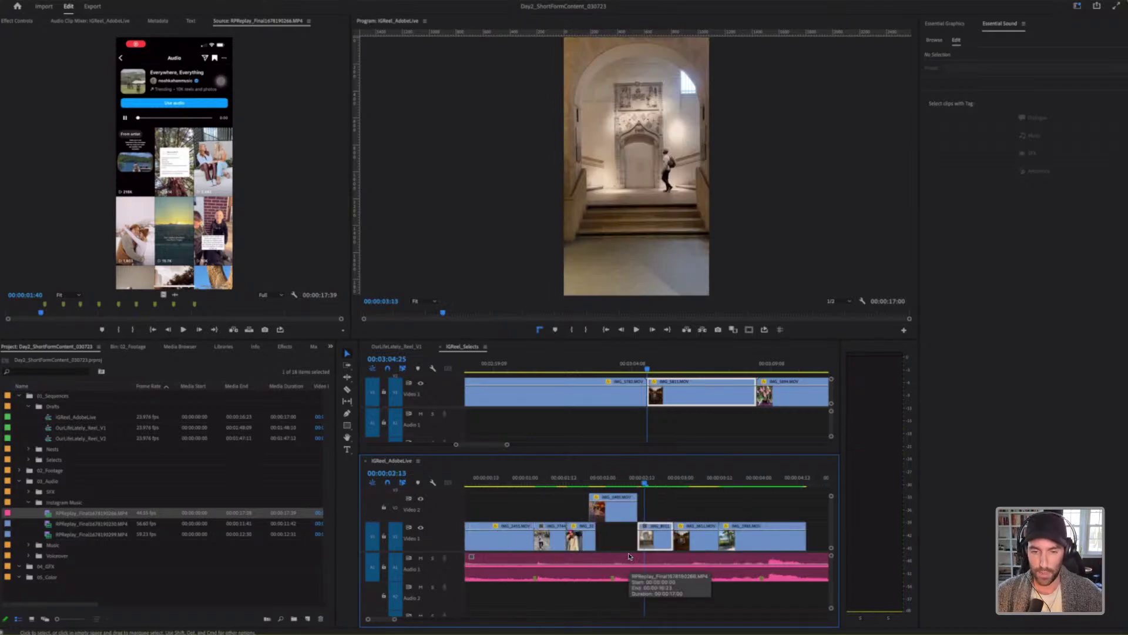
pyautogui.press('space')
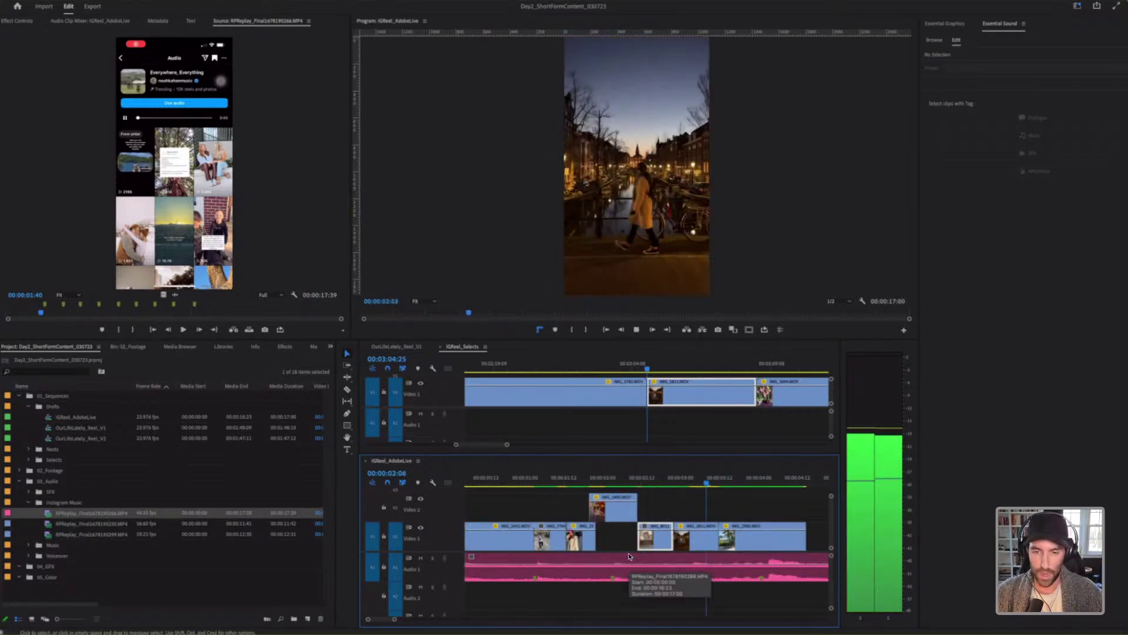
# Step: Try to ripple trim the end of the canal clip to 00:00:03:05
pyautogui.press('Left')
pyautogui.press('Left')
pyautogui.press('Left')
pyautogui.press('Left')
pyautogui.press('Right')
pyautogui.press('Right')
pyautogui.press('Right')
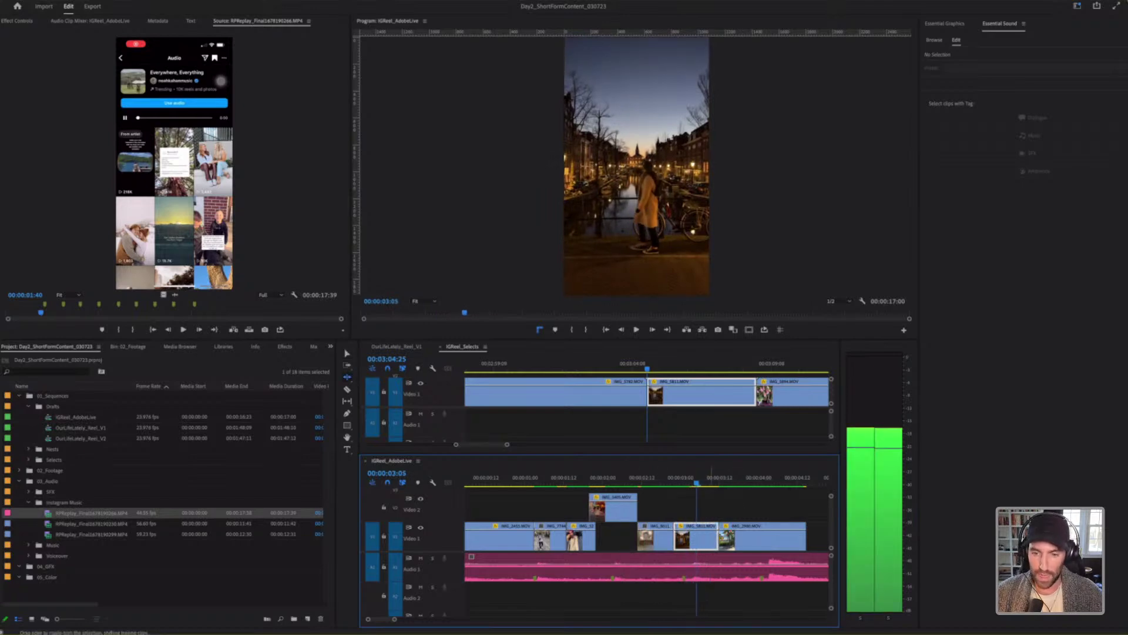
pyautogui.press('w')
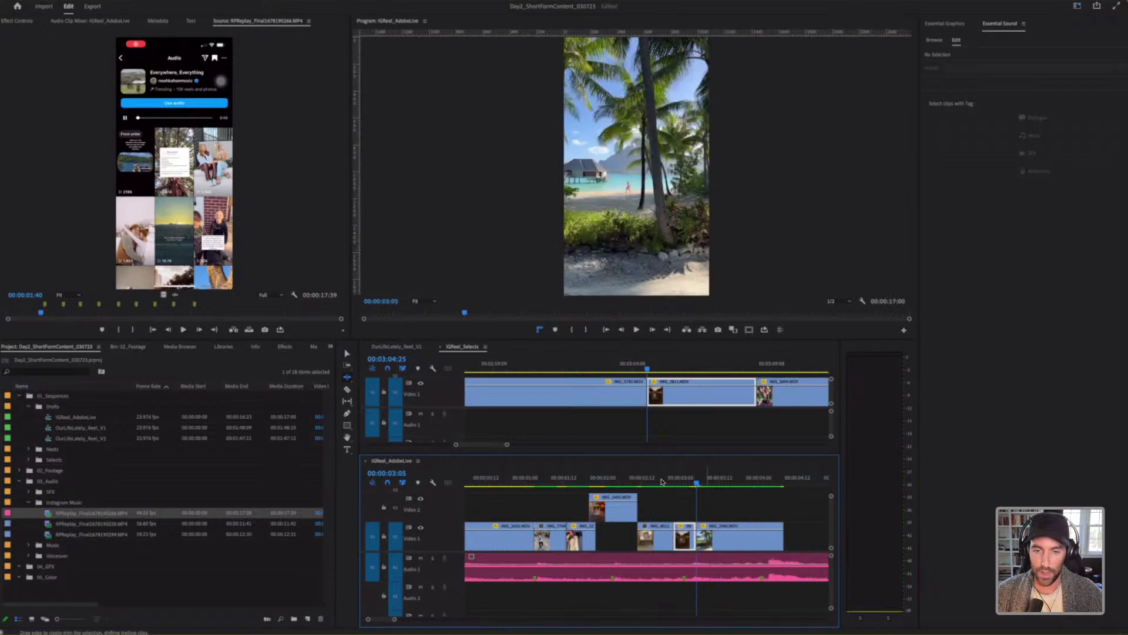
# Step: Play the shortened canal cut and undo the ripple trim
pyautogui.press('space')
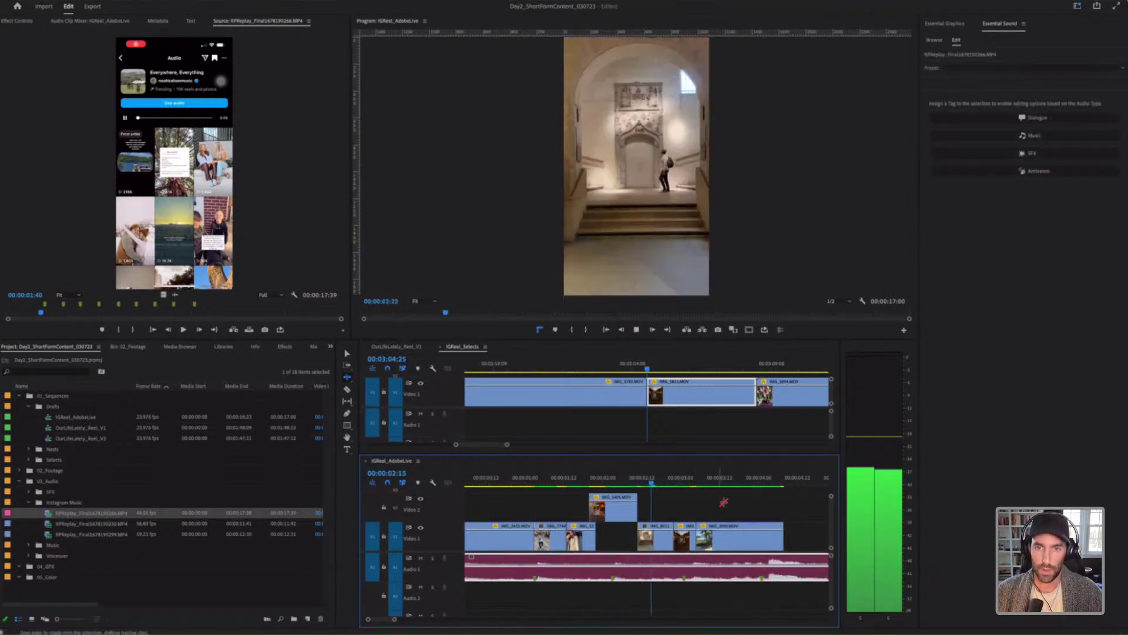
pyautogui.click(639, 481)
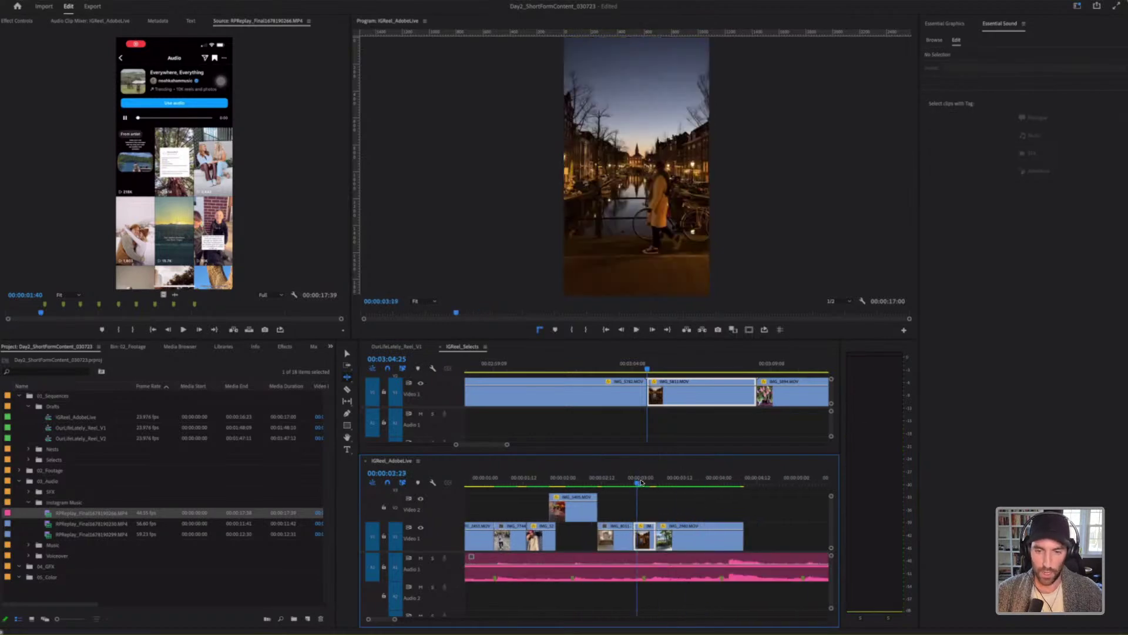
pyautogui.press('super+z')
# Step: Play past the canal clip and roll its cut with the palm beach clip slightly later
pyautogui.press('space')
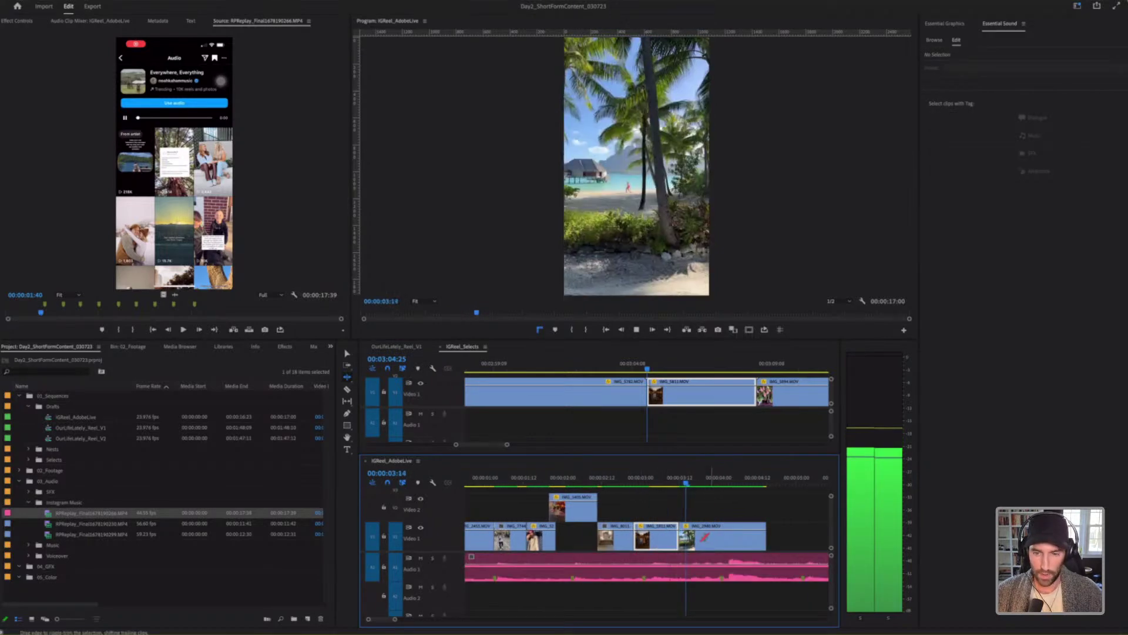
pyautogui.press('space')
pyautogui.click(696, 538)
pyautogui.moveTo(681, 537); pyautogui.dragTo(688, 536)
pyautogui.press('super+z')
# Step: Replay from the staircase clip, trim the palm beach clip's end to 00:00:04:04 and save the project
pyautogui.click(621, 482)
pyautogui.press('space')
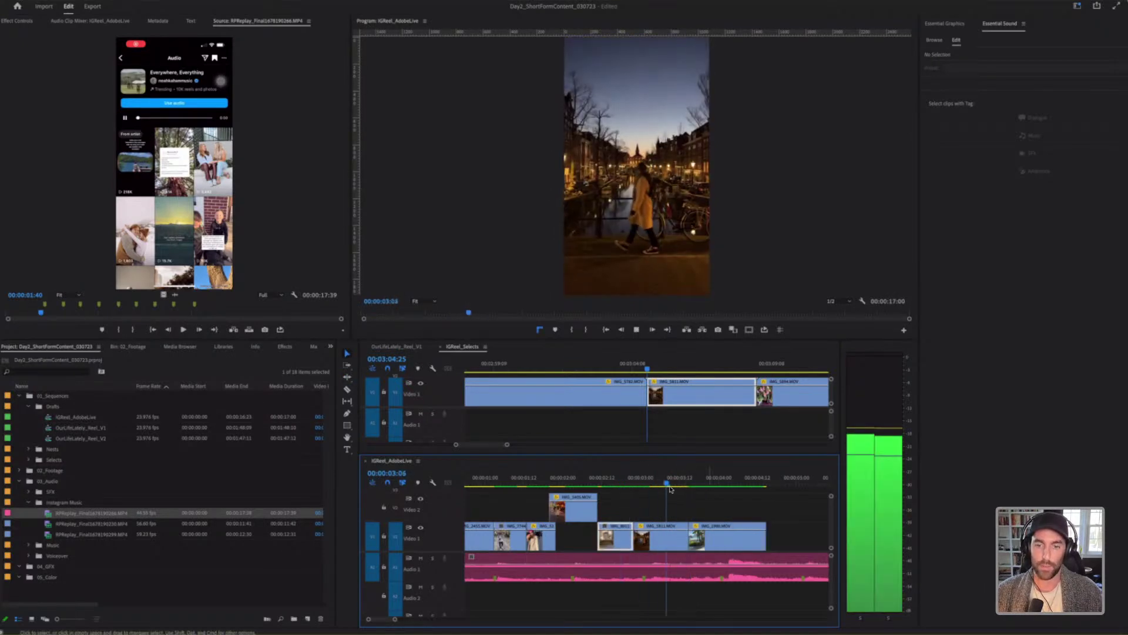
pyautogui.press('space')
pyautogui.click(615, 479)
pyautogui.press('space')
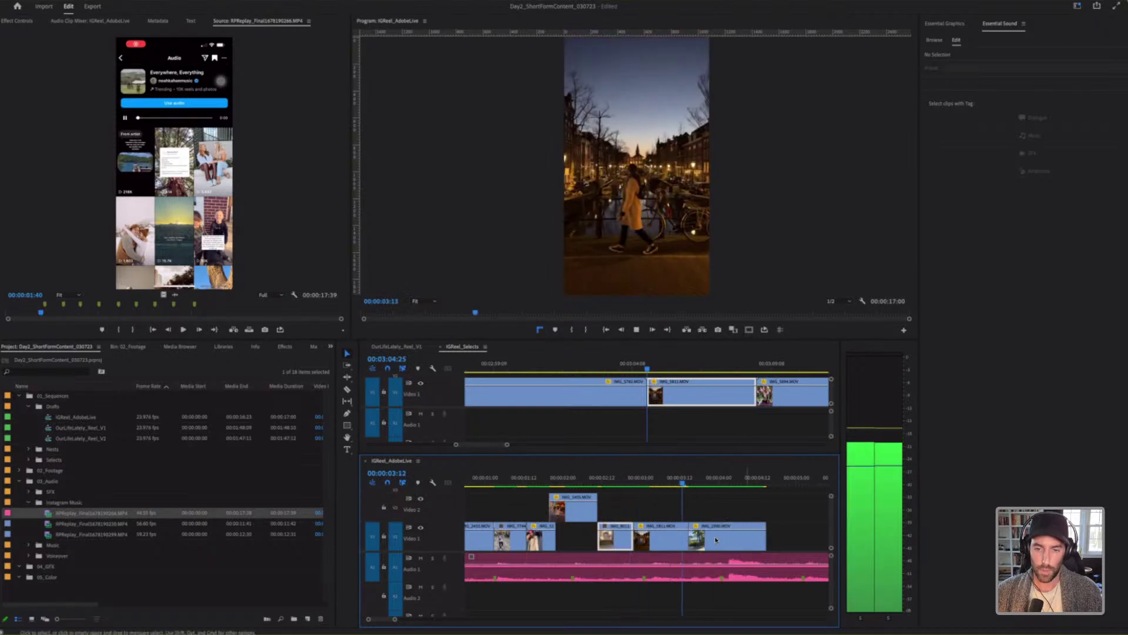
pyautogui.press('space')
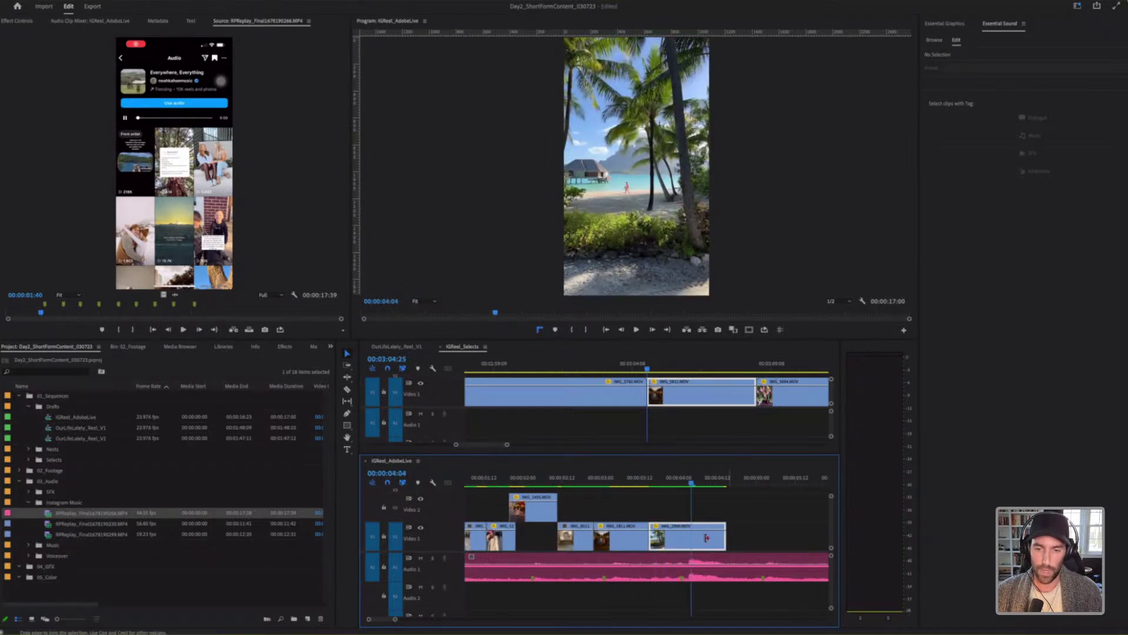
pyautogui.press('\\')
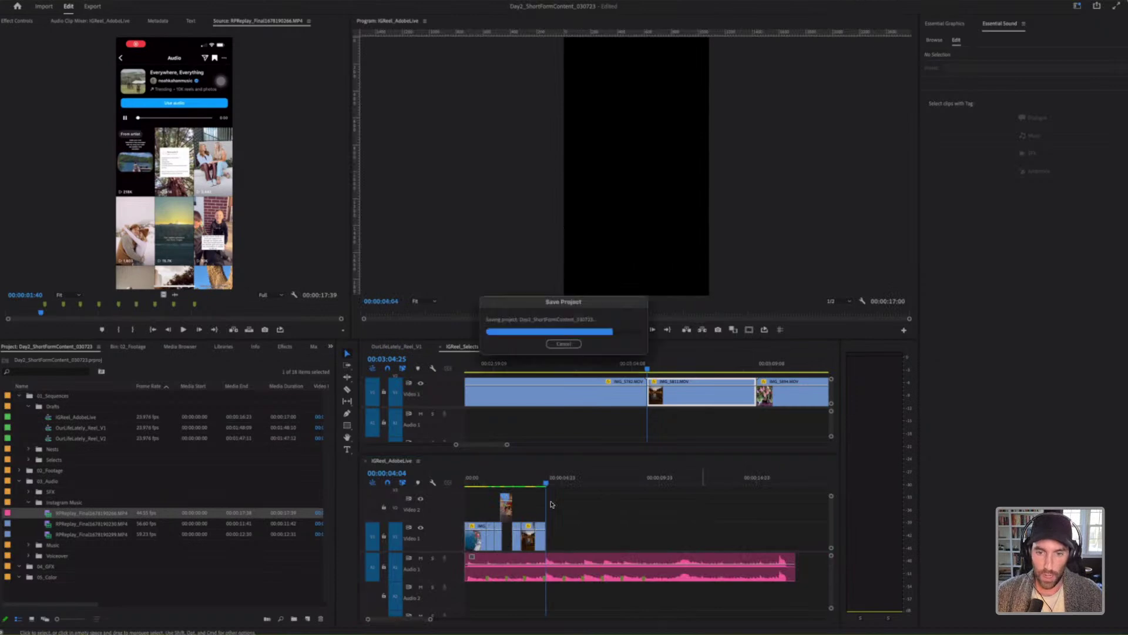
# Step: Scrub through IGReel_Selects, check the catamaran shot in the OurLifeLately_Reel_V1 sequence for reference and return to IGReel_Selects
pyautogui.click(594, 368)
pyautogui.press('-')
pyautogui.press('-')
pyautogui.press('-')
pyautogui.press('-')
pyautogui.moveTo(569, 369)
pyautogui.mouseDown()
pyautogui.moveTo(478, 370)
pyautogui.moveTo(573, 368)
pyautogui.mouseUp()
pyautogui.click(397, 347)
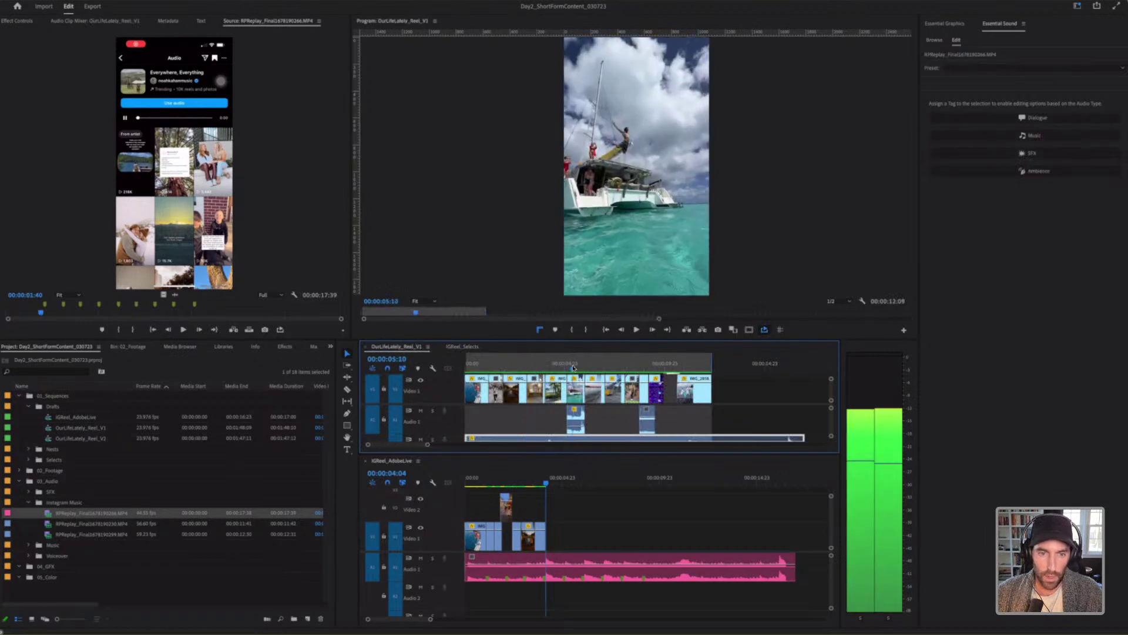
pyautogui.hotkey('shift', '3')
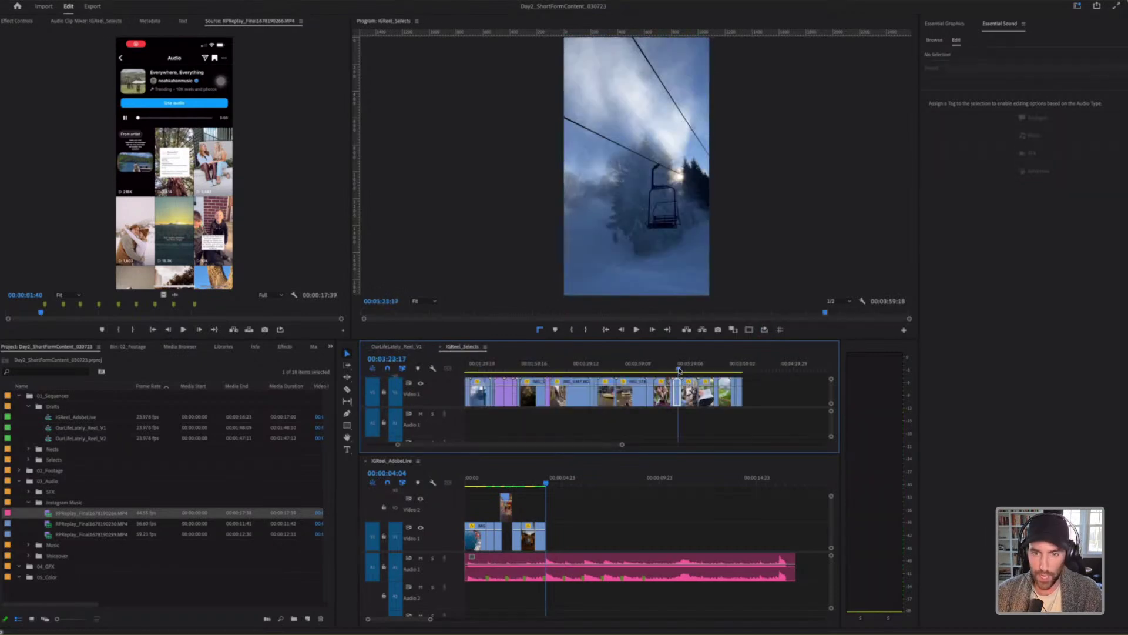
# Step: Step backward through IGReel_Selects from the chairlift clip past the flowers and museum to the yellow tram clip
pyautogui.moveTo(679, 368); pyautogui.dragTo(678, 368)
pyautogui.press('=')
pyautogui.press('=')
pyautogui.press('Up')
pyautogui.press('Up')
pyautogui.press('Up')
pyautogui.press('Up')
pyautogui.press('Up')
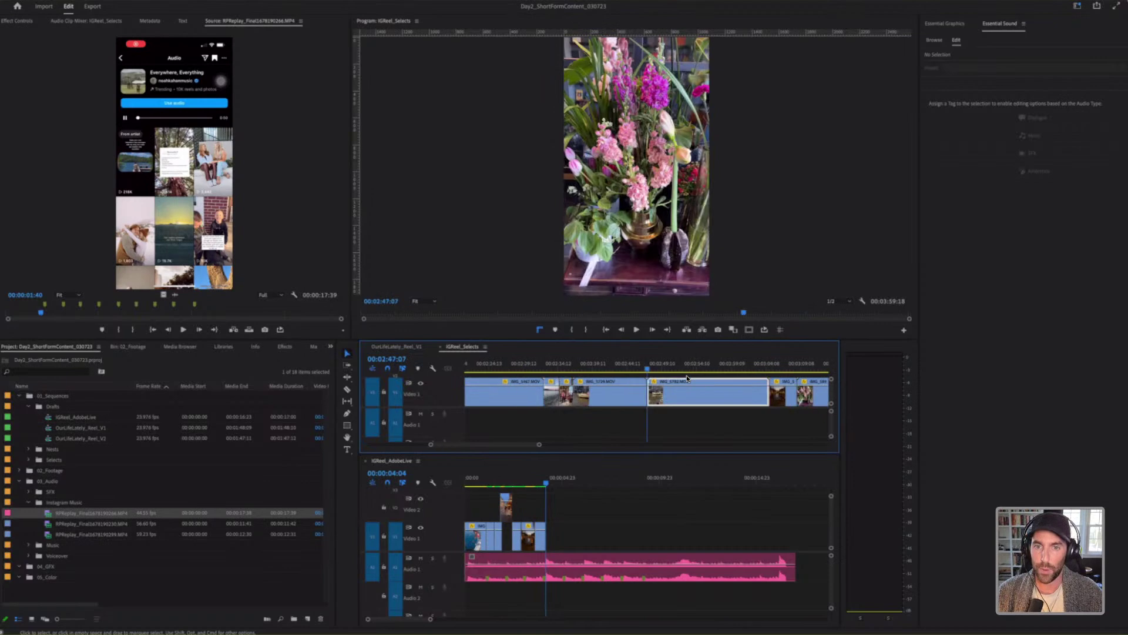
pyautogui.press('Up')
pyautogui.press('Up')
pyautogui.press('Up')
pyautogui.press('Up')
pyautogui.press('Up')
pyautogui.press('Up')
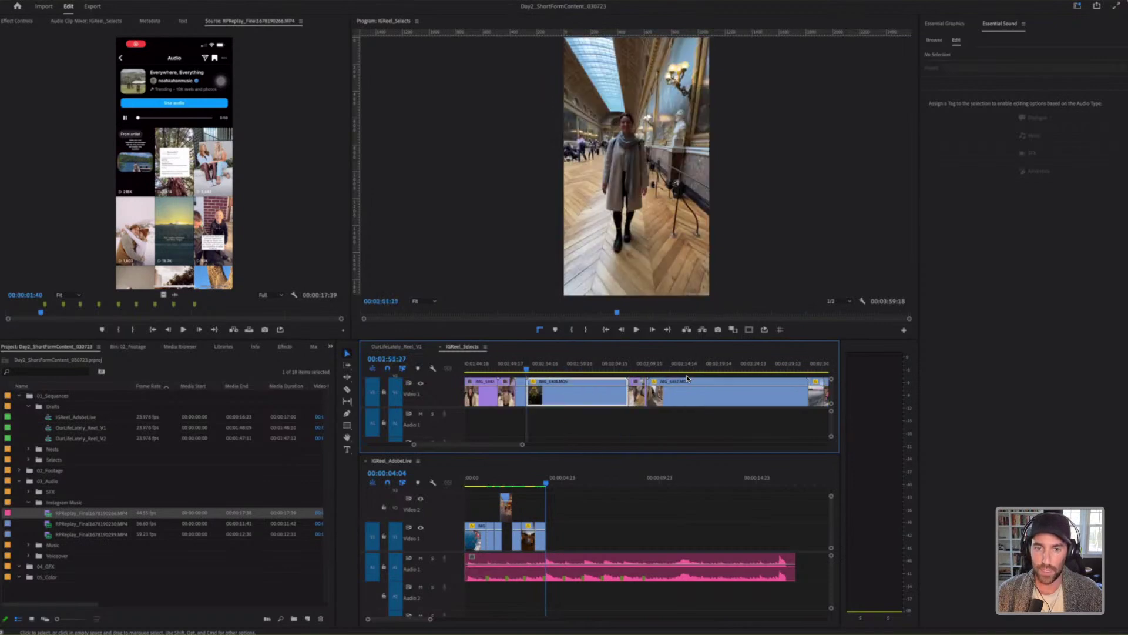
pyautogui.press('Up')
pyautogui.press('Up')
pyautogui.press('Up')
pyautogui.press('Up')
pyautogui.press('Up')
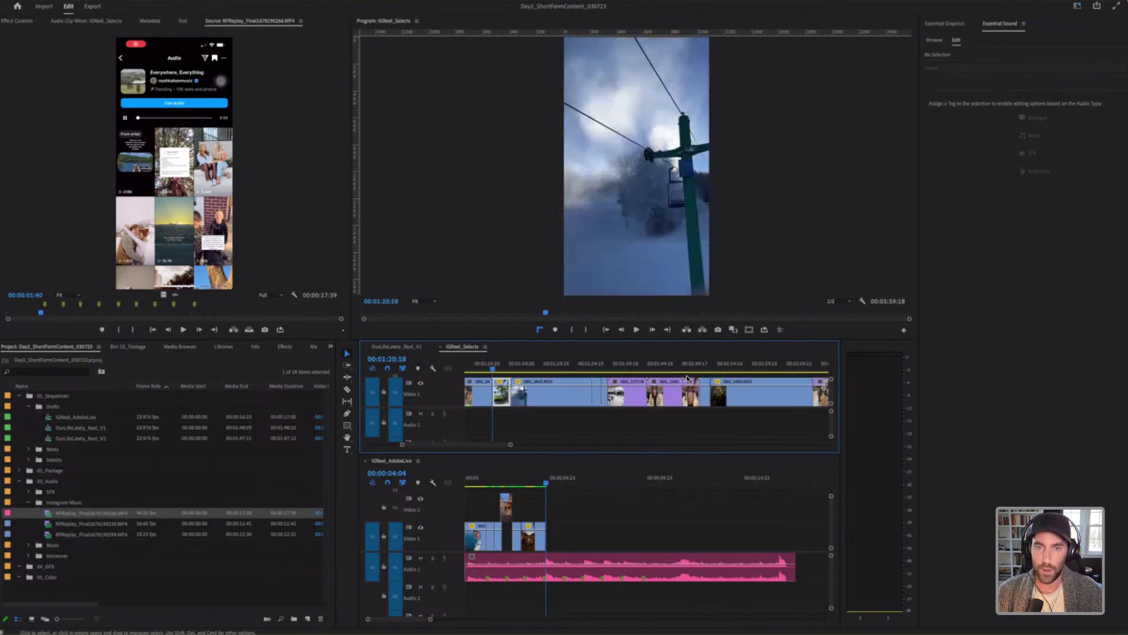
pyautogui.press('Up')
pyautogui.press('Up')
pyautogui.press('Up')
pyautogui.press('Up')
pyautogui.press('Up')
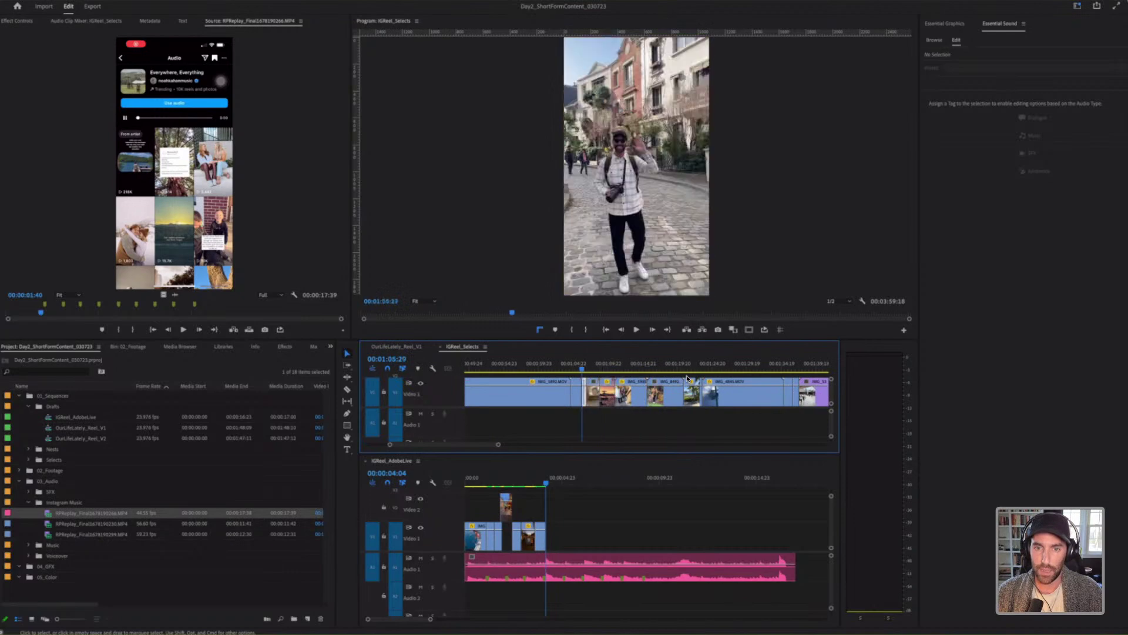
pyautogui.press('Up')
pyautogui.press('Up')
pyautogui.press('Up')
pyautogui.press('Up')
pyautogui.press('Up')
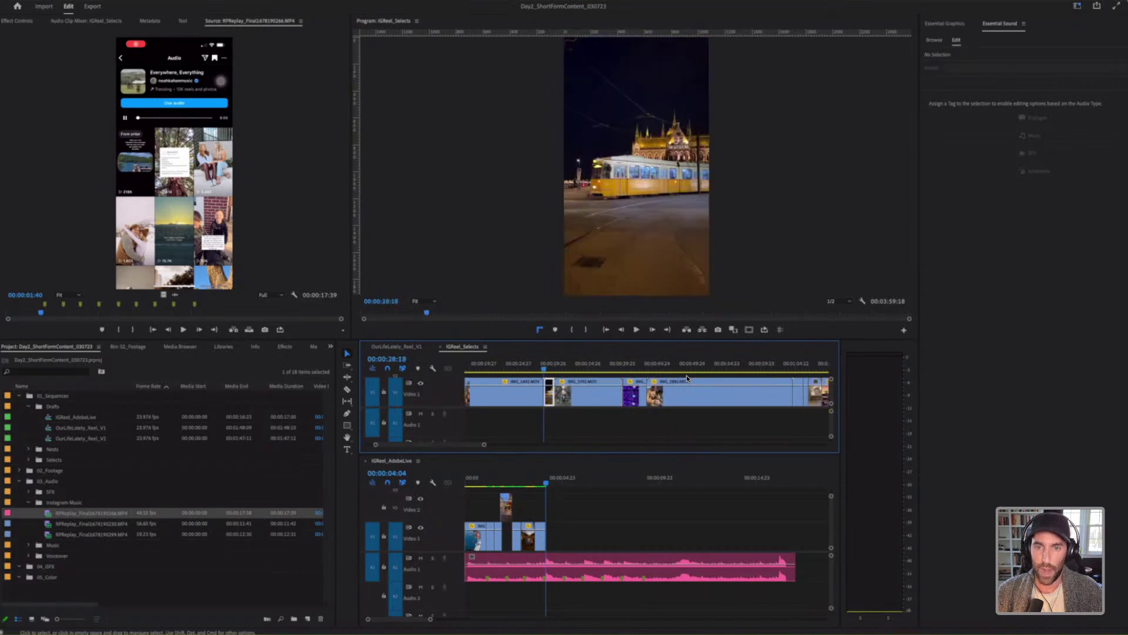
# Step: Locate the catamaran clip at 00:00:04:05 in IGReel_Selects and add it to IGReel_AdobeLive after the palm beach clip
pyautogui.press('Up')
pyautogui.press('Down')
pyautogui.press('=')
pyautogui.press('=')
pyautogui.press('=')
pyautogui.press('=')
pyautogui.moveTo(668, 410); pyautogui.dragTo(569, 512)
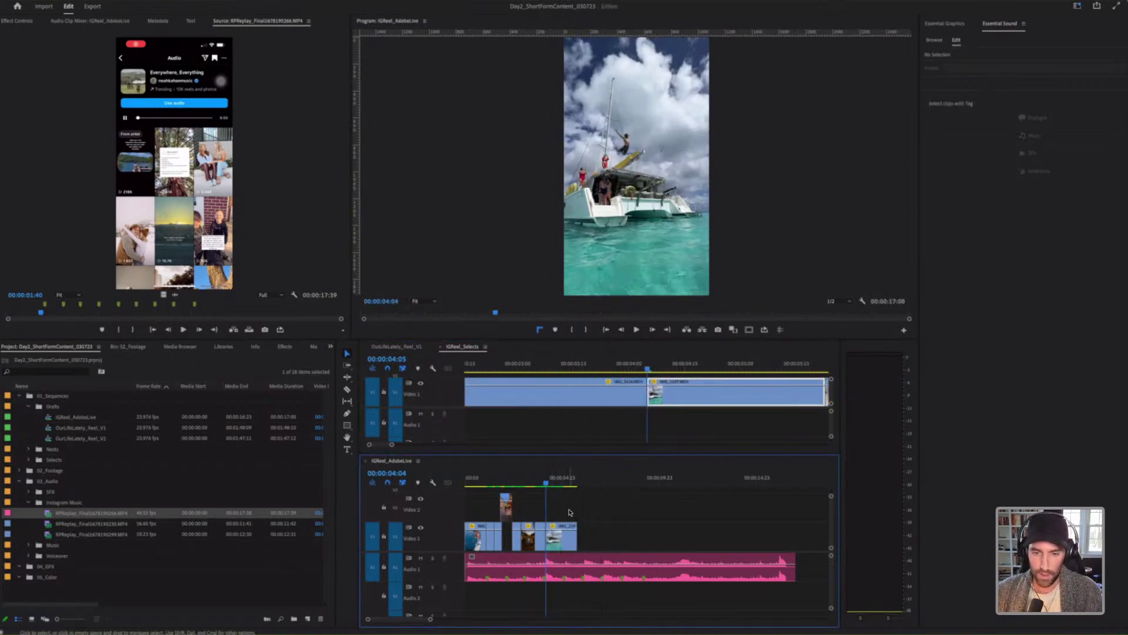
# Step: Play from the palm beach clip to the next beat and trim the catamaran clip's end to 00:00:05:07
pyautogui.press('=')
pyautogui.press('=')
pyautogui.press('=')
pyautogui.click(626, 483)
pyautogui.press('space')
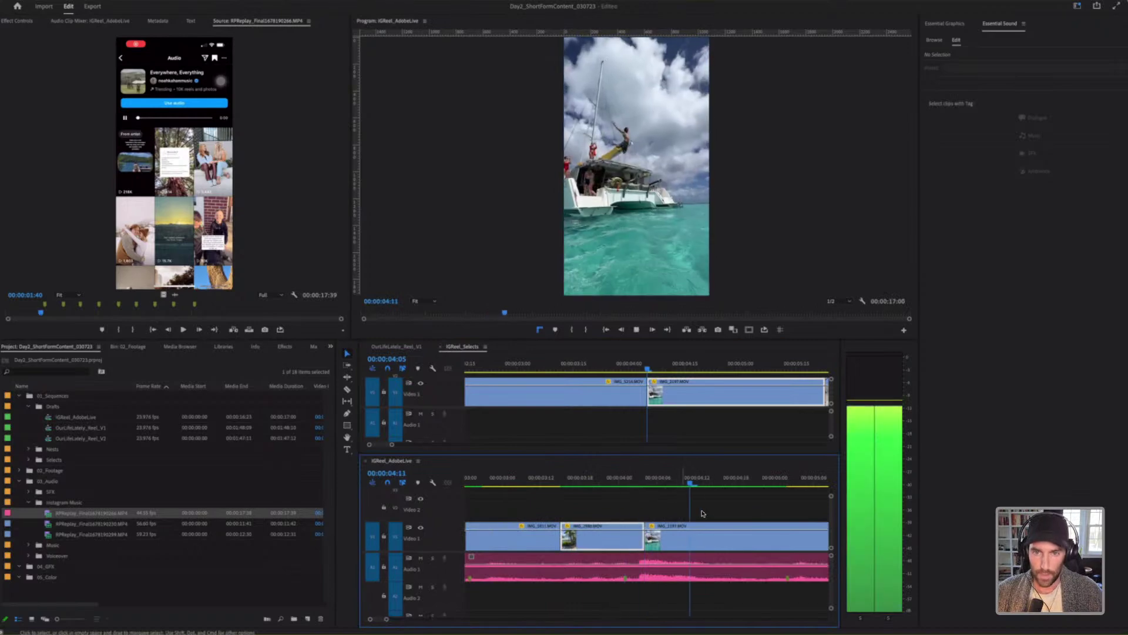
pyautogui.press('space')
pyautogui.press('-')
pyautogui.press('-')
pyautogui.press('space')
pyautogui.moveTo(692, 538); pyautogui.dragTo(671, 535)
pyautogui.click(715, 530)
pyautogui.press('-')
pyautogui.press('-')
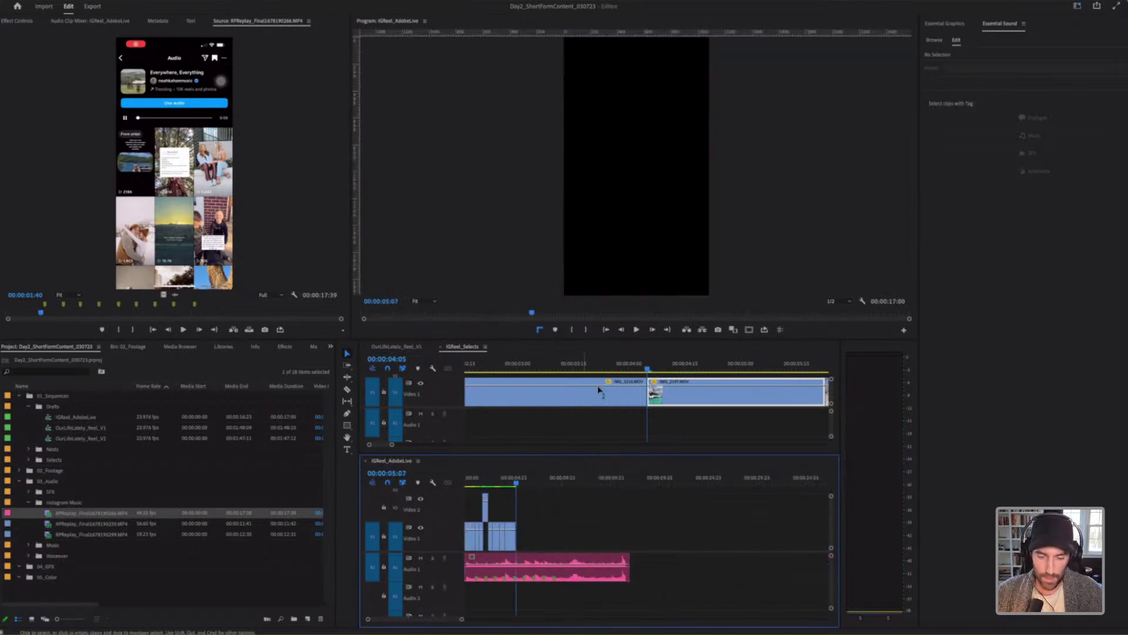
# Step: Skim IGReel_Selects across the cobbled street and night tram clips, return to the catamaran clip and play forward to the castle clip
pyautogui.click(602, 365)
pyautogui.press('-')
pyautogui.press('-')
pyautogui.press('-')
pyautogui.click(598, 366)
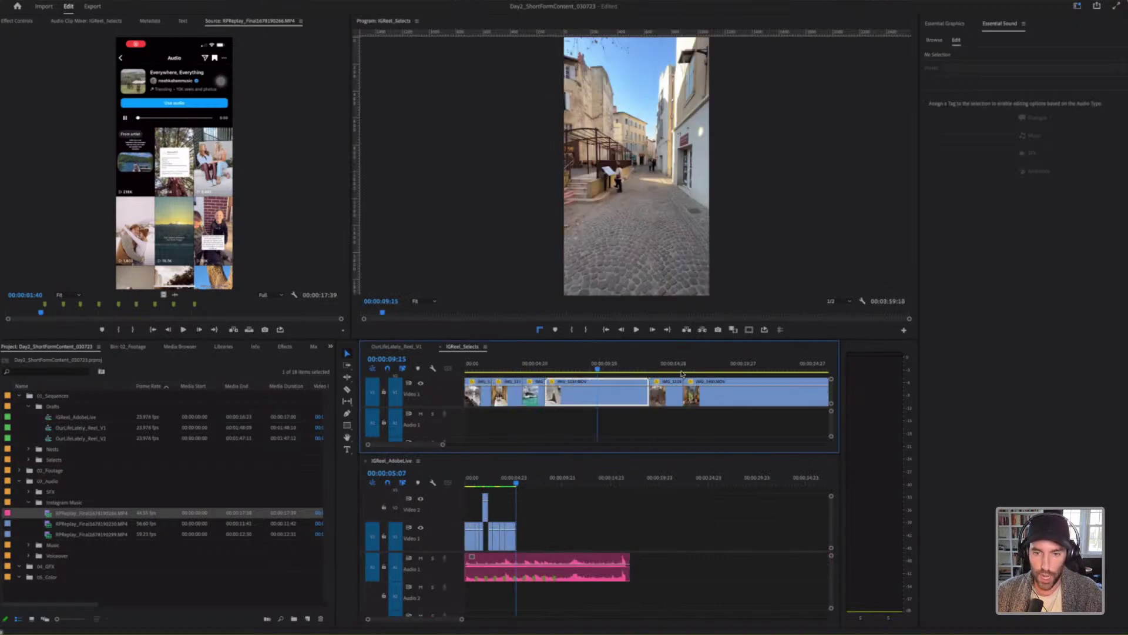
pyautogui.click(668, 365)
pyautogui.press('-')
pyautogui.press('Down')
pyautogui.press('Down')
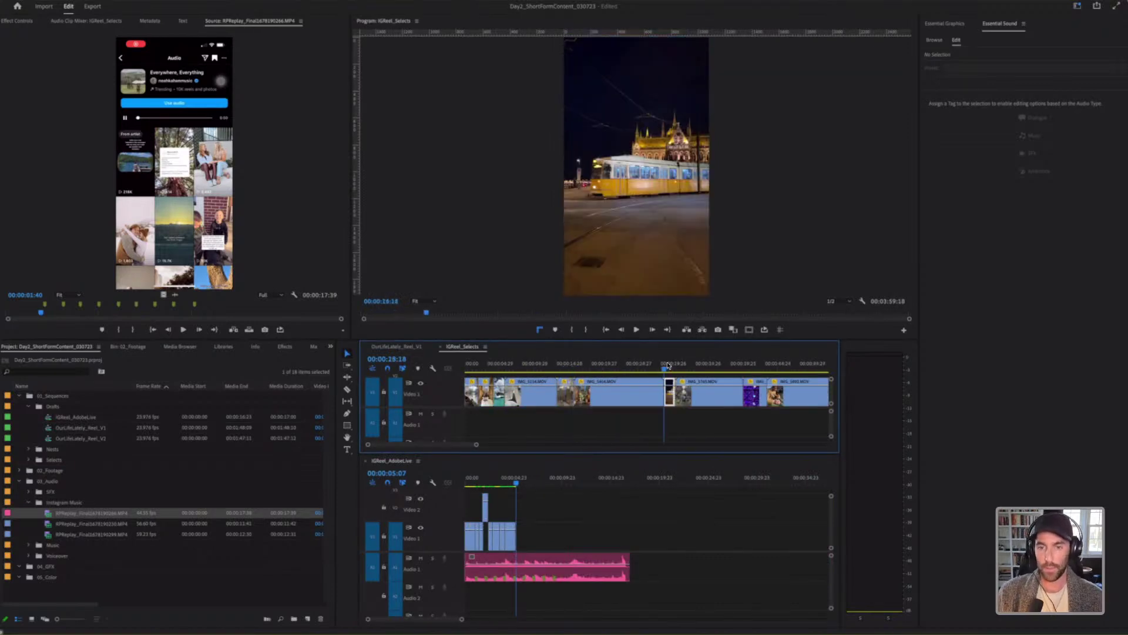
pyautogui.press('Up')
pyautogui.press('Up')
pyautogui.press('Up')
pyautogui.press('Up')
pyautogui.press('Up')
pyautogui.press('Up')
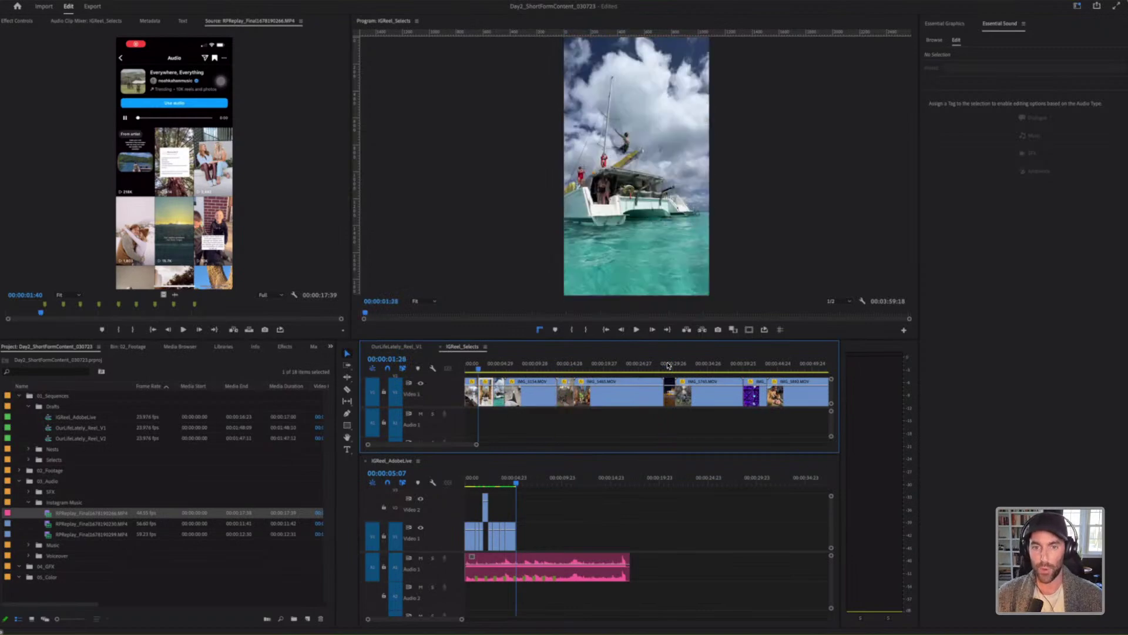
pyautogui.press('l')
pyautogui.press('l')
pyautogui.press('l')
pyautogui.press('l')
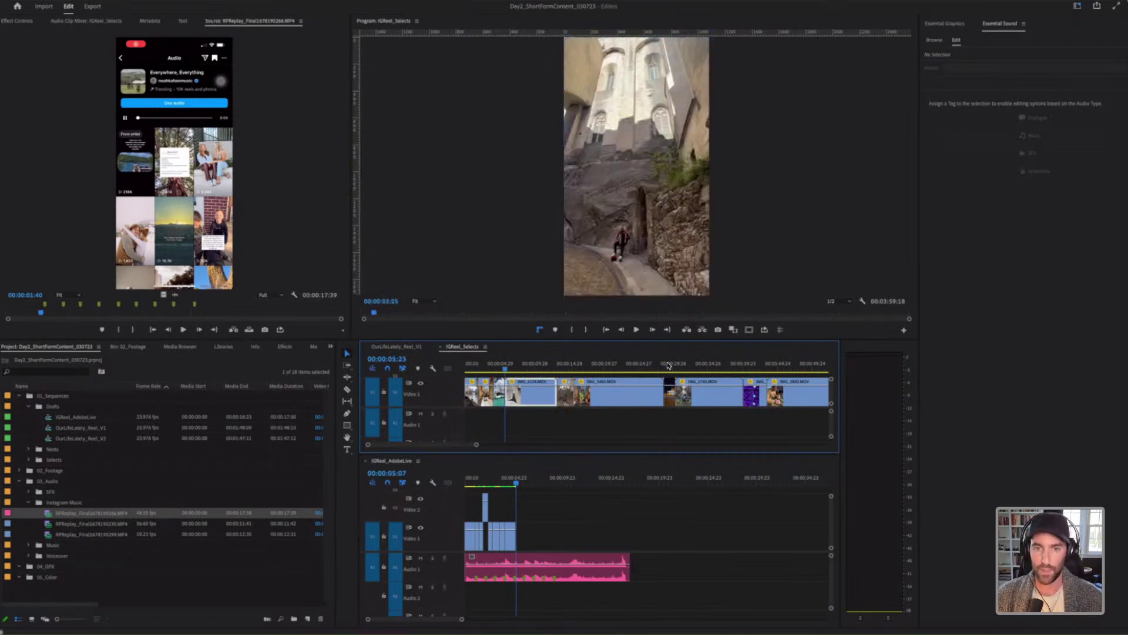
# Step: Locate the yellow tram on the green bridge at 00:03:43:09 in IGReel_Selects, add it to IGReel_AdobeLive after the catamaran clip, and save
pyautogui.press('k')
pyautogui.press('Up')
pyautogui.press('Up')
pyautogui.press('Up')
pyautogui.press('Up')
pyautogui.press('Down')
pyautogui.press('Down')
pyautogui.press('Down')
pyautogui.press('Down')
pyautogui.press('Down')
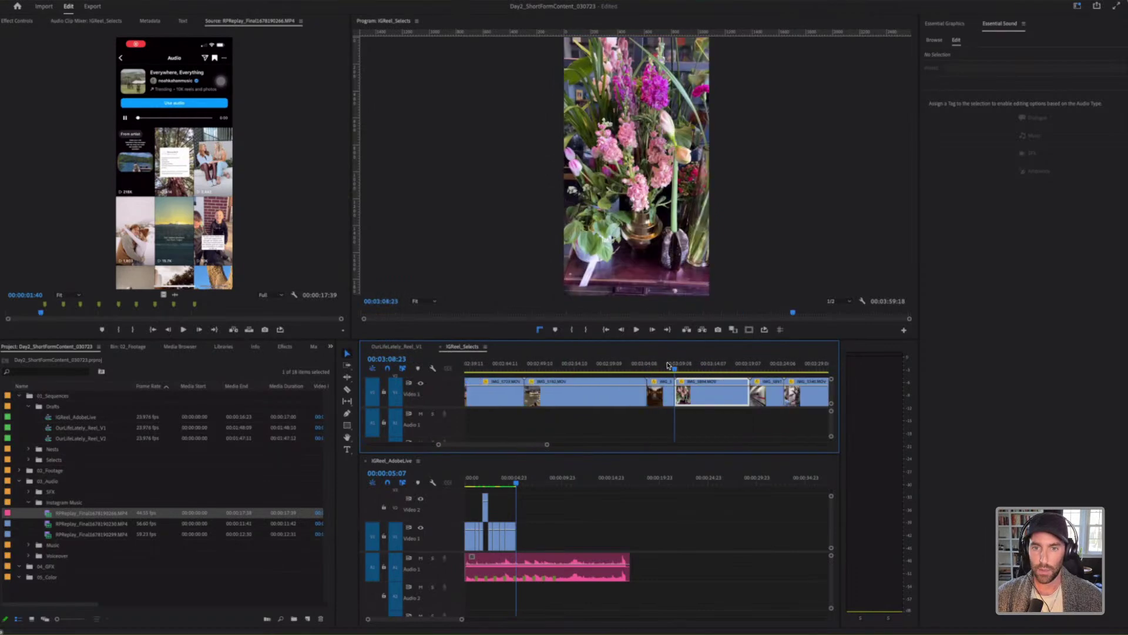
pyautogui.press('Down')
pyautogui.press('Down')
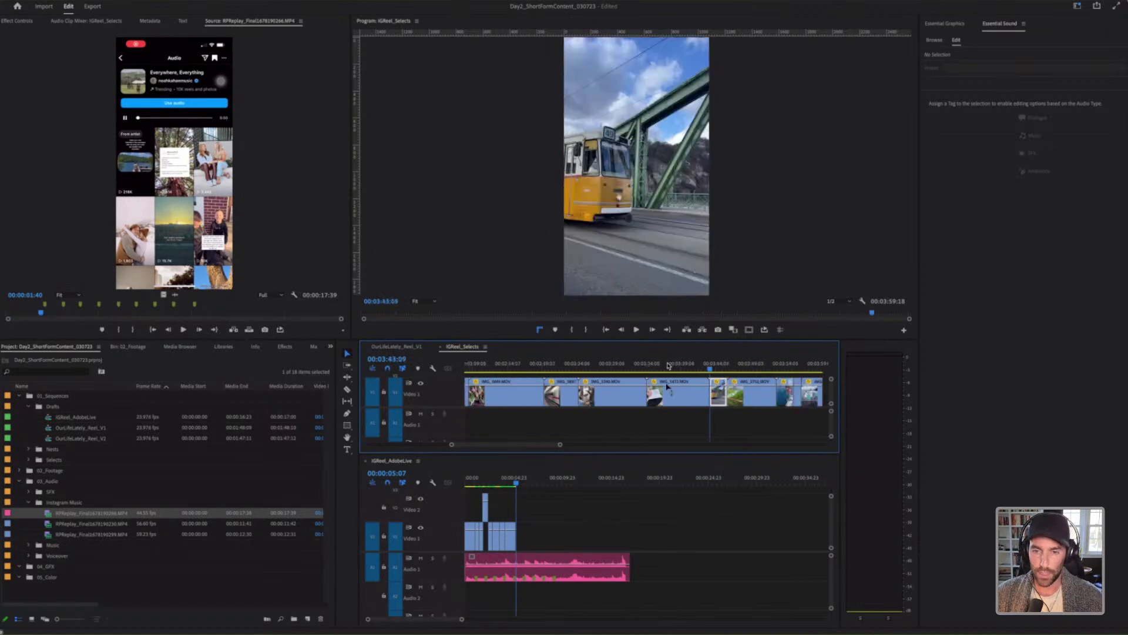
pyautogui.moveTo(611, 501); pyautogui.dragTo(531, 538)
pyautogui.press('super+s')
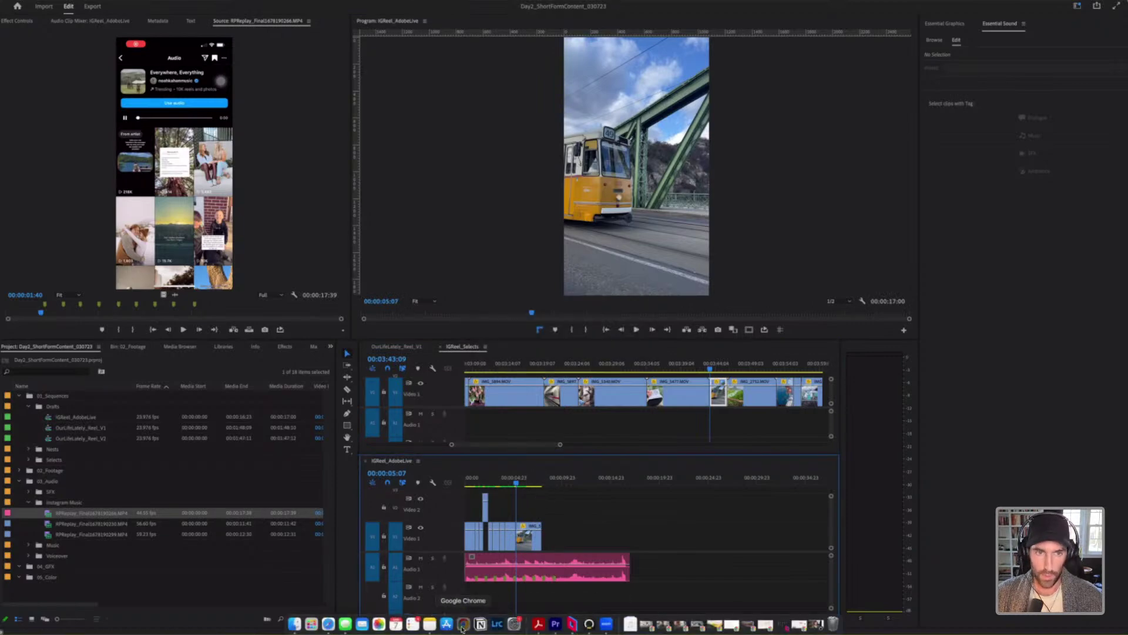
pyautogui.click(462, 624)
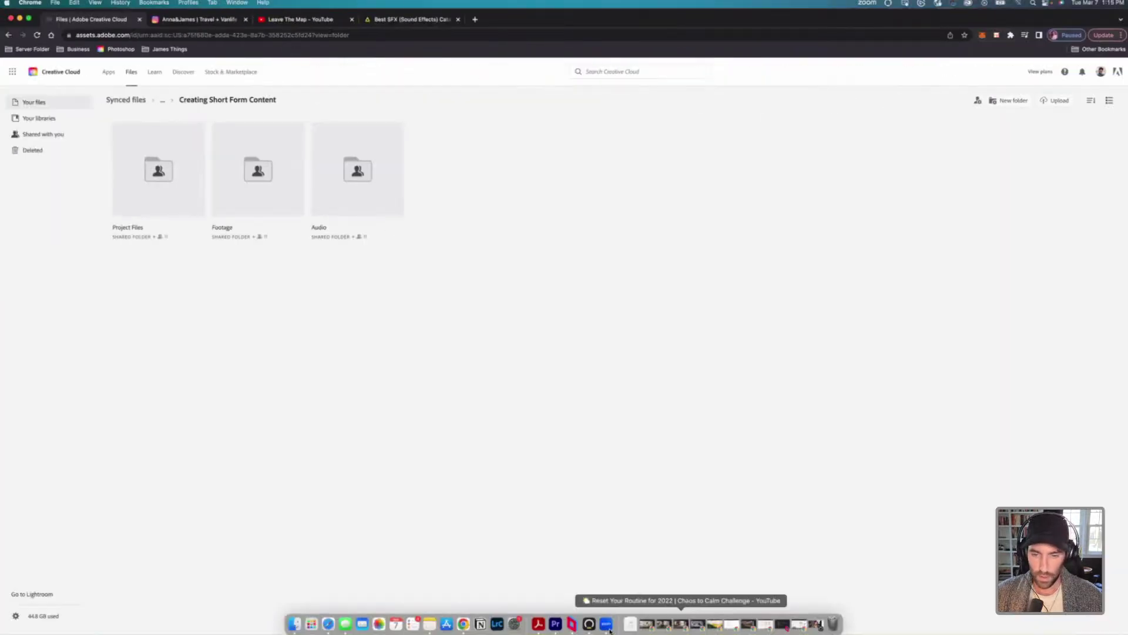
pyautogui.click(555, 624)
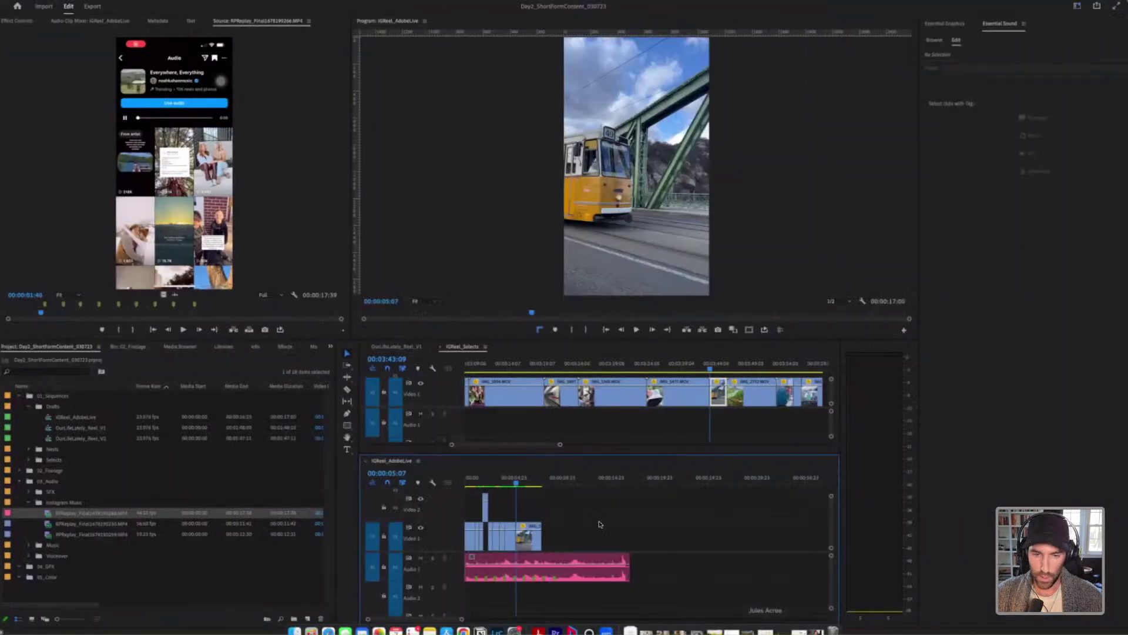
# Step: Play the yellow tram clip against the music, ripple-trim its start to later in the shot and trim its end to 00:00:06:09
pyautogui.click(509, 482)
pyautogui.press('space')
pyautogui.press('=')
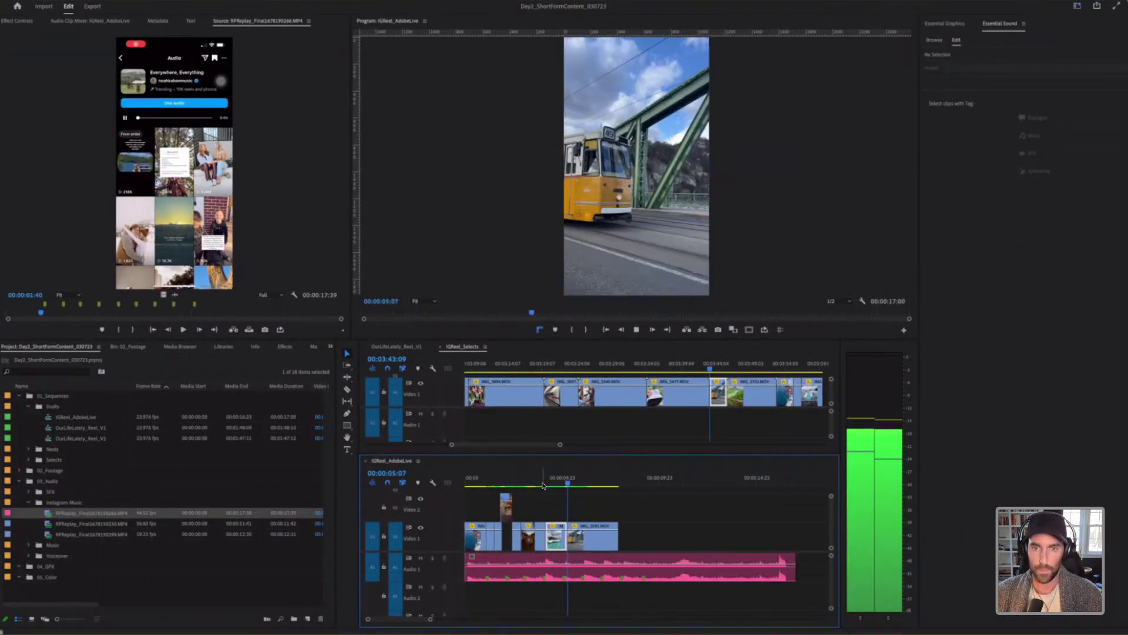
pyautogui.press('space')
pyautogui.moveTo(575, 544); pyautogui.dragTo(597, 543)
pyautogui.click(565, 482)
pyautogui.press('space')
pyautogui.press('space')
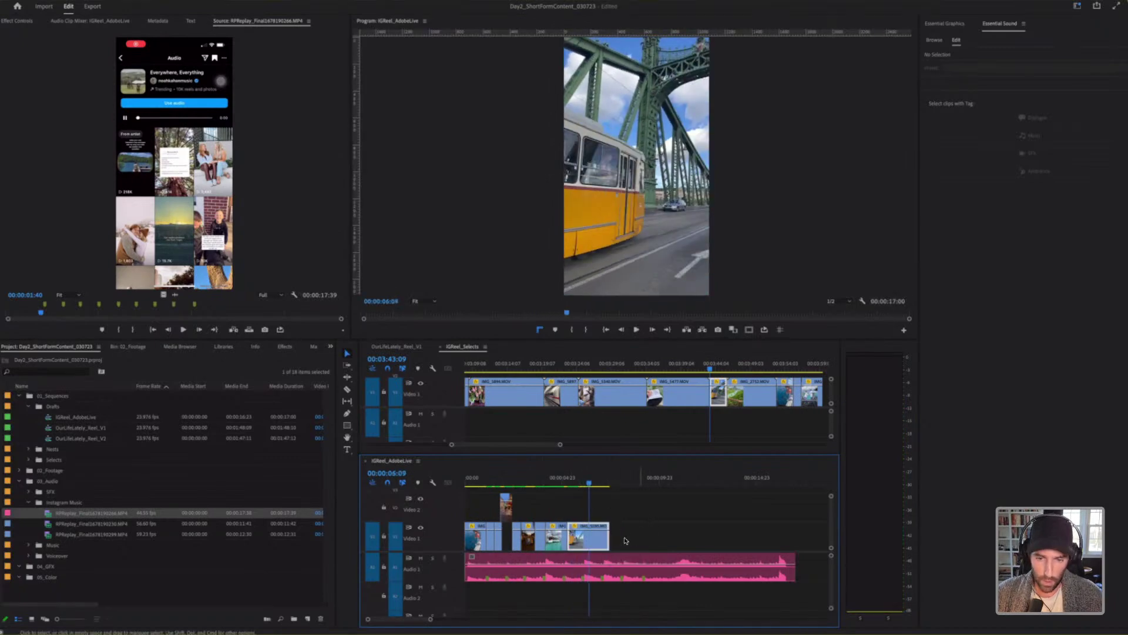
pyautogui.moveTo(608, 539); pyautogui.dragTo(588, 540)
pyautogui.click(569, 480)
pyautogui.press('-')
pyautogui.press('=')
pyautogui.press('=')
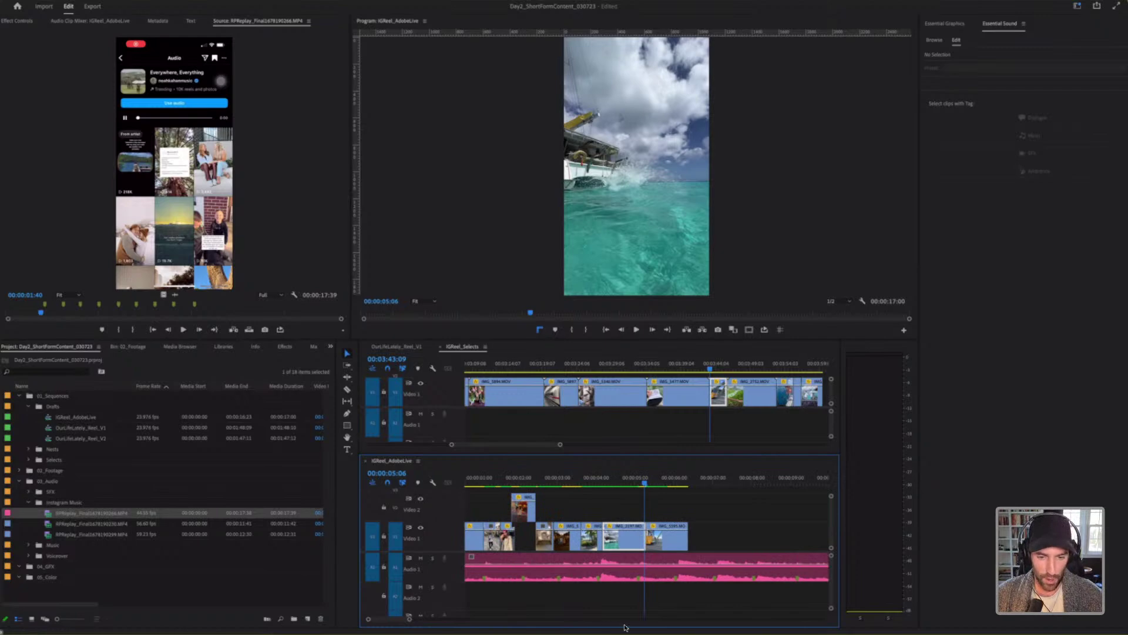
# Step: Switch to Chrome, open Behance in a new tab, move that tab into its own window, and return to Premiere Pro
pyautogui.moveTo(595, 630)
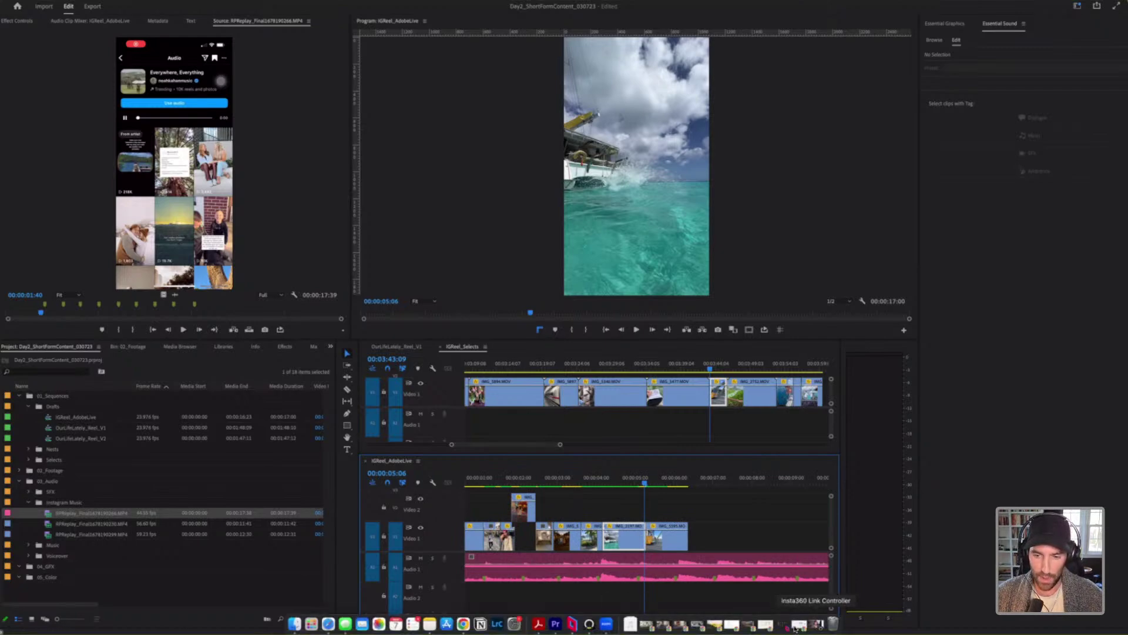
pyautogui.click(464, 624)
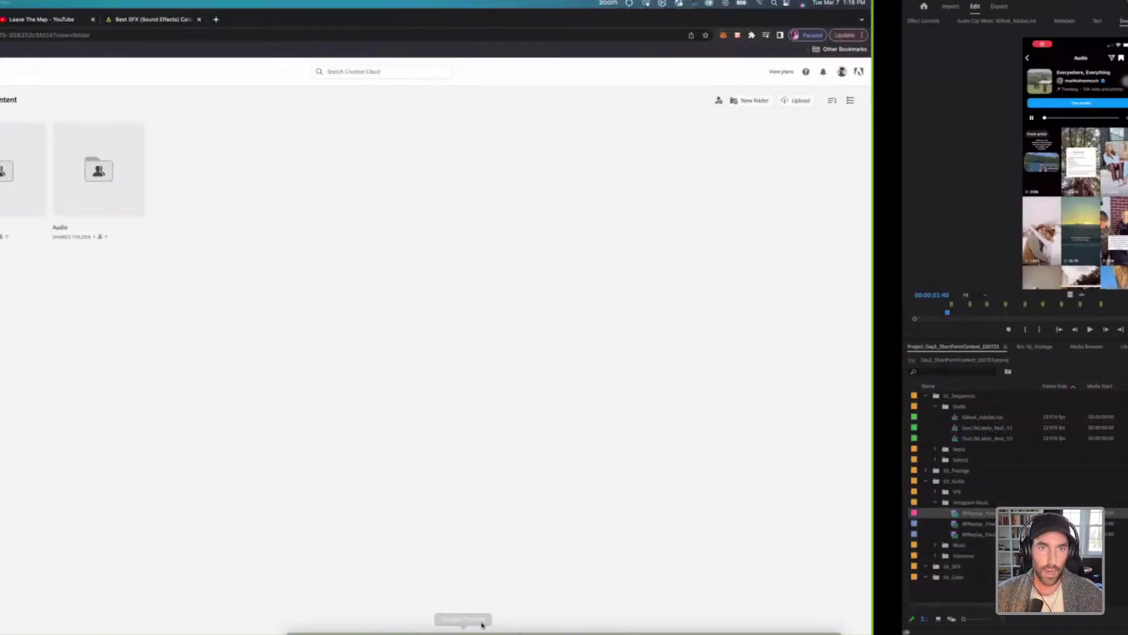
pyautogui.click(475, 21)
pyautogui.write('behance.net/MelaMel')
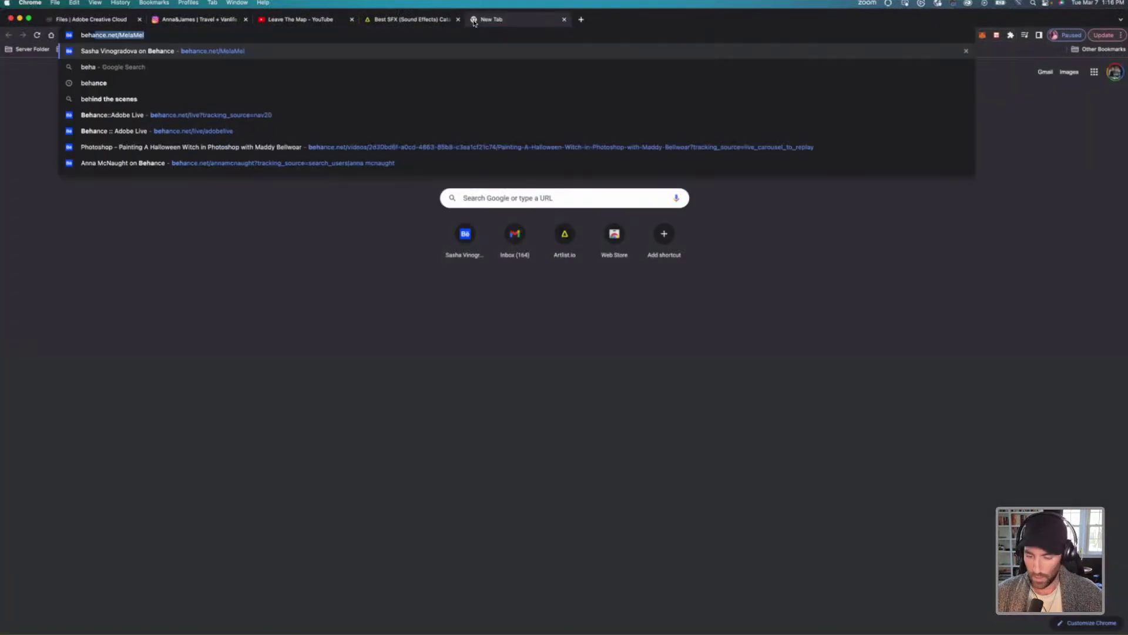
pyautogui.press('Return')
pyautogui.click(424, 18)
pyautogui.moveTo(504, 20); pyautogui.dragTo(518, 150)
pyautogui.moveTo(13, 140); pyautogui.dragTo(600, 281)
pyautogui.moveTo(801, 292); pyautogui.dragTo(1, 147)
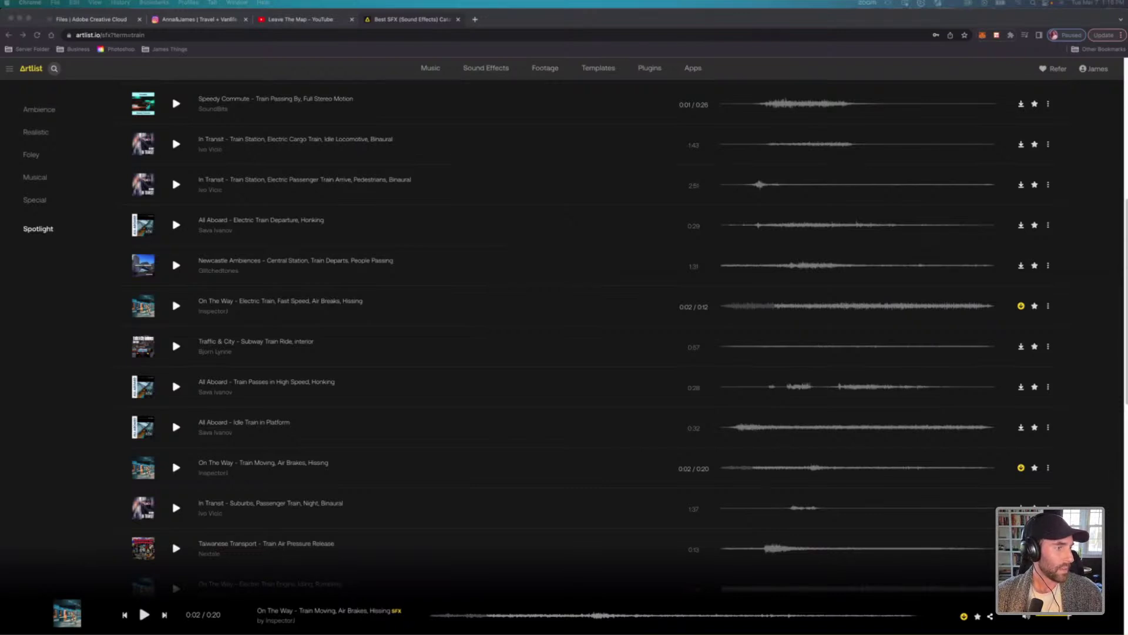
pyautogui.click(556, 624)
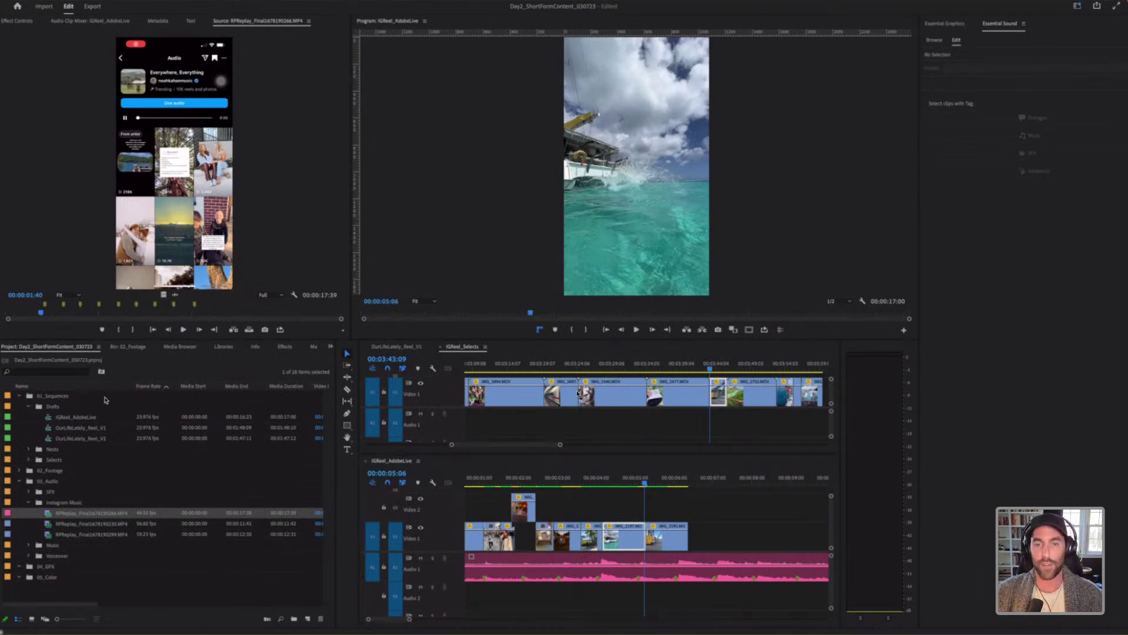
# Step: Save the project and play IGReel_AdobeLive from the catamaran-to-tram cut to the end of the tram clip
pyautogui.click(714, 513)
pyautogui.press('super+s')
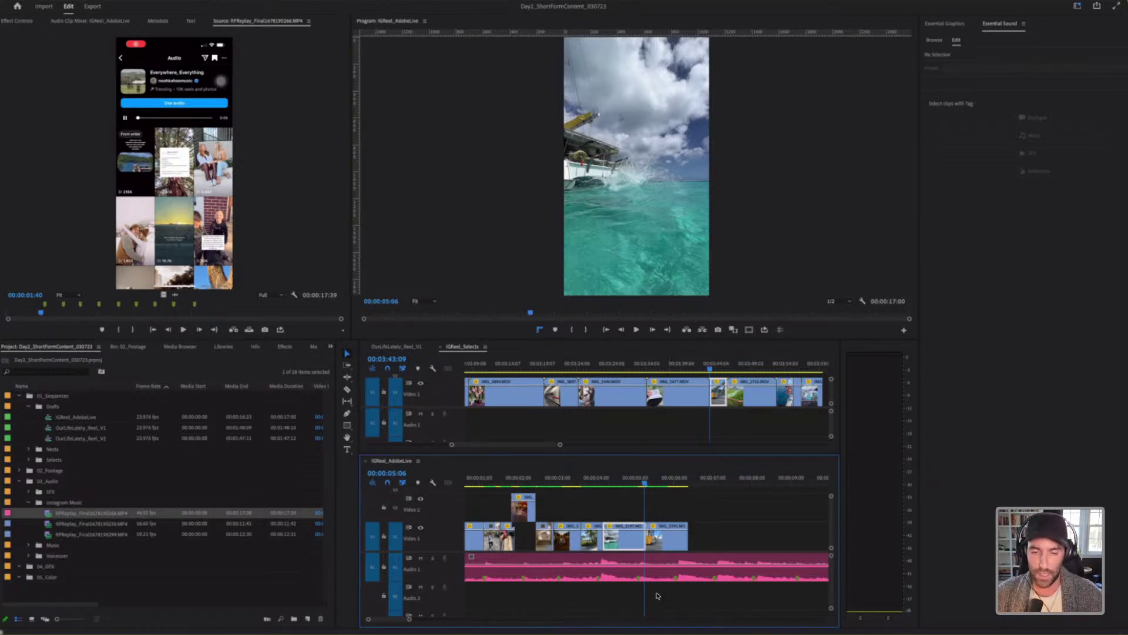
pyautogui.press('space')
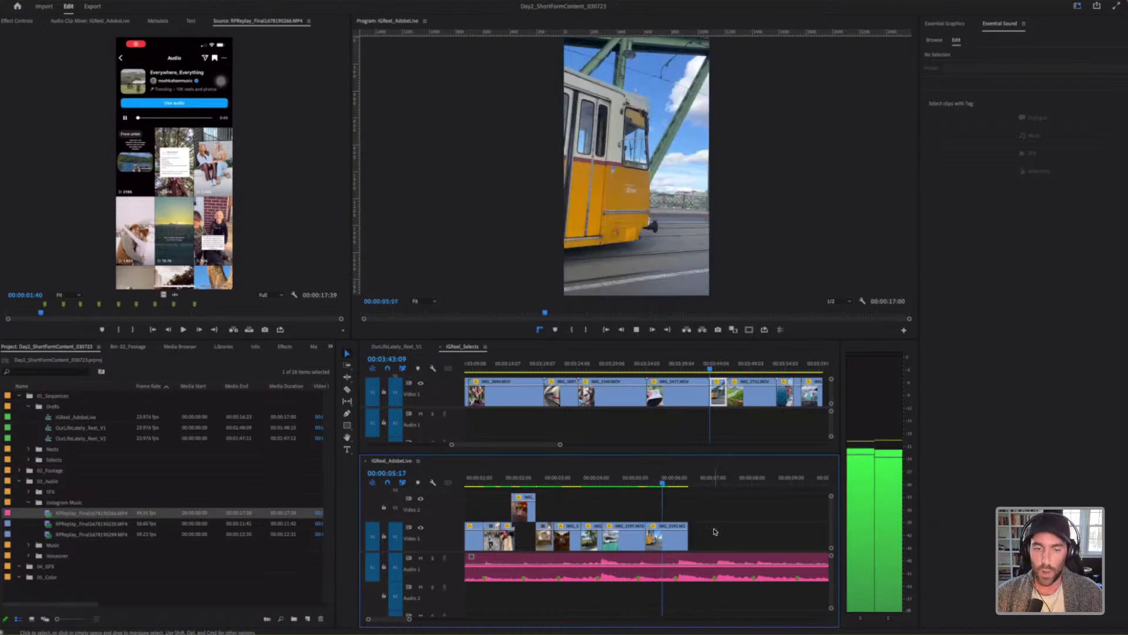
pyautogui.press('-')
pyautogui.press('space')
# Step: Play the OurLifeLately_Reel_V1 sequence from the catamaran shot to see which shot follows it
pyautogui.click(396, 346)
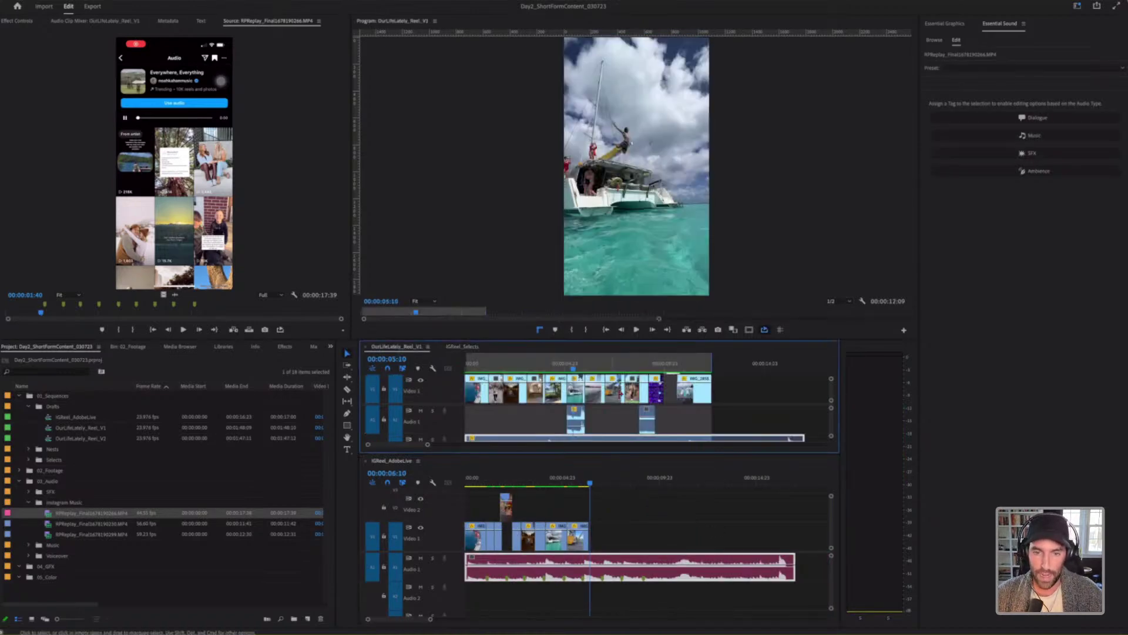
pyautogui.press('space')
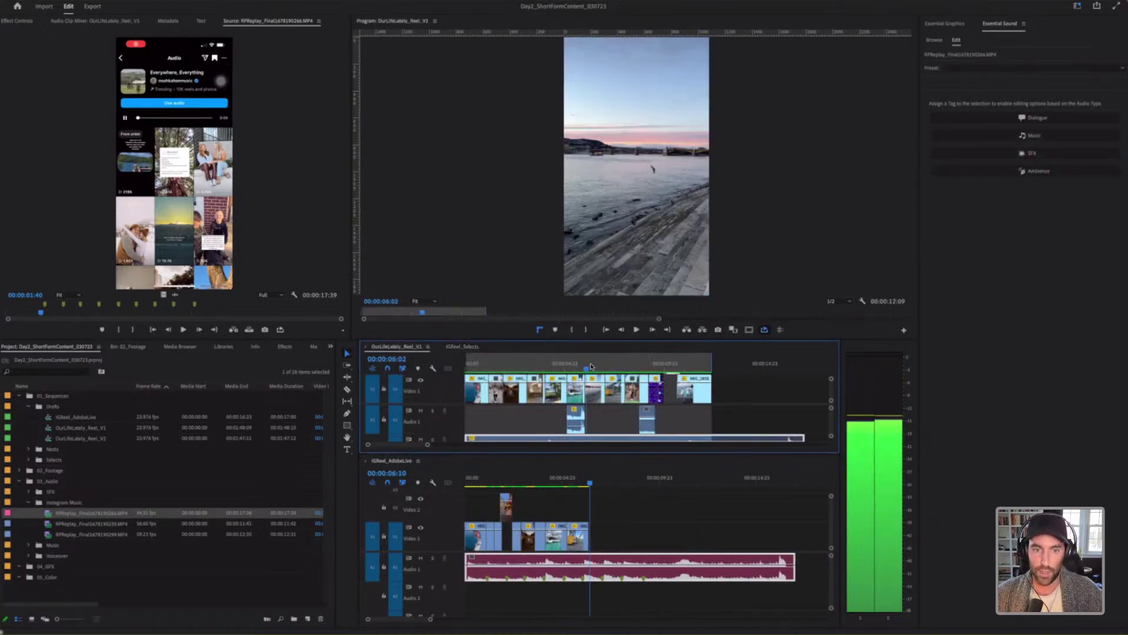
pyautogui.press('space')
# Step: Locate the dusk riverbank clip with birds at 00:02:32:13 in IGReel_Selects and add it to IGReel_AdobeLive after the tram clip
pyautogui.click(462, 346)
pyautogui.click(693, 370)
pyautogui.press('-')
pyautogui.press('-')
pyautogui.press('Up')
pyautogui.press('Up')
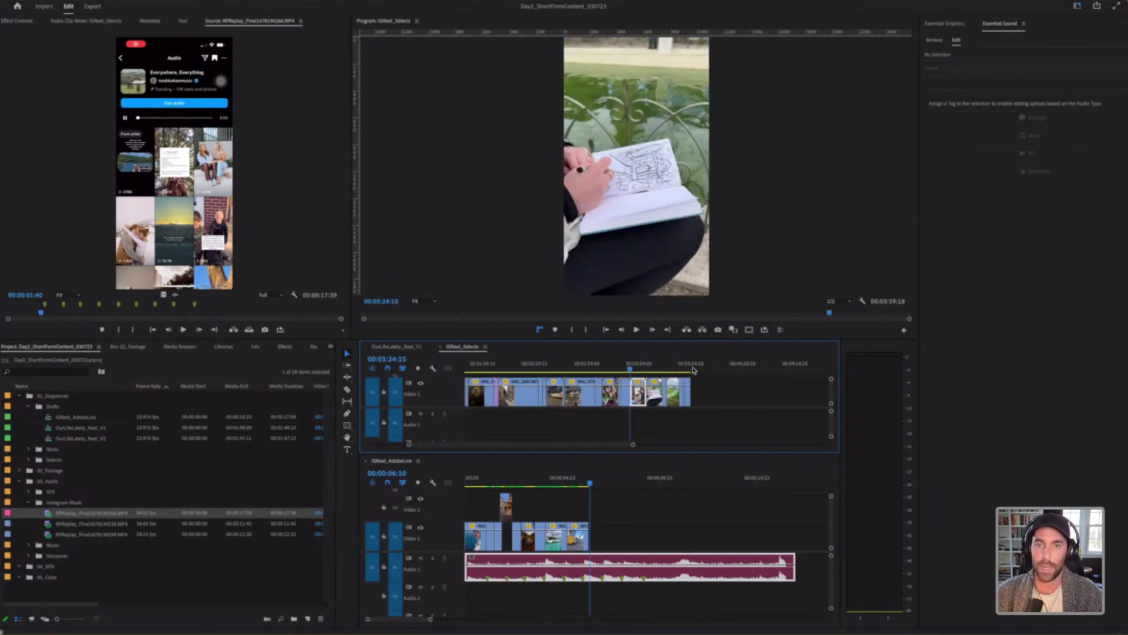
pyautogui.press('Up')
pyautogui.press('Up')
pyautogui.press('Up')
pyautogui.press('Up')
pyautogui.press('Up')
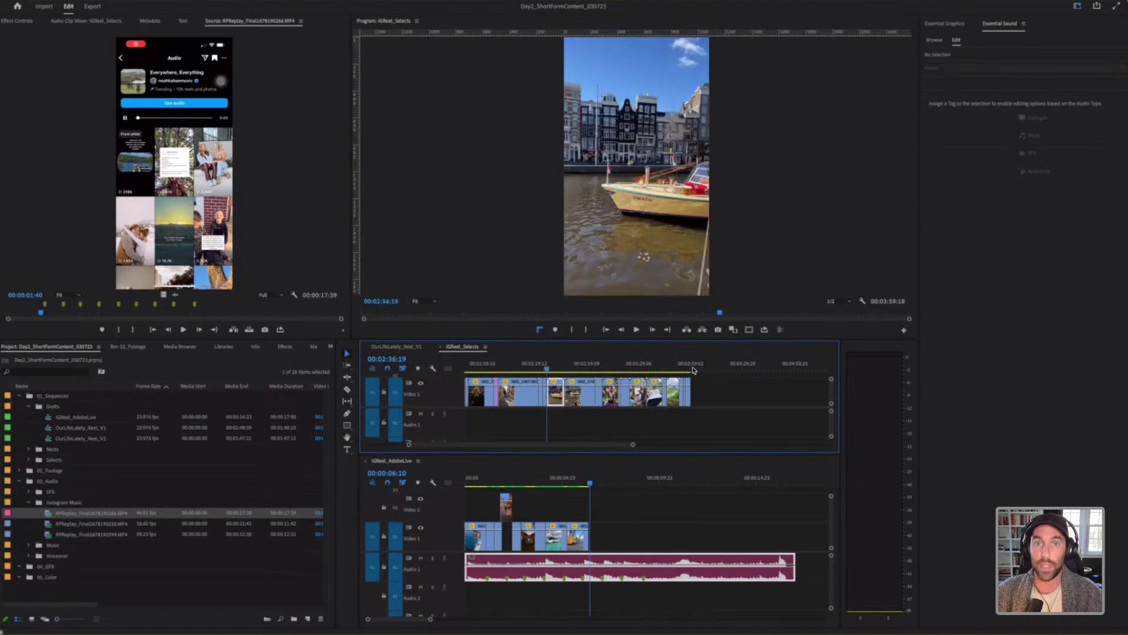
pyautogui.press('Up')
pyautogui.press('Up')
pyautogui.press('=')
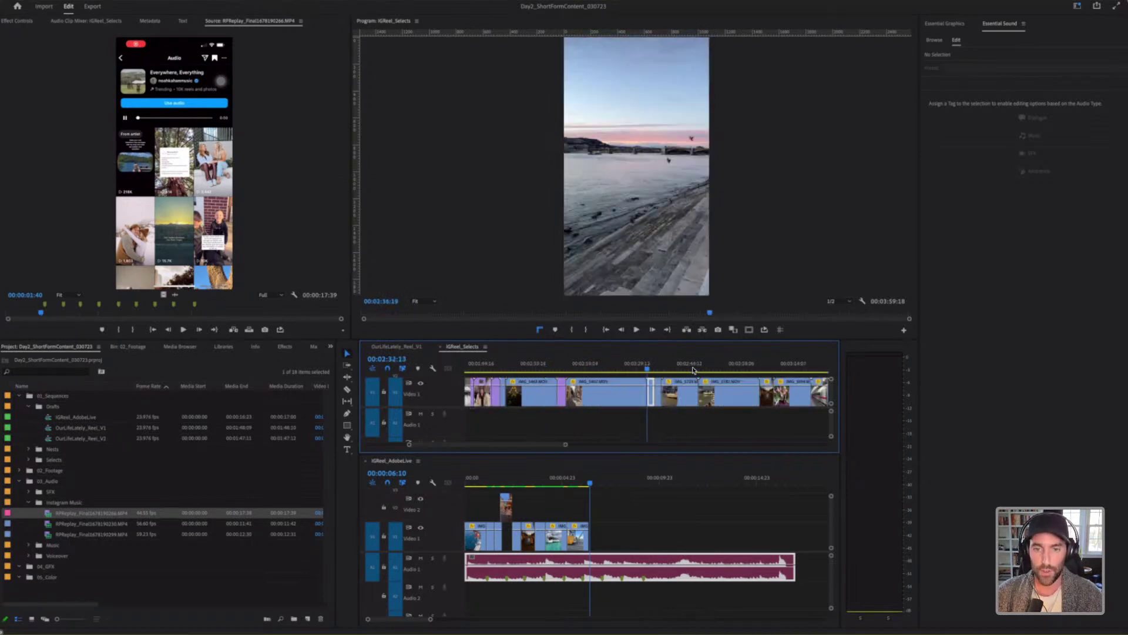
pyautogui.press('=')
pyautogui.press('=')
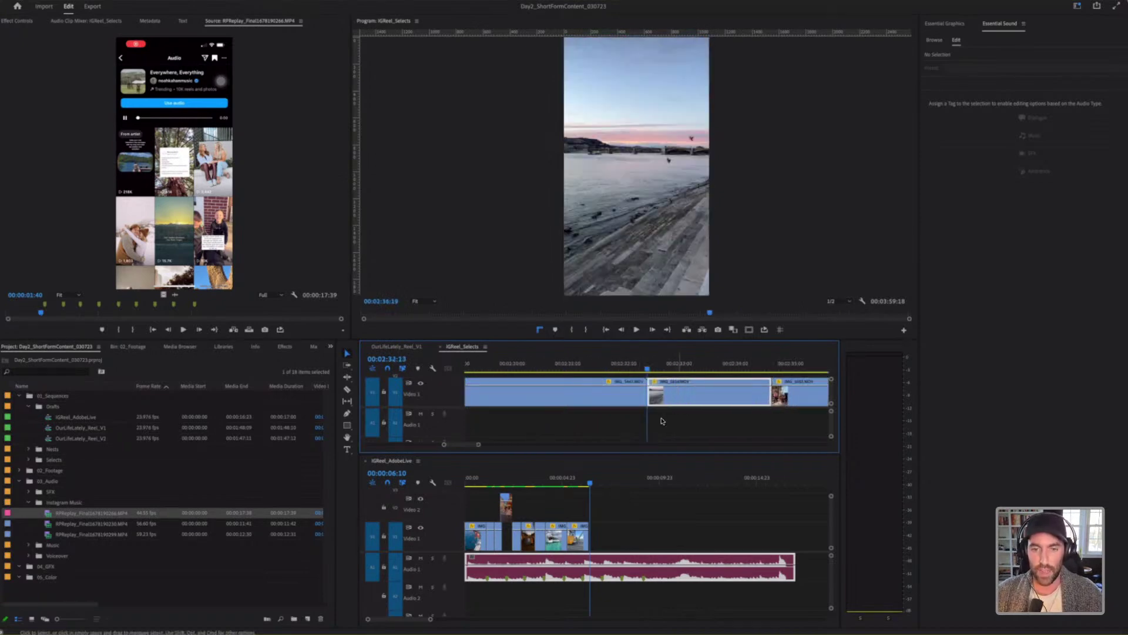
pyautogui.moveTo(637, 520); pyautogui.dragTo(611, 529)
pyautogui.click(612, 514)
pyautogui.press('=')
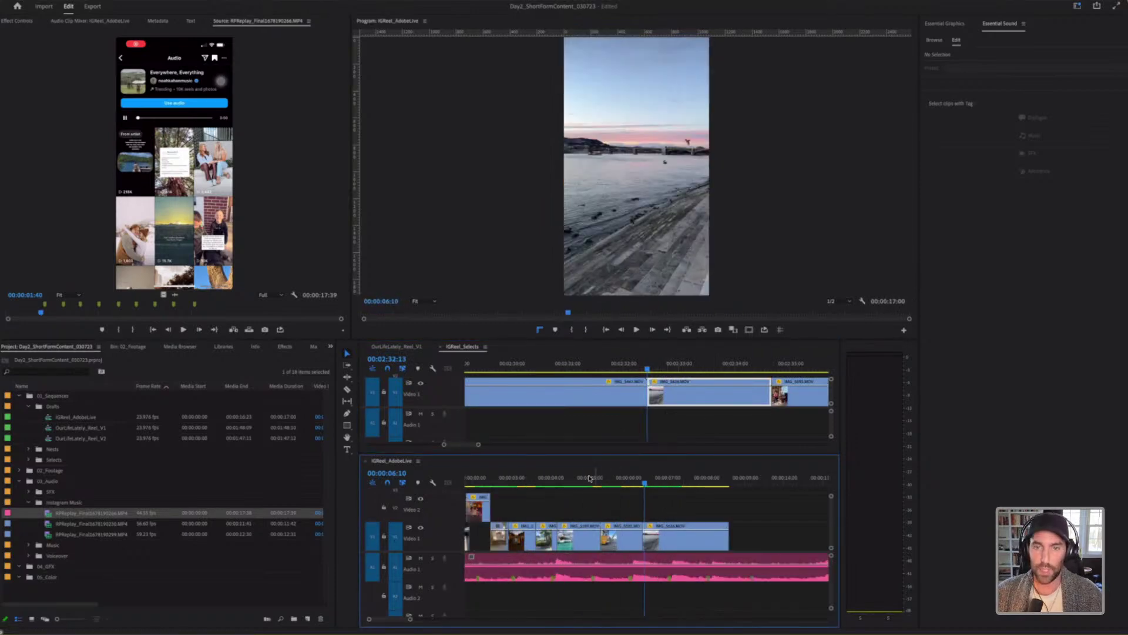
# Step: Play from the catamaran clip to the next beat and ripple-trim the tram clip's end to 00:00:06:04
pyautogui.click(588, 479)
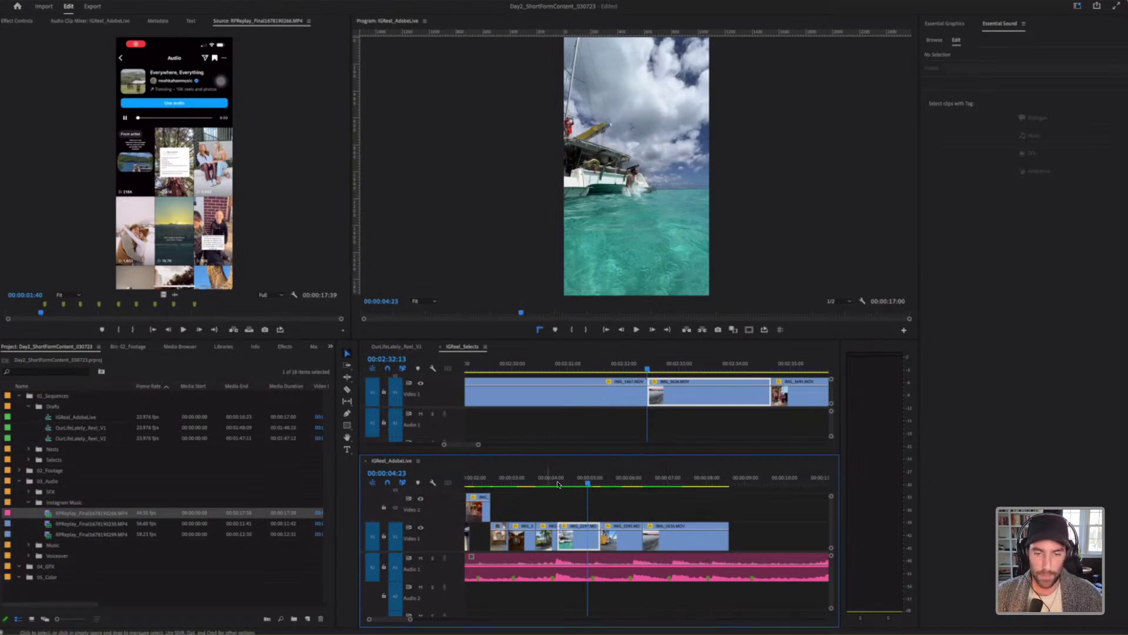
pyautogui.press('space')
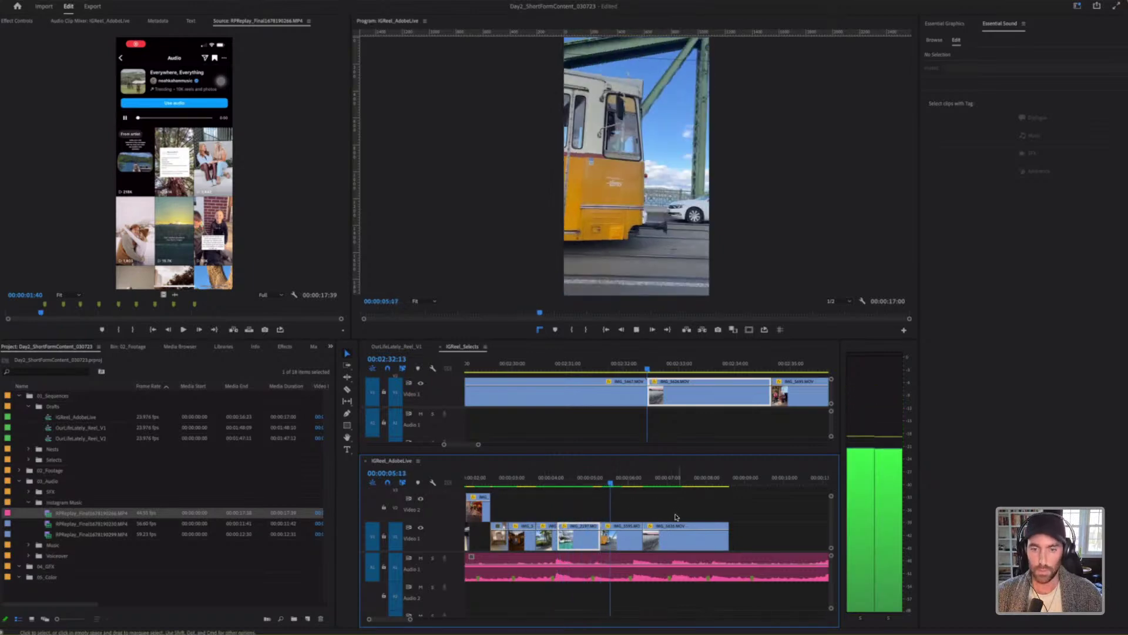
pyautogui.press('w')
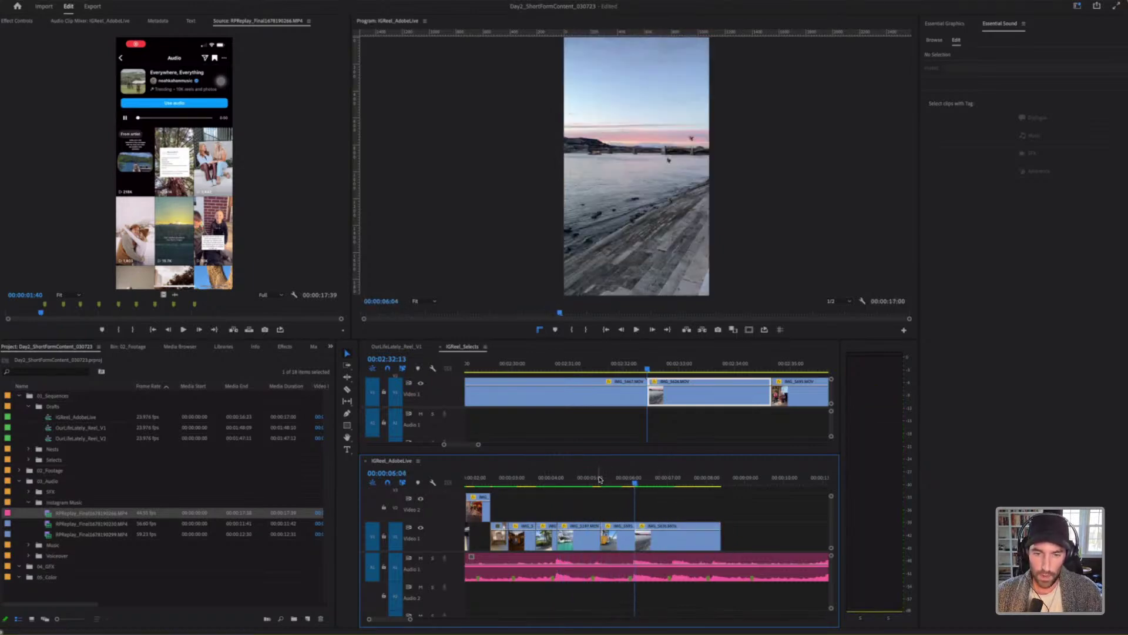
# Step: Play through the riverbank clip to the following beat and trim its end to 00:00:07:02
pyautogui.press('space')
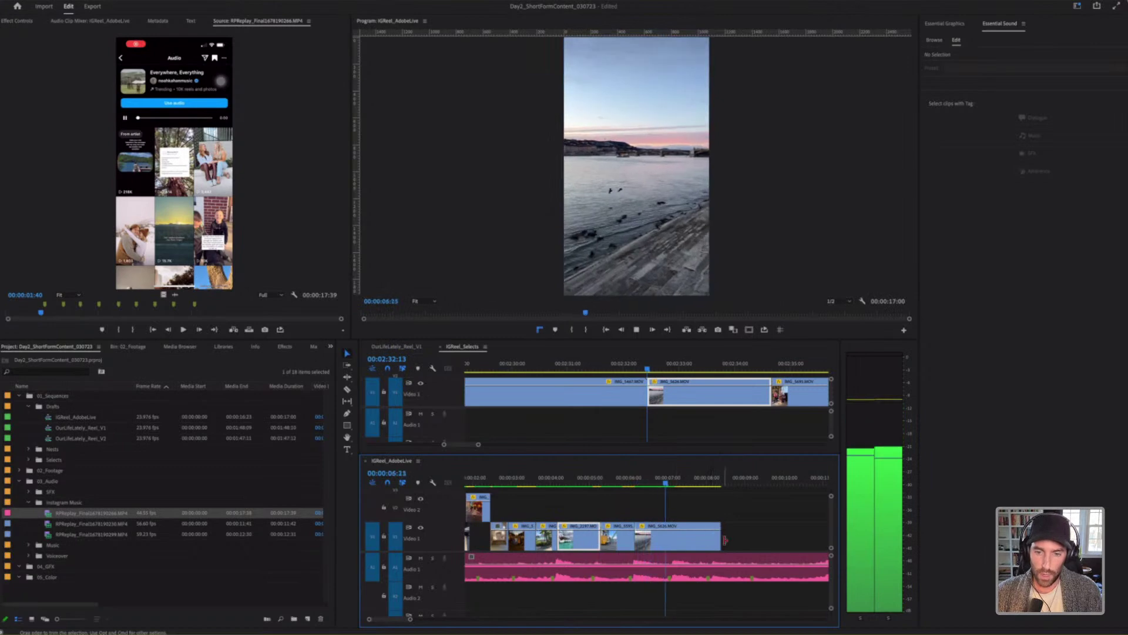
pyautogui.press('space')
pyautogui.press('w')
pyautogui.press('-')
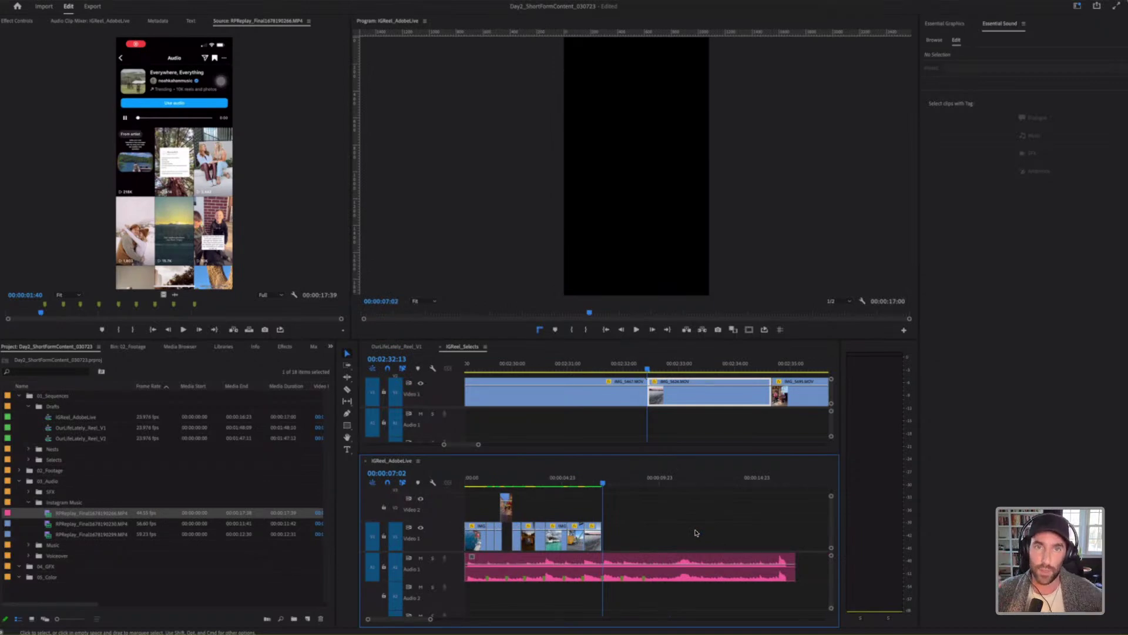
# Step: Scrub IGReel_AdobeLive back from the riverbank clip to the catamaran clip at 00:00:04:07 and view the whole sequence
pyautogui.click(585, 484)
pyautogui.press('=')
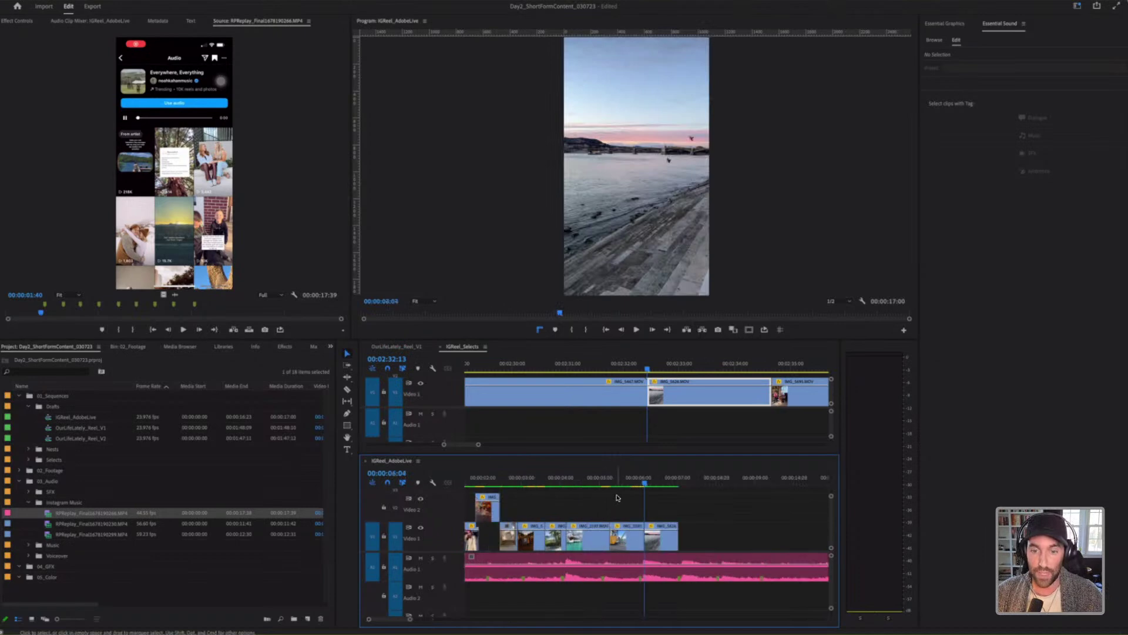
pyautogui.press('=')
pyautogui.press('=')
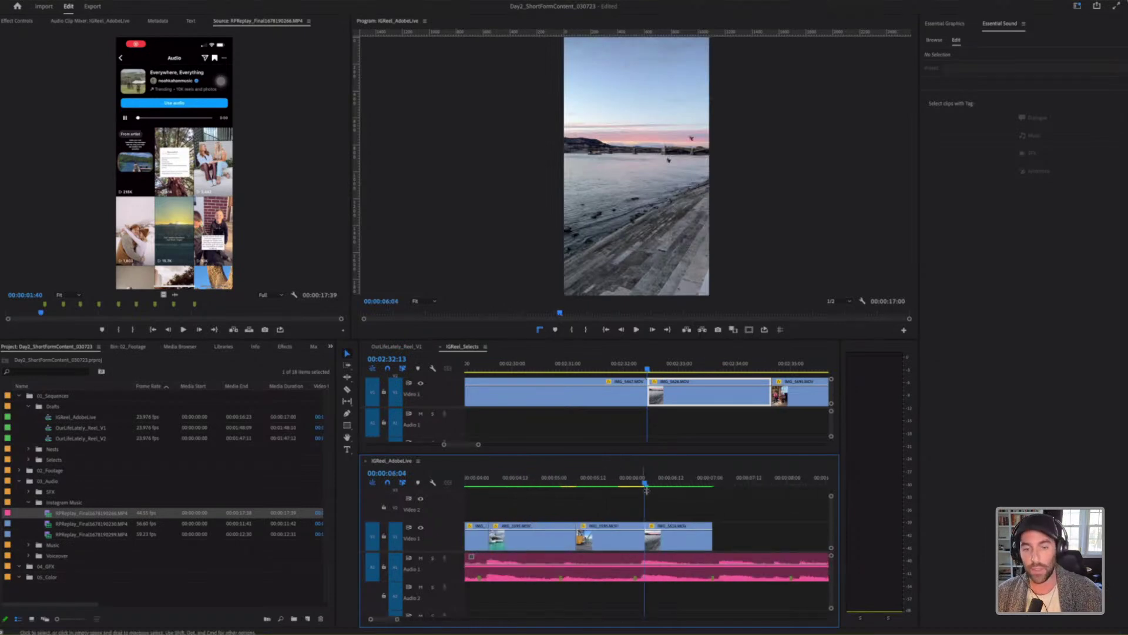
pyautogui.moveTo(645, 487); pyautogui.dragTo(498, 483)
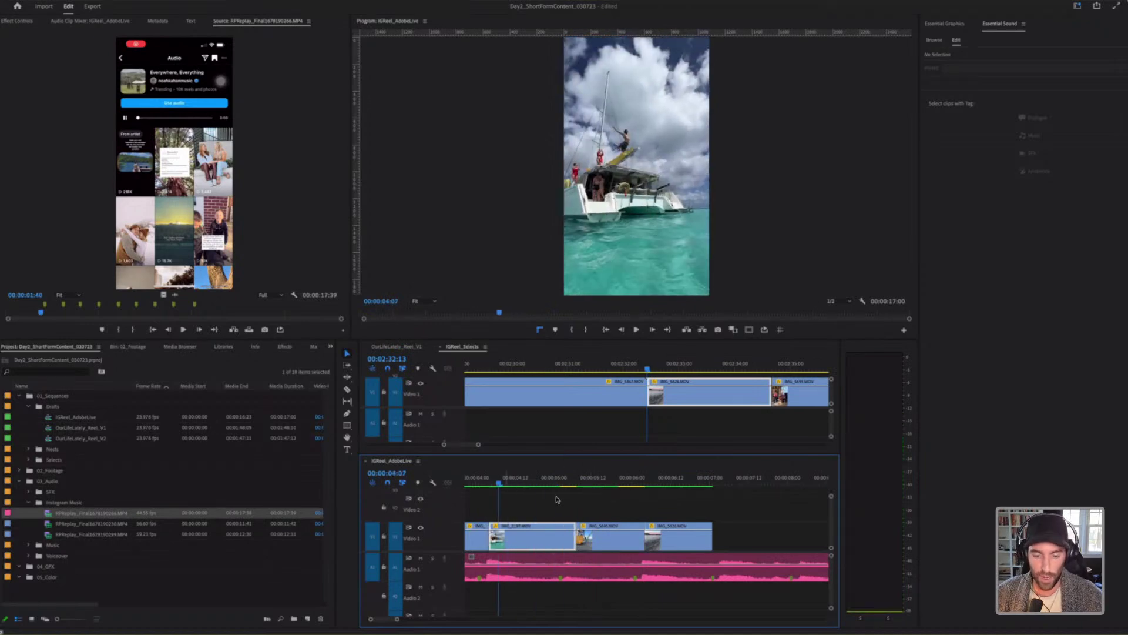
pyautogui.press('\\')
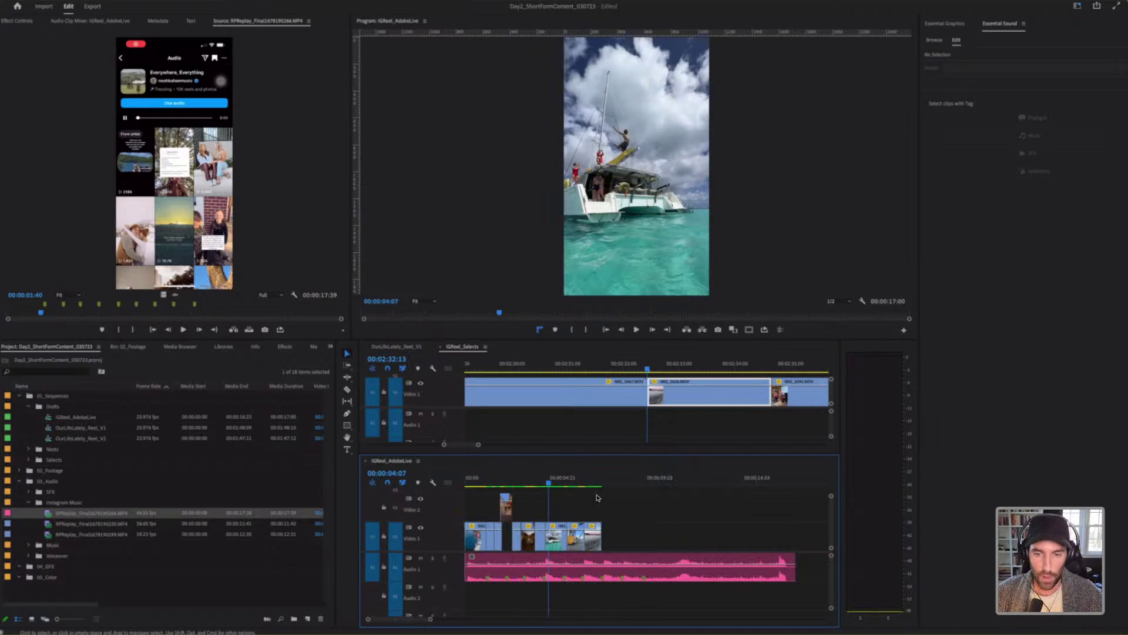
# Step: Play IGReel_AdobeLive to the riverbank clip's end at 00:00:07:02 and check the clip order in OurLifeLately_Reel_V1
pyautogui.click(662, 379)
pyautogui.press('-')
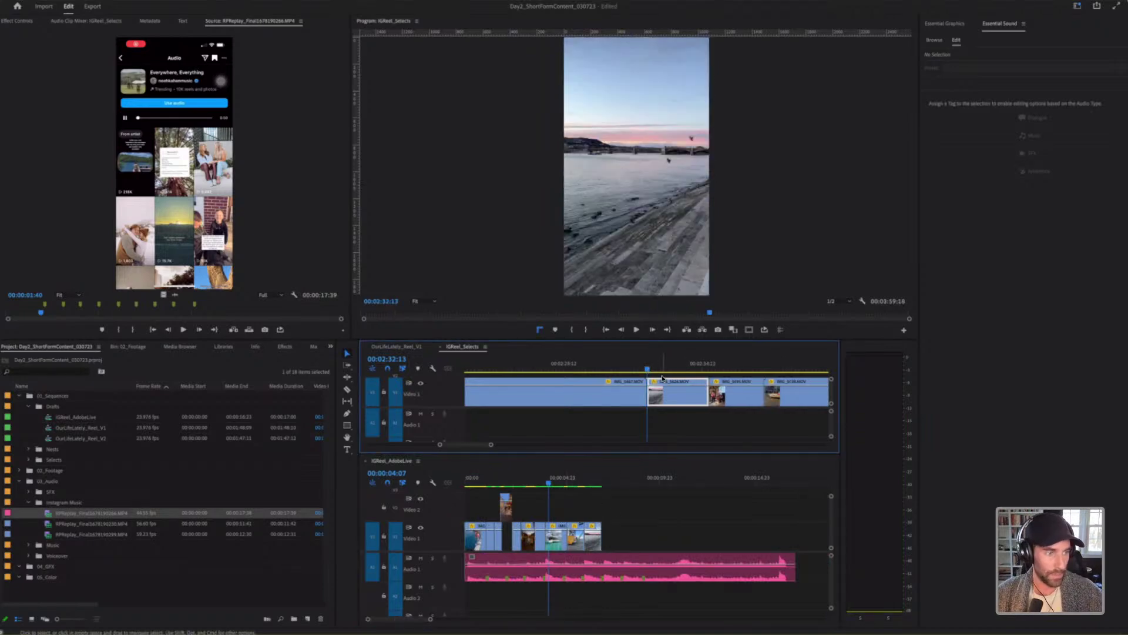
pyautogui.click(574, 479)
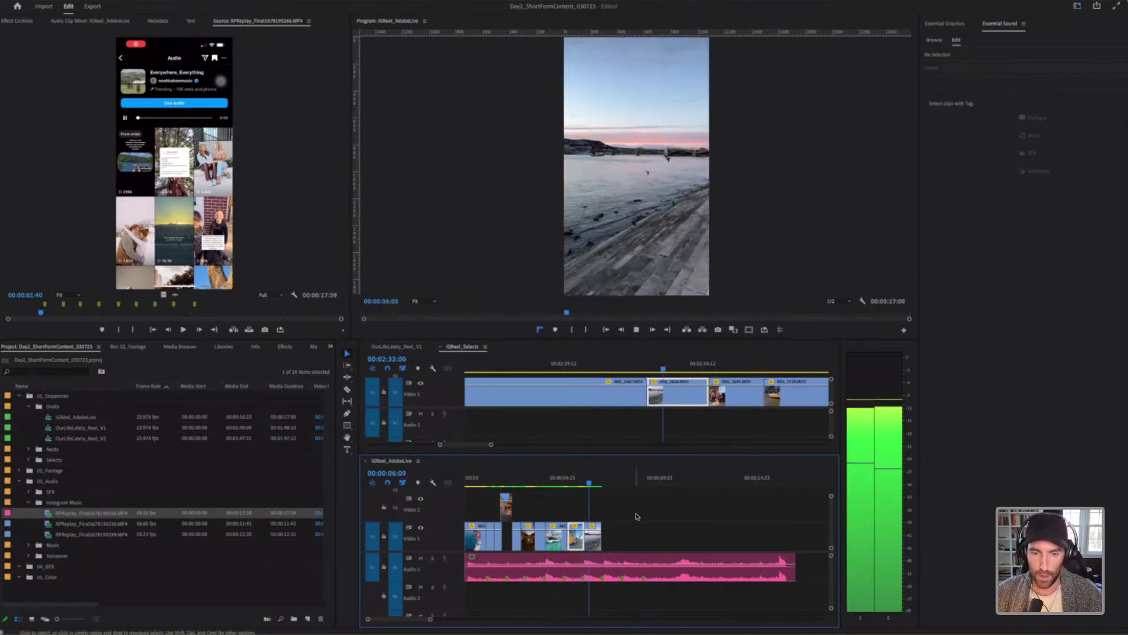
pyautogui.click(397, 346)
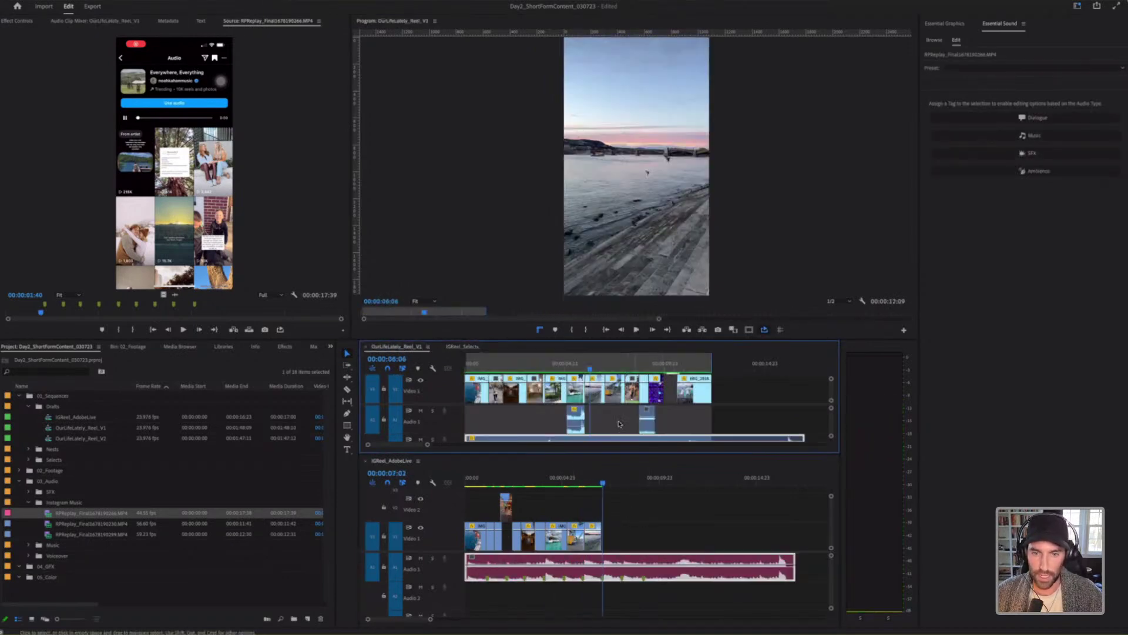
pyautogui.click(459, 348)
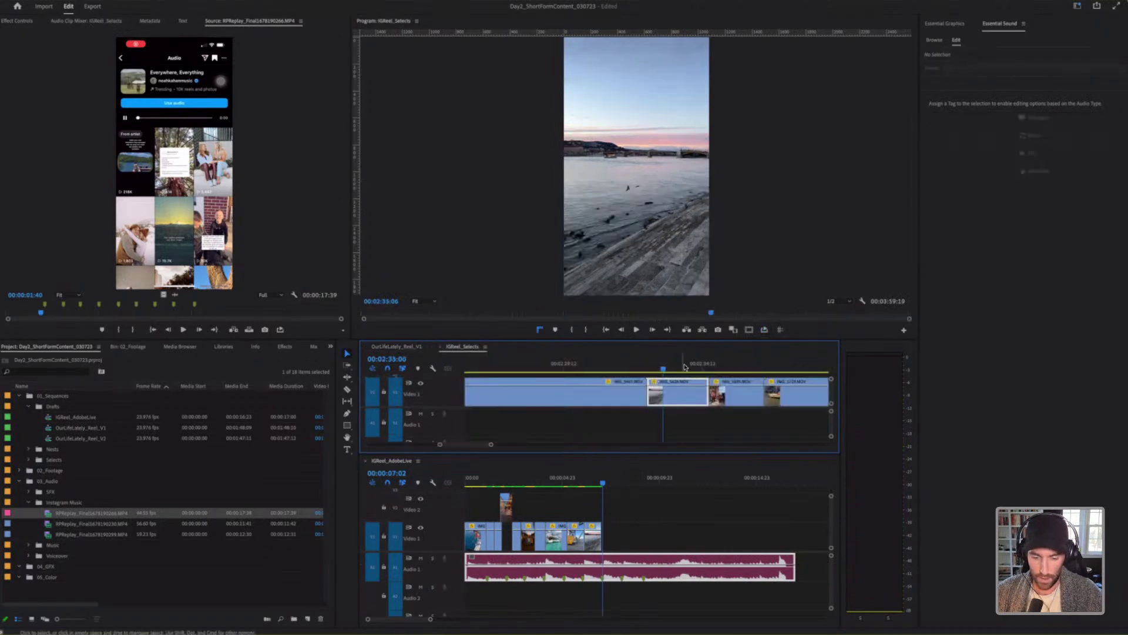
# Step: Locate the café terrace clip in IGReel_Selects, cut it at 00:01:16:09 and add the following part after the riverbank clip in IGReel_AdobeLive
pyautogui.press('Up')
pyautogui.press('Up')
pyautogui.press('Up')
pyautogui.press('Up')
pyautogui.press('Up')
pyautogui.press('Up')
pyautogui.press('Up')
pyautogui.press('Up')
pyautogui.press('Up')
pyautogui.press('Up')
pyautogui.press('Up')
pyautogui.press('Up')
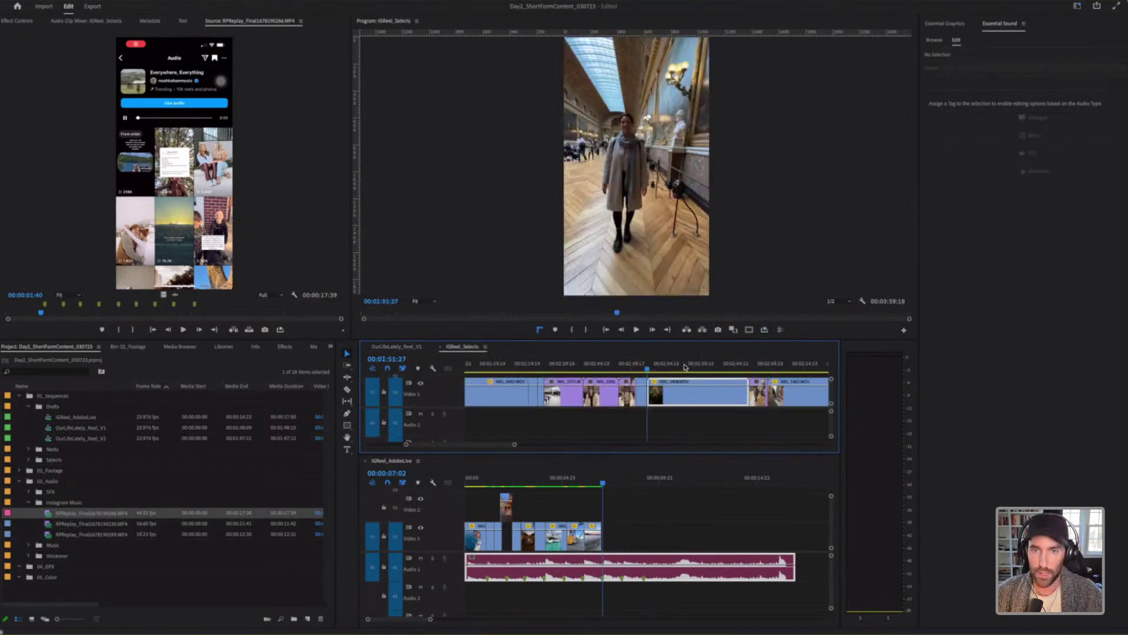
pyautogui.press('Up')
pyautogui.press('Up')
pyautogui.press('Down')
pyautogui.press('=')
pyautogui.press('=')
pyautogui.press('space')
pyautogui.press('space')
pyautogui.press('super+k')
pyautogui.moveTo(701, 401); pyautogui.dragTo(617, 537)
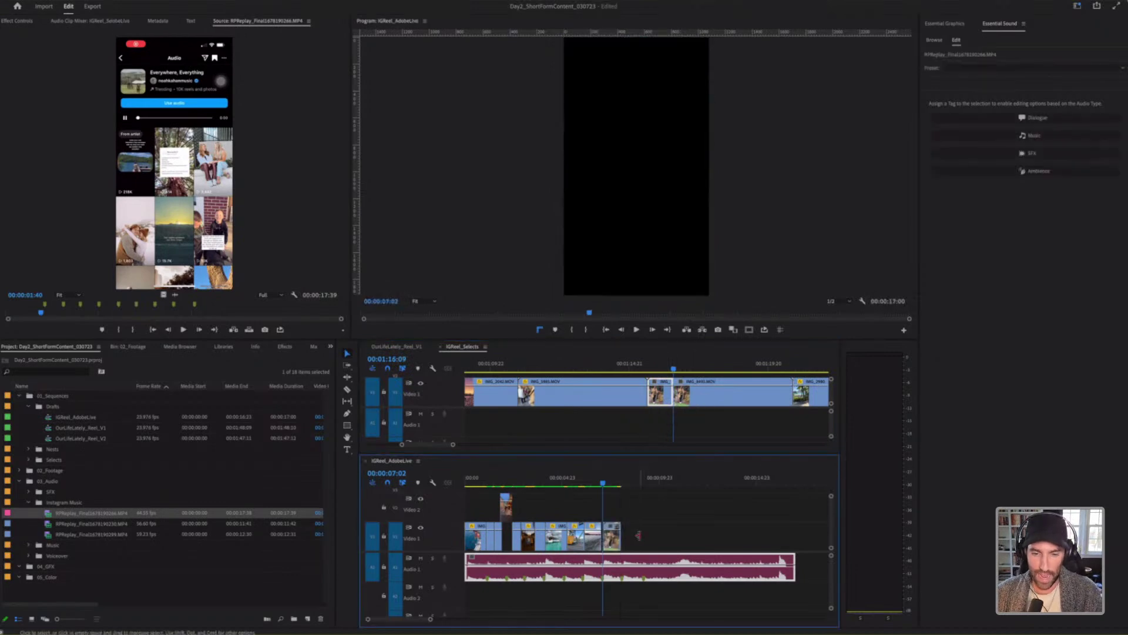
# Step: Play IGReel_AdobeLive through the riverbank clip to the next beat and trim the café terrace clip's end to 00:00:07:18
pyautogui.press('=')
pyautogui.click(612, 478)
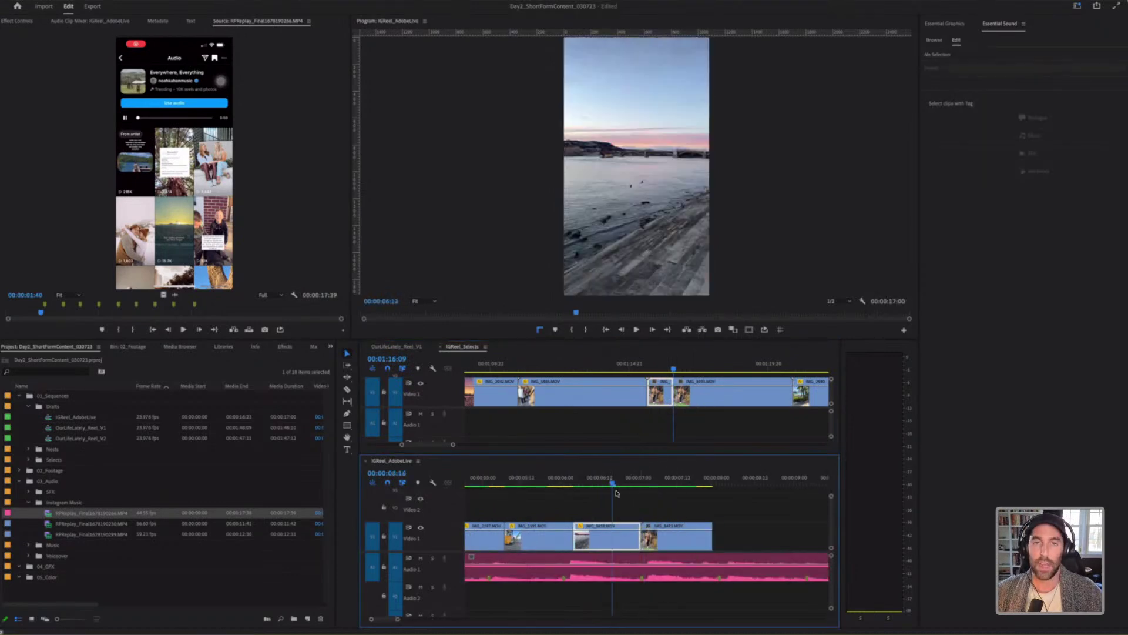
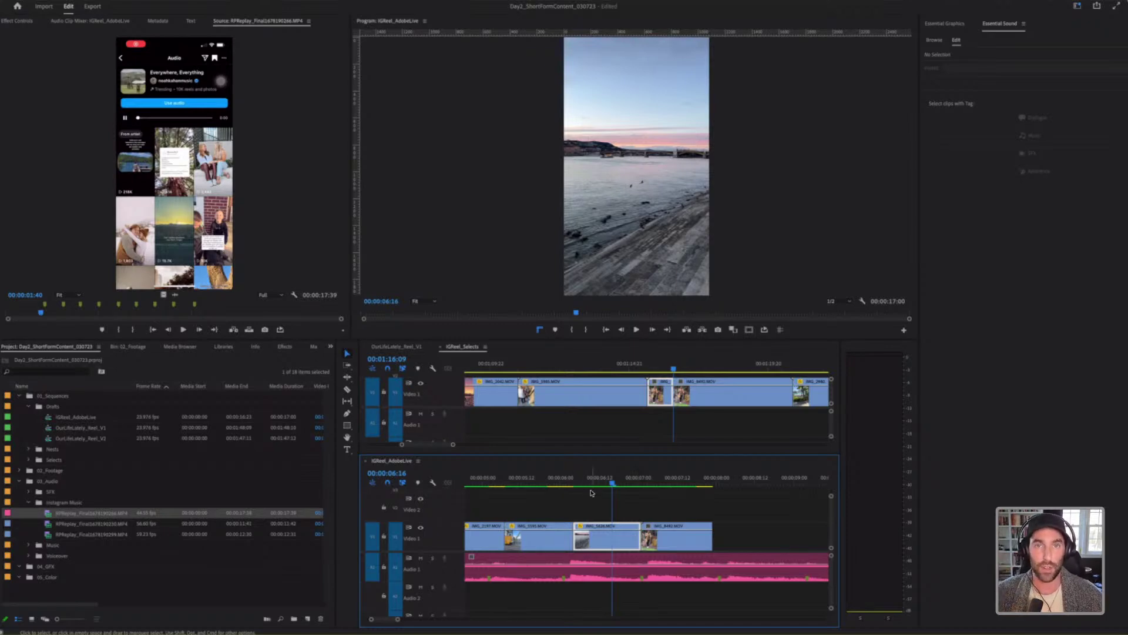
pyautogui.click(570, 479)
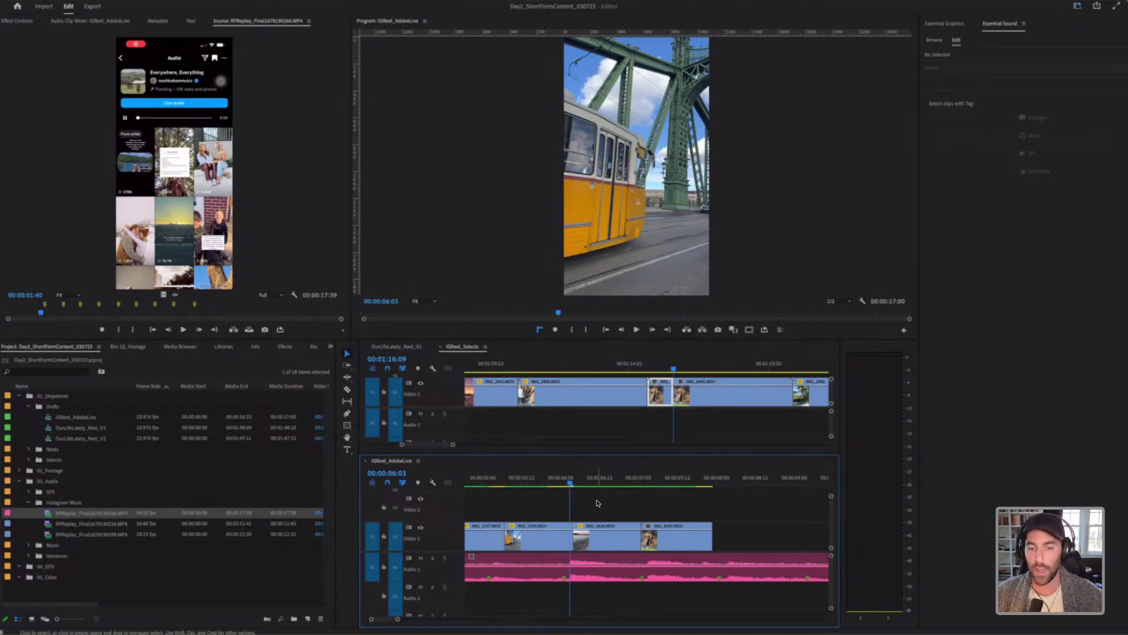
pyautogui.hscroll(-3, 627, 502)
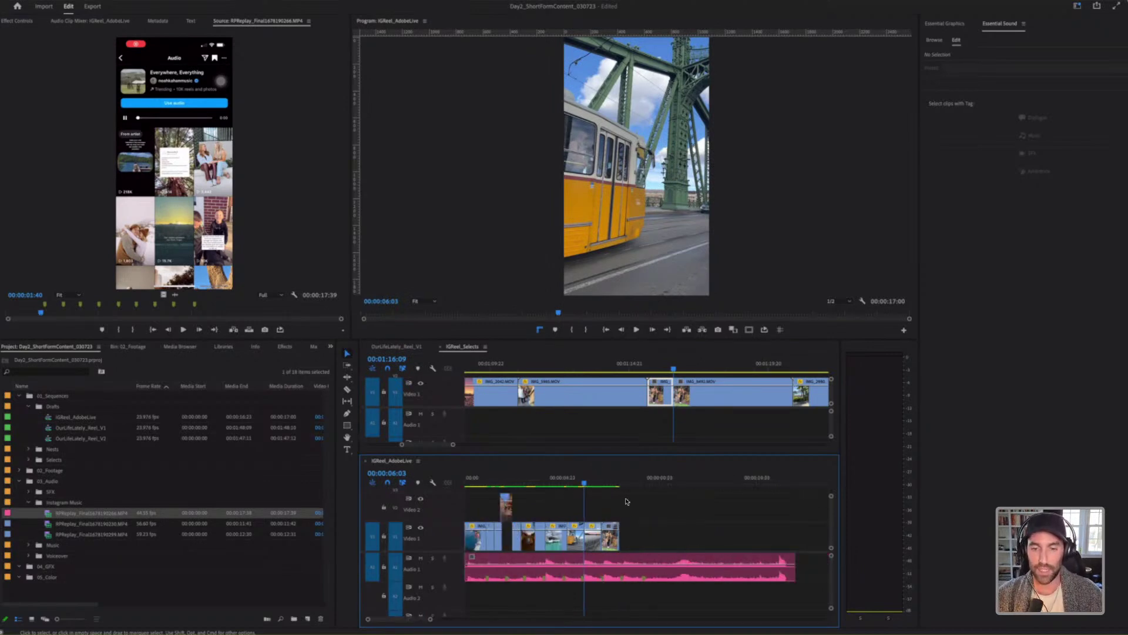
pyautogui.press('space')
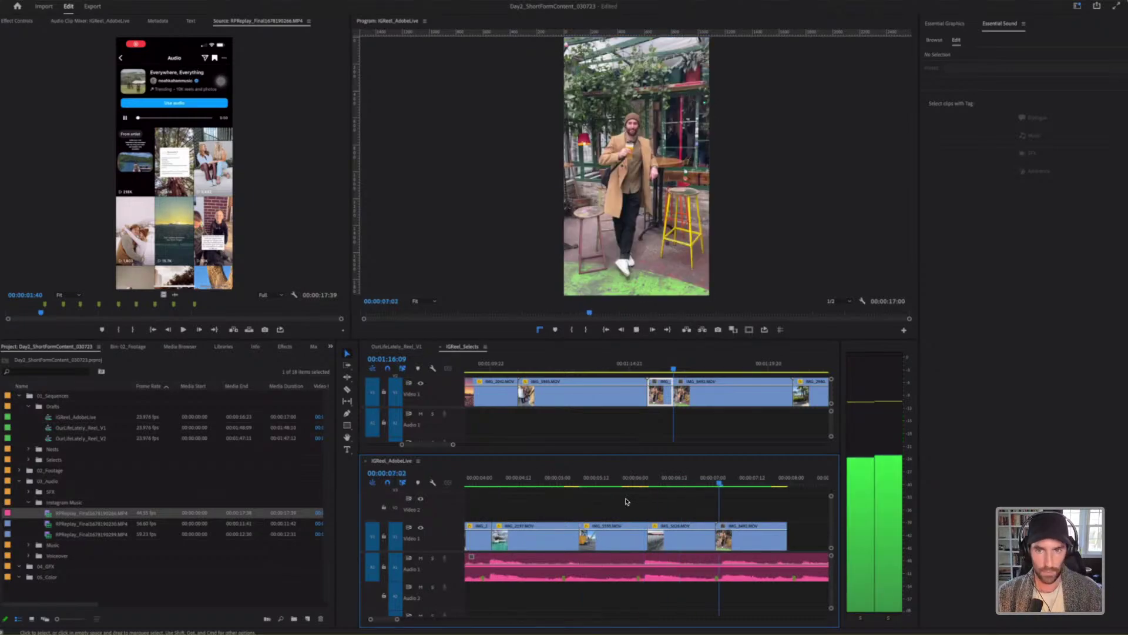
pyautogui.press('space')
pyautogui.moveTo(791, 535); pyautogui.dragTo(772, 536)
pyautogui.press('\\')
# Step: Find the sunset pier clip in OurLifeLately_Reel_V1 and add it with its audio to IGReel_AdobeLive at 00:00:07:18, video on Video 2
pyautogui.click(689, 370)
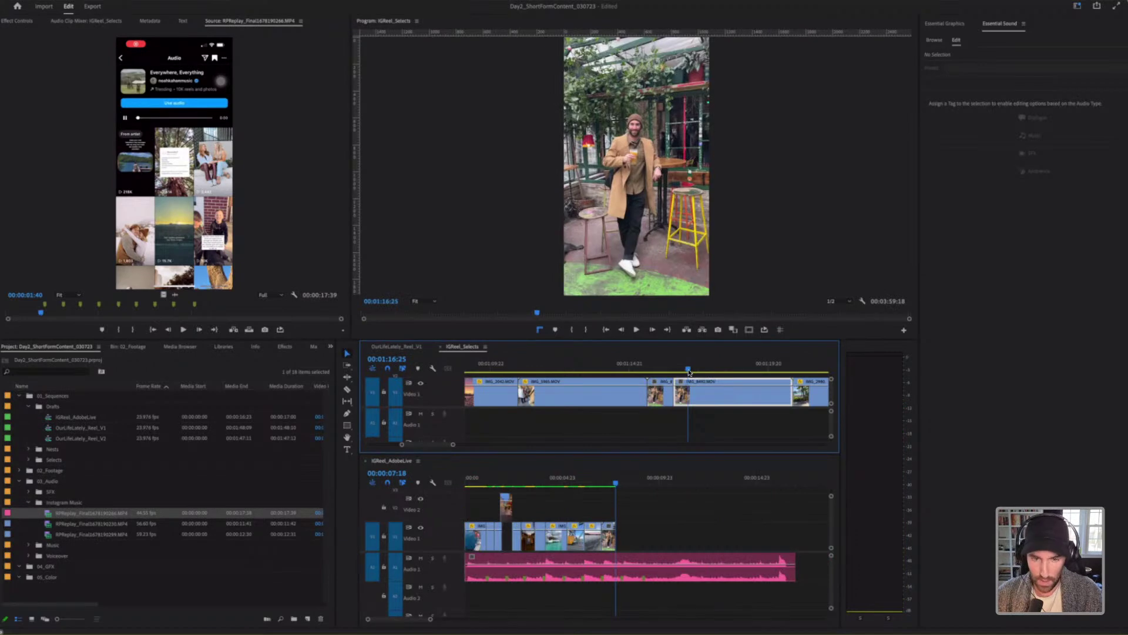
pyautogui.press('-')
pyautogui.click(411, 347)
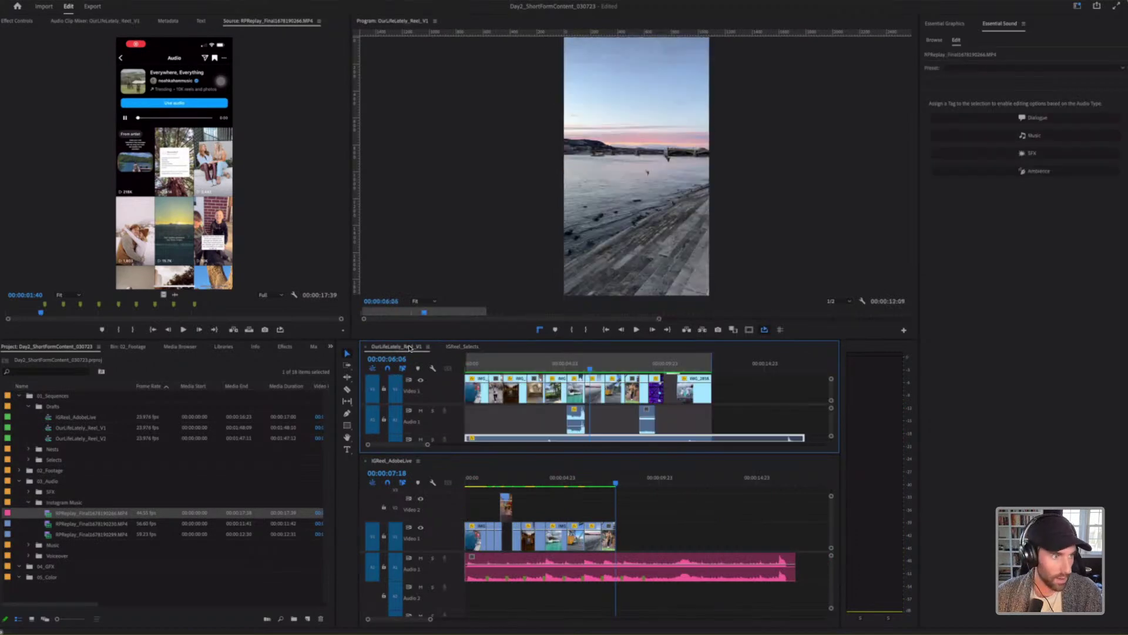
pyautogui.click(613, 368)
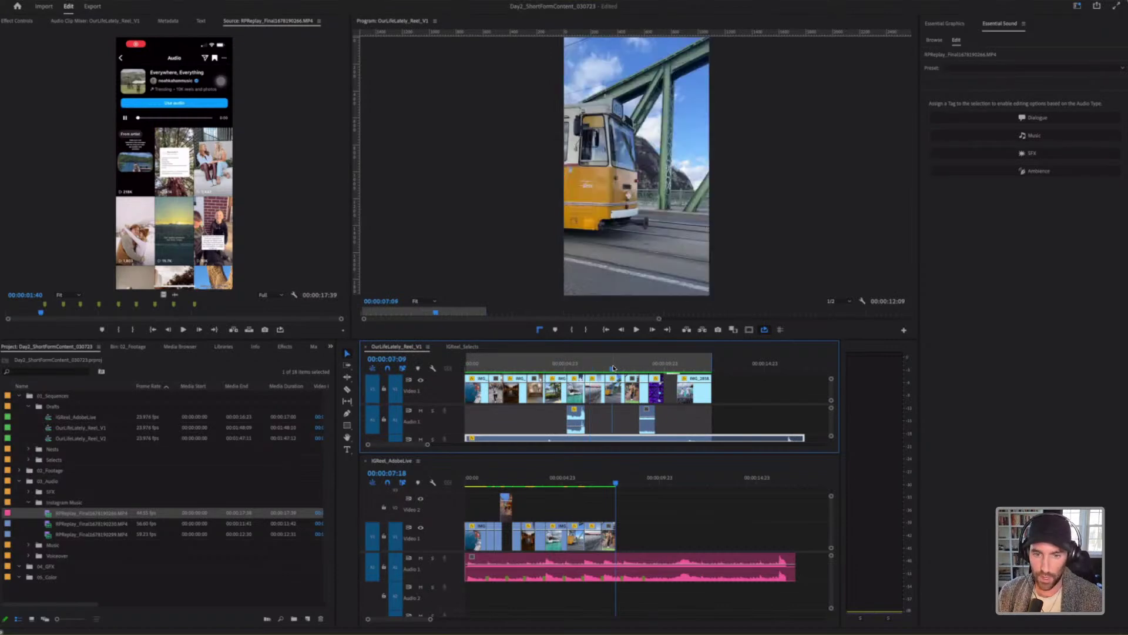
pyautogui.press('space')
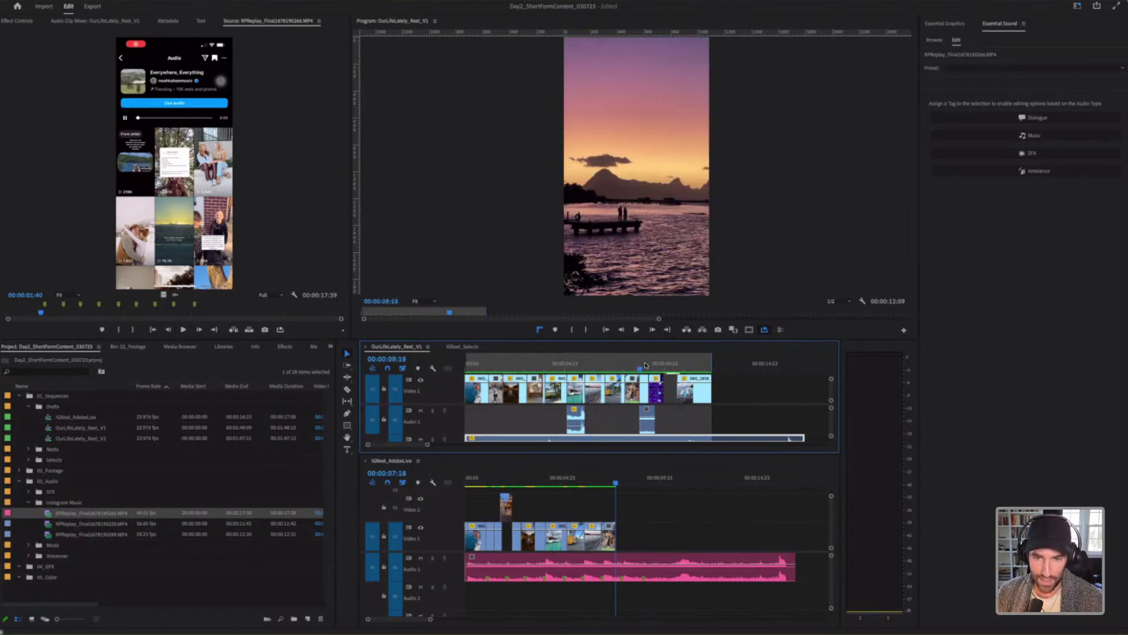
pyautogui.moveTo(619, 366); pyautogui.dragTo(666, 510)
pyautogui.press('=')
pyautogui.press('=')
pyautogui.click(626, 515)
pyautogui.press('=')
pyautogui.press('=')
pyautogui.press('super+z')
pyautogui.click(727, 516)
pyautogui.click(728, 516)
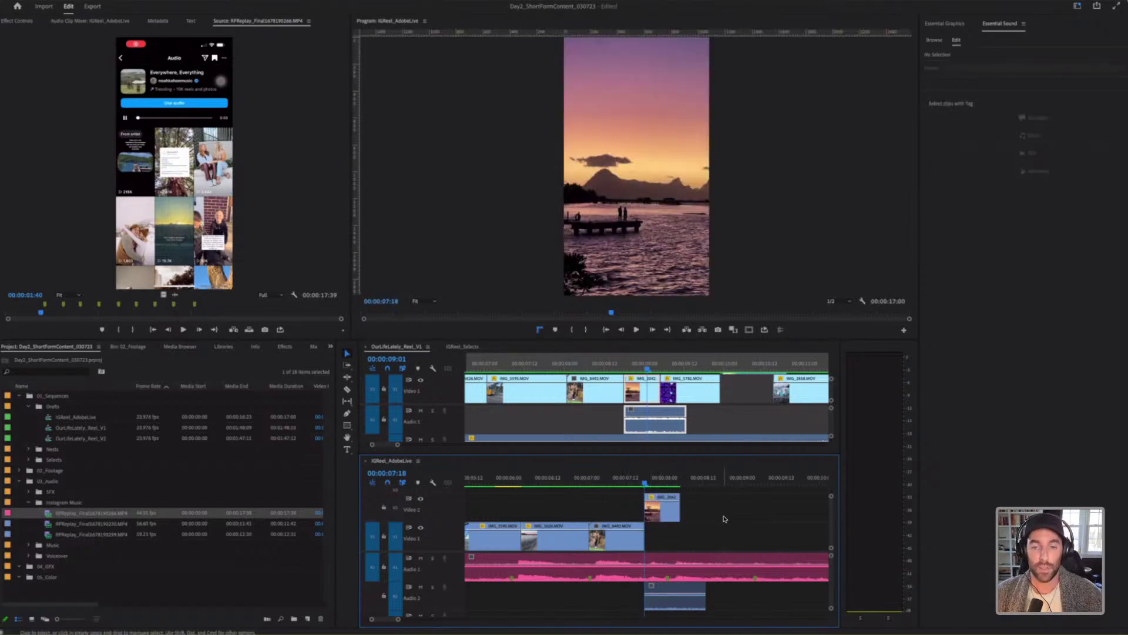
# Step: Unlink the sunset clip, extend its audio start back to 00:00:07:13 and extend its video end to match the audio's end
pyautogui.click(629, 483)
pyautogui.click(673, 597)
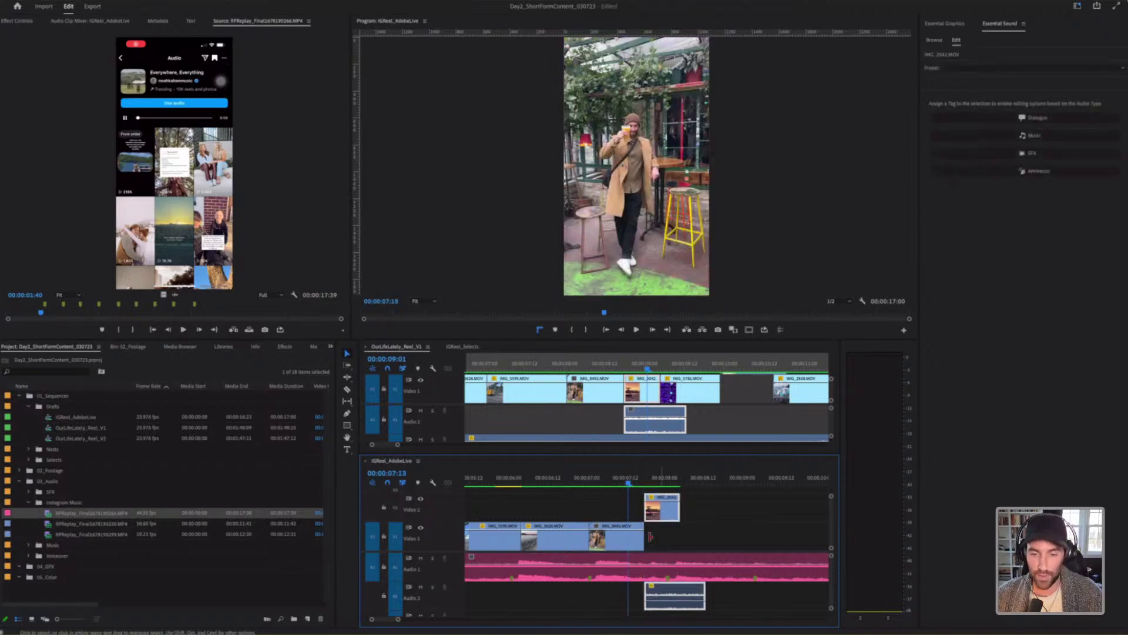
pyautogui.moveTo(646, 592); pyautogui.dragTo(629, 591)
pyautogui.press('super+z')
pyautogui.press('super+l')
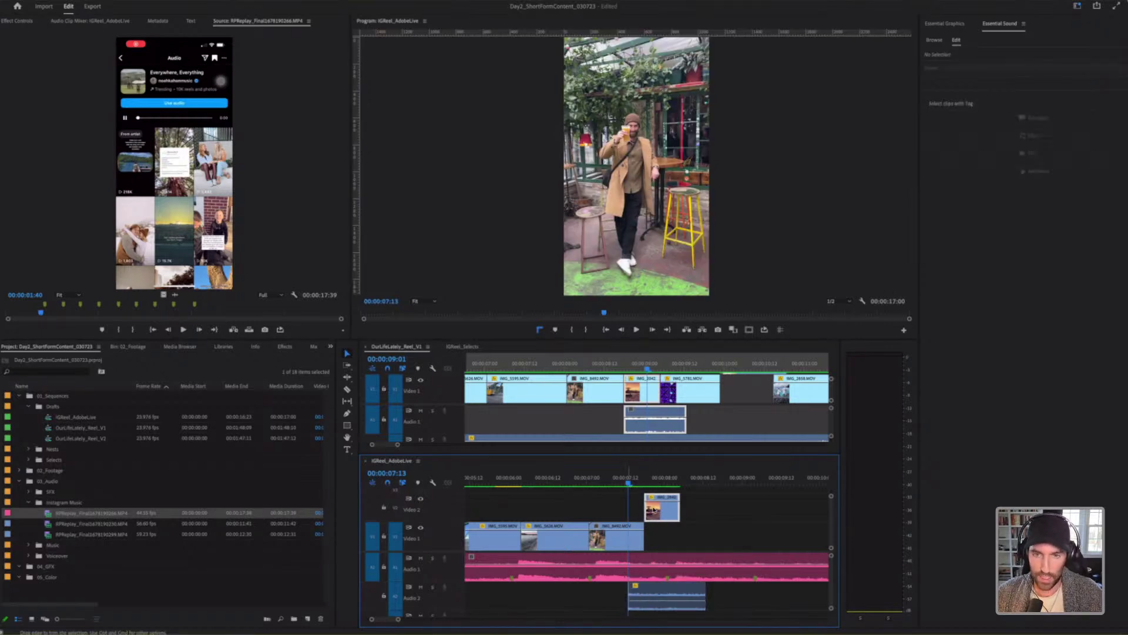
pyautogui.press('space')
pyautogui.press('space')
pyautogui.moveTo(679, 508); pyautogui.dragTo(707, 508)
# Step: Add the purple lights clip from OurLifeLately_Reel_V1 at 00:00:08:08 over the sunset clip's end and play to the next beat at 00:00:09:04
pyautogui.click(690, 478)
pyautogui.click(688, 364)
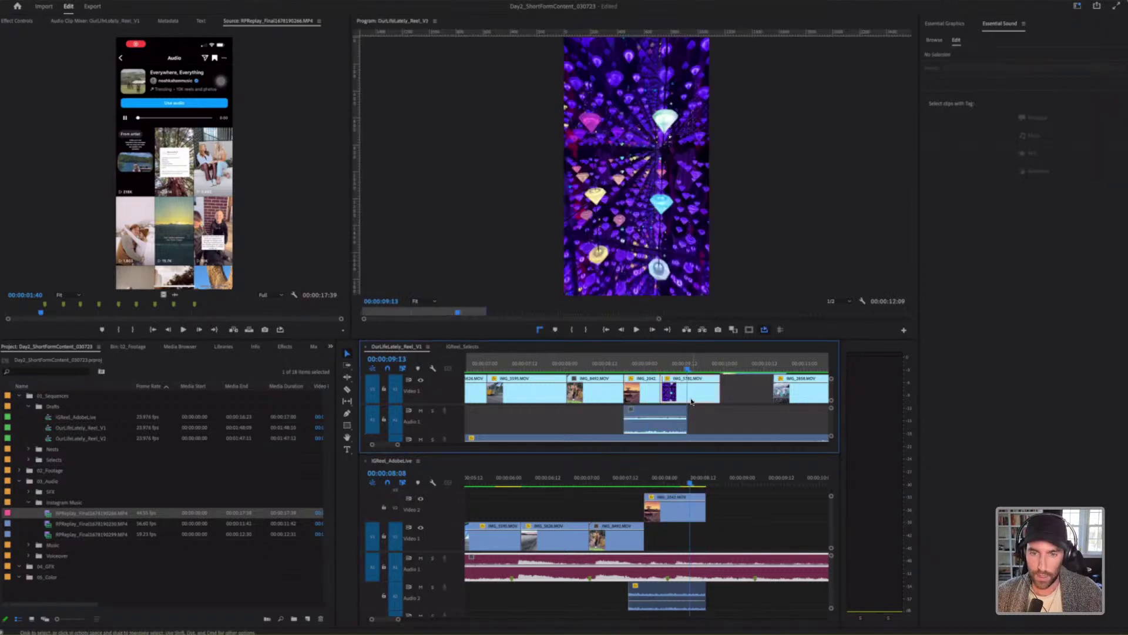
pyautogui.moveTo(683, 396); pyautogui.dragTo(651, 508)
pyautogui.hscroll(3, 731, 526)
pyautogui.click(577, 481)
pyautogui.press('space')
pyautogui.press('space')
pyautogui.press('space')
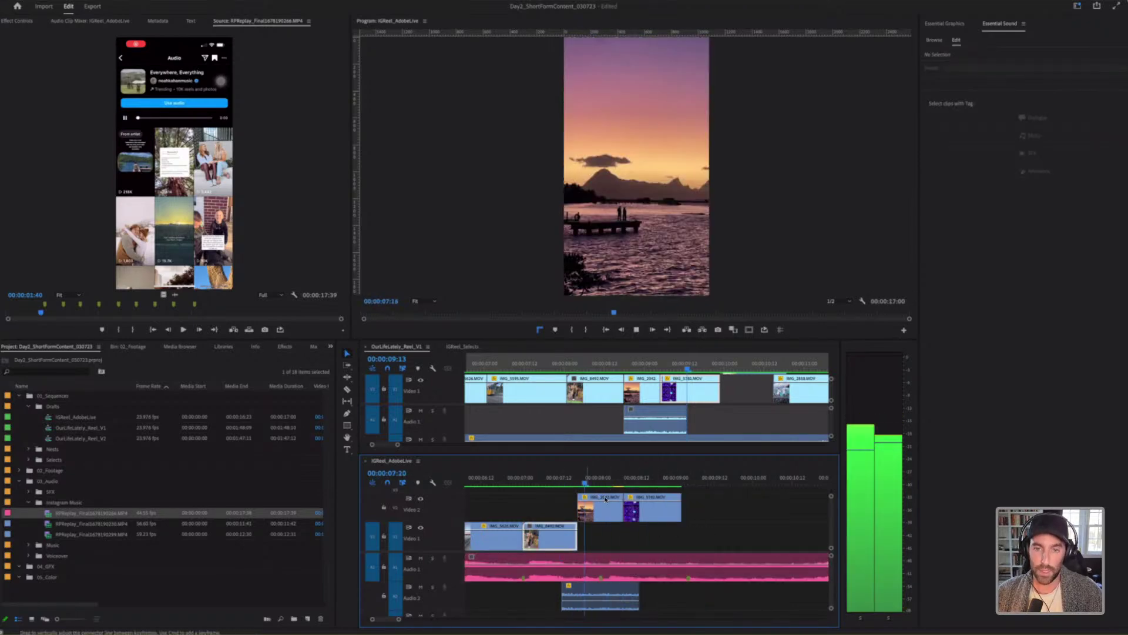
pyautogui.press('space')
pyautogui.press('-')
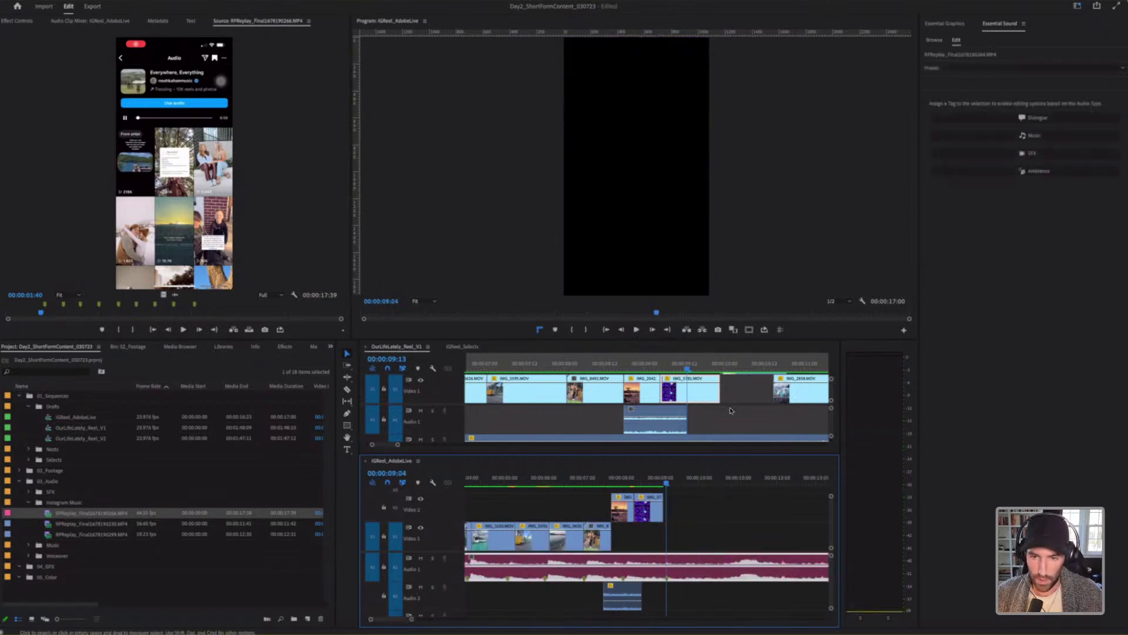
# Step: Add the archway clip from OurLifeLately_Reel_V1 after the purple lights clip and extend its end to the beat at 00:00:10:03
pyautogui.click(754, 363)
pyautogui.scroll(2, 749, 392)
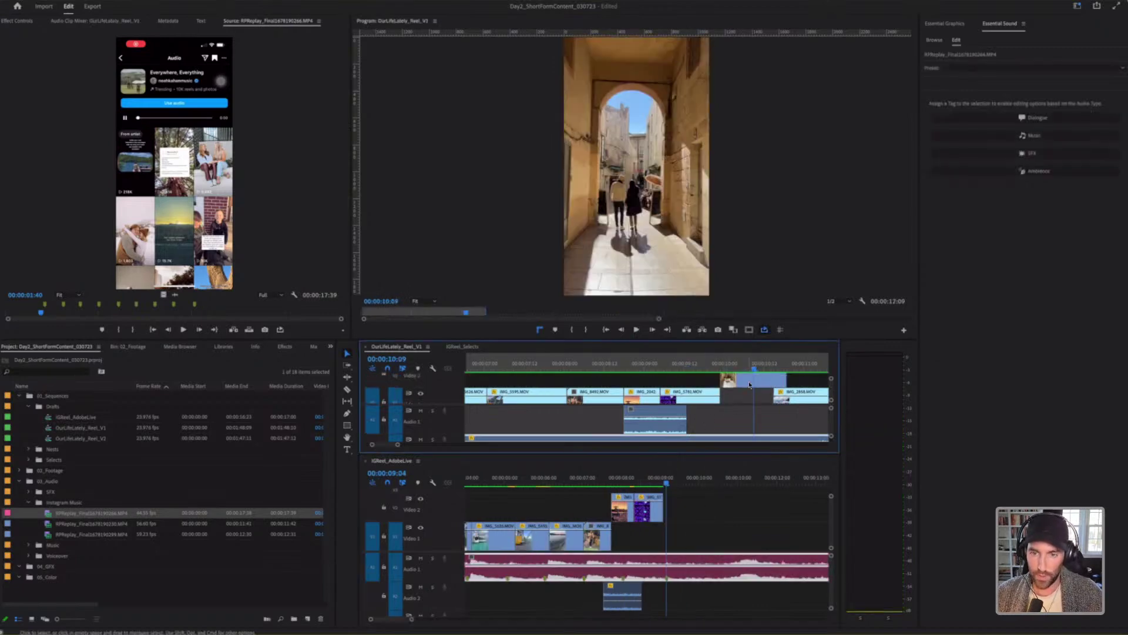
pyautogui.moveTo(737, 383); pyautogui.dragTo(673, 506)
pyautogui.press('space')
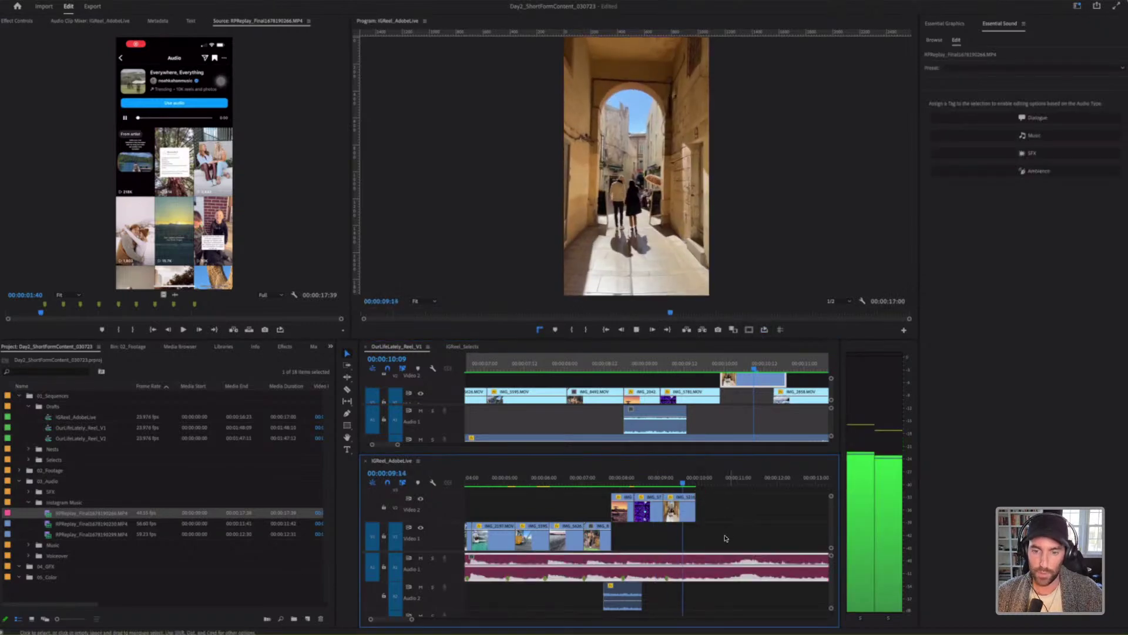
pyautogui.press('space')
# Step: Add the clip of the couple in white robes from OurLifeLately_Reel_V1 to IGReel_AdobeLive after the archway clip at 00:00:10:03
pyautogui.click(791, 364)
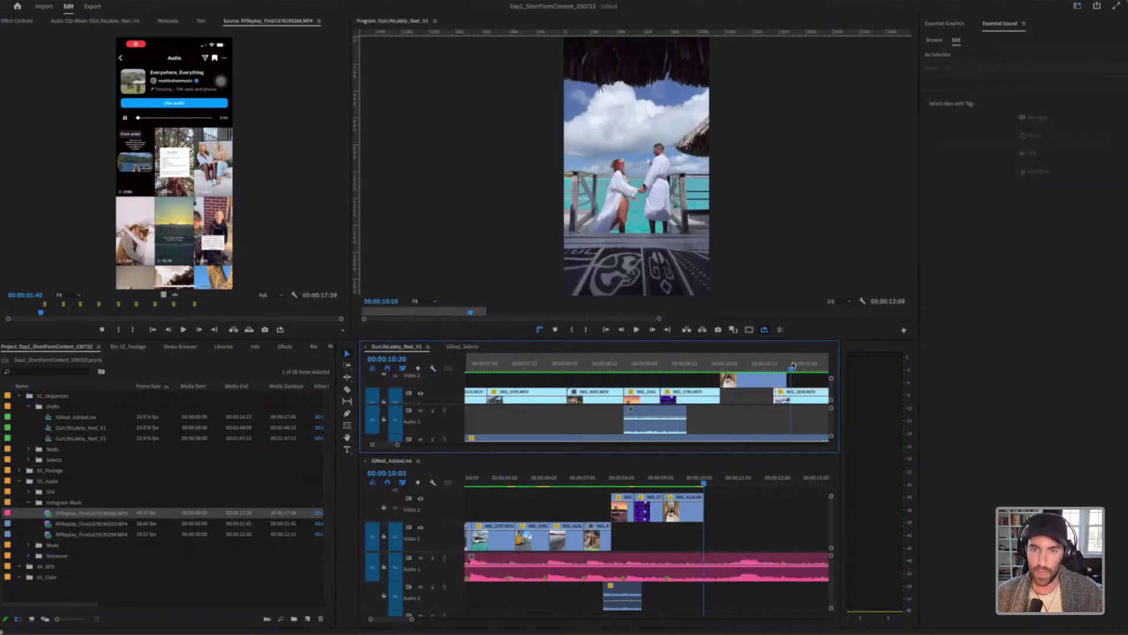
pyautogui.hscroll(2, 771, 402)
pyautogui.press('-')
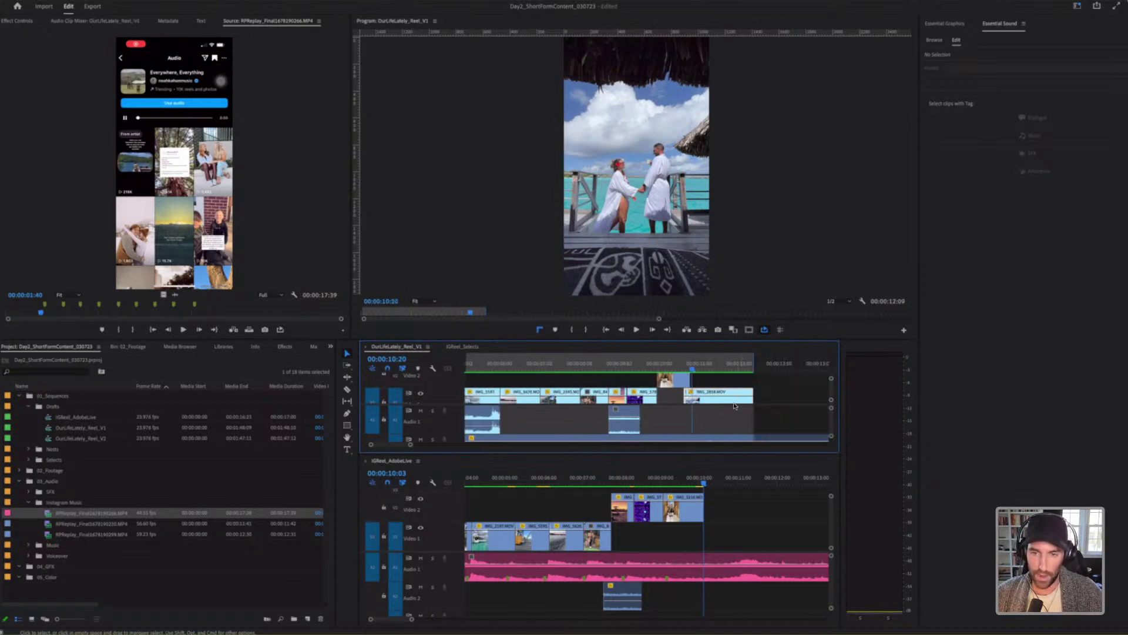
pyautogui.moveTo(731, 404); pyautogui.dragTo(750, 509)
# Step: Play through the white robes clip to the closing beat, extend its end to 00:00:12:04 and save the project
pyautogui.click(689, 479)
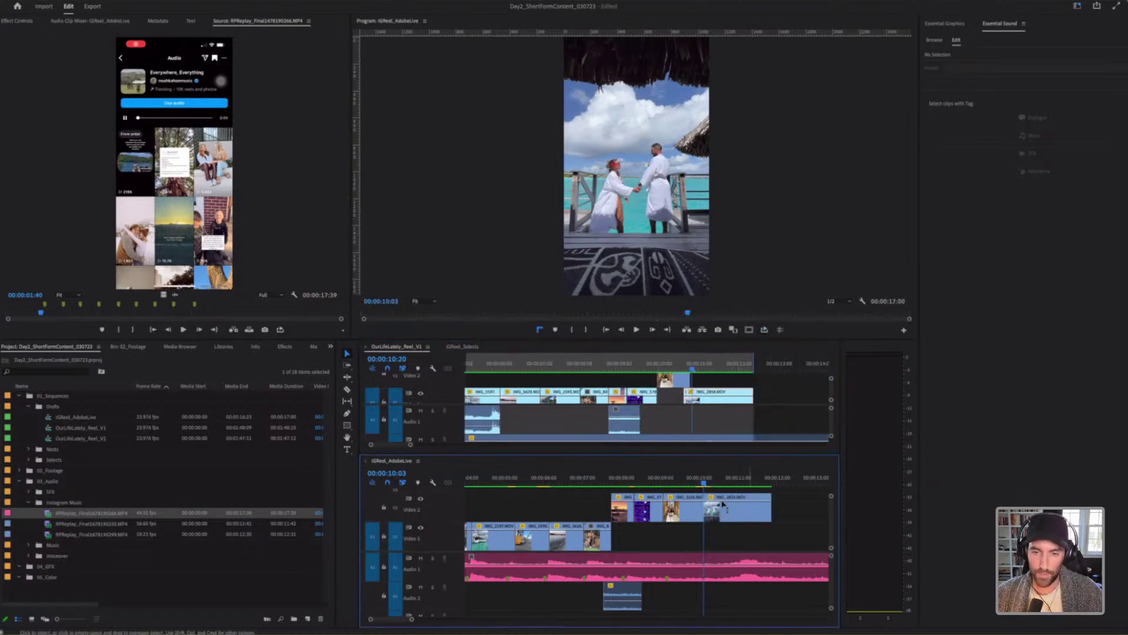
pyautogui.press('space')
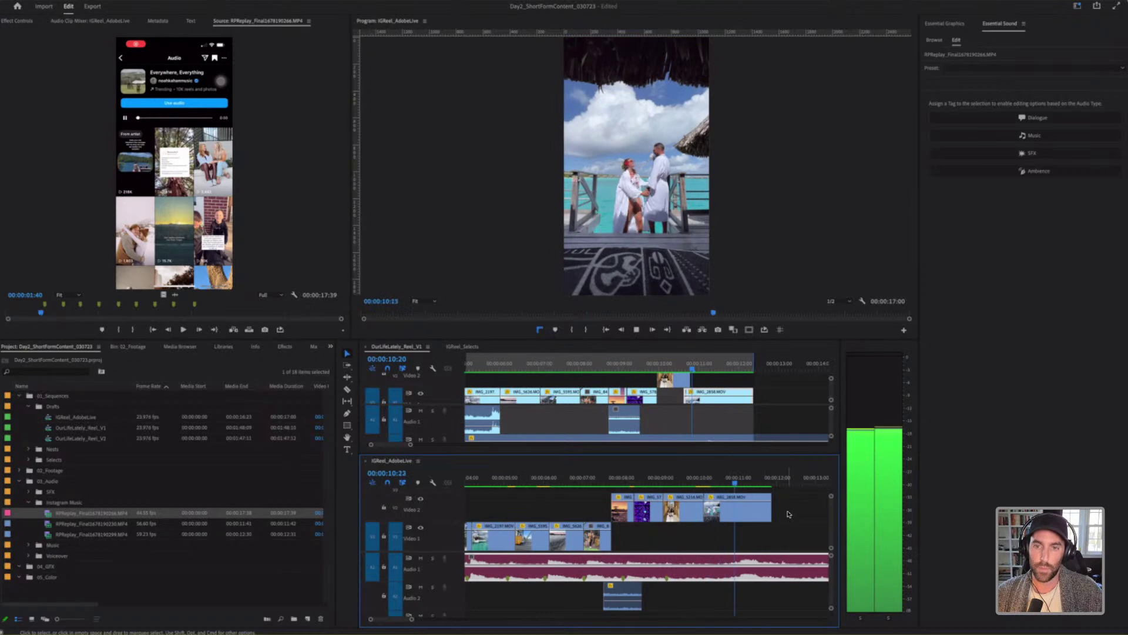
pyautogui.press('space')
pyautogui.moveTo(770, 512); pyautogui.dragTo(783, 512)
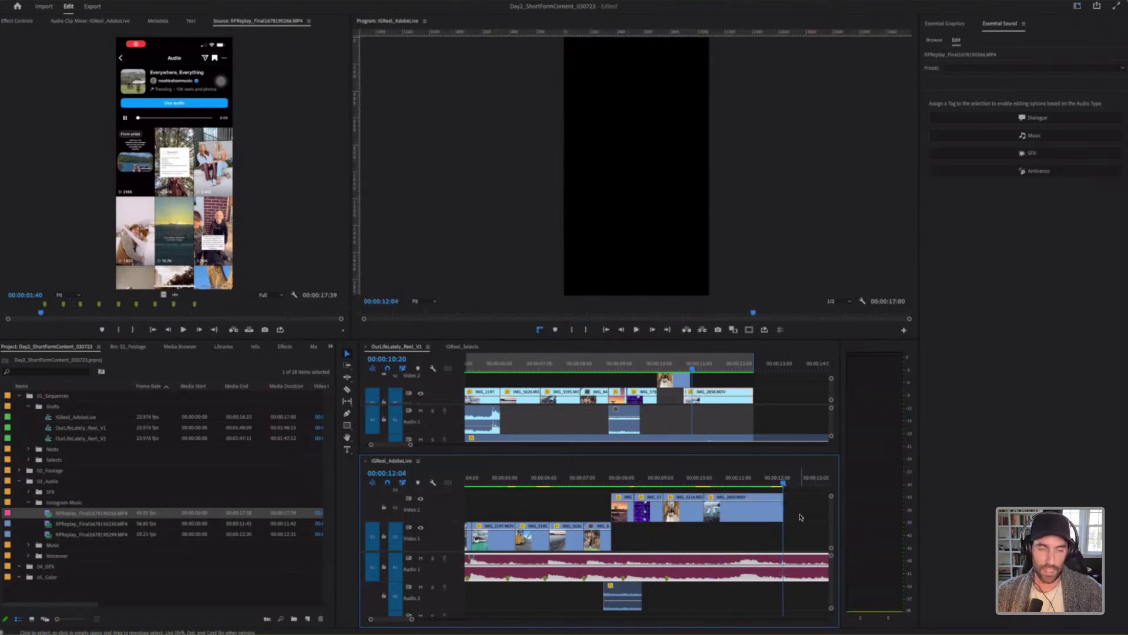
pyautogui.click(800, 517)
pyautogui.press('super+s')
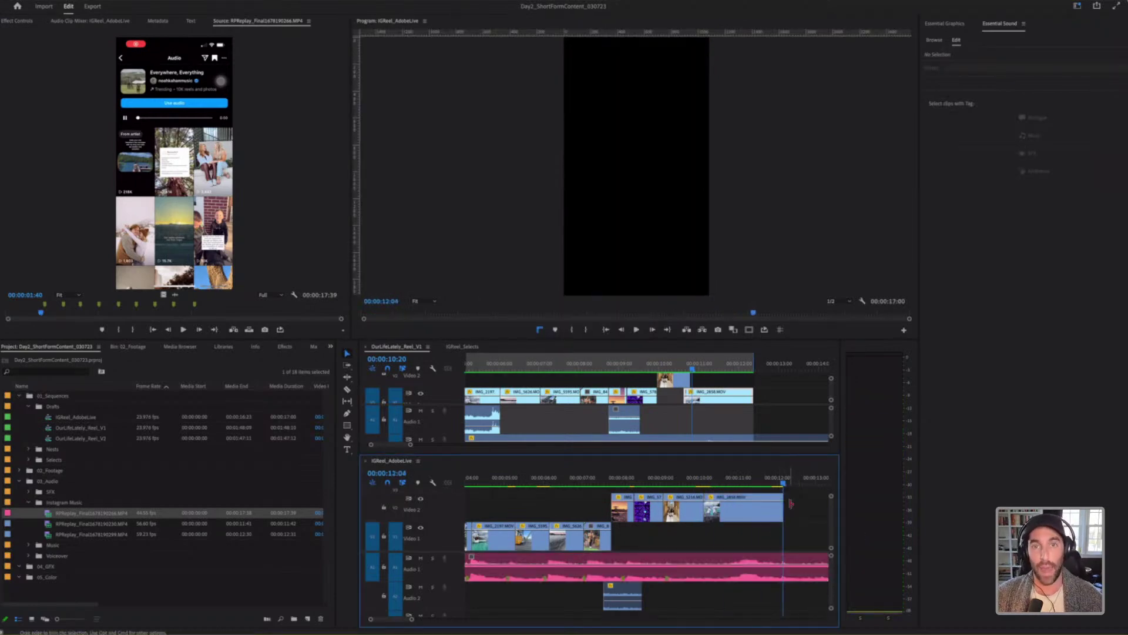
# Step: Review the whole IGReel_AdobeLive edit at the café terrace clip, the evening street clip at 00:00:01:21 and the tram clip at 00:00:06:03
pyautogui.press('-')
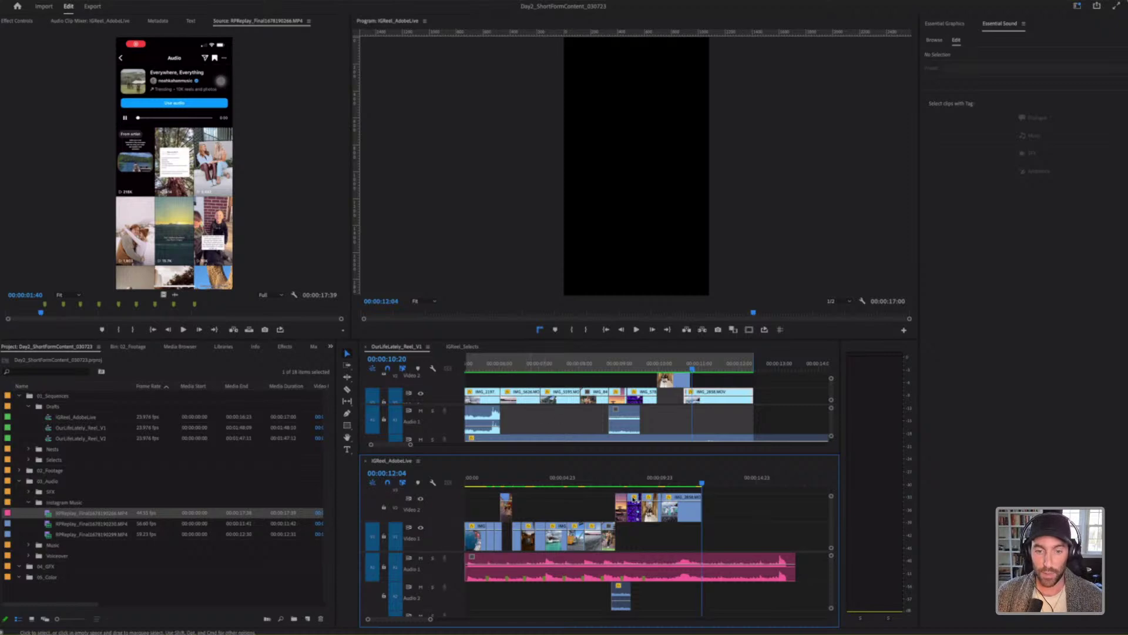
pyautogui.click(605, 484)
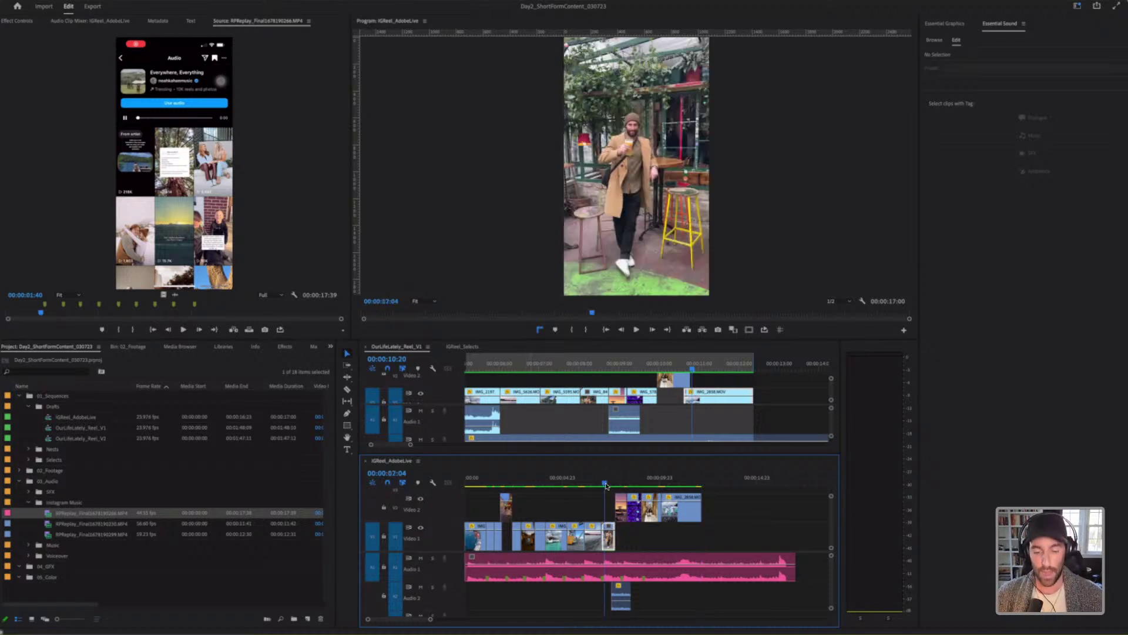
pyautogui.press('-')
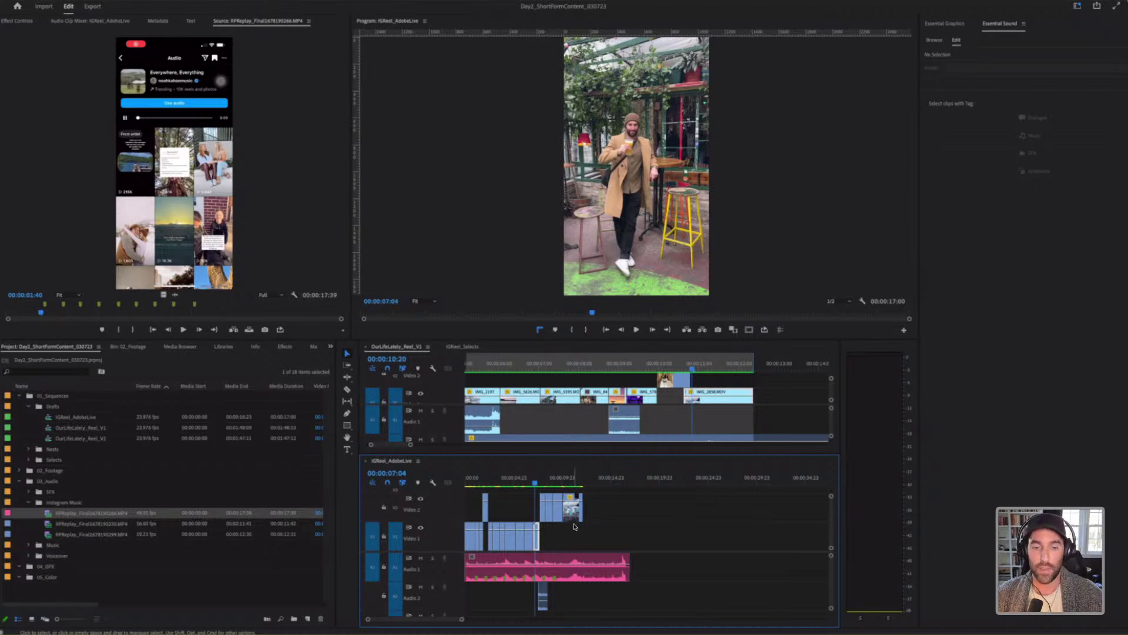
pyautogui.click(484, 481)
pyautogui.click(506, 498)
pyautogui.press('=')
pyautogui.press('=')
pyautogui.click(602, 510)
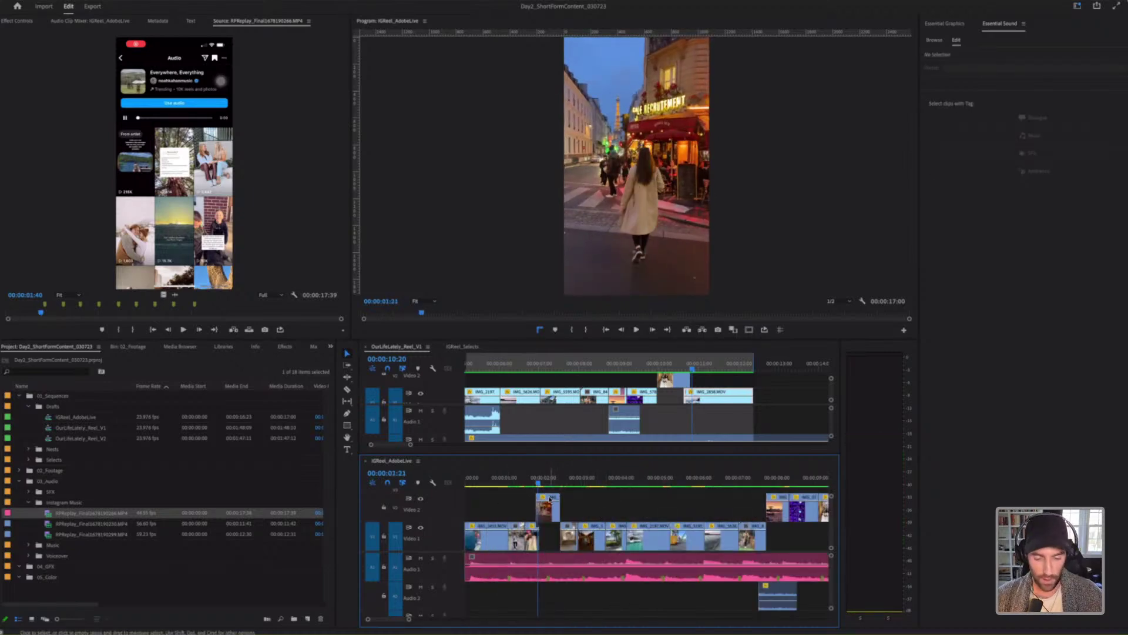
pyautogui.hotkey('shift', '-')
pyautogui.press('\\')
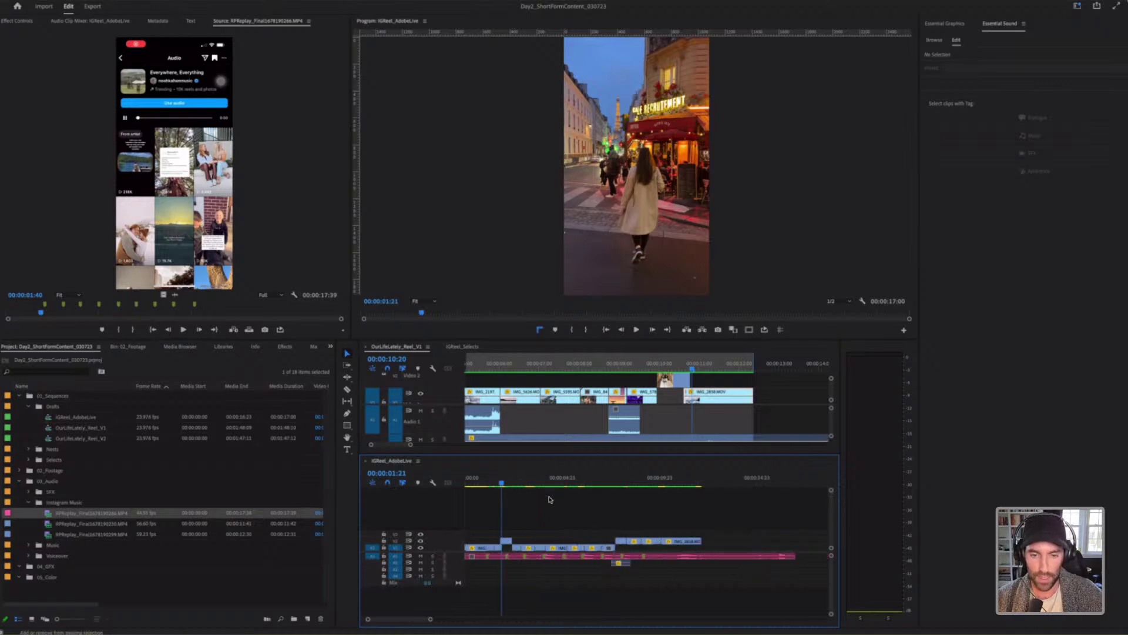
pyautogui.hotkey('shift', '=')
pyautogui.click(584, 488)
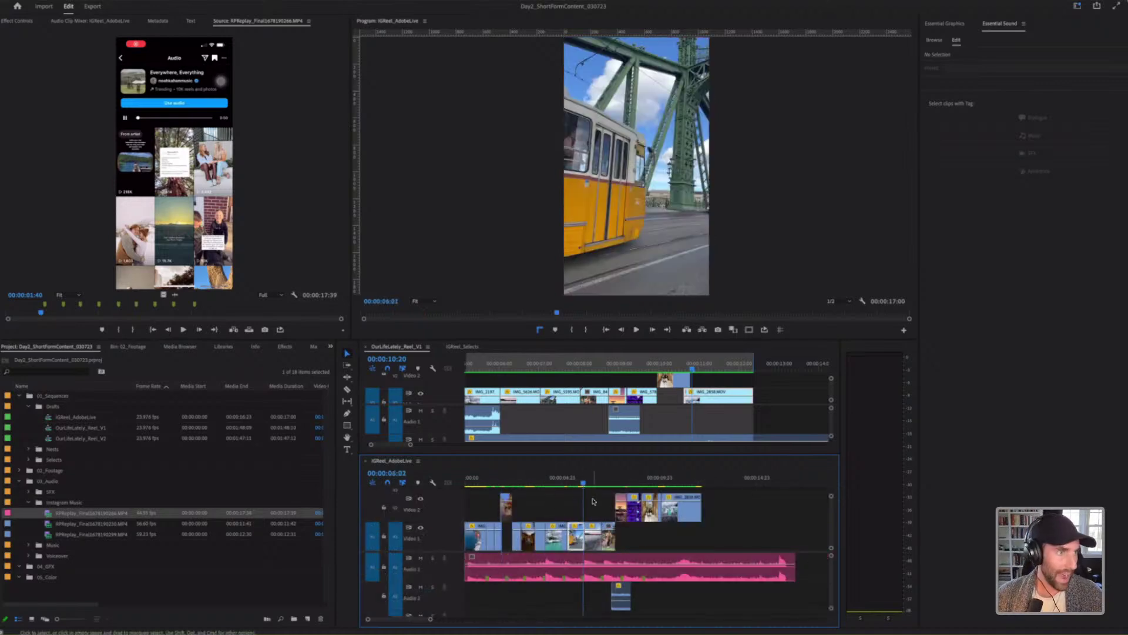
# Step: Examine the IGReel_AdobeLive timeline from its start to the end of the music at 00:00:17:00
pyautogui.click(595, 512)
pyautogui.press('Delete')
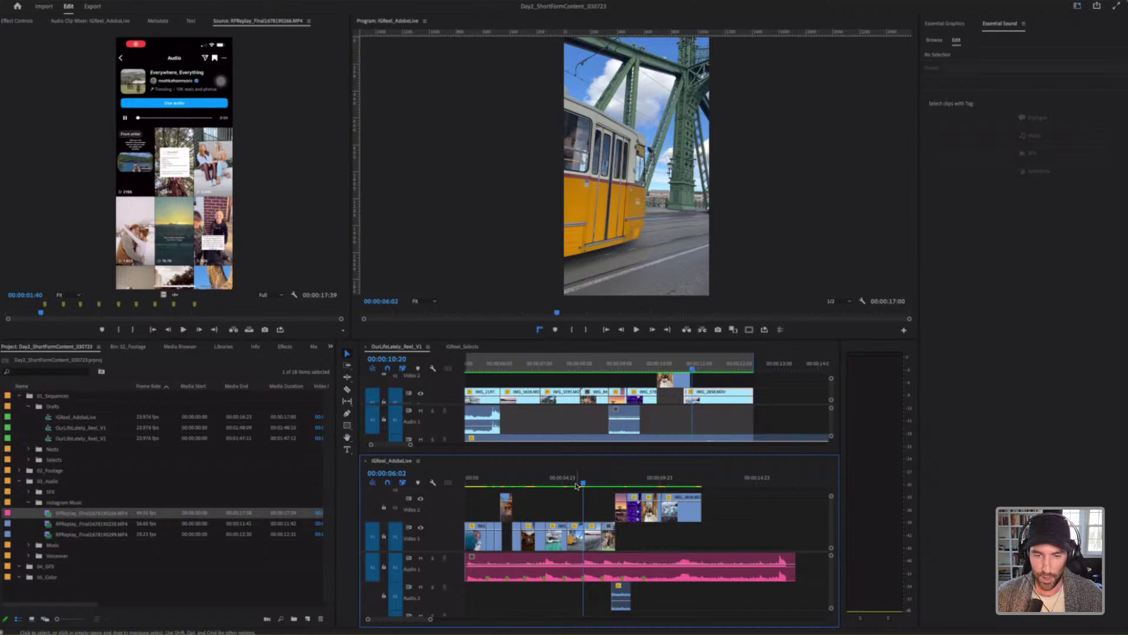
pyautogui.press('Home')
pyautogui.click(550, 508)
pyautogui.press('\\')
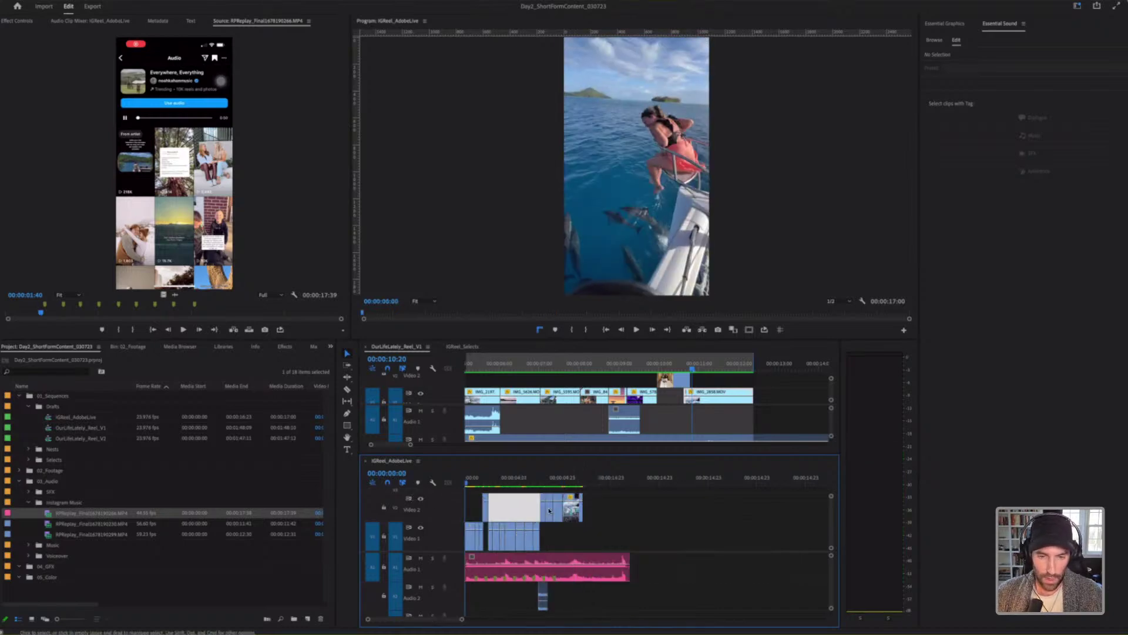
pyautogui.press('Delete')
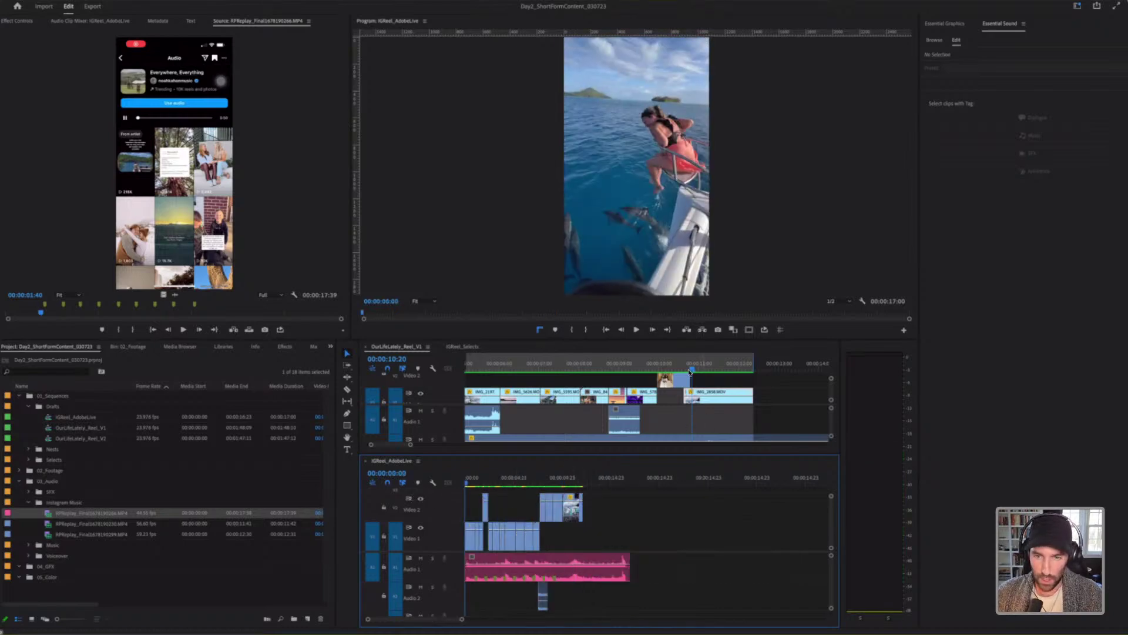
pyautogui.click(579, 486)
pyautogui.press('=')
pyautogui.press('=')
pyautogui.press('Down')
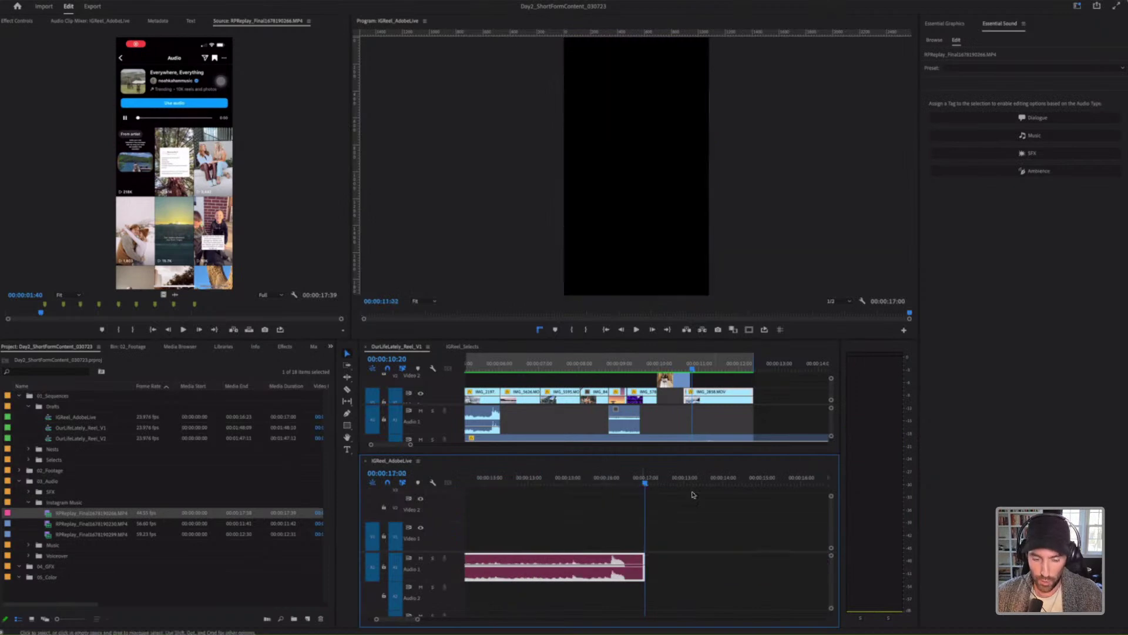
pyautogui.press('-')
pyautogui.press('-')
pyautogui.press('-')
pyautogui.press('Up')
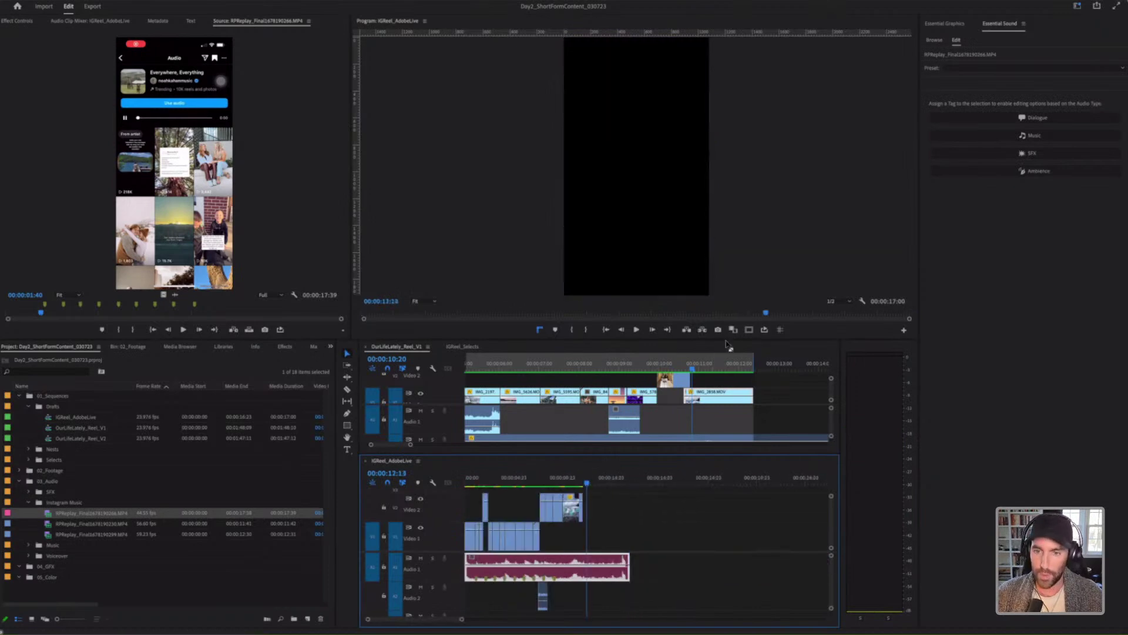
# Step: Turn on loop playback and mark the out point of IGReel_AdobeLive at the end of the white robes clip
pyautogui.click(765, 331)
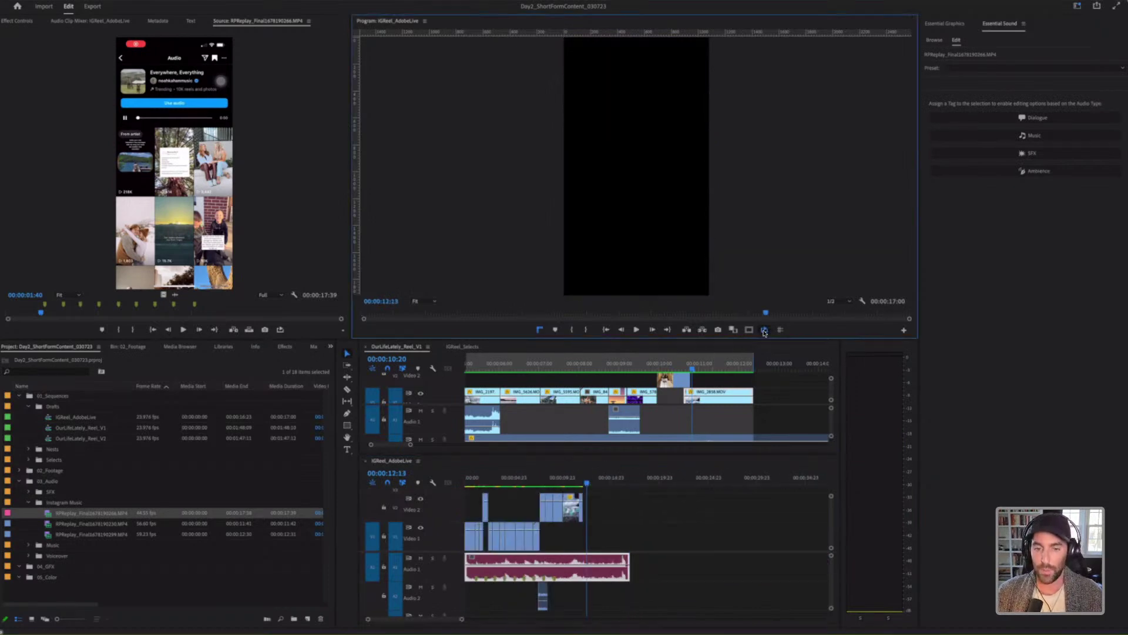
pyautogui.press('=')
pyautogui.press('=')
pyautogui.click(588, 485)
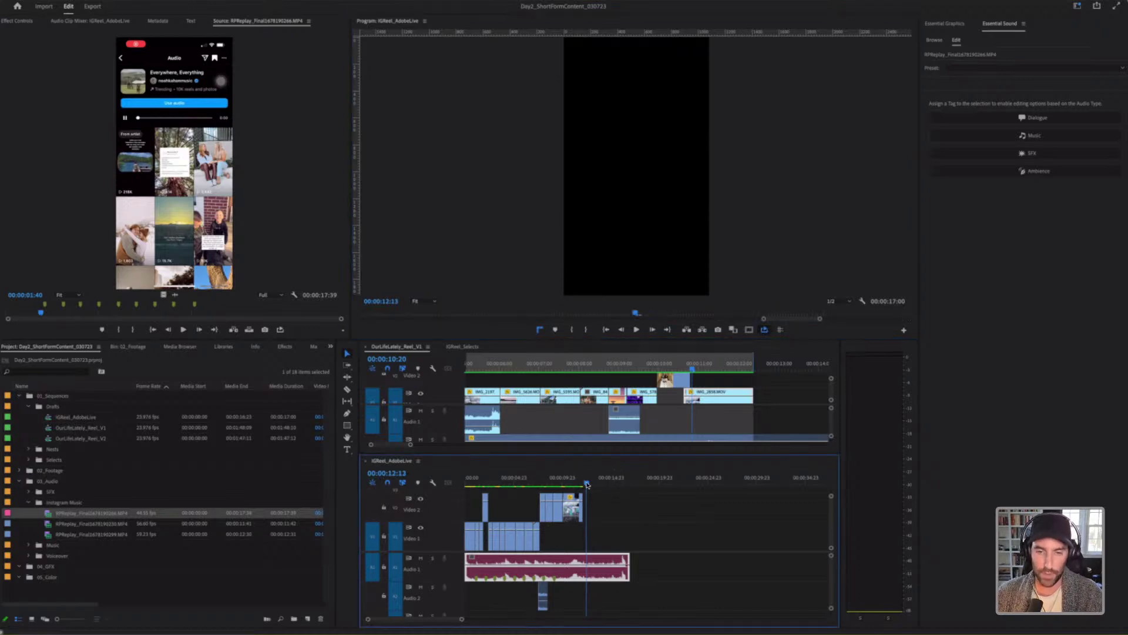
pyautogui.press('=')
pyautogui.press('=')
pyautogui.press('Up')
pyautogui.press('Down')
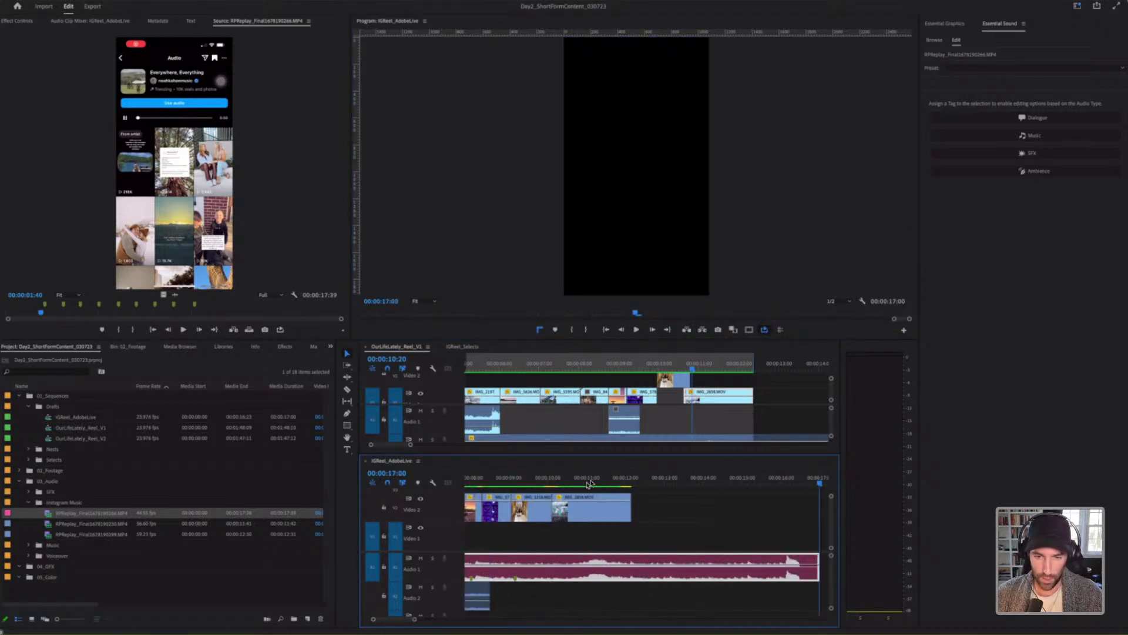
pyautogui.click(631, 483)
pyautogui.press('o')
# Step: Play the reel from 00:00:09:18 through its loop back to the opening dolphin clip, check the ending around 00:00:11:13, and save the project
pyautogui.click(538, 480)
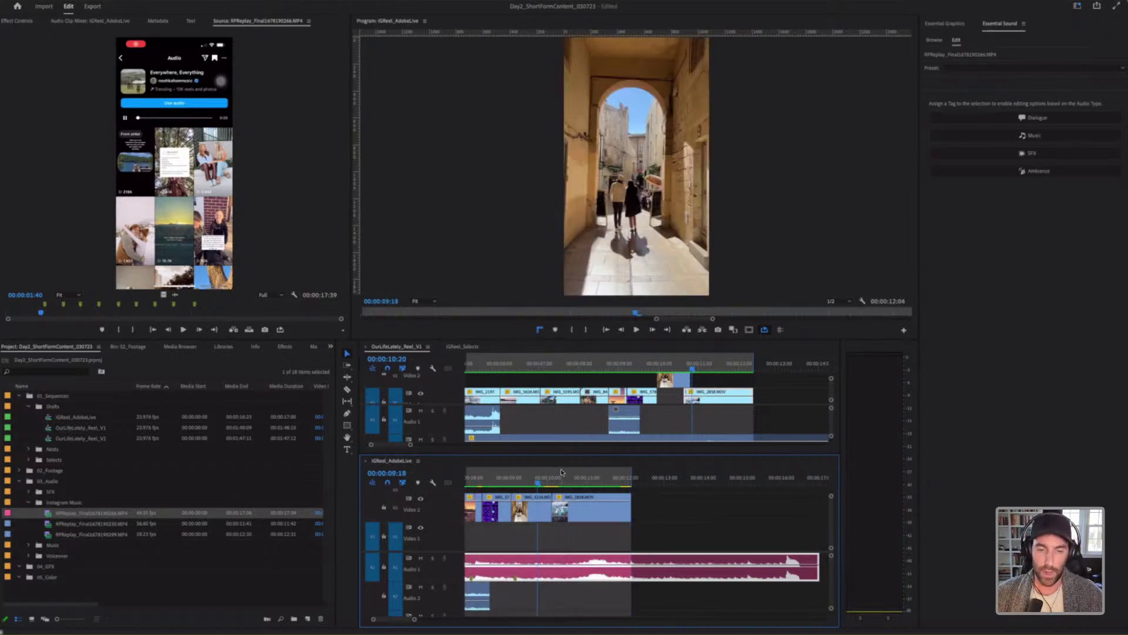
pyautogui.press('space')
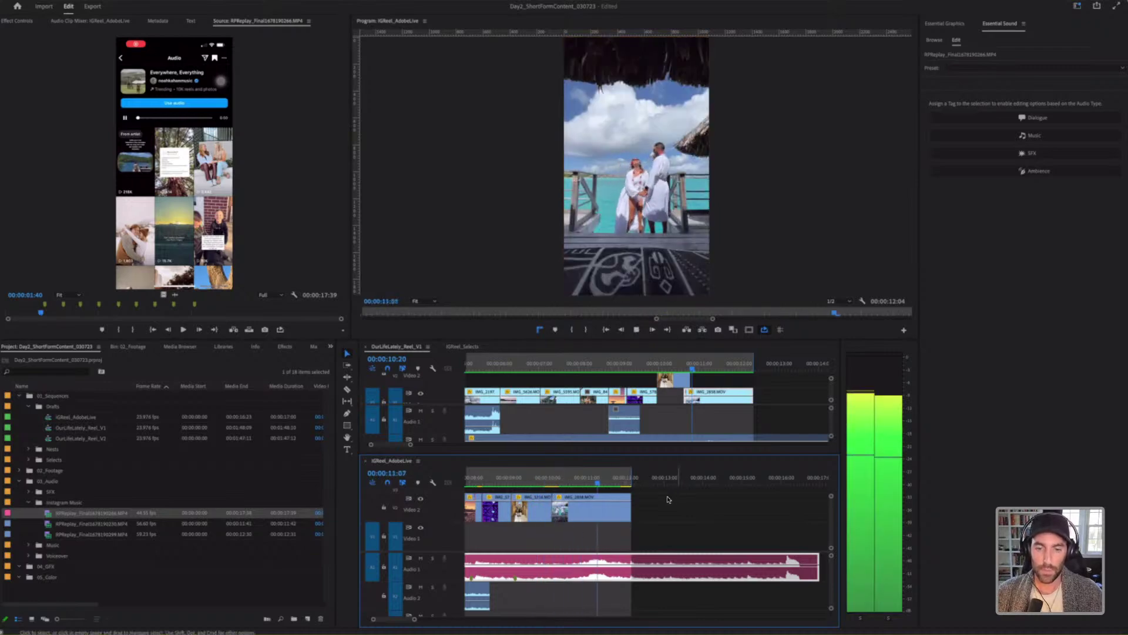
pyautogui.press('space')
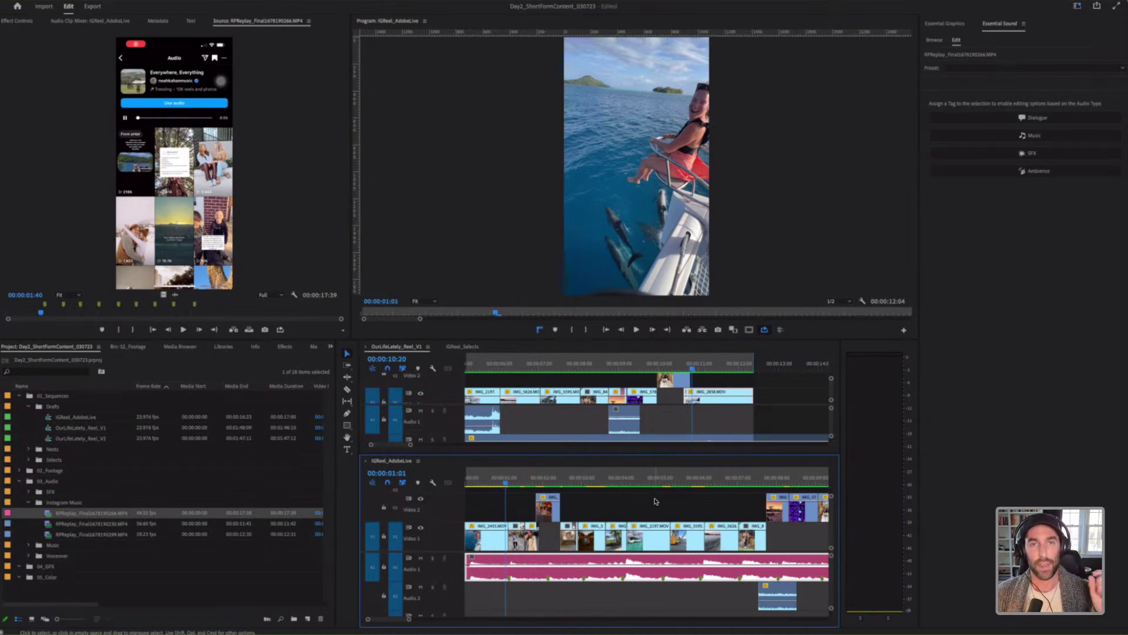
pyautogui.click(620, 502)
pyautogui.press('-')
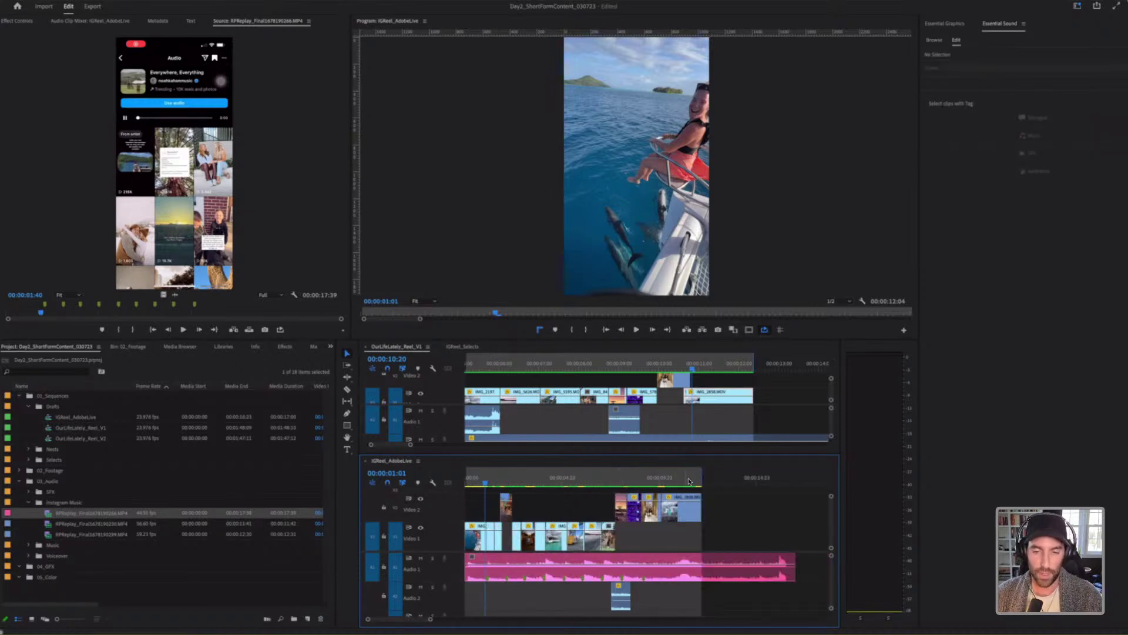
pyautogui.click(689, 482)
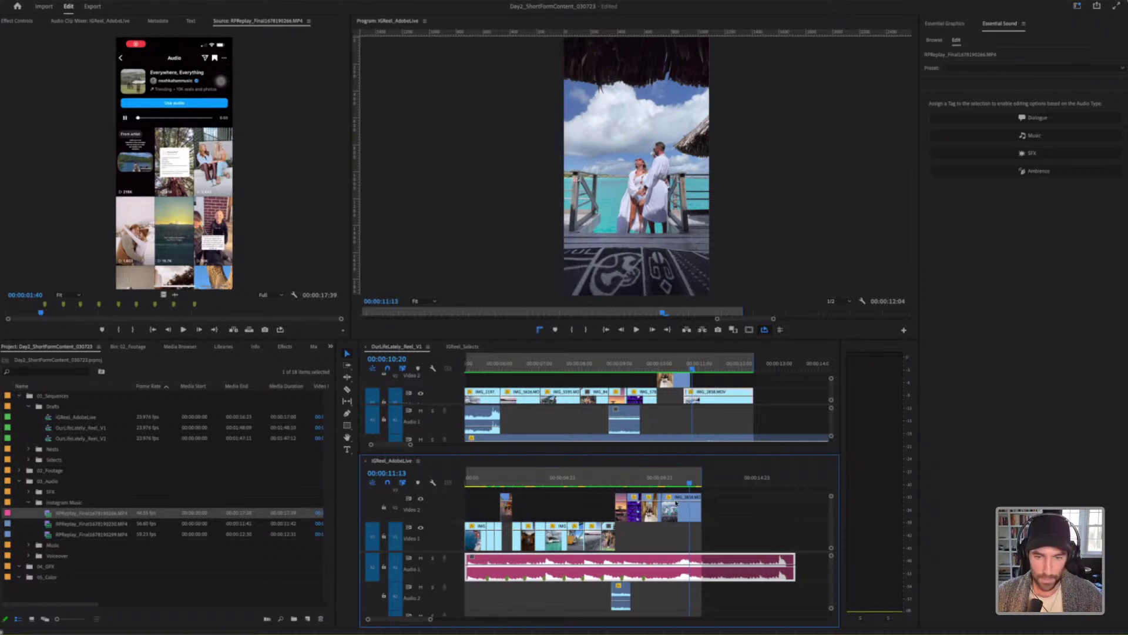
pyautogui.click(598, 501)
pyautogui.press('-')
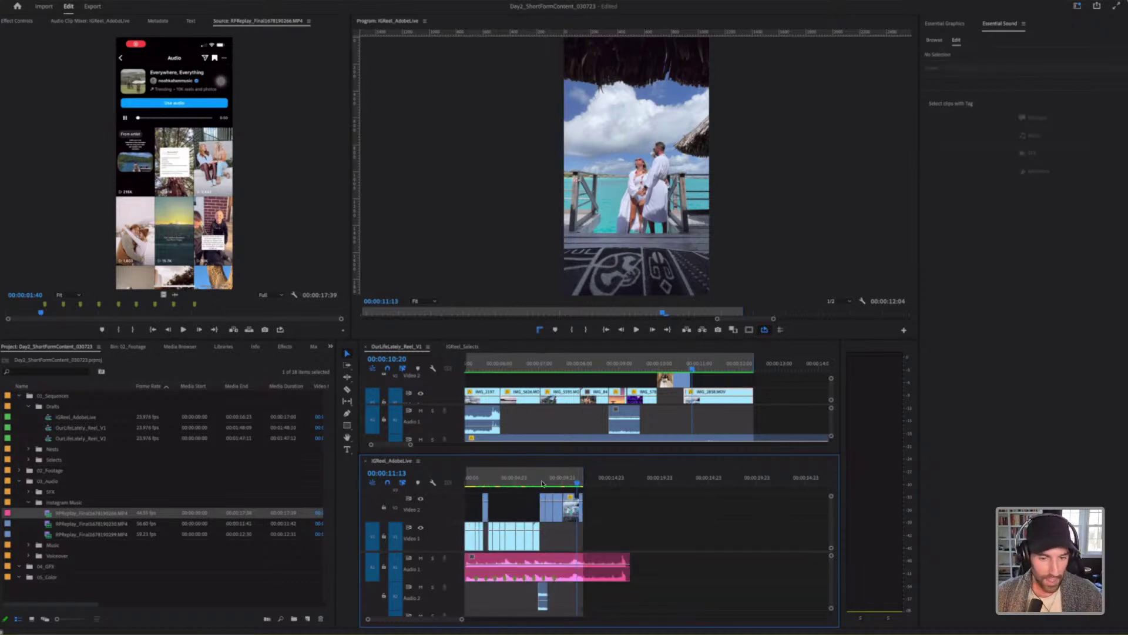
pyautogui.hotkey('ctrl', 's')
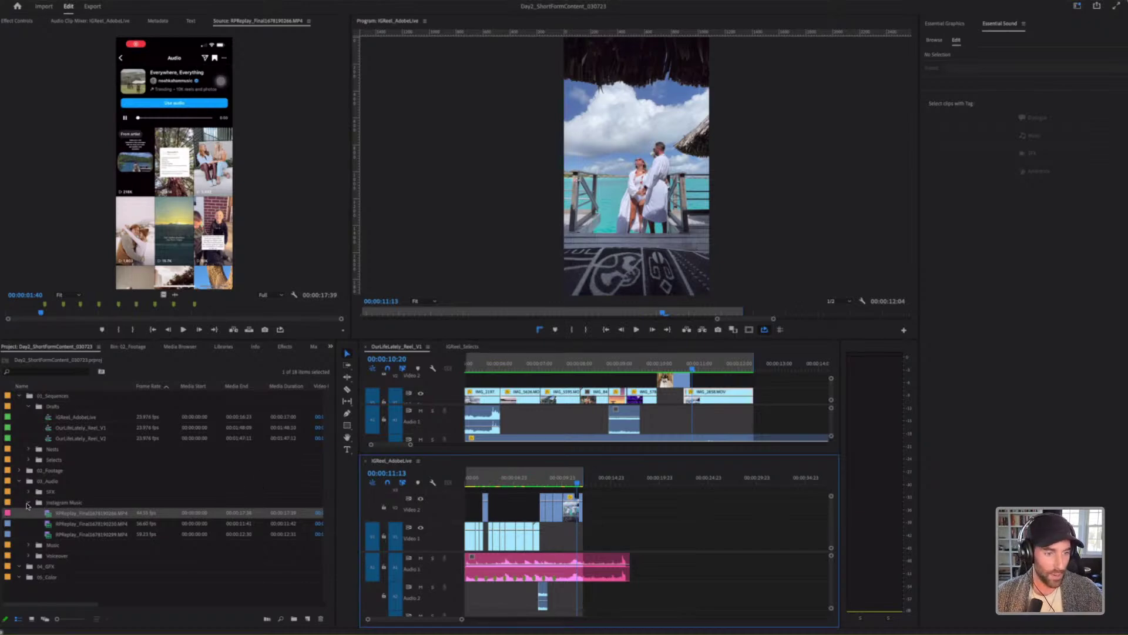
# Step: Collapse the Instagram Music bin and expand the Music bin to look through its licensed tracks
pyautogui.click(27, 505)
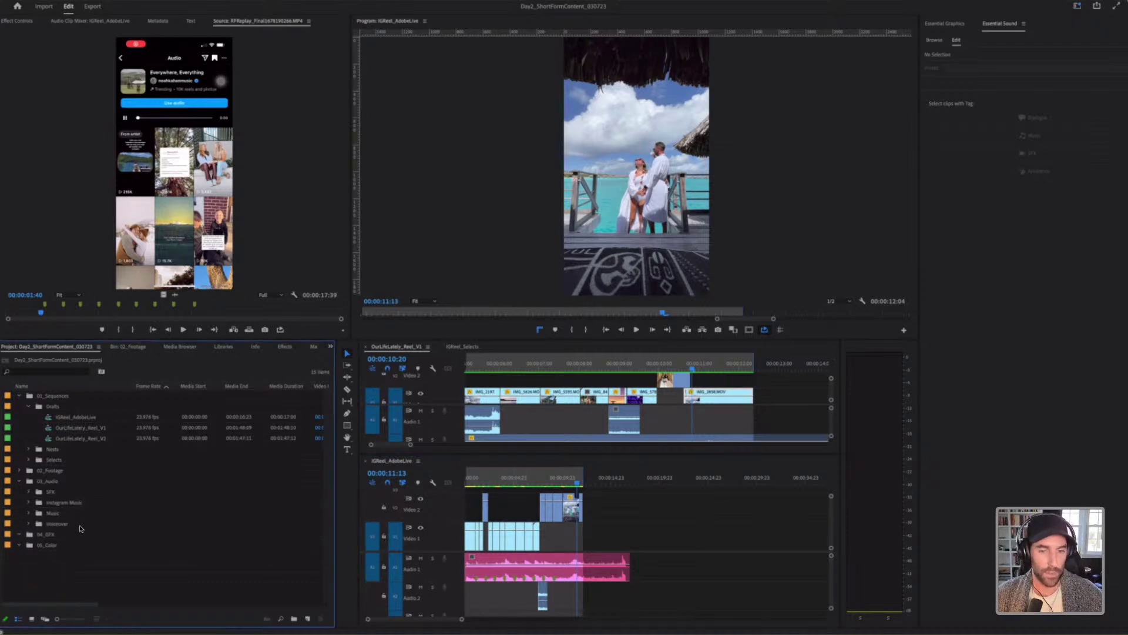
pyautogui.click(27, 513)
pyautogui.scroll(-3, 53, 470)
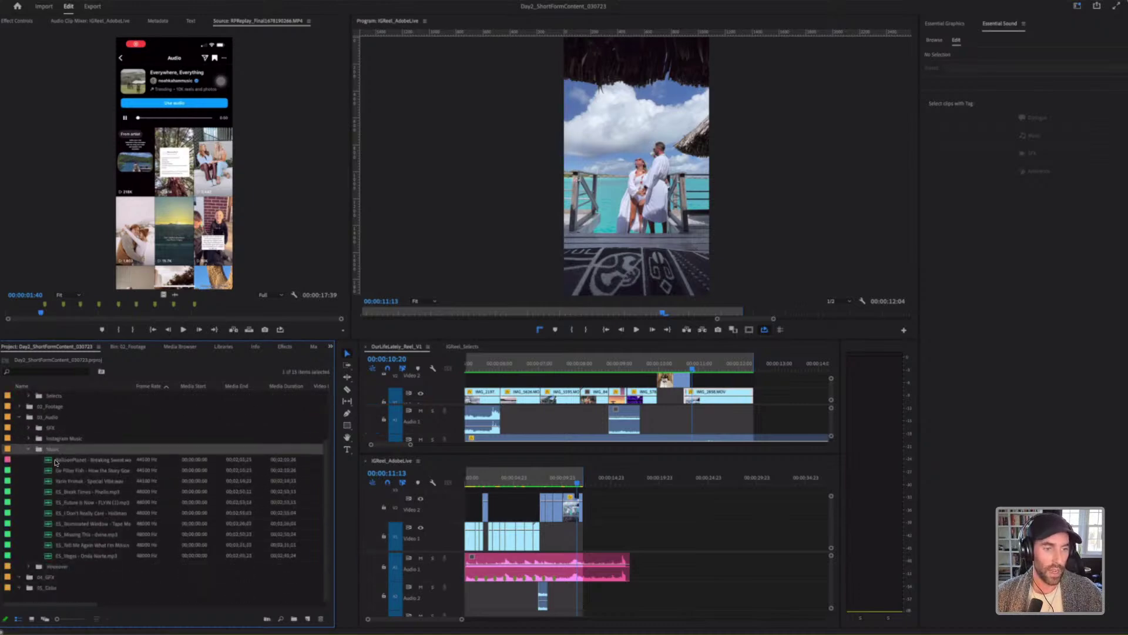
pyautogui.click(56, 460)
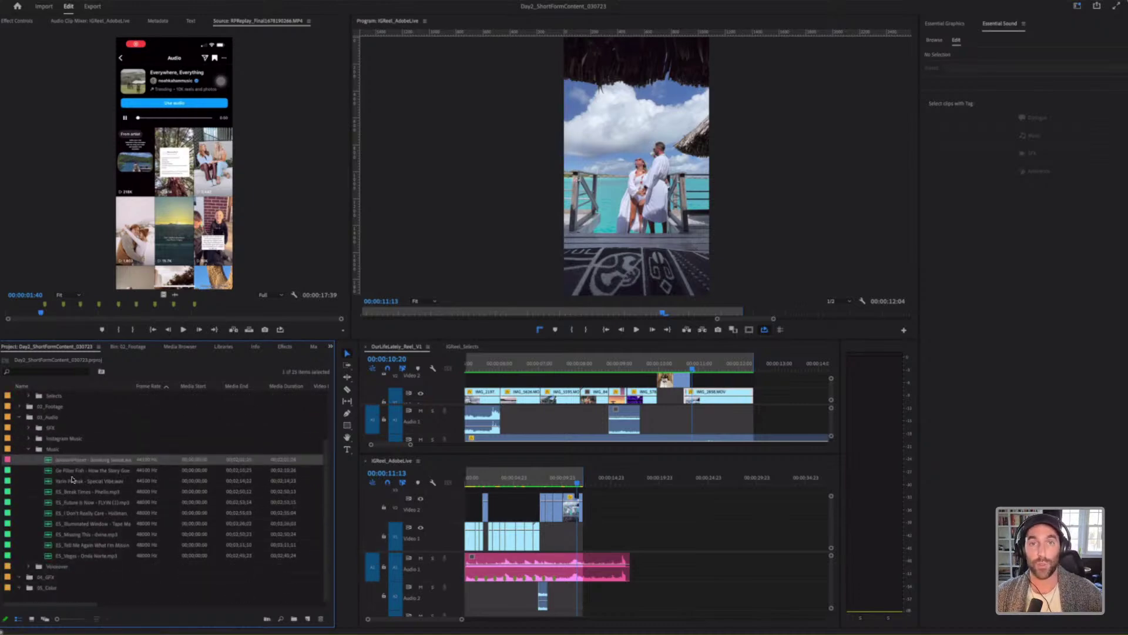
pyautogui.click(72, 471)
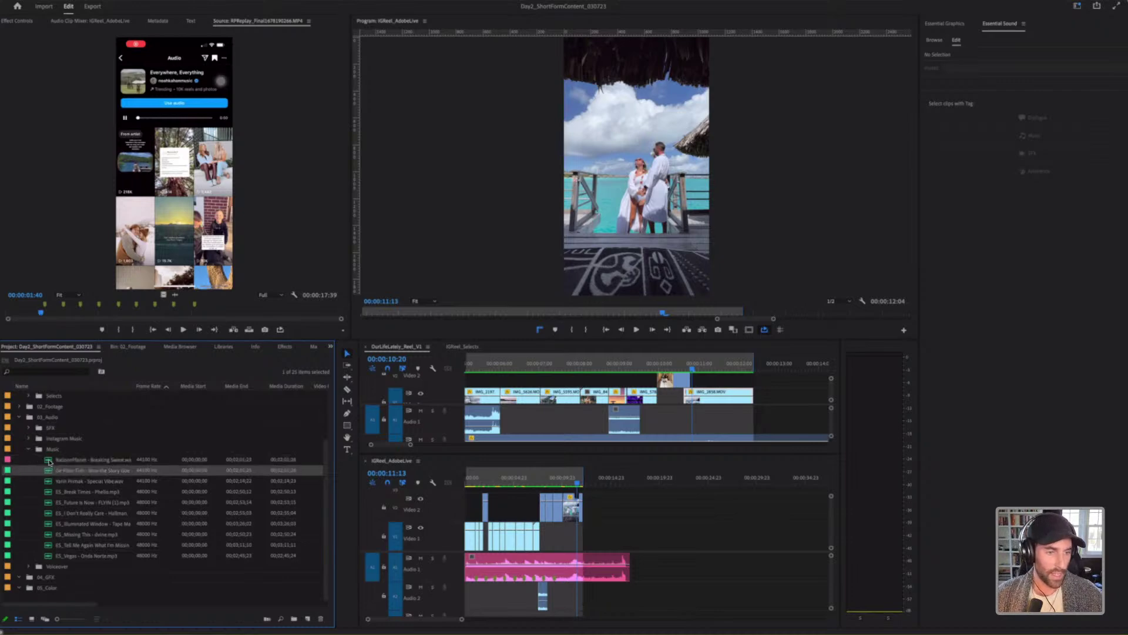
# Step: Load BalloonPlanet - Breaking Sweat.wav as the source and listen to the opening seconds of the track
pyautogui.doubleClick(49, 461)
pyautogui.moveTo(36, 315); pyautogui.dragTo(15, 315)
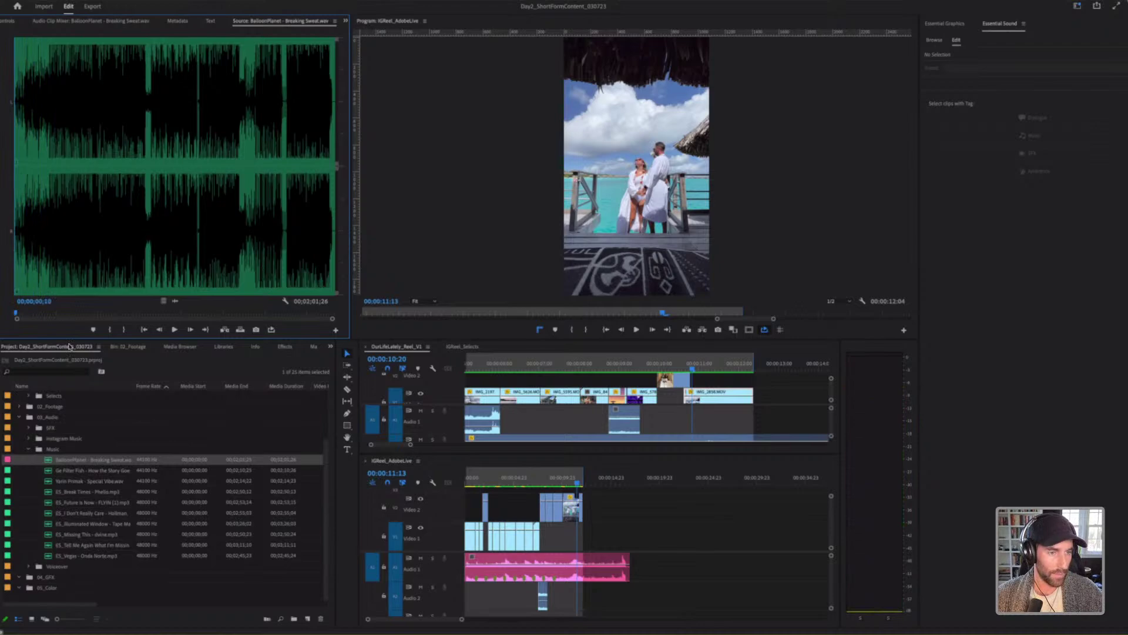
pyautogui.press('space')
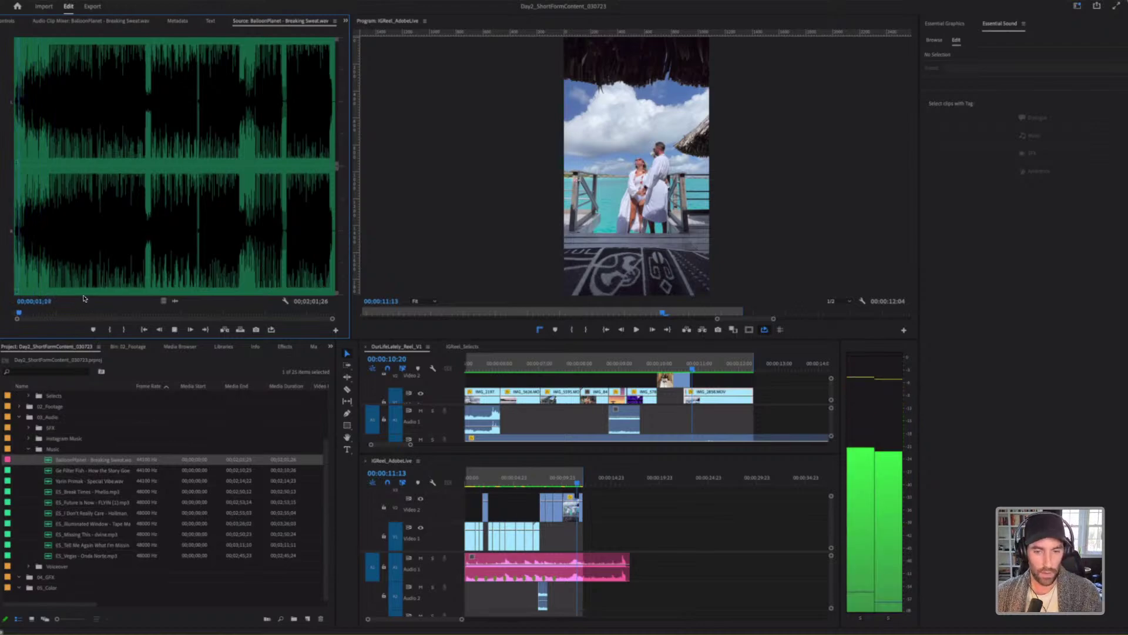
pyautogui.press('XF86AudioLowerVolume')
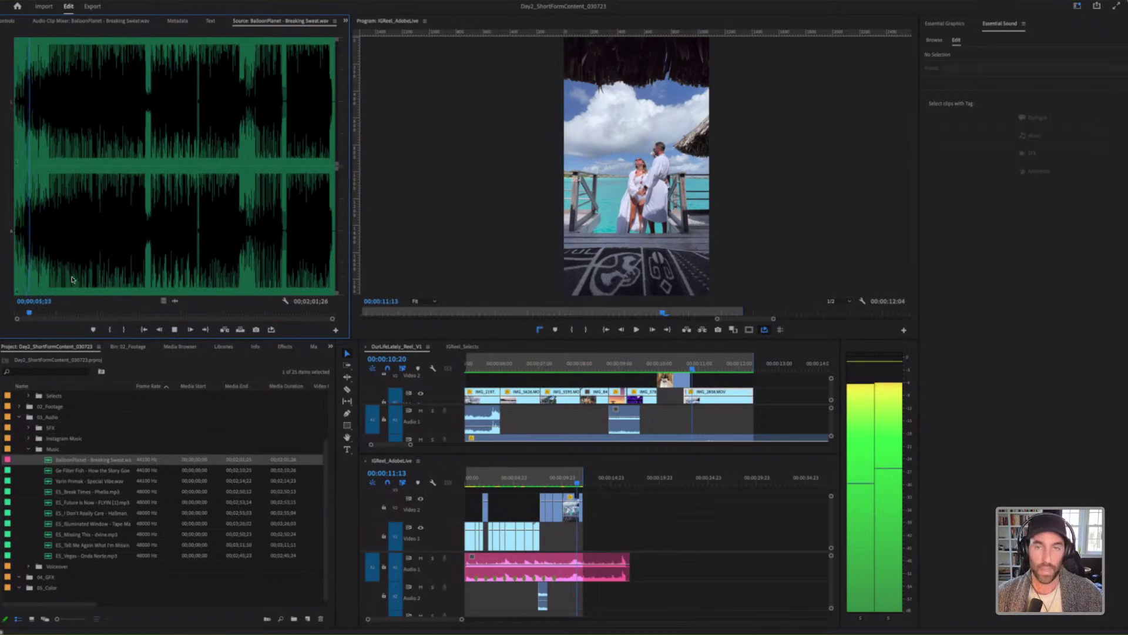
pyautogui.press('space')
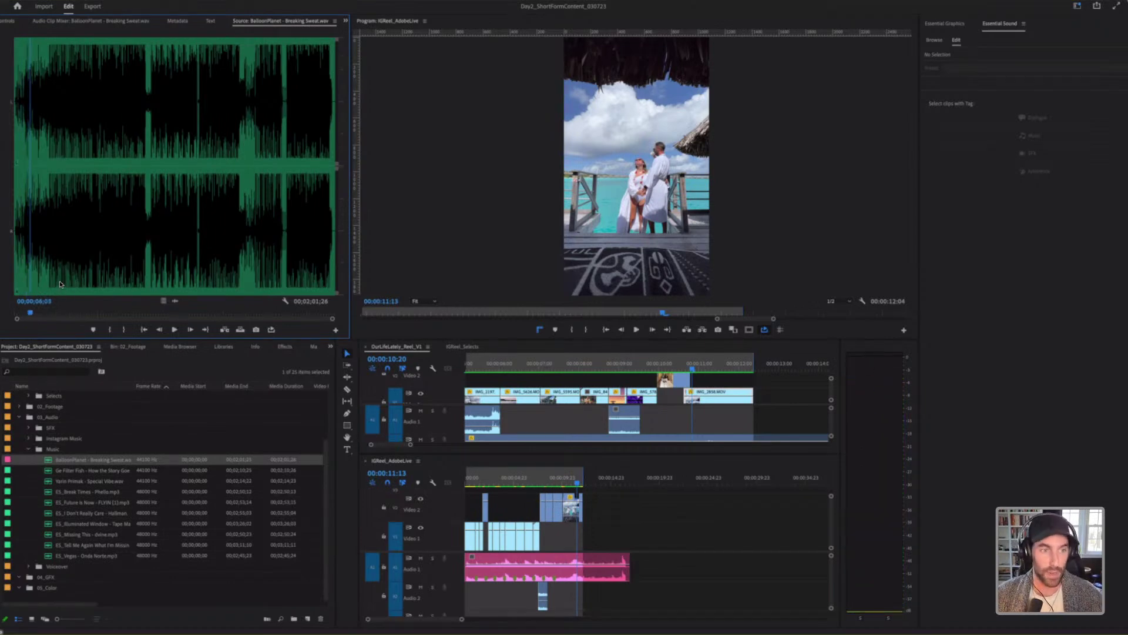
# Step: Move the short camera audio clip in IGReel_AdobeLive from Audio 2 down to Audio 4
pyautogui.click(544, 593)
pyautogui.hotkey('shift', '-')
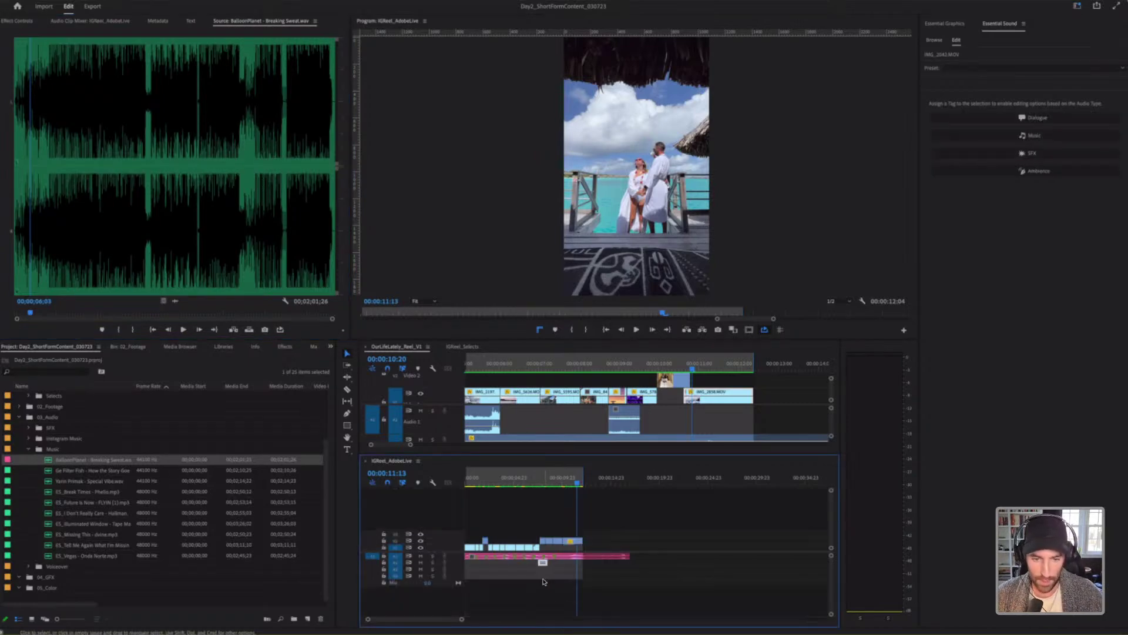
pyautogui.moveTo(544, 564); pyautogui.dragTo(547, 579)
pyautogui.click(567, 597)
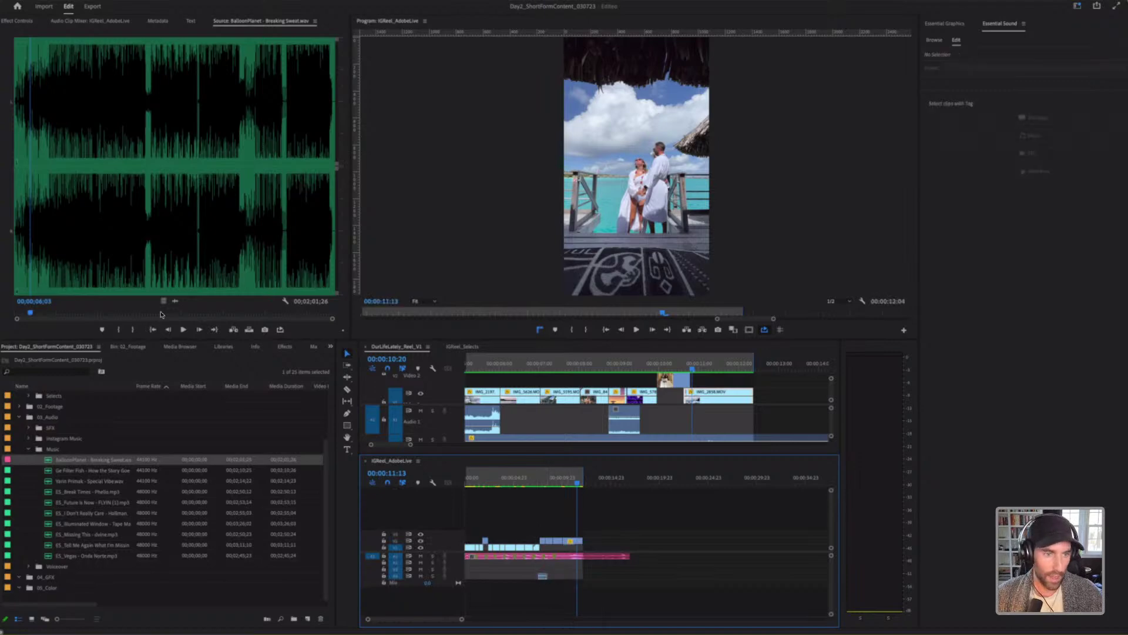
# Step: Add the full BalloonPlanet - Breaking Sweat.wav audio to Audio 2 at the start of IGReel_AdobeLive, beneath the Instagram music
pyautogui.moveTo(173, 300); pyautogui.dragTo(462, 579)
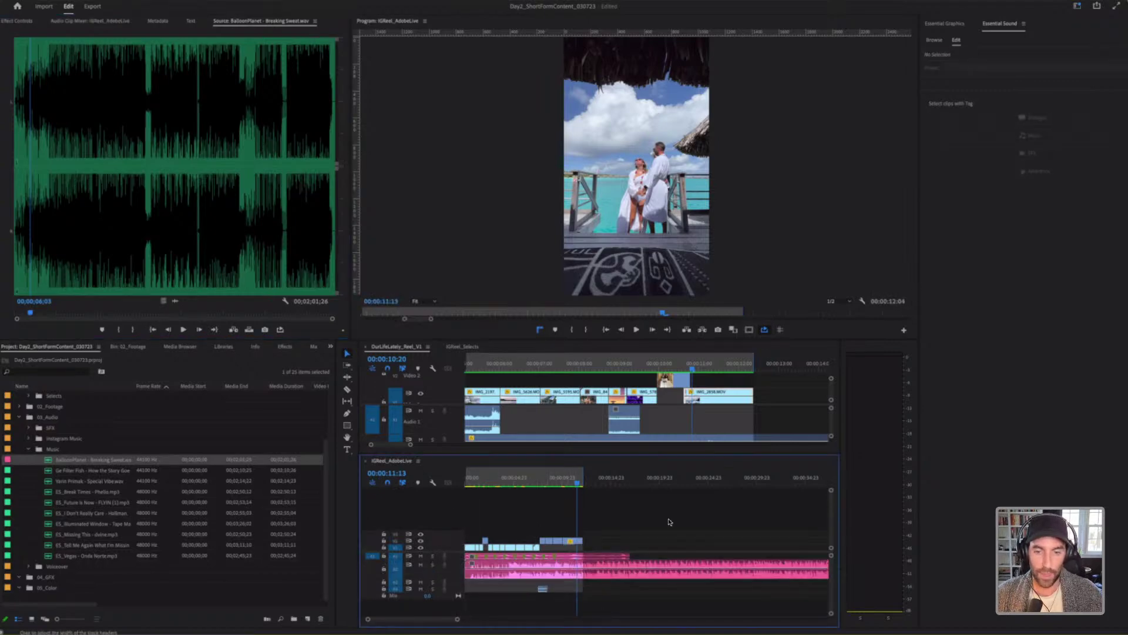
pyautogui.click(639, 566)
pyautogui.press('-')
pyautogui.press('-')
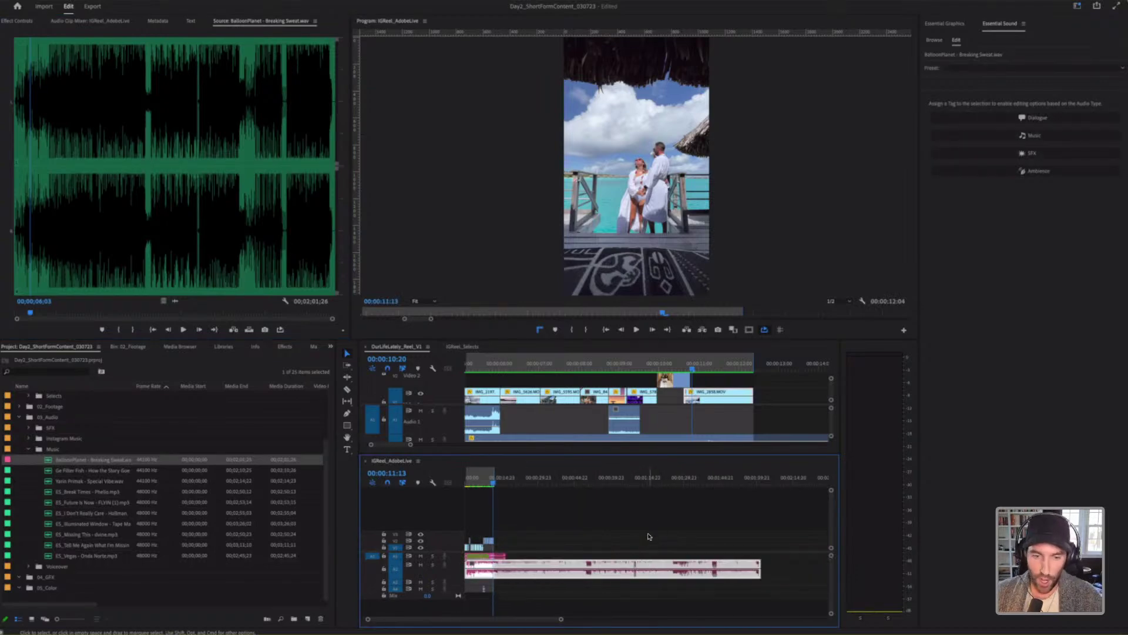
pyautogui.press('=')
pyautogui.press('=')
pyautogui.hotkey('shift', '=')
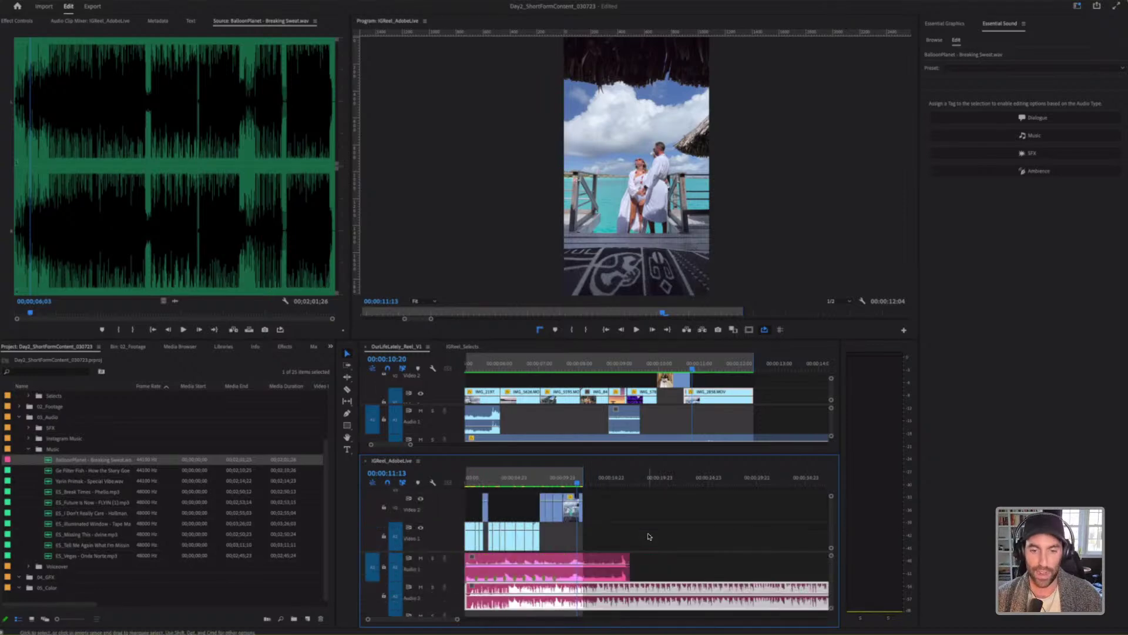
pyautogui.press('-')
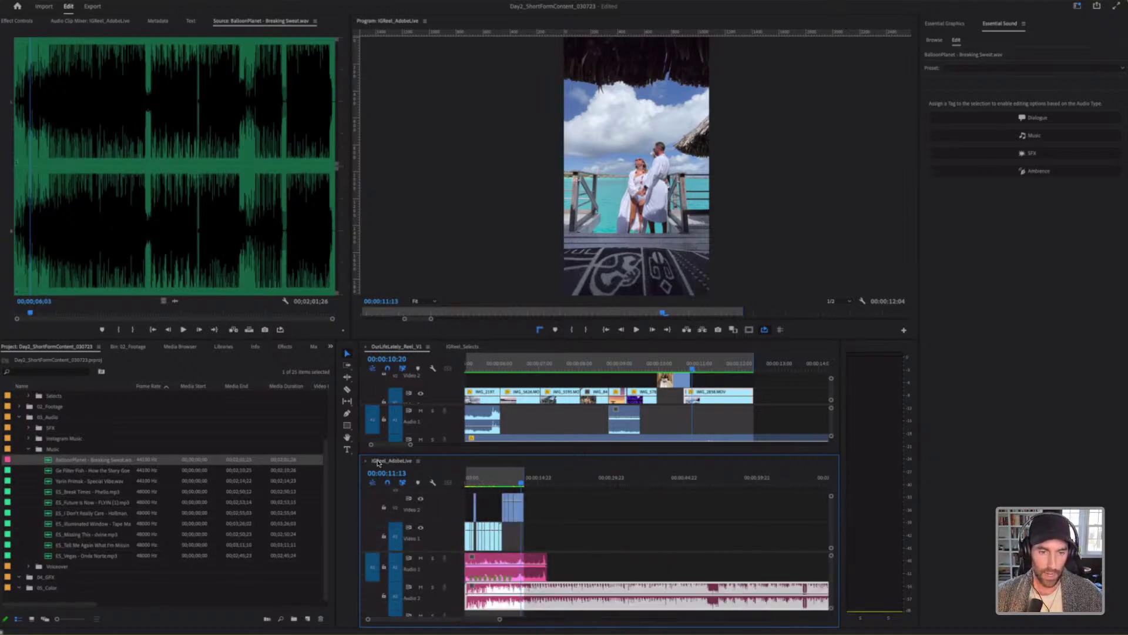
# Step: Dock the IGReel_AdobeLive timeline in the same group as OurLifeLately_Reel_V1 and IGReel_Selects so it fills the timeline area
pyautogui.click(502, 346)
pyautogui.moveTo(500, 349); pyautogui.dragTo(501, 349)
pyautogui.click(595, 462)
pyautogui.press('=')
pyautogui.press('=')
pyautogui.press('=')
pyautogui.press('-')
pyautogui.press('-')
pyautogui.press('-')
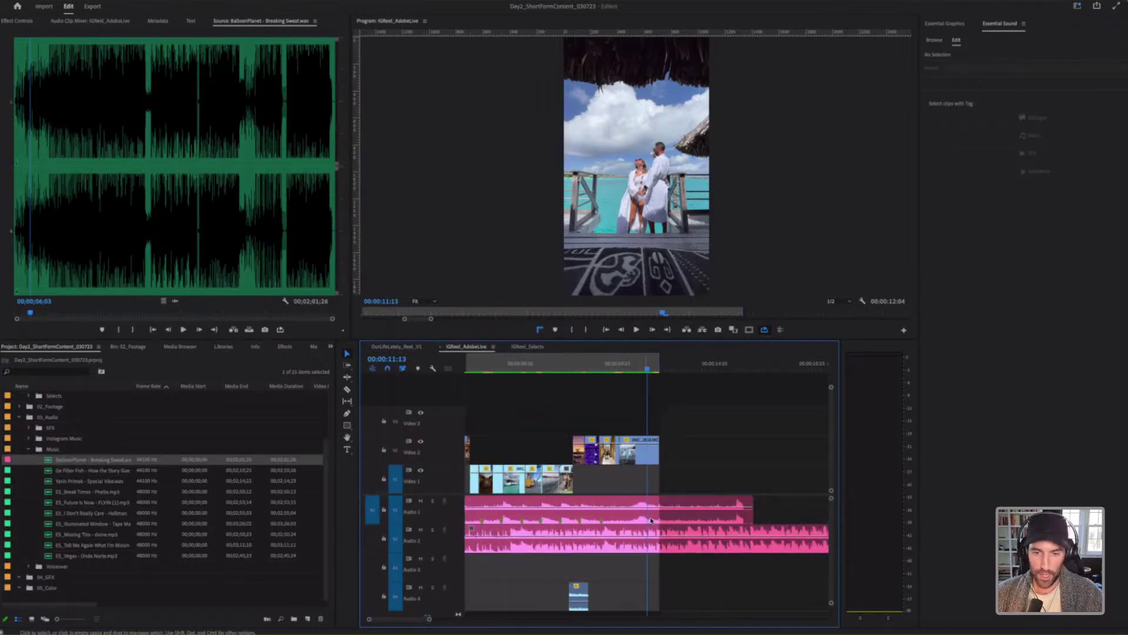
# Step: Clear the in and out points of IGReel_AdobeLive and save the project
pyautogui.rightClick(487, 371)
pyautogui.click(520, 458)
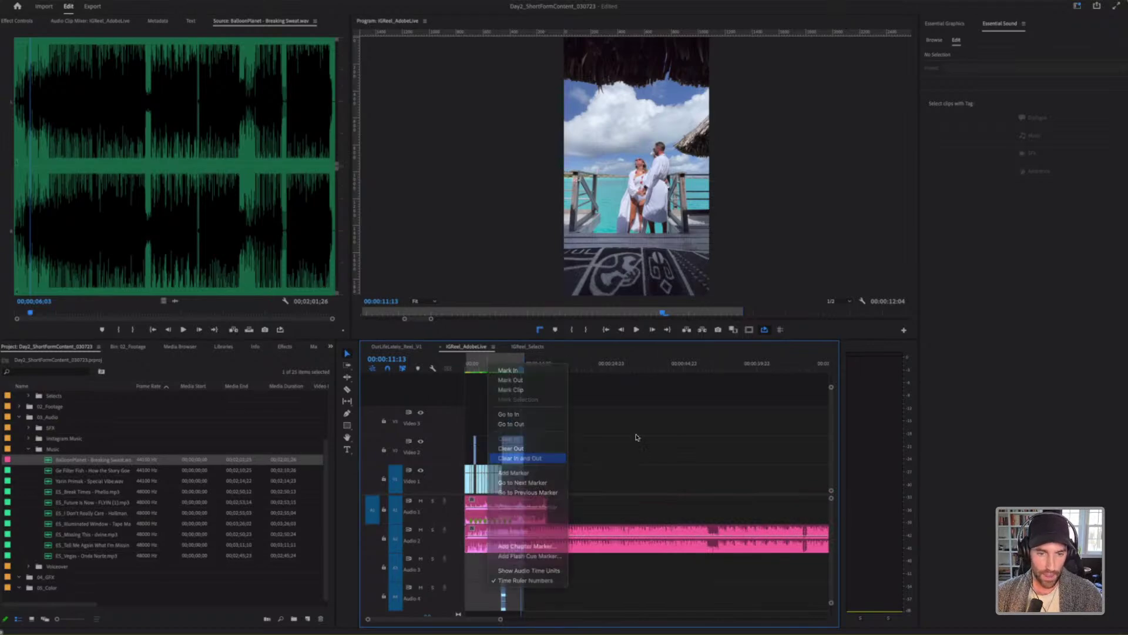
pyautogui.press('-')
pyautogui.press('super+s')
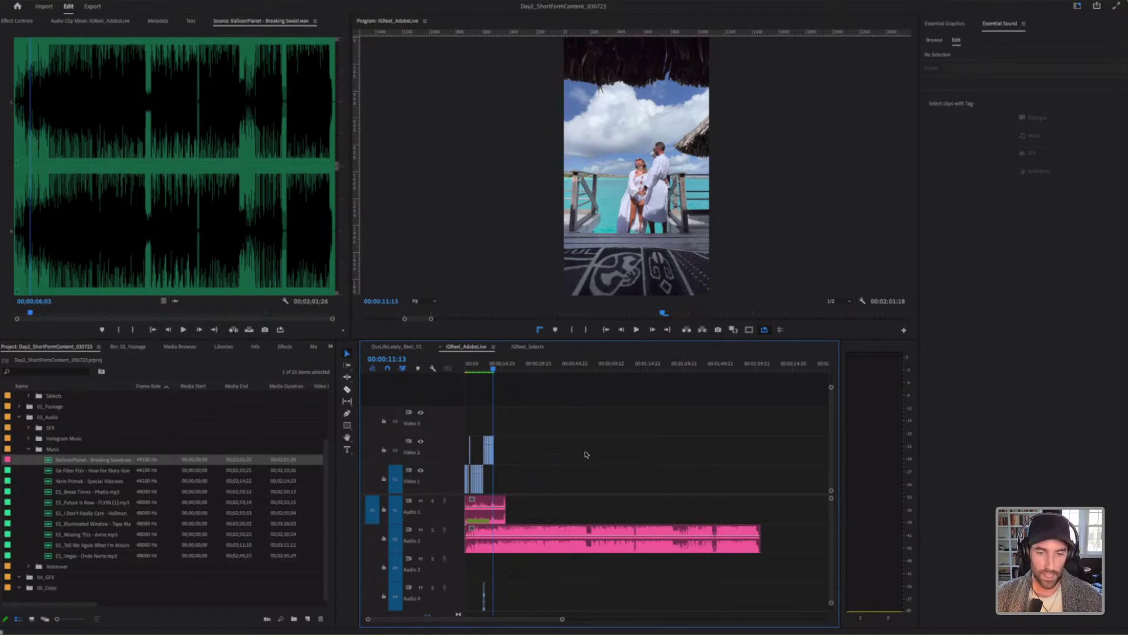
# Step: Mark the out point of IGReel_AdobeLive at 00:00:12:05 and compare the marked range with the full Breaking Sweat track
pyautogui.press('=')
pyautogui.press('=')
pyautogui.press('=')
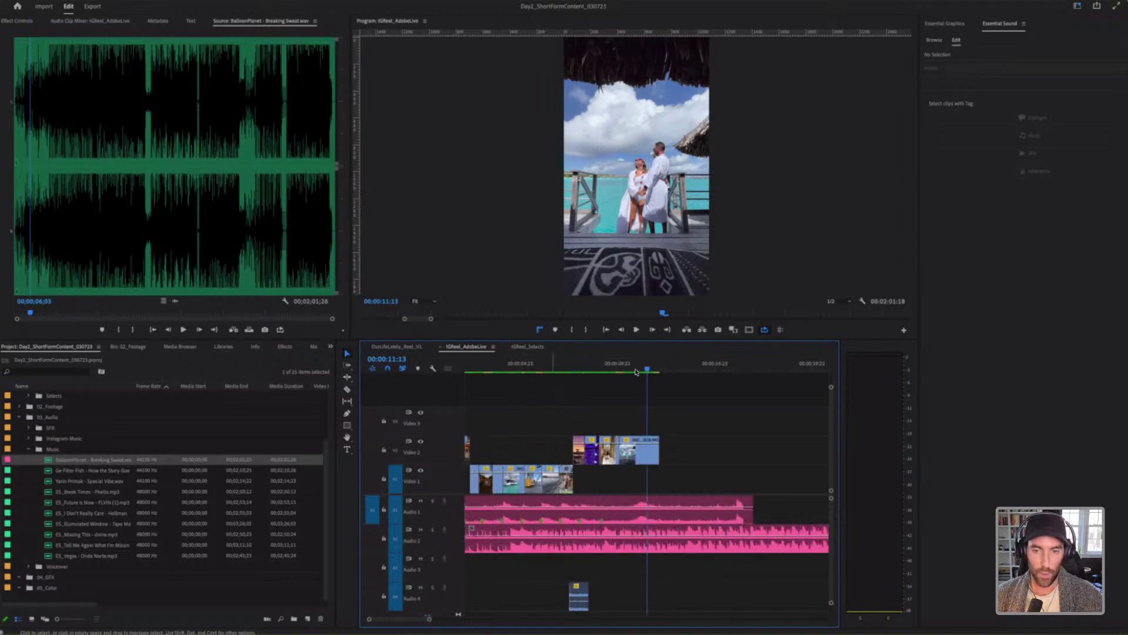
pyautogui.moveTo(651, 369); pyautogui.dragTo(662, 370)
pyautogui.press('o')
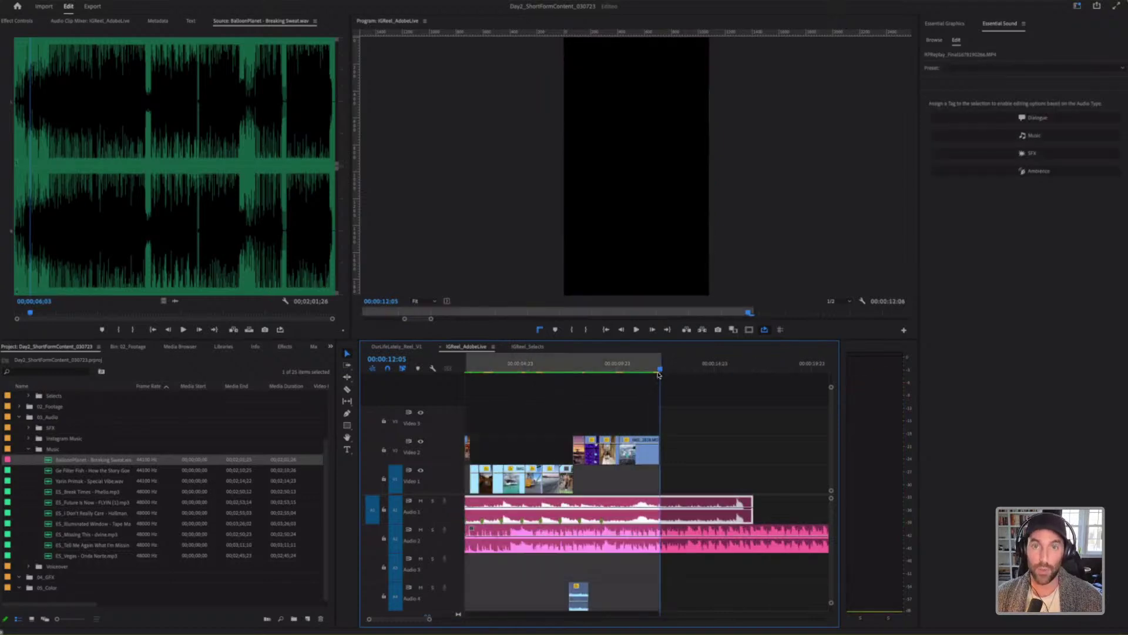
pyautogui.press('-')
pyautogui.press('-')
pyautogui.press('-')
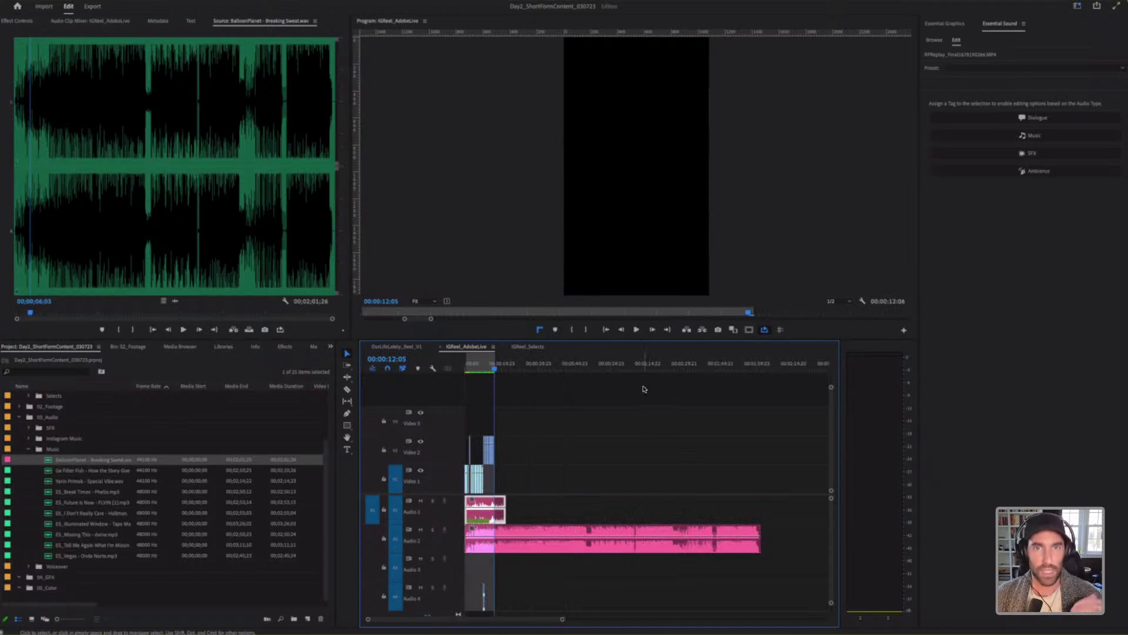
# Step: Remix the Breaking Sweat clip on Audio 2 with the Remix tool so that it ends around the sequence's out point
pyautogui.click(347, 378)
pyautogui.click(346, 381)
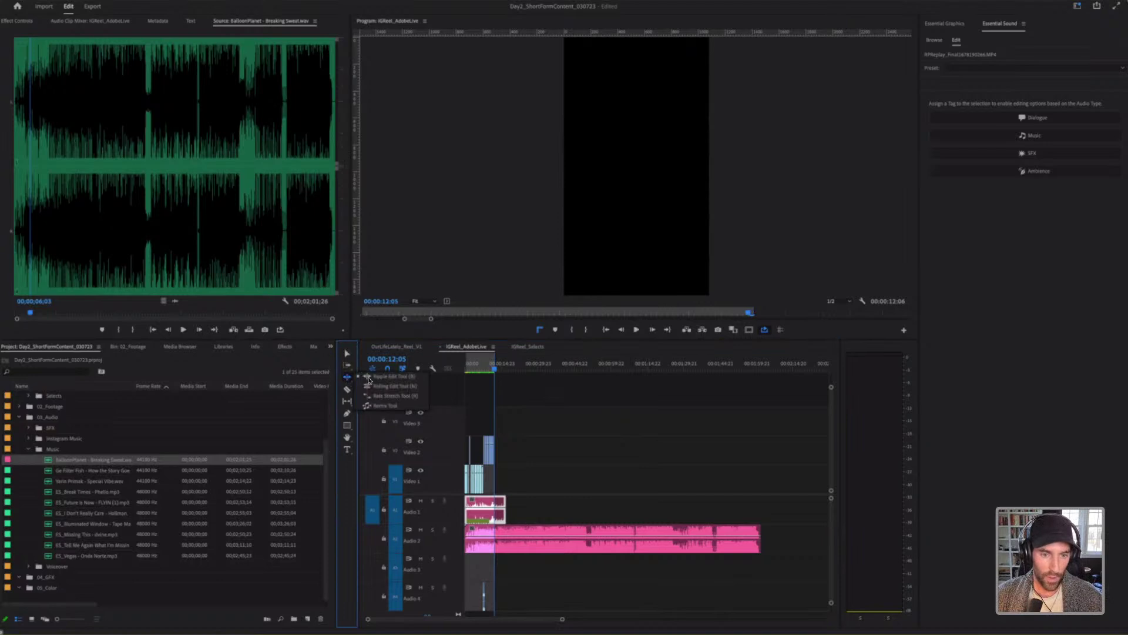
pyautogui.click(383, 407)
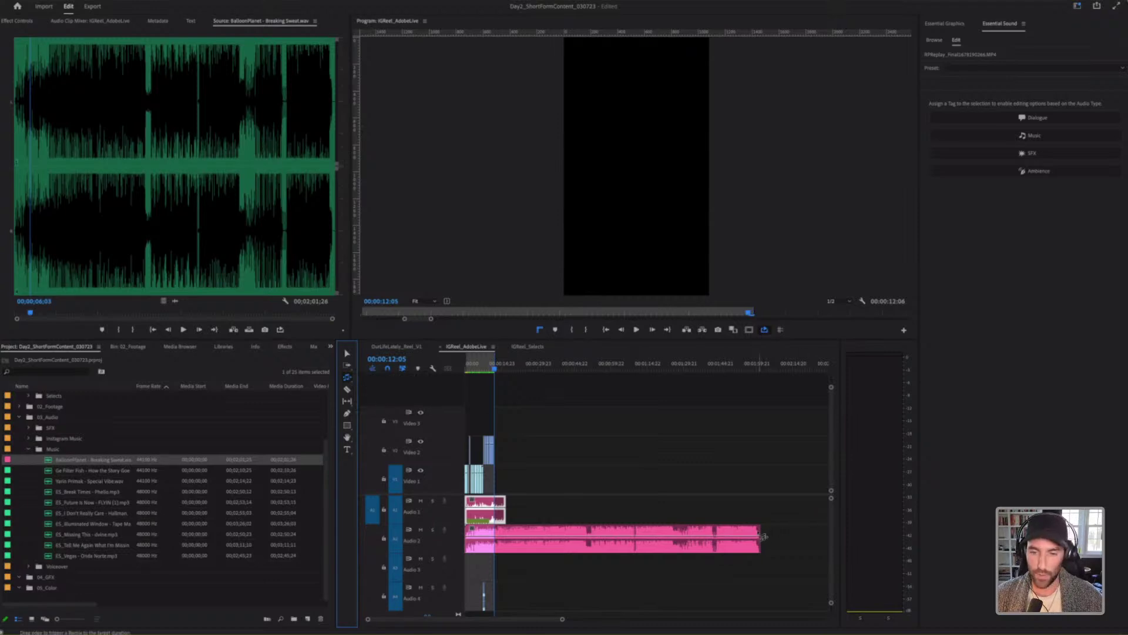
pyautogui.moveTo(763, 536); pyautogui.dragTo(495, 542)
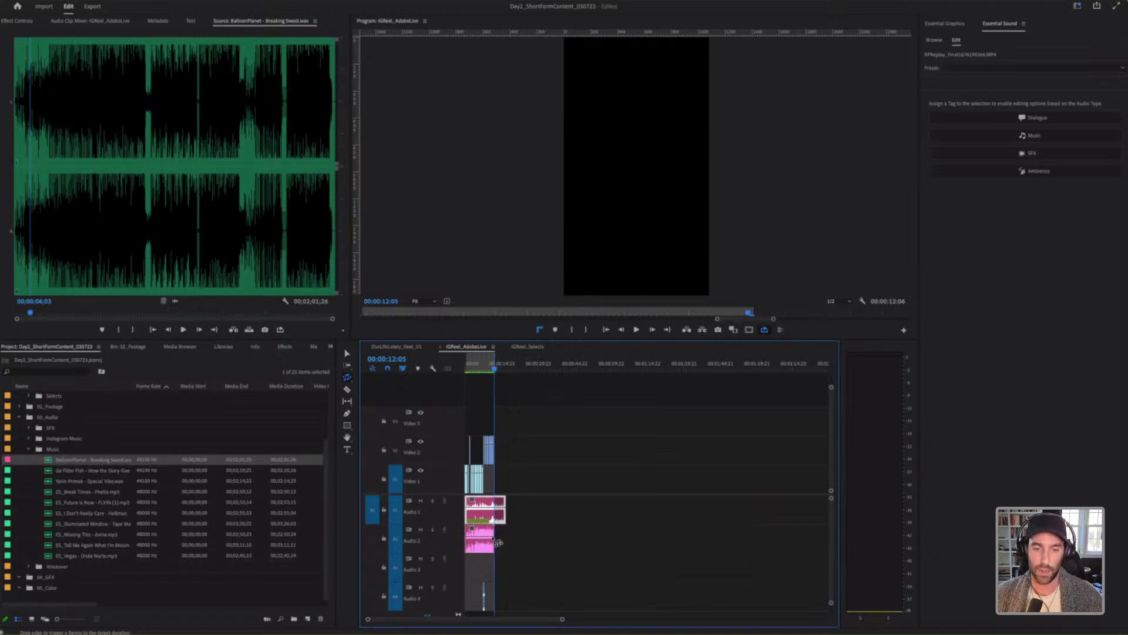
pyautogui.press('=')
pyautogui.press('=')
pyautogui.press('=')
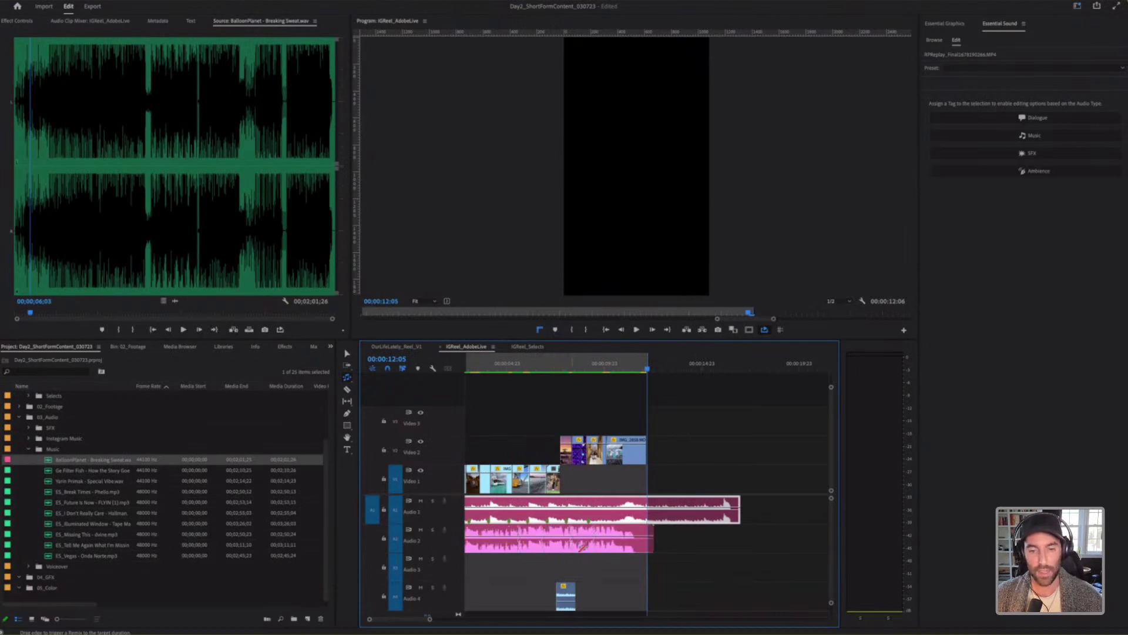
# Step: Mute Audio 1 and play the reel from the start to hear the cut against the remixed Breaking Sweat track
pyautogui.click(564, 368)
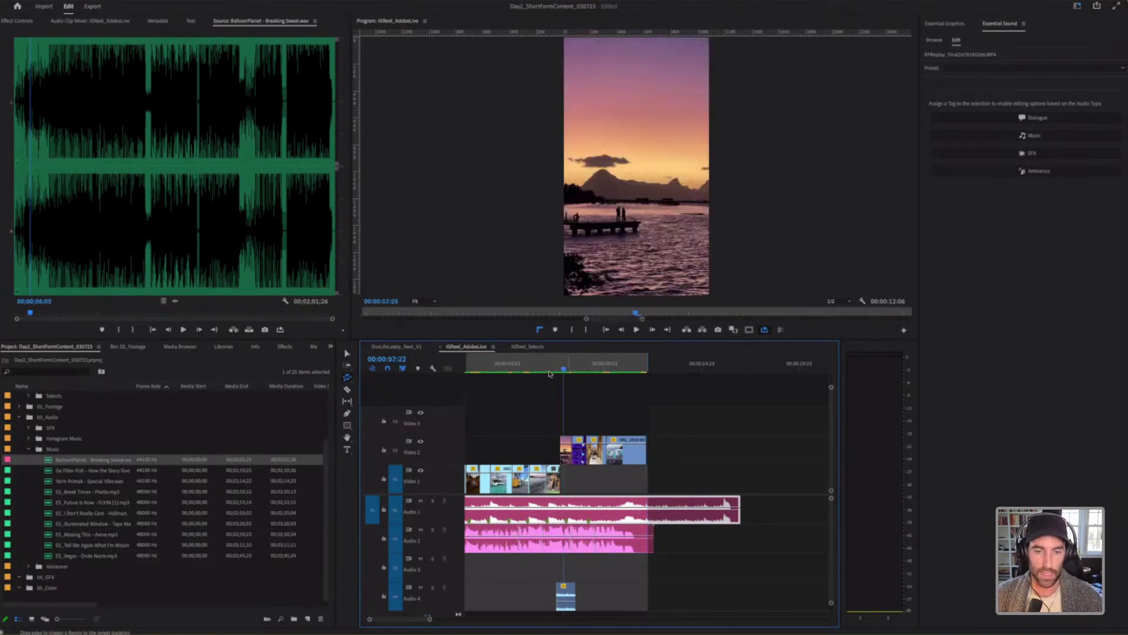
pyautogui.press('Home')
pyautogui.press('-')
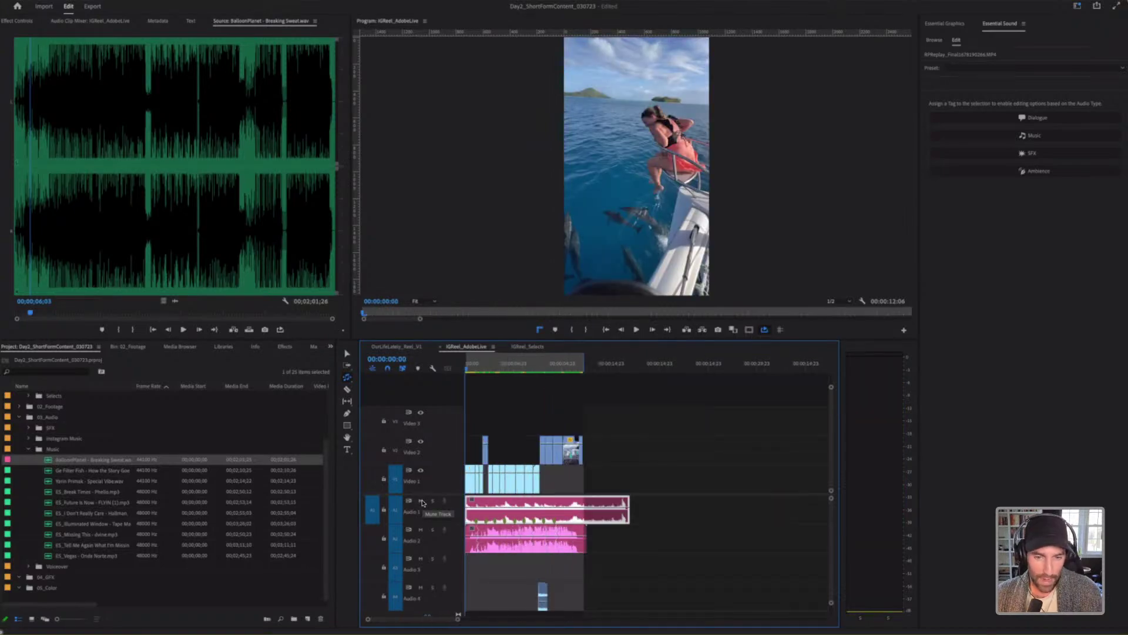
pyautogui.click(421, 500)
pyautogui.press('=')
pyautogui.press('=')
pyautogui.press('space')
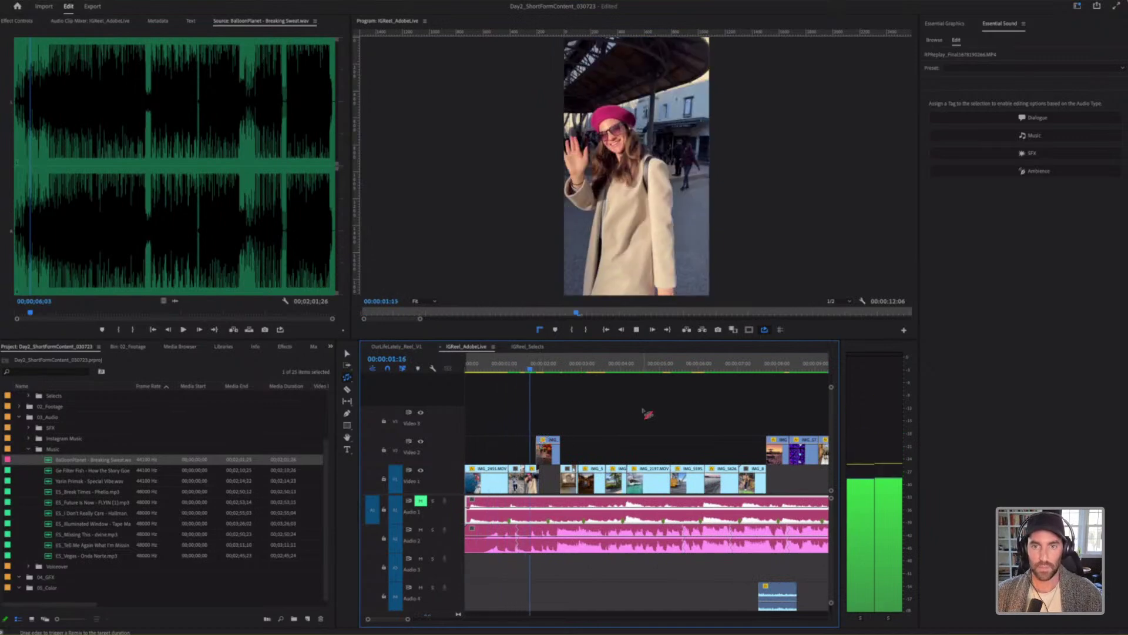
pyautogui.hscroll(1, 665, 416)
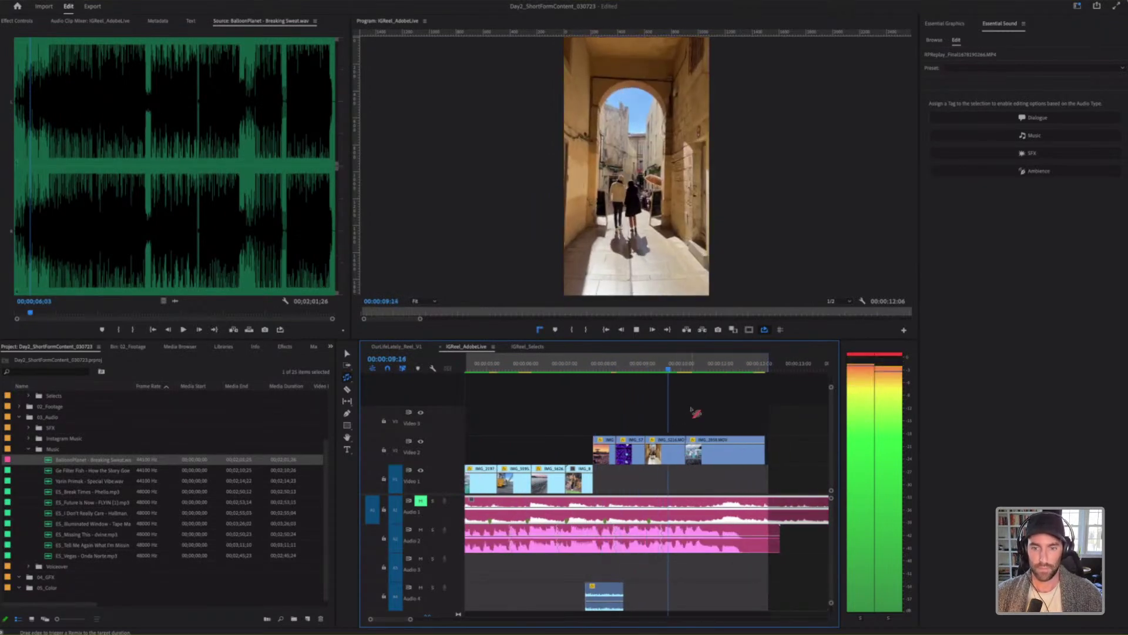
pyautogui.press('space')
# Step: Mark the out point of IGReel_AdobeLive at 00:00:11:23 and save the project
pyautogui.press('o')
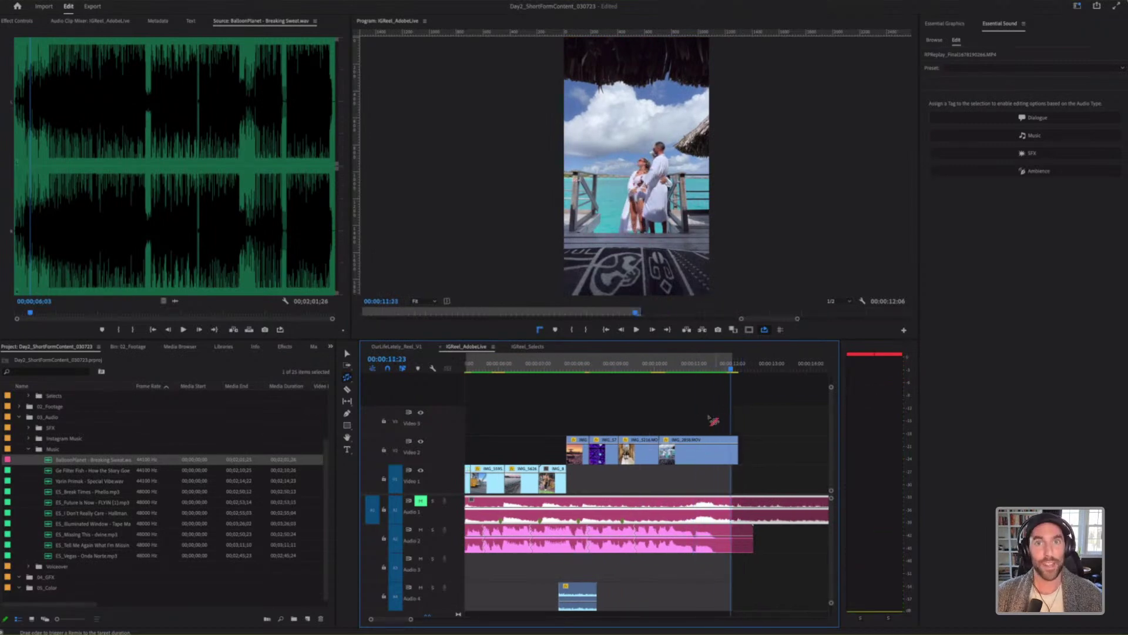
pyautogui.press('-')
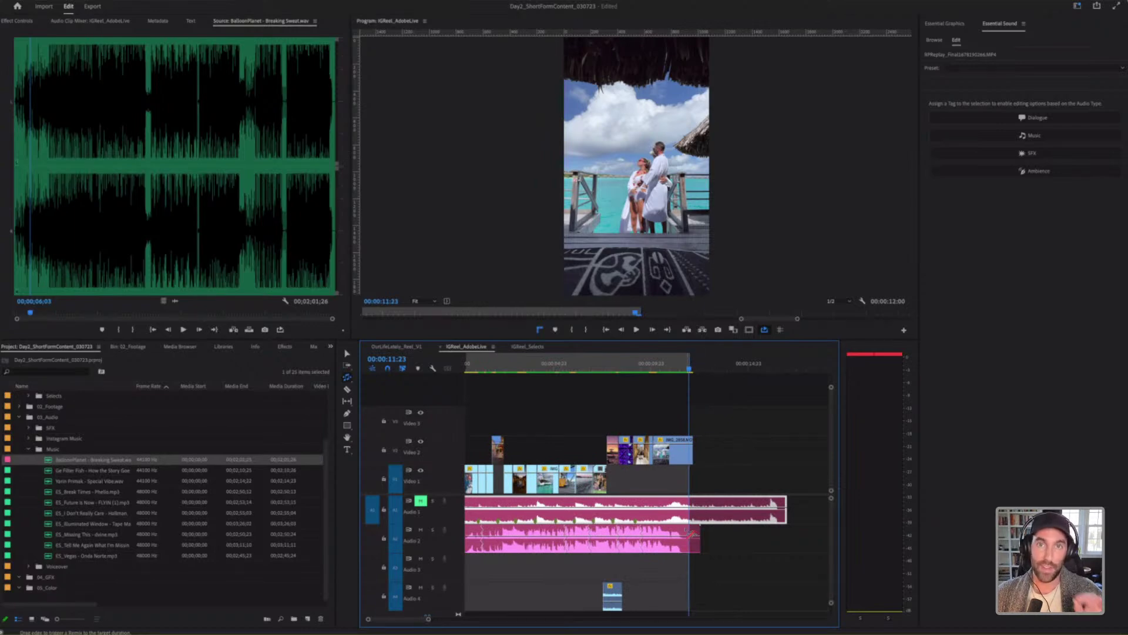
pyautogui.press('super+s')
# Step: Examine the remixed Breaking Sweat clip's duration settings and compare the clip with the Instagram music on Audio 1
pyautogui.press('v')
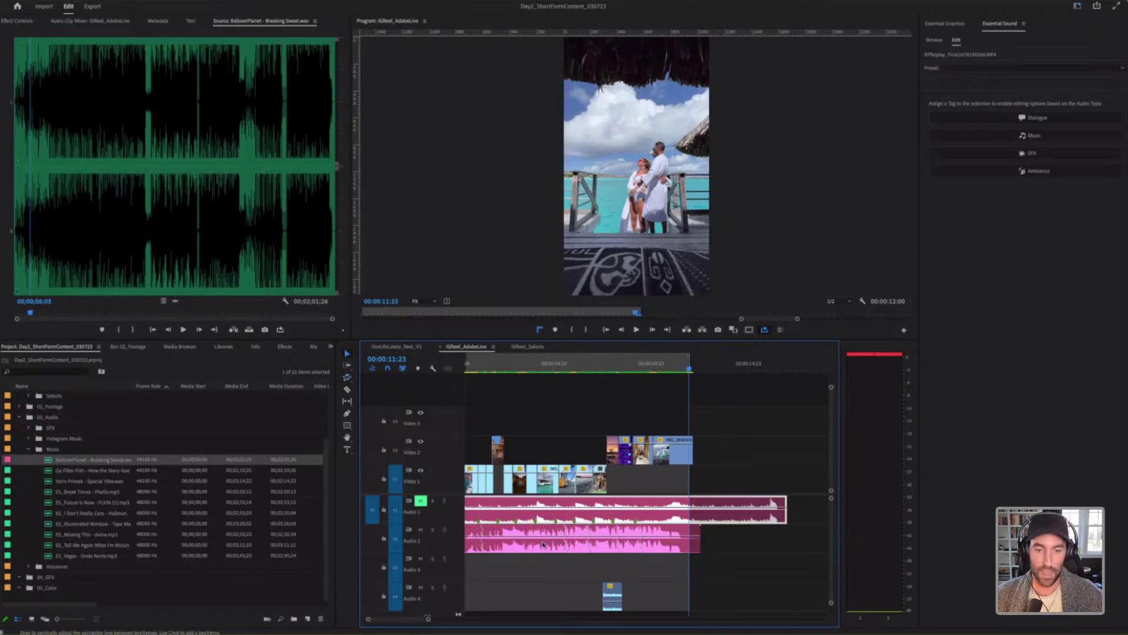
pyautogui.click(542, 544)
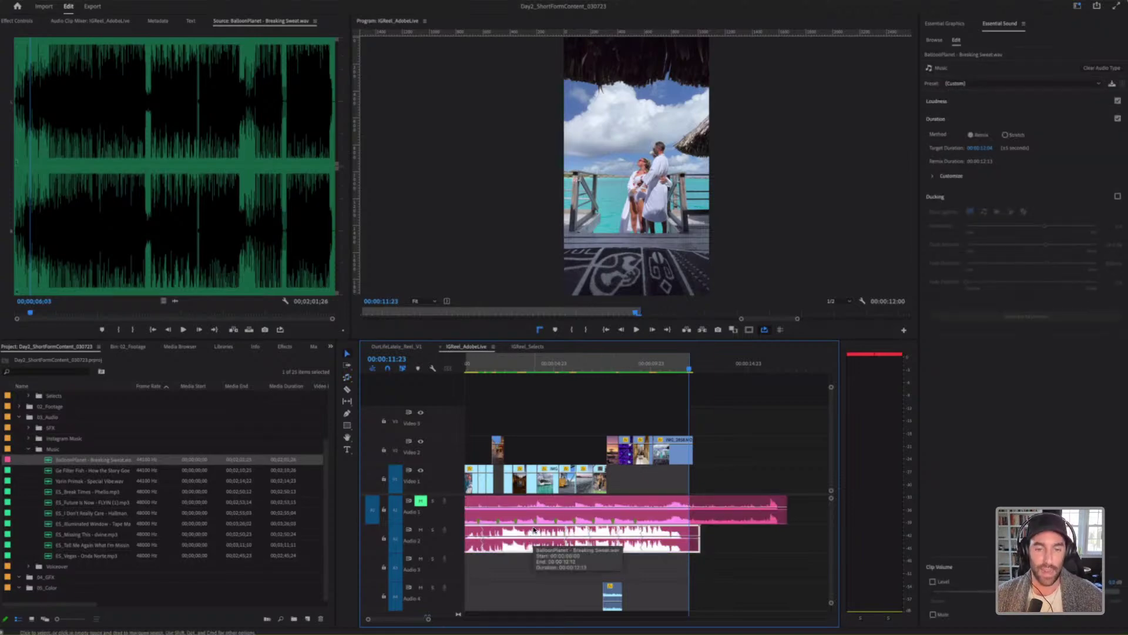
pyautogui.press('-')
pyautogui.click(625, 502)
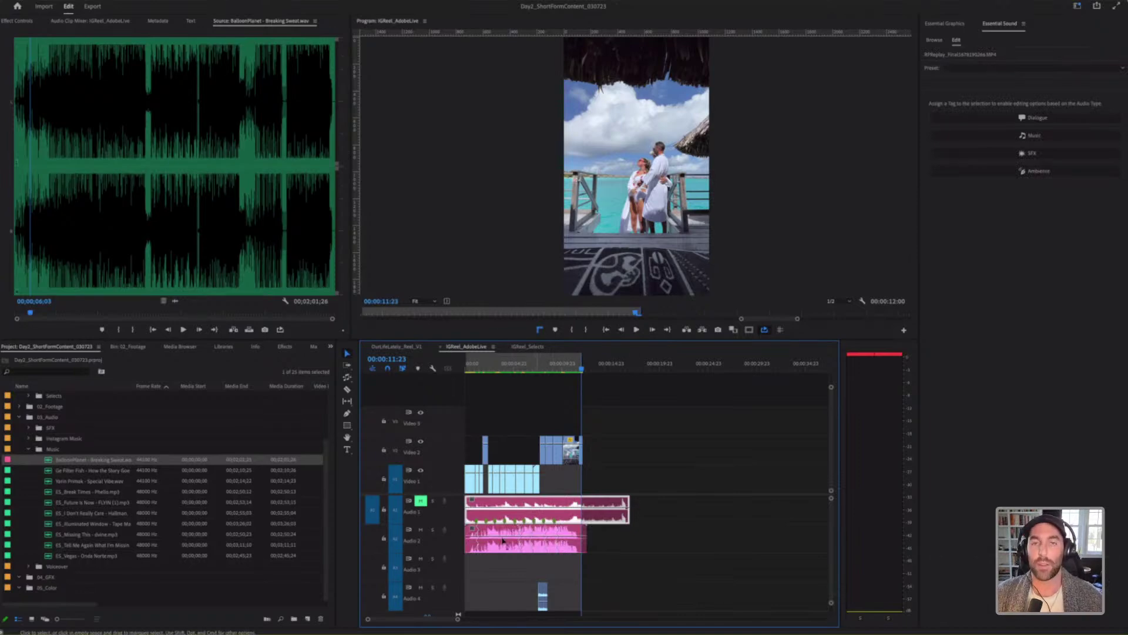
pyautogui.click(522, 368)
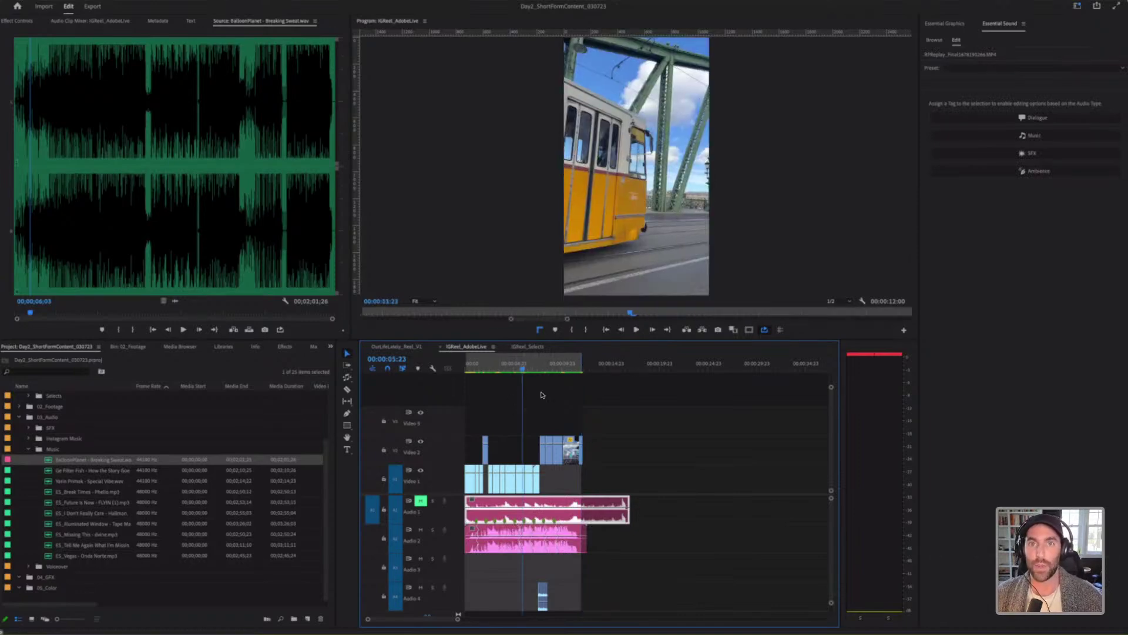
pyautogui.press('=')
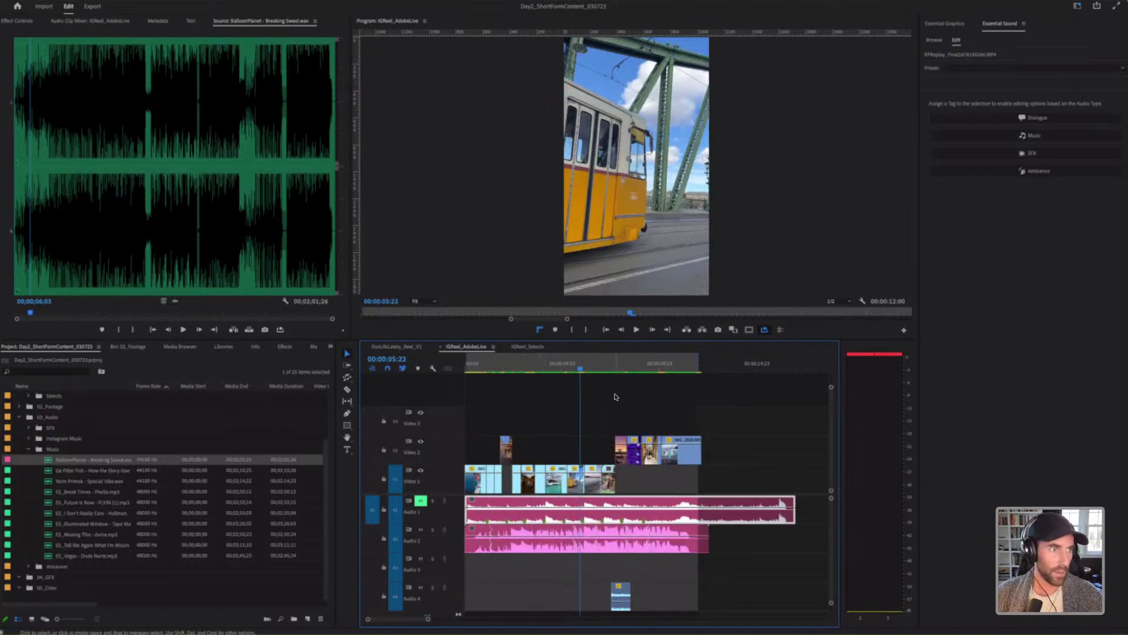
pyautogui.click(615, 399)
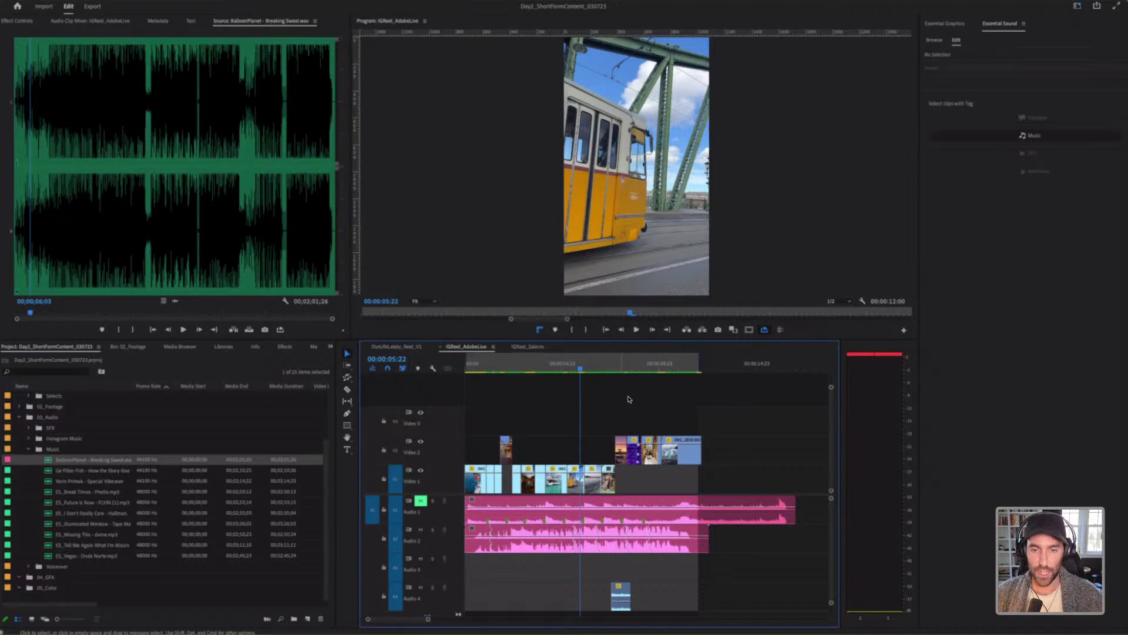
pyautogui.click(644, 369)
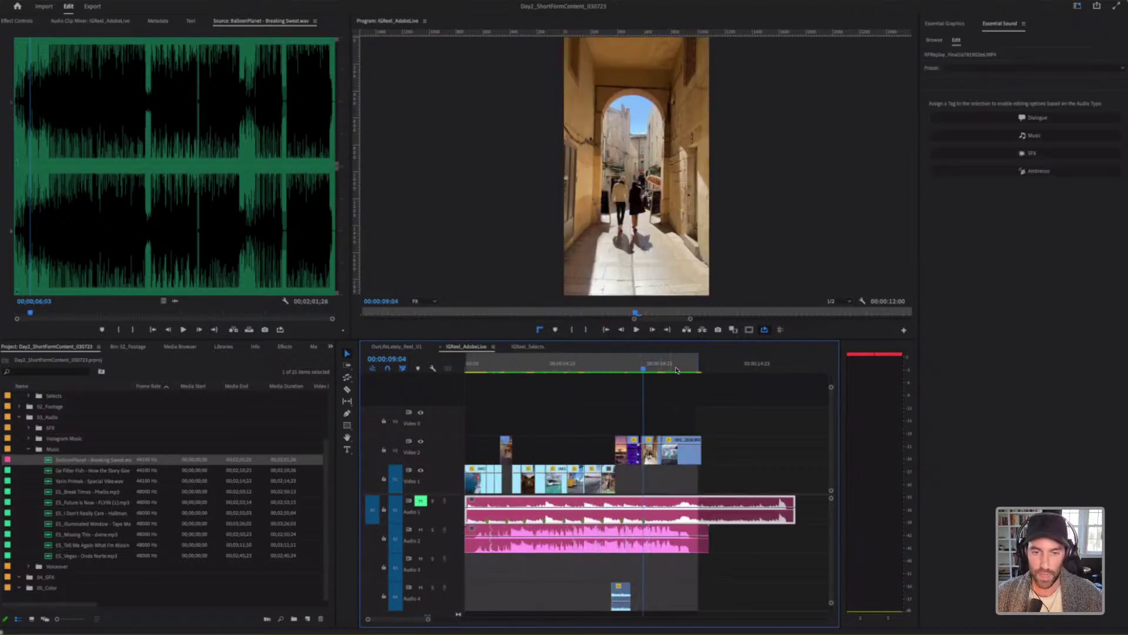
# Step: Delete the remixed Breaking Sweat clip from Audio 2 and unmute Audio 1
pyautogui.click(503, 547)
pyautogui.press('Delete')
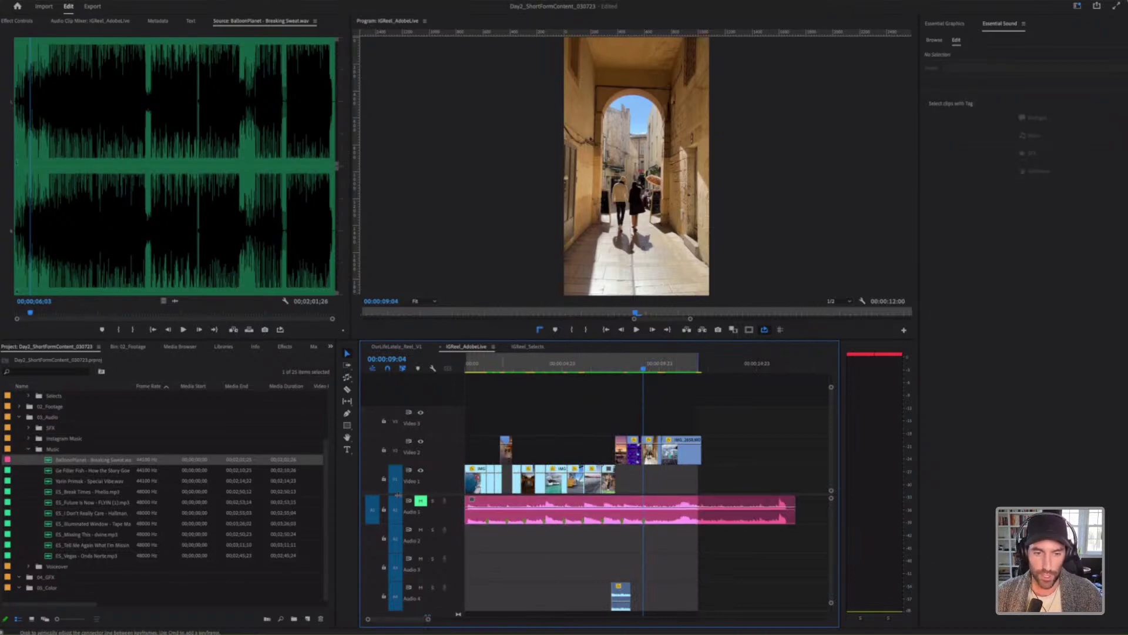
pyautogui.click(420, 502)
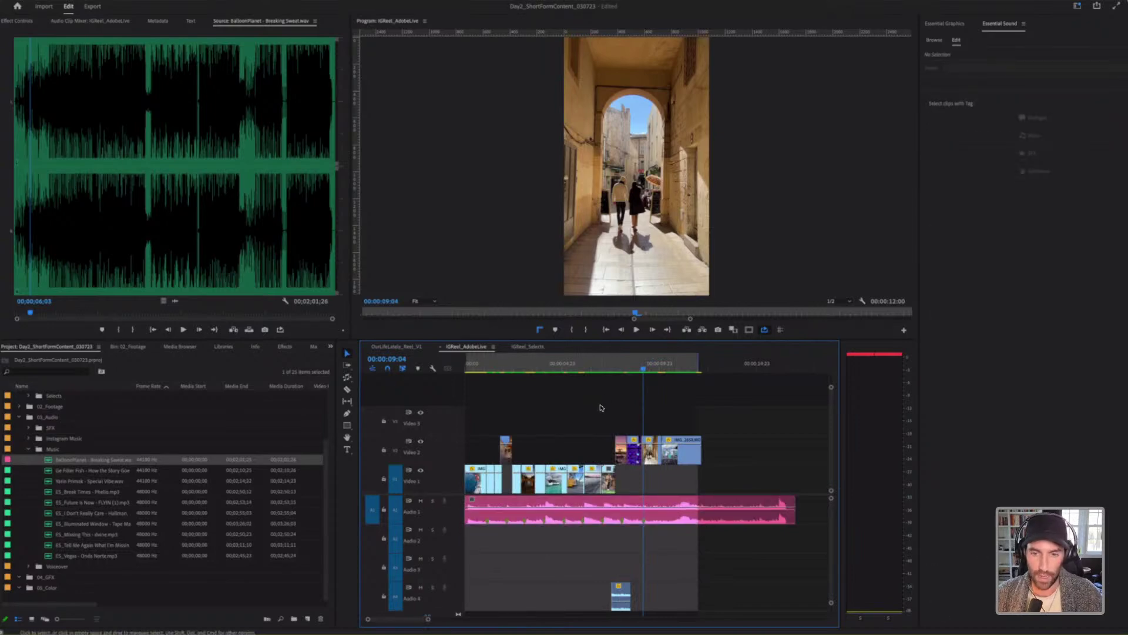
# Step: Open the export settings for IGReel_AdobeLive, match the video settings to the source and enable Use Maximum Render Quality
pyautogui.click(685, 366)
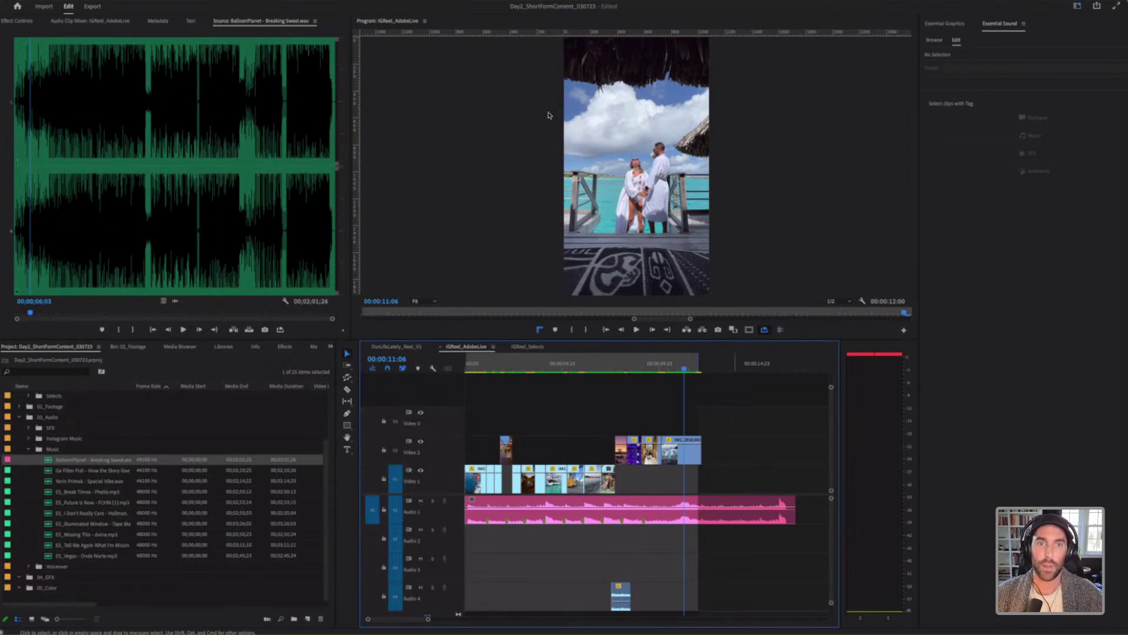
pyautogui.press('super+m')
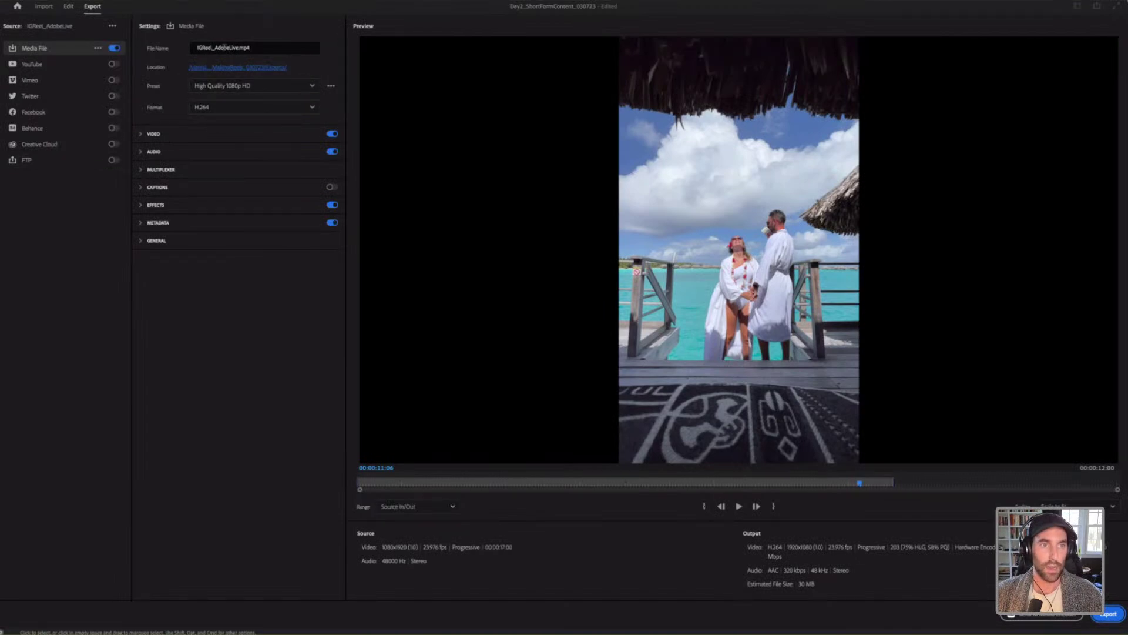
pyautogui.click(154, 134)
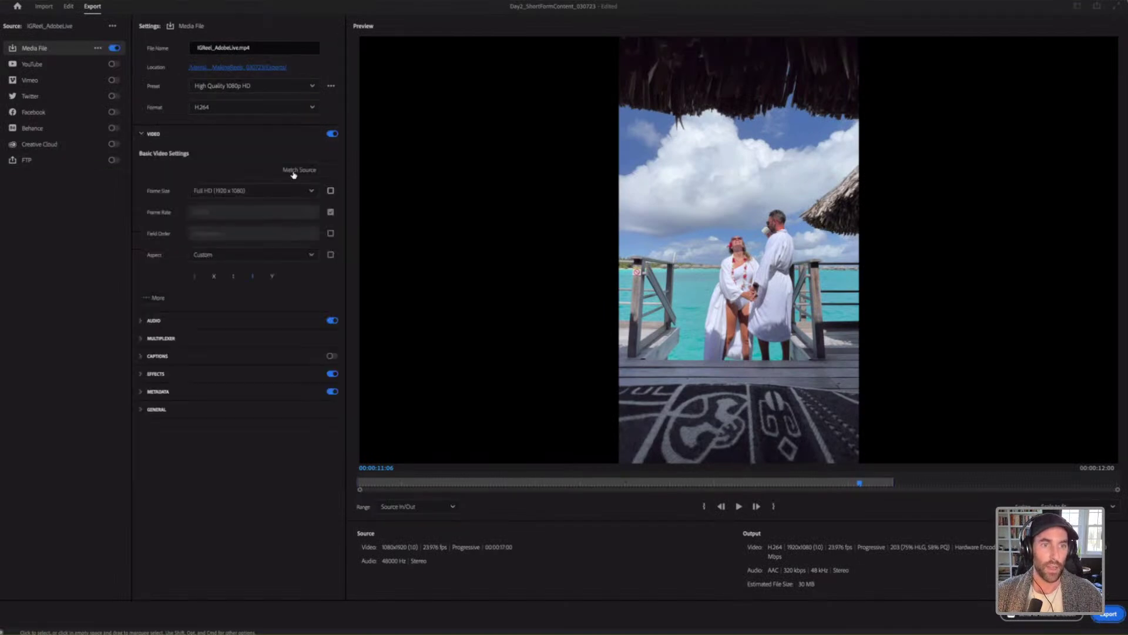
pyautogui.click(294, 172)
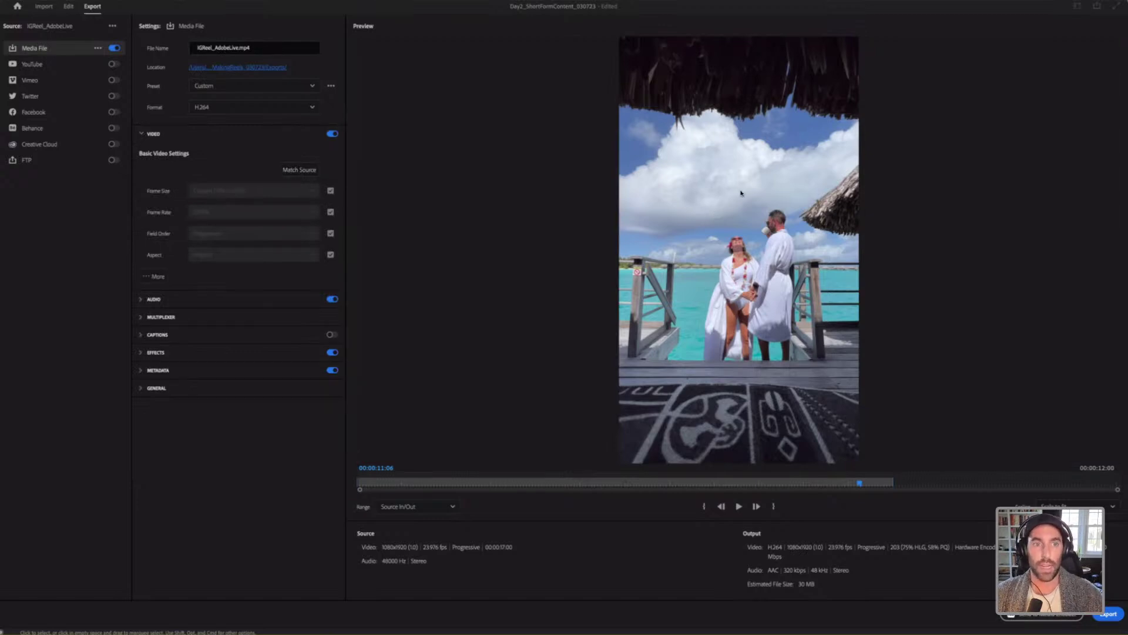
pyautogui.click(155, 276)
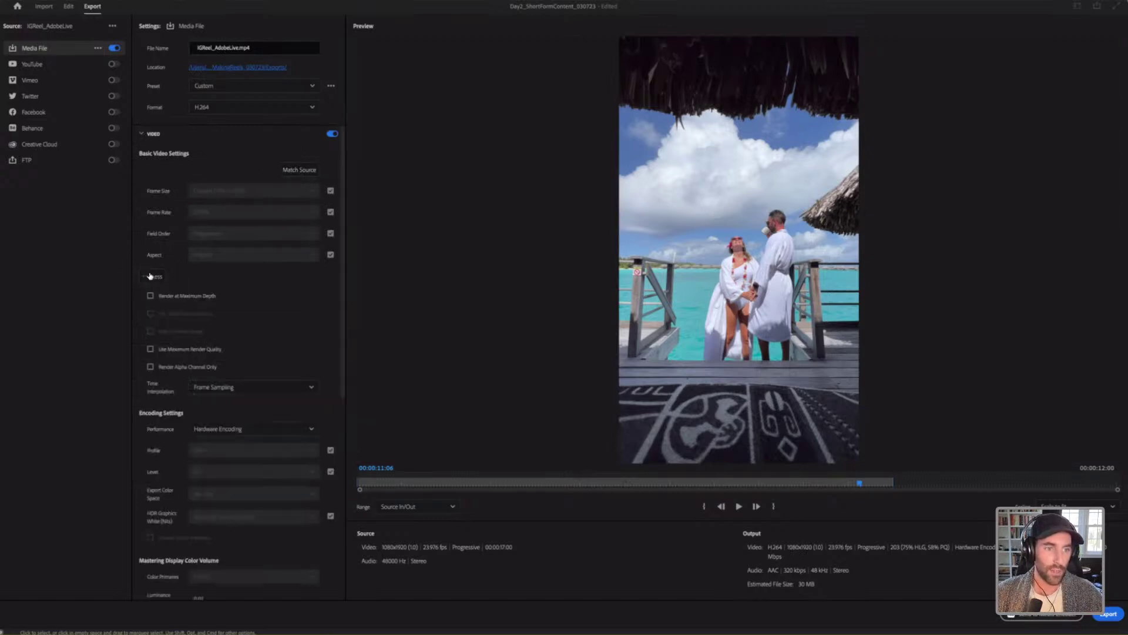
pyautogui.click(150, 351)
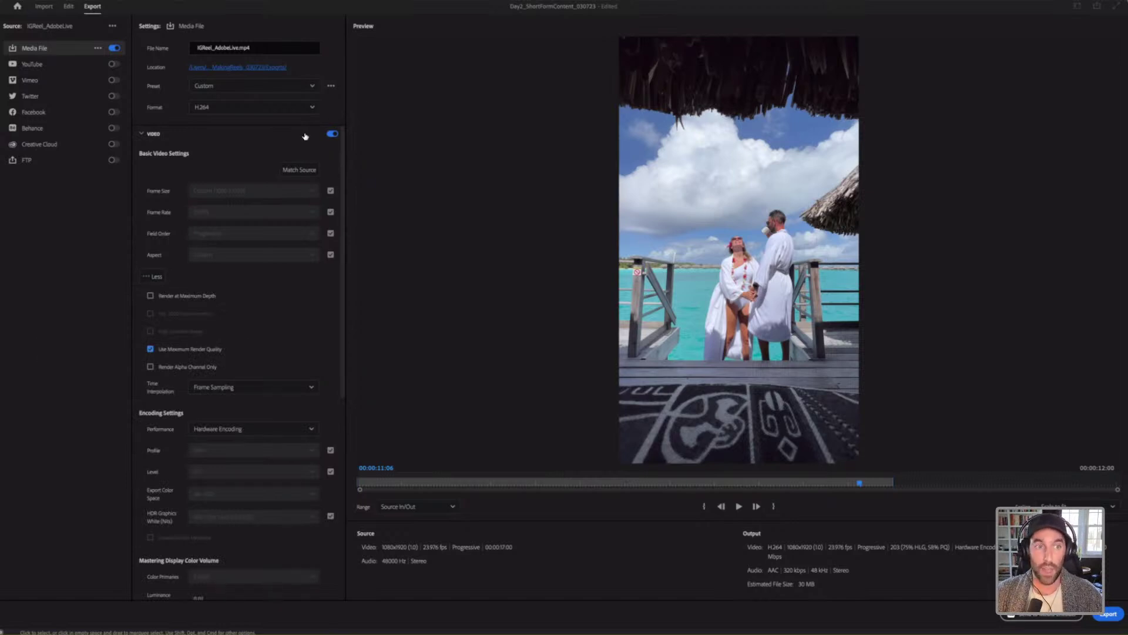
# Step: Review the available export presets, the Exports destination folder, the preview's opening frames and the bitrate settings without changing them
pyautogui.click(309, 87)
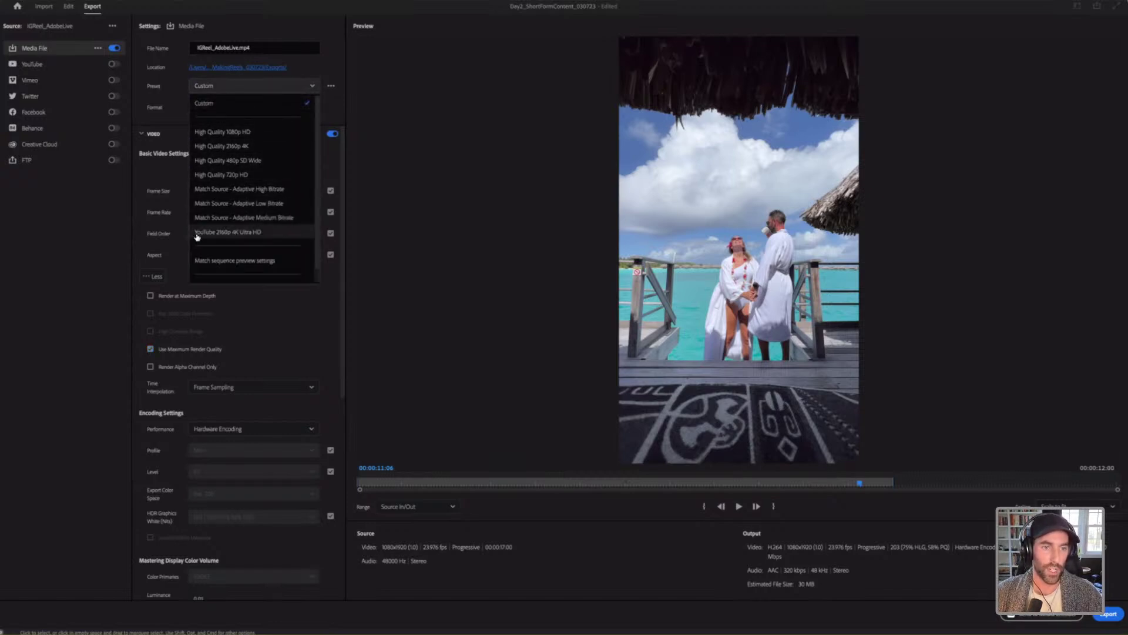
pyautogui.click(122, 230)
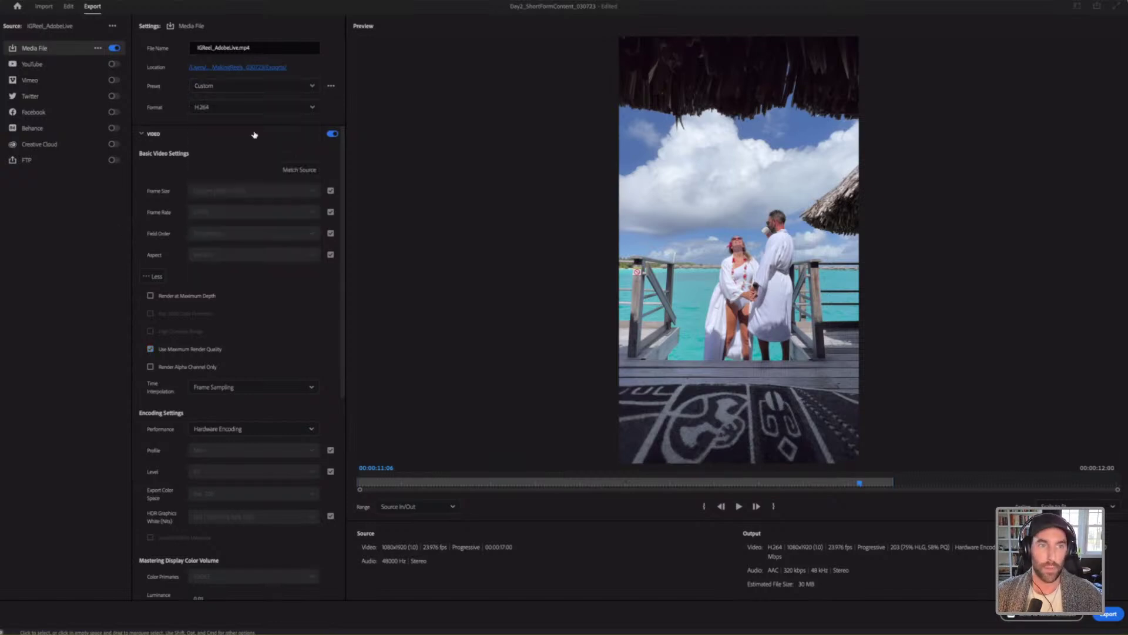
pyautogui.click(234, 70)
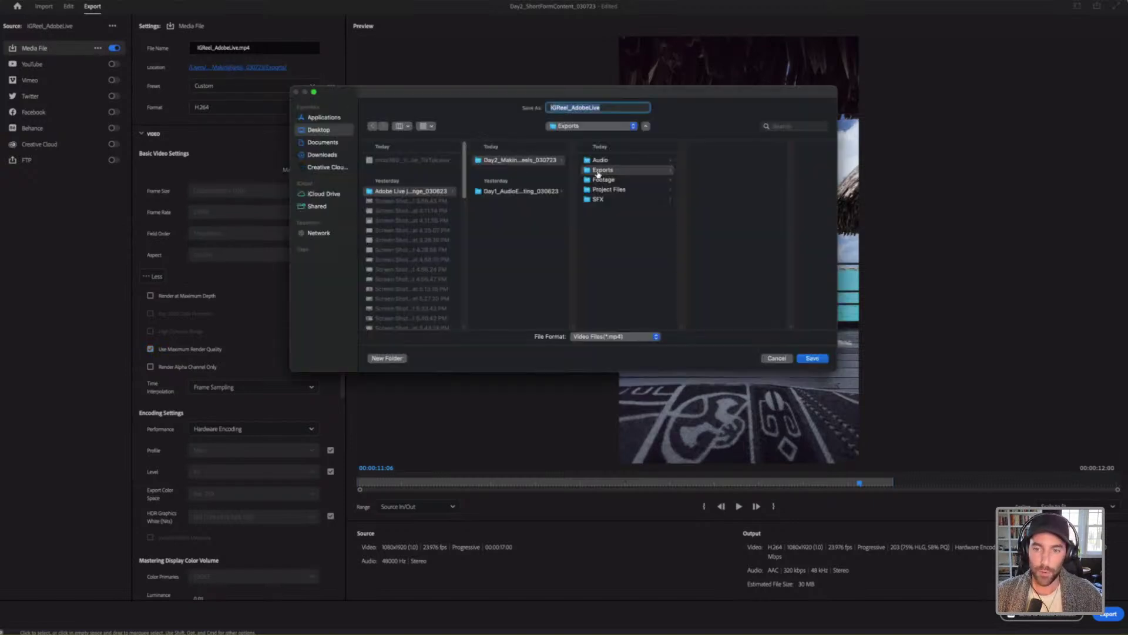
pyautogui.click(773, 360)
pyautogui.moveTo(508, 484); pyautogui.dragTo(333, 492)
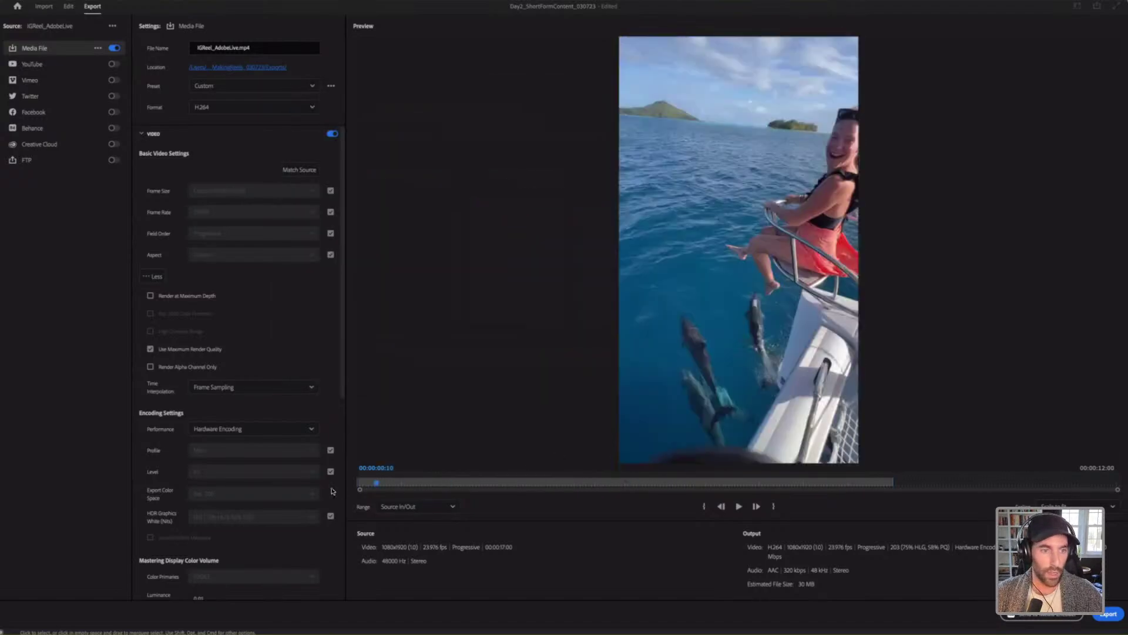
pyautogui.scroll(-5, 238, 344)
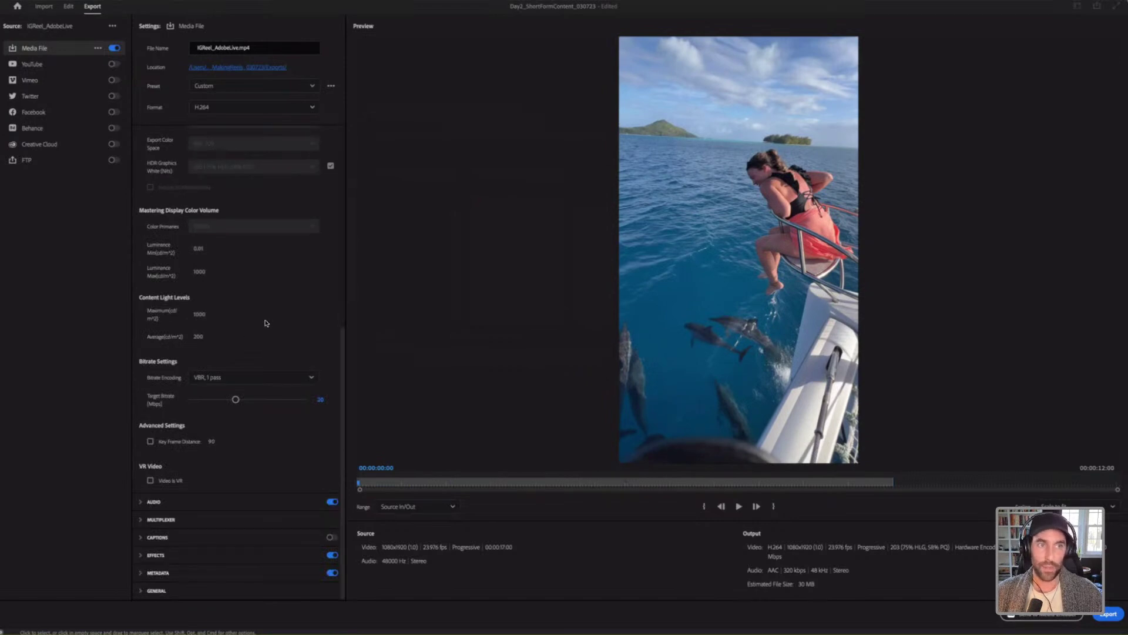
pyautogui.scroll(5, 267, 323)
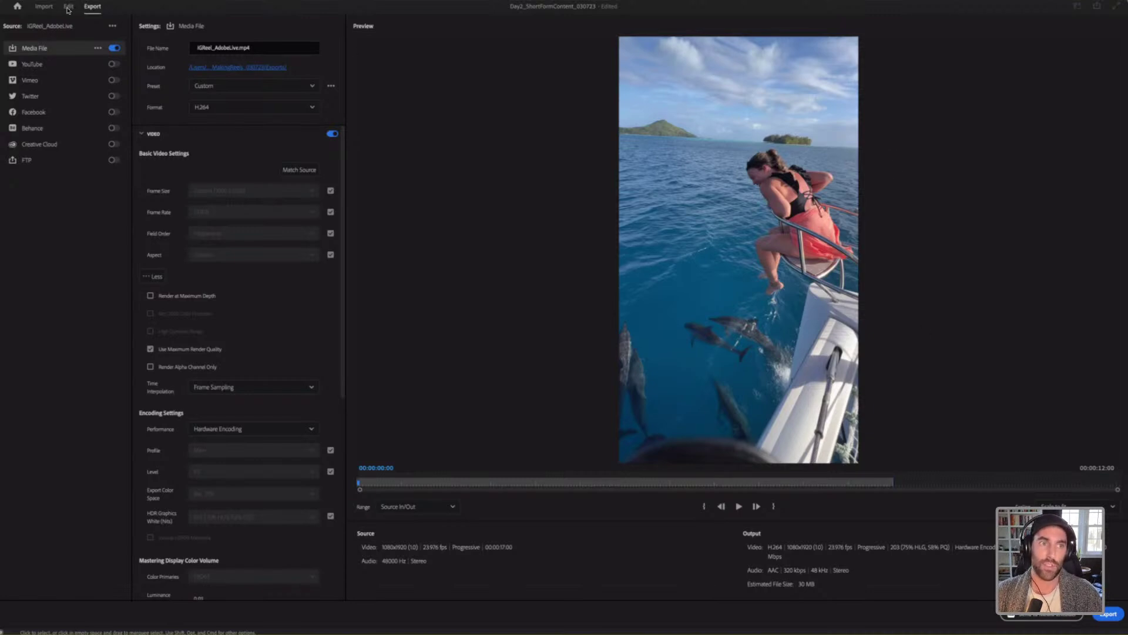
# Step: Return to editing the IGReel_AdobeLive timeline and place the playhead at 00:00:08:02 on the sunset clip
pyautogui.click(68, 8)
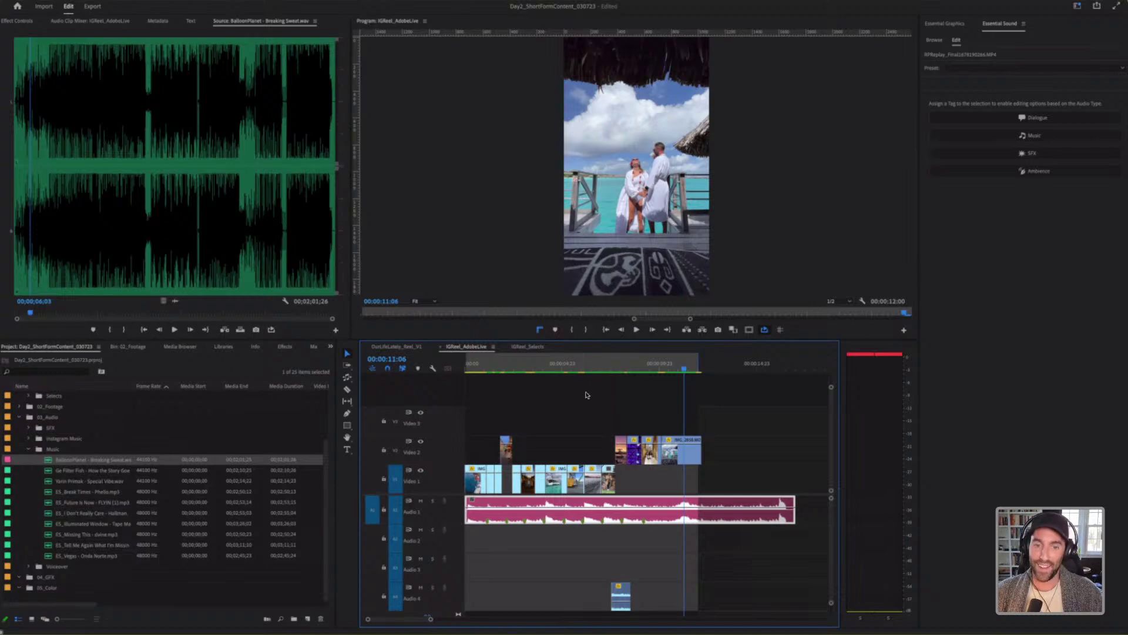
pyautogui.click(604, 418)
pyautogui.click(623, 370)
pyautogui.press('-')
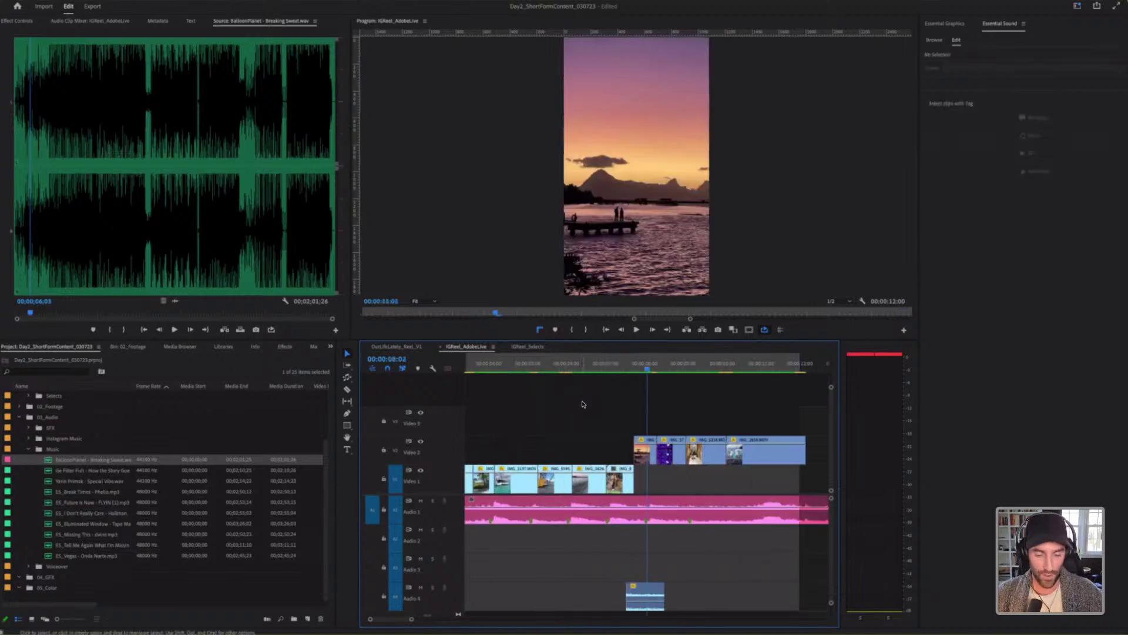
pyautogui.hotkey('shift', '-')
pyautogui.press('-')
pyautogui.hotkey('shift', '=')
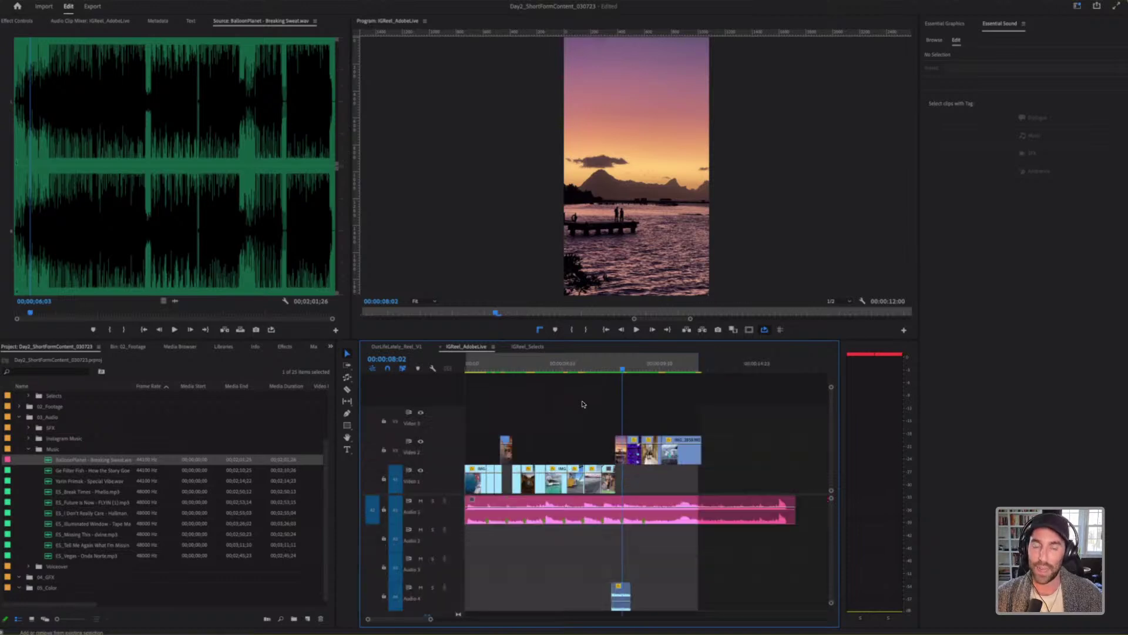